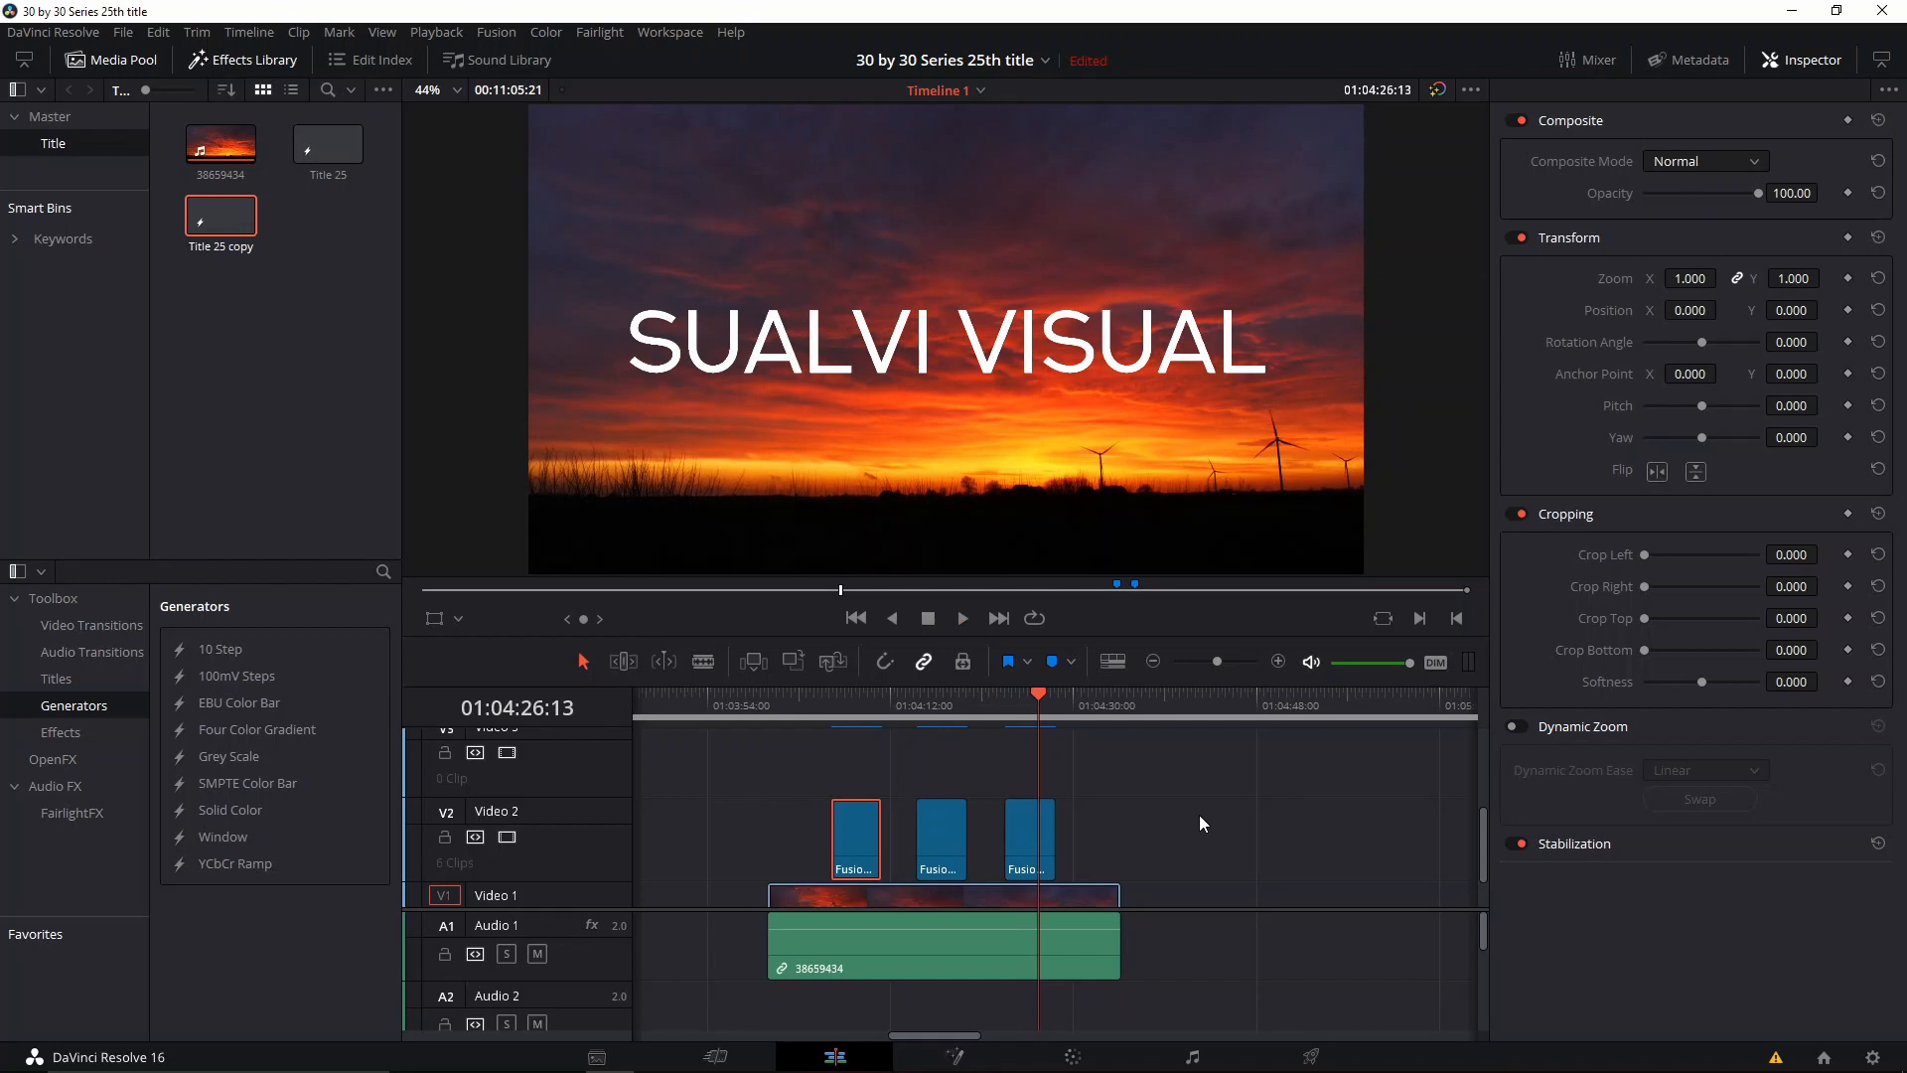
# Step: Create a new Fusion composition in the Title bin and open it on the Fusion page
pyautogui.moveTo(1144, 880); pyautogui.dragTo(1041, 867)
pyautogui.rightClick(255, 419)
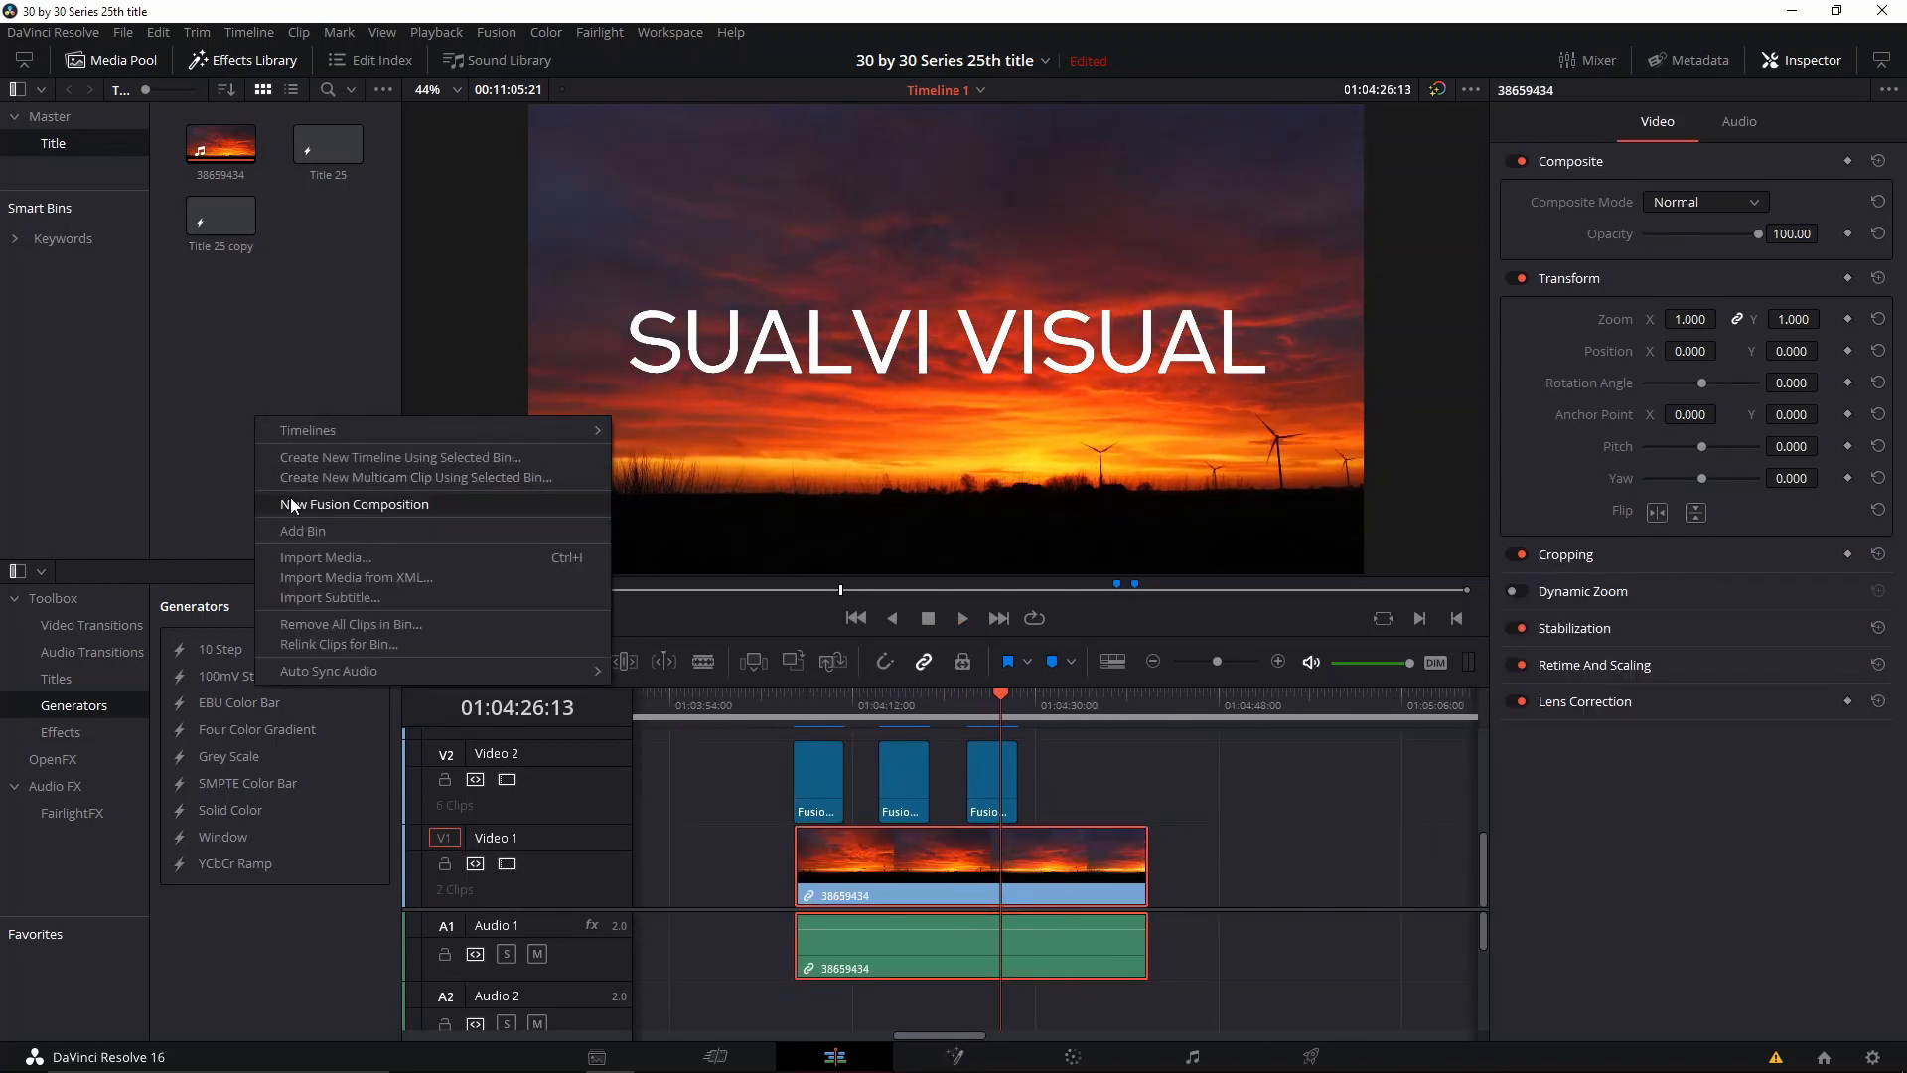
pyautogui.click(290, 504)
pyautogui.press('Return')
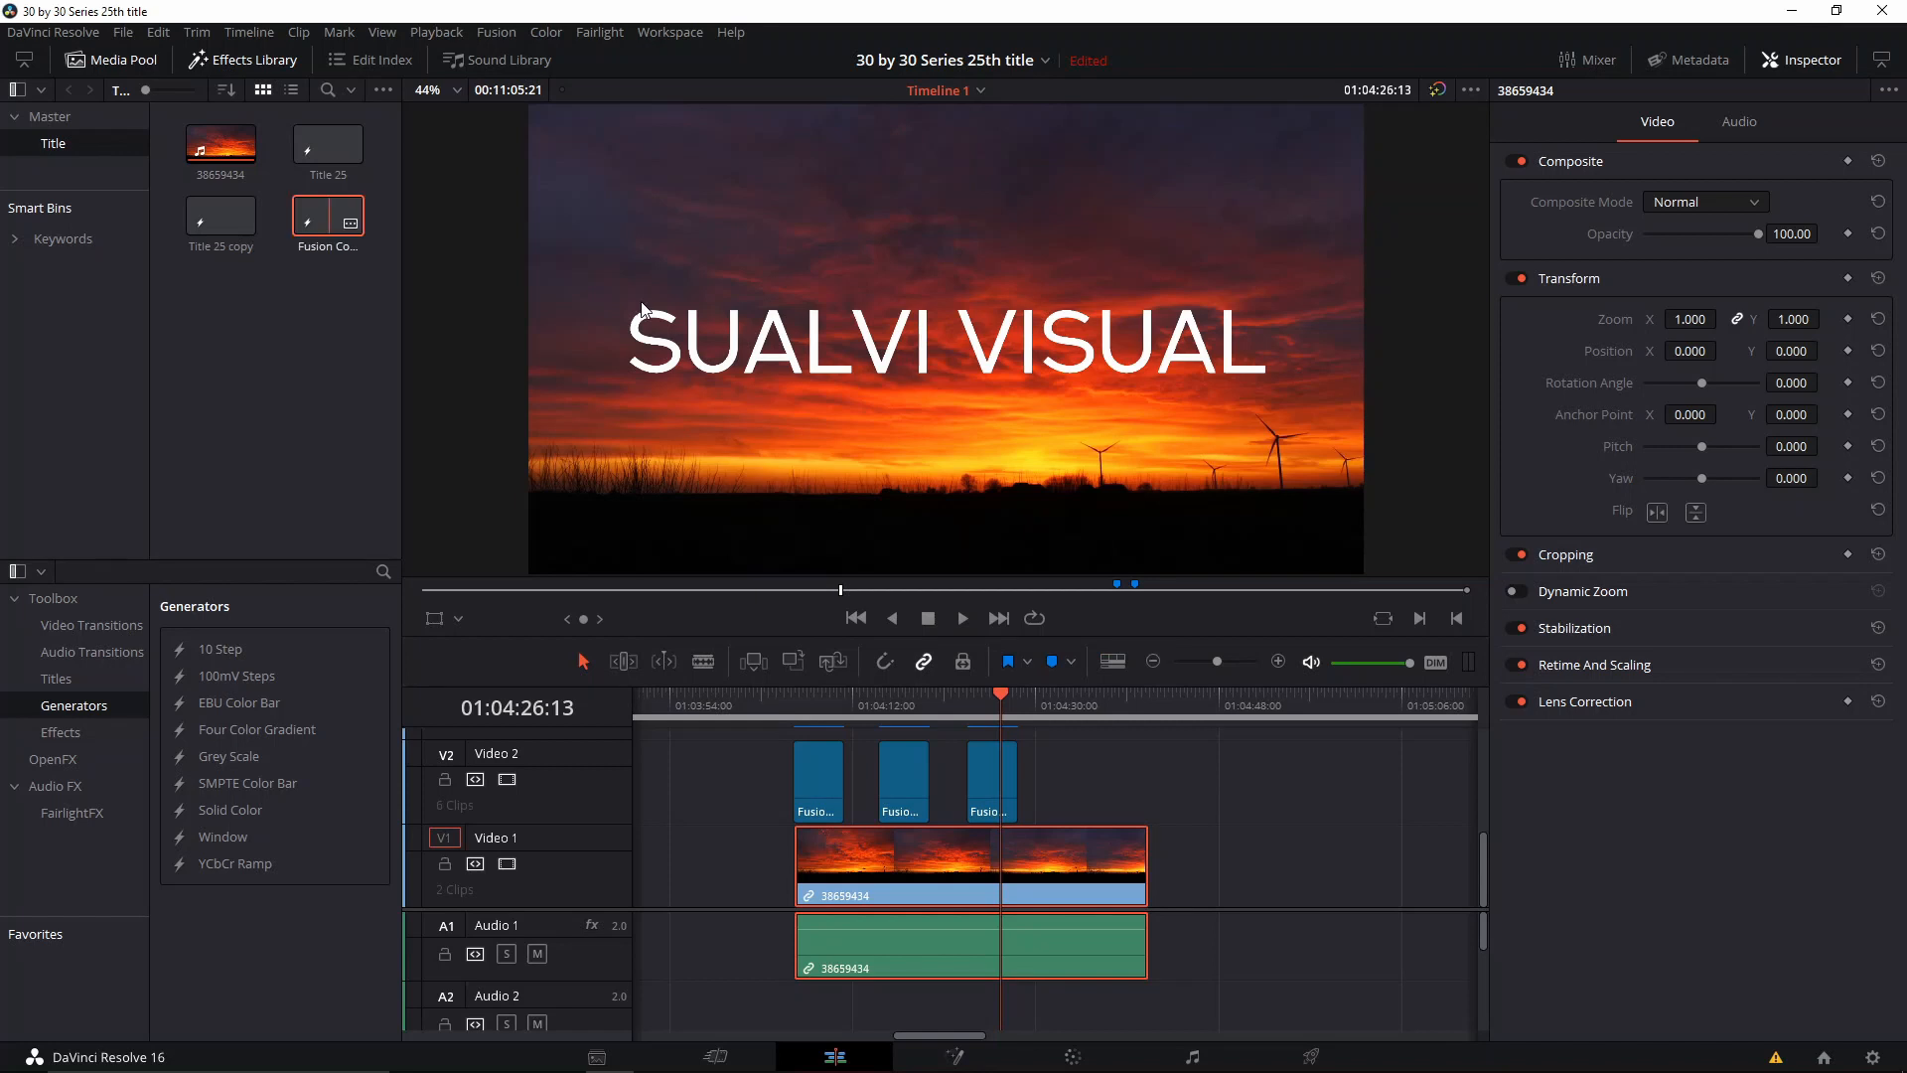
pyautogui.doubleClick(350, 229)
pyautogui.moveTo(530, 671); pyautogui.dragTo(1218, 771)
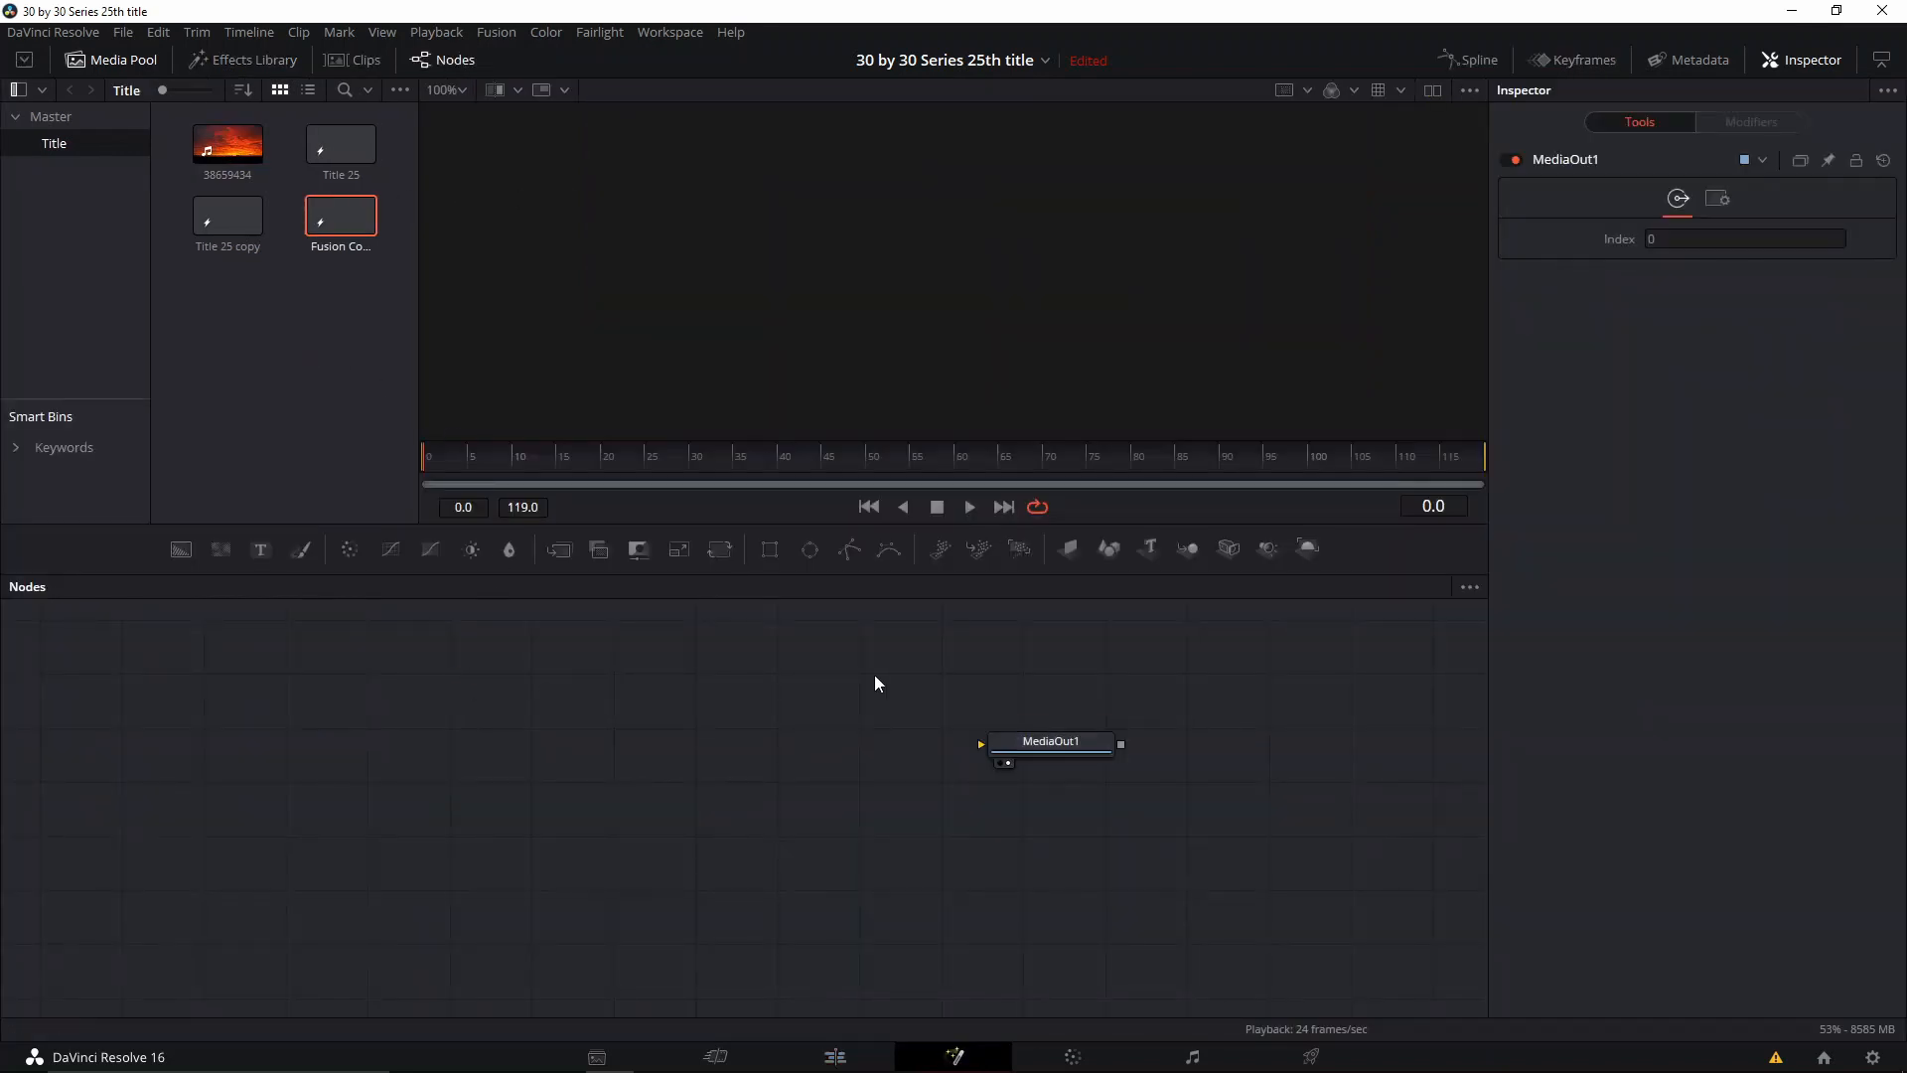
# Step: Add a red Background node connected to MediaOut1 and insert a Merge node between them
pyautogui.click(181, 549)
pyautogui.moveTo(915, 749); pyautogui.dragTo(1028, 779)
pyautogui.moveTo(492, 781); pyautogui.dragTo(457, 807)
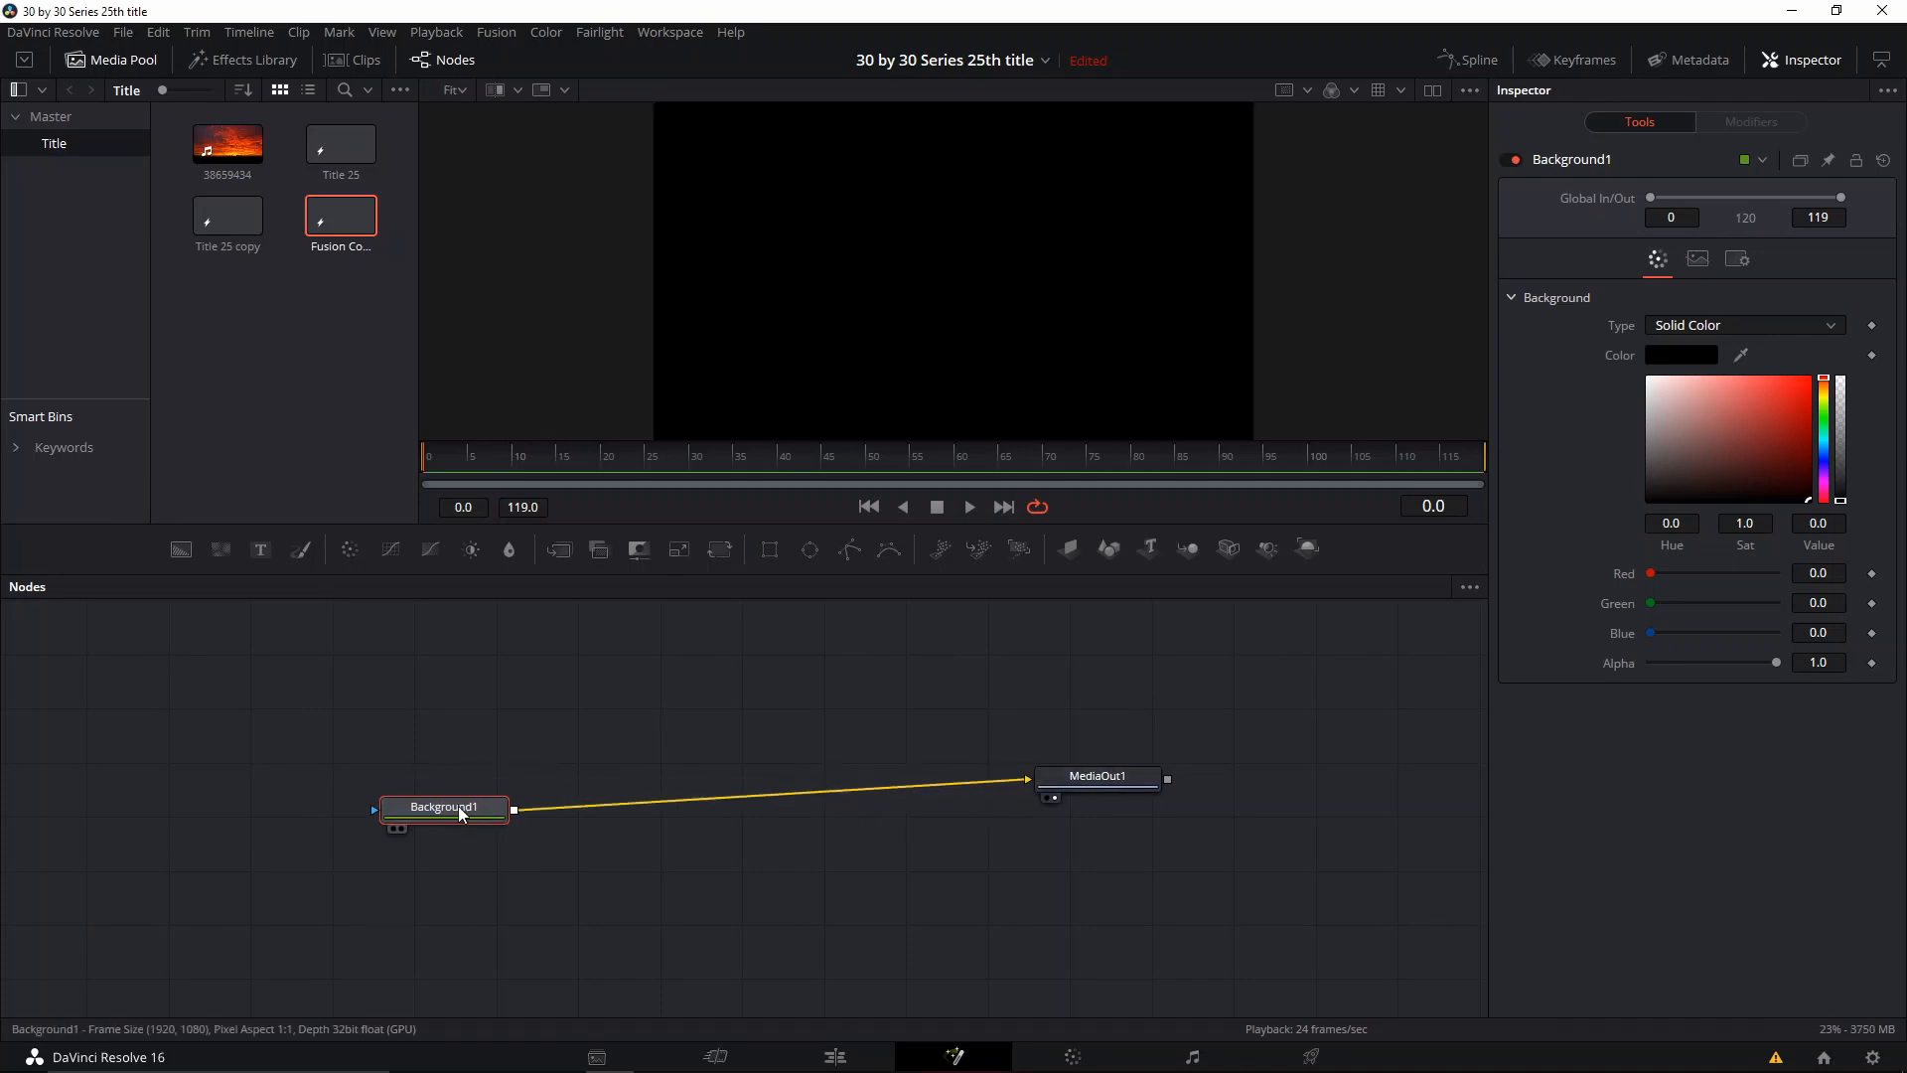
pyautogui.click(559, 549)
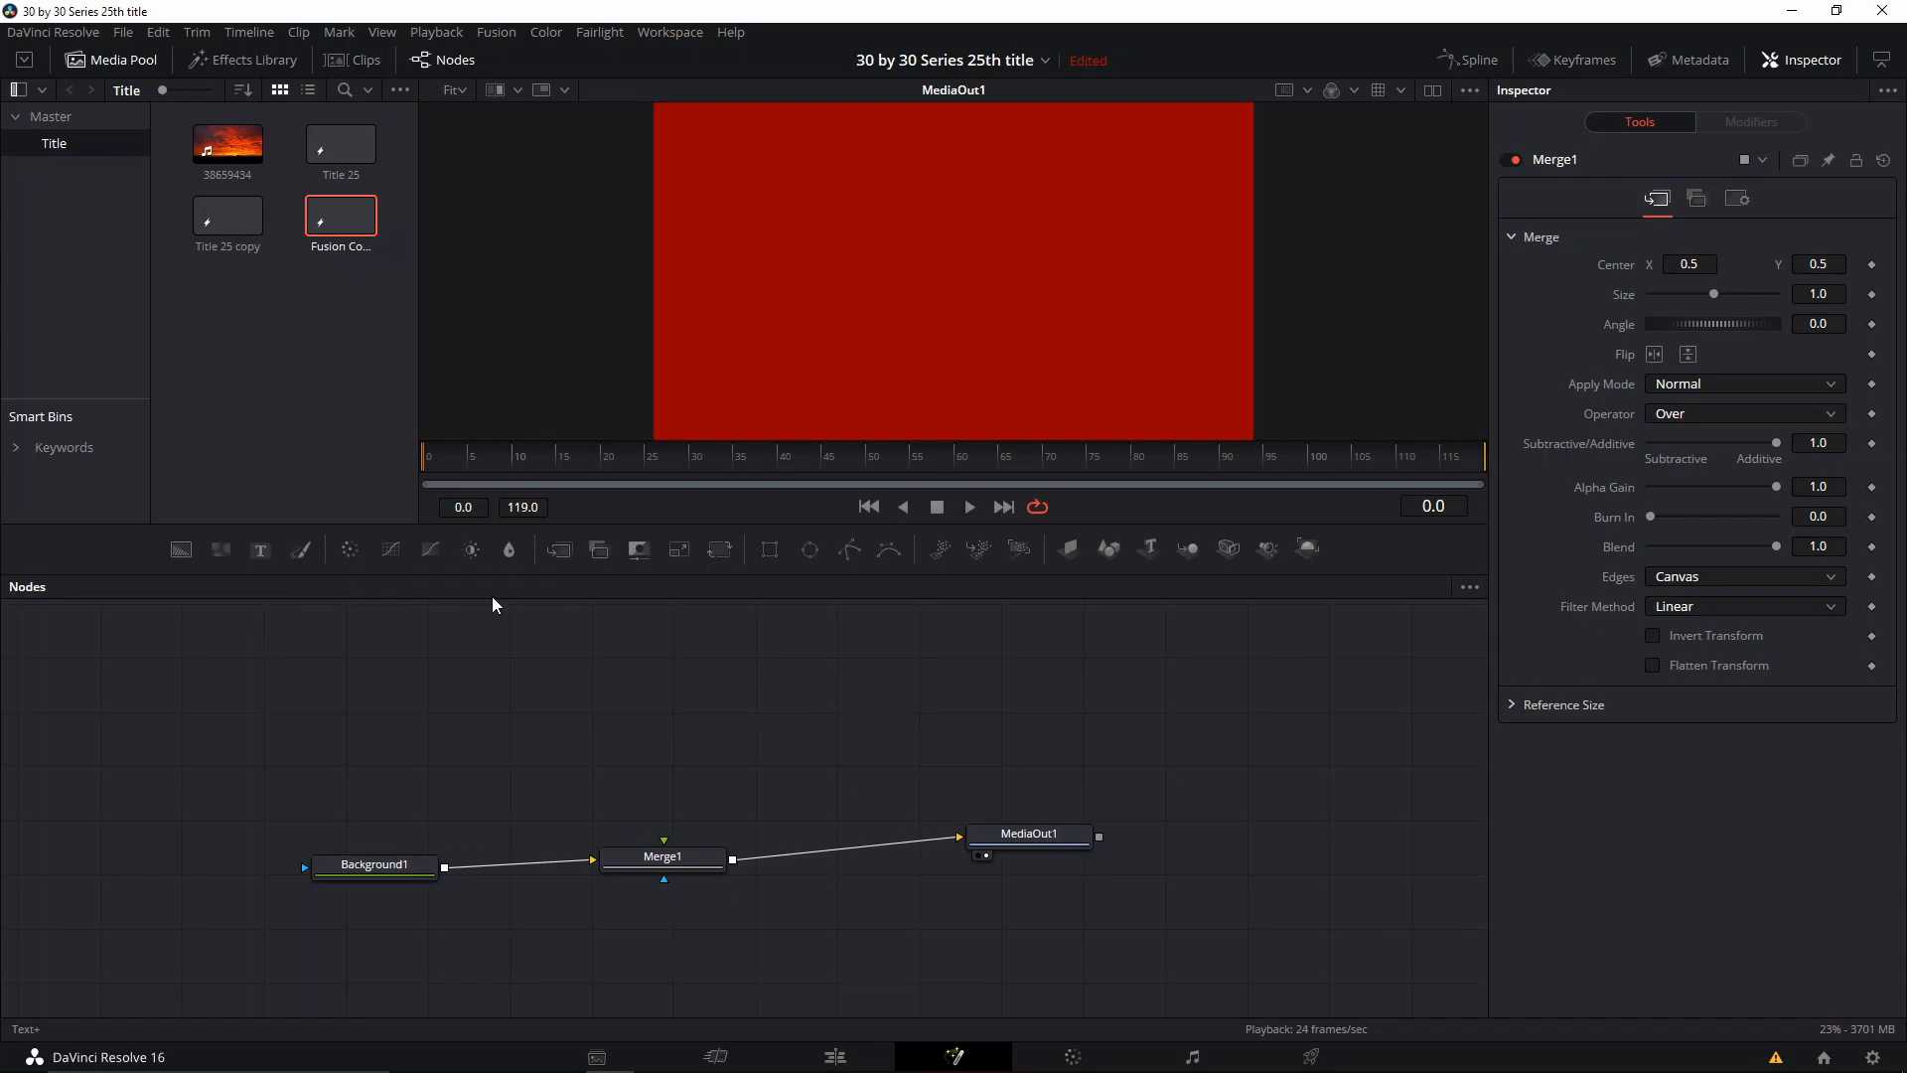
# Step: Add a Text+ node feeding a second Merge node, and connect that Merge to the foreground input of Merge1
pyautogui.moveTo(670, 797); pyautogui.dragTo(357, 636)
pyautogui.moveTo(516, 682); pyautogui.dragTo(547, 763)
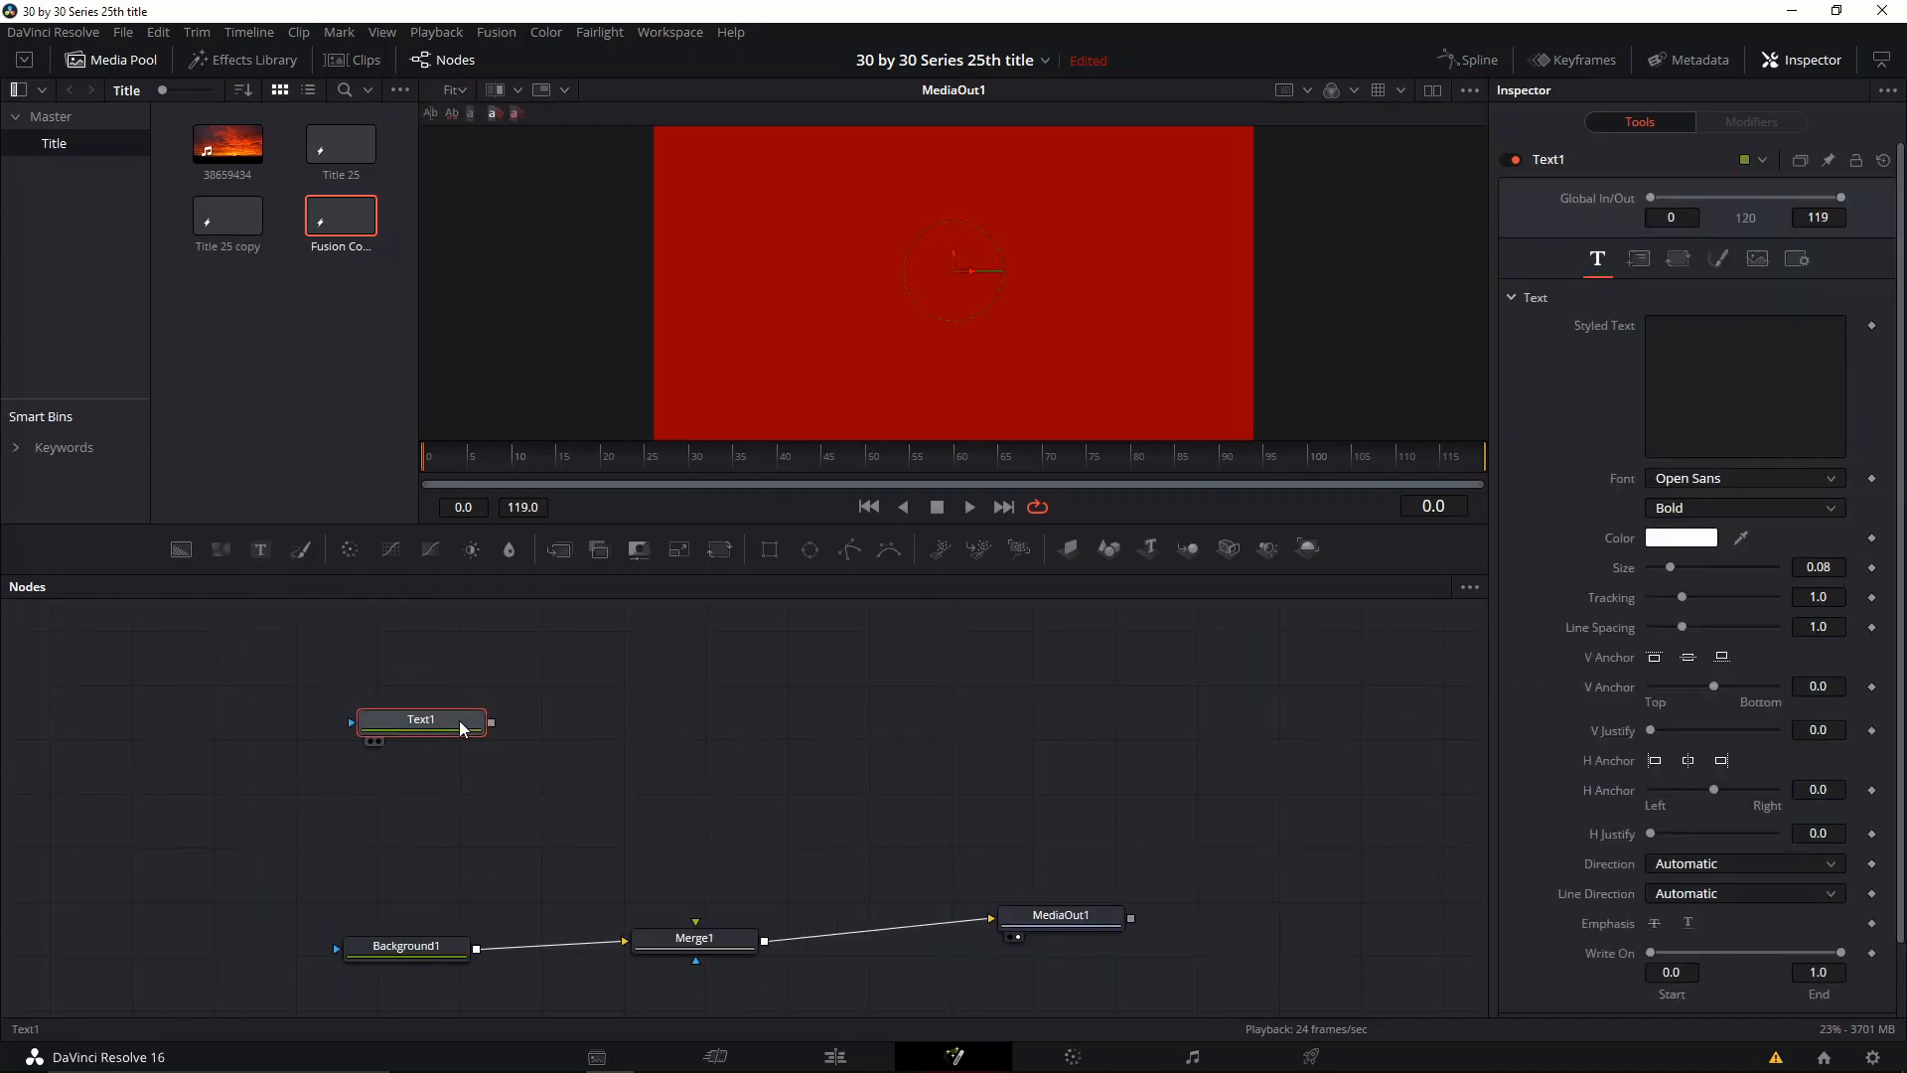
pyautogui.click(558, 561)
pyautogui.moveTo(582, 723); pyautogui.dragTo(695, 922)
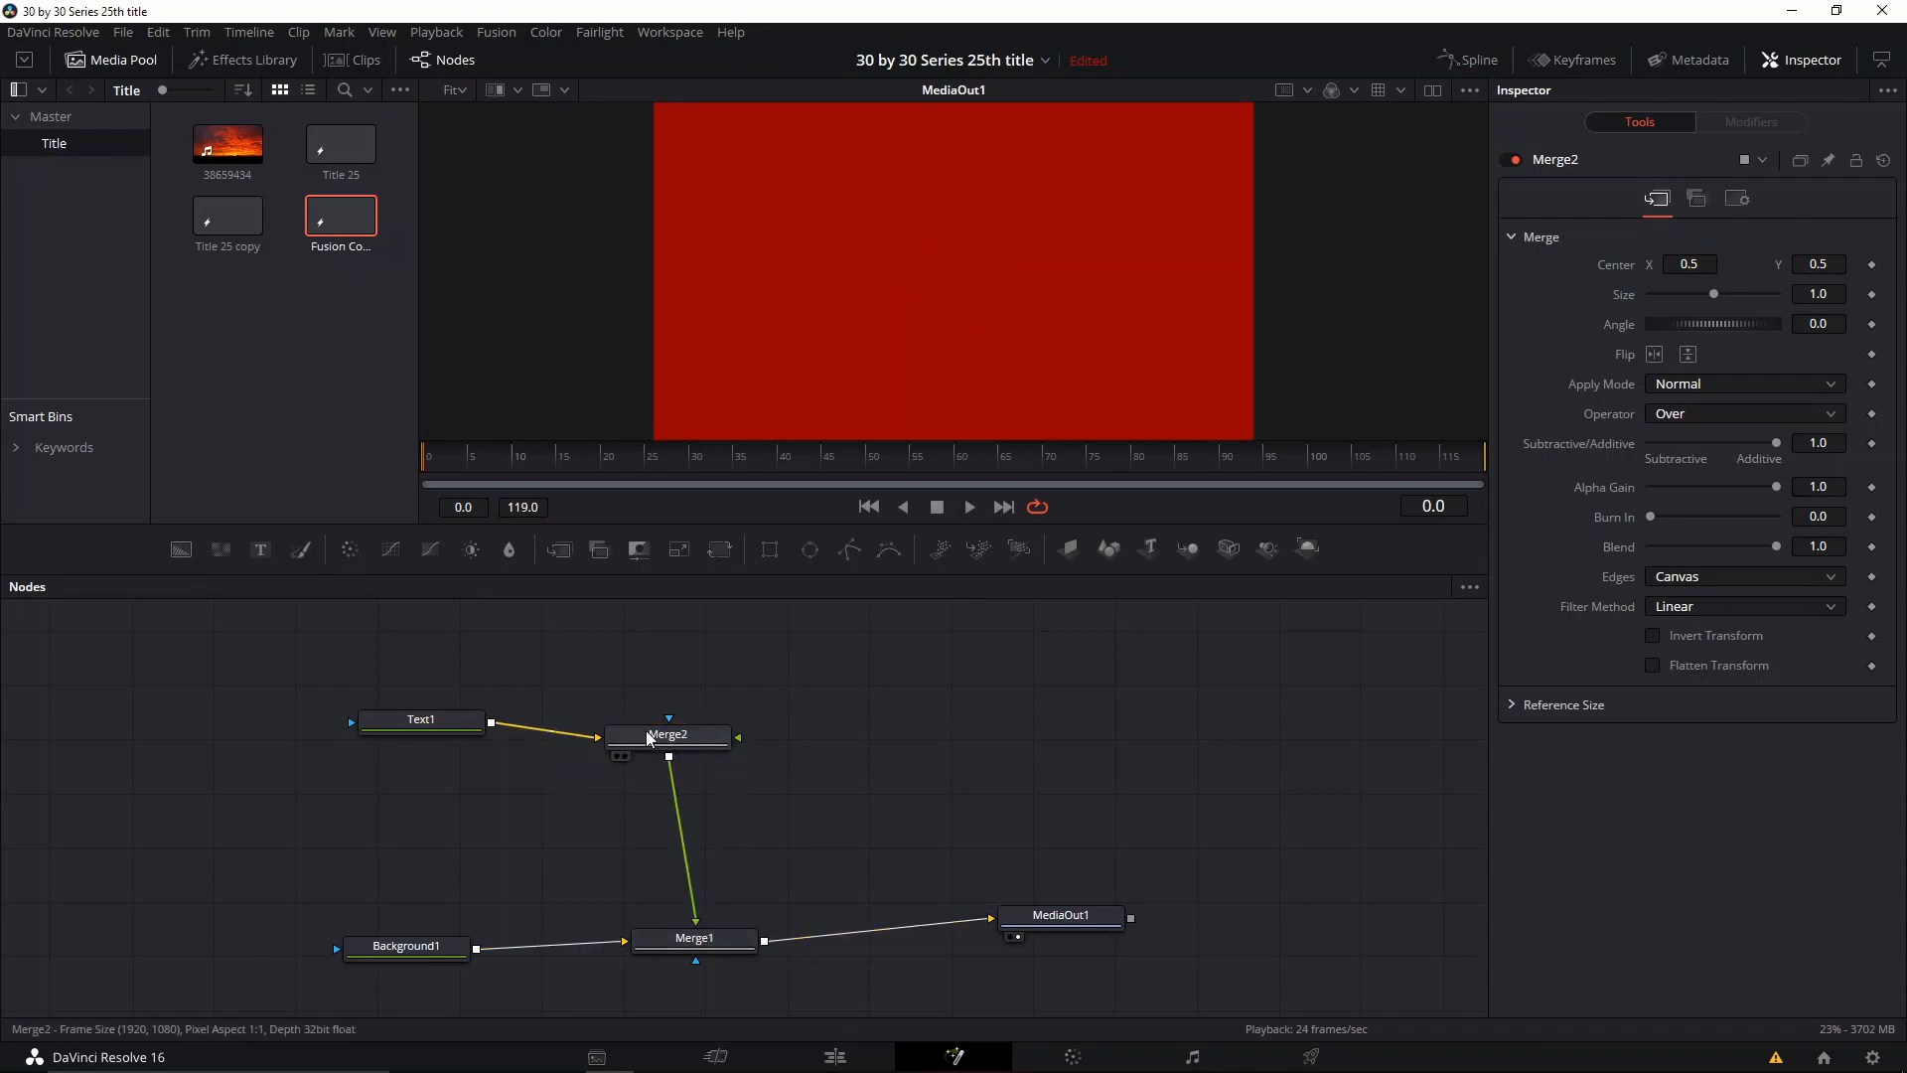
# Step: Enter MAIN TITLE as the styled text of the Text1 node and set its size to 0.13
pyautogui.click(421, 719)
pyautogui.click(1694, 324)
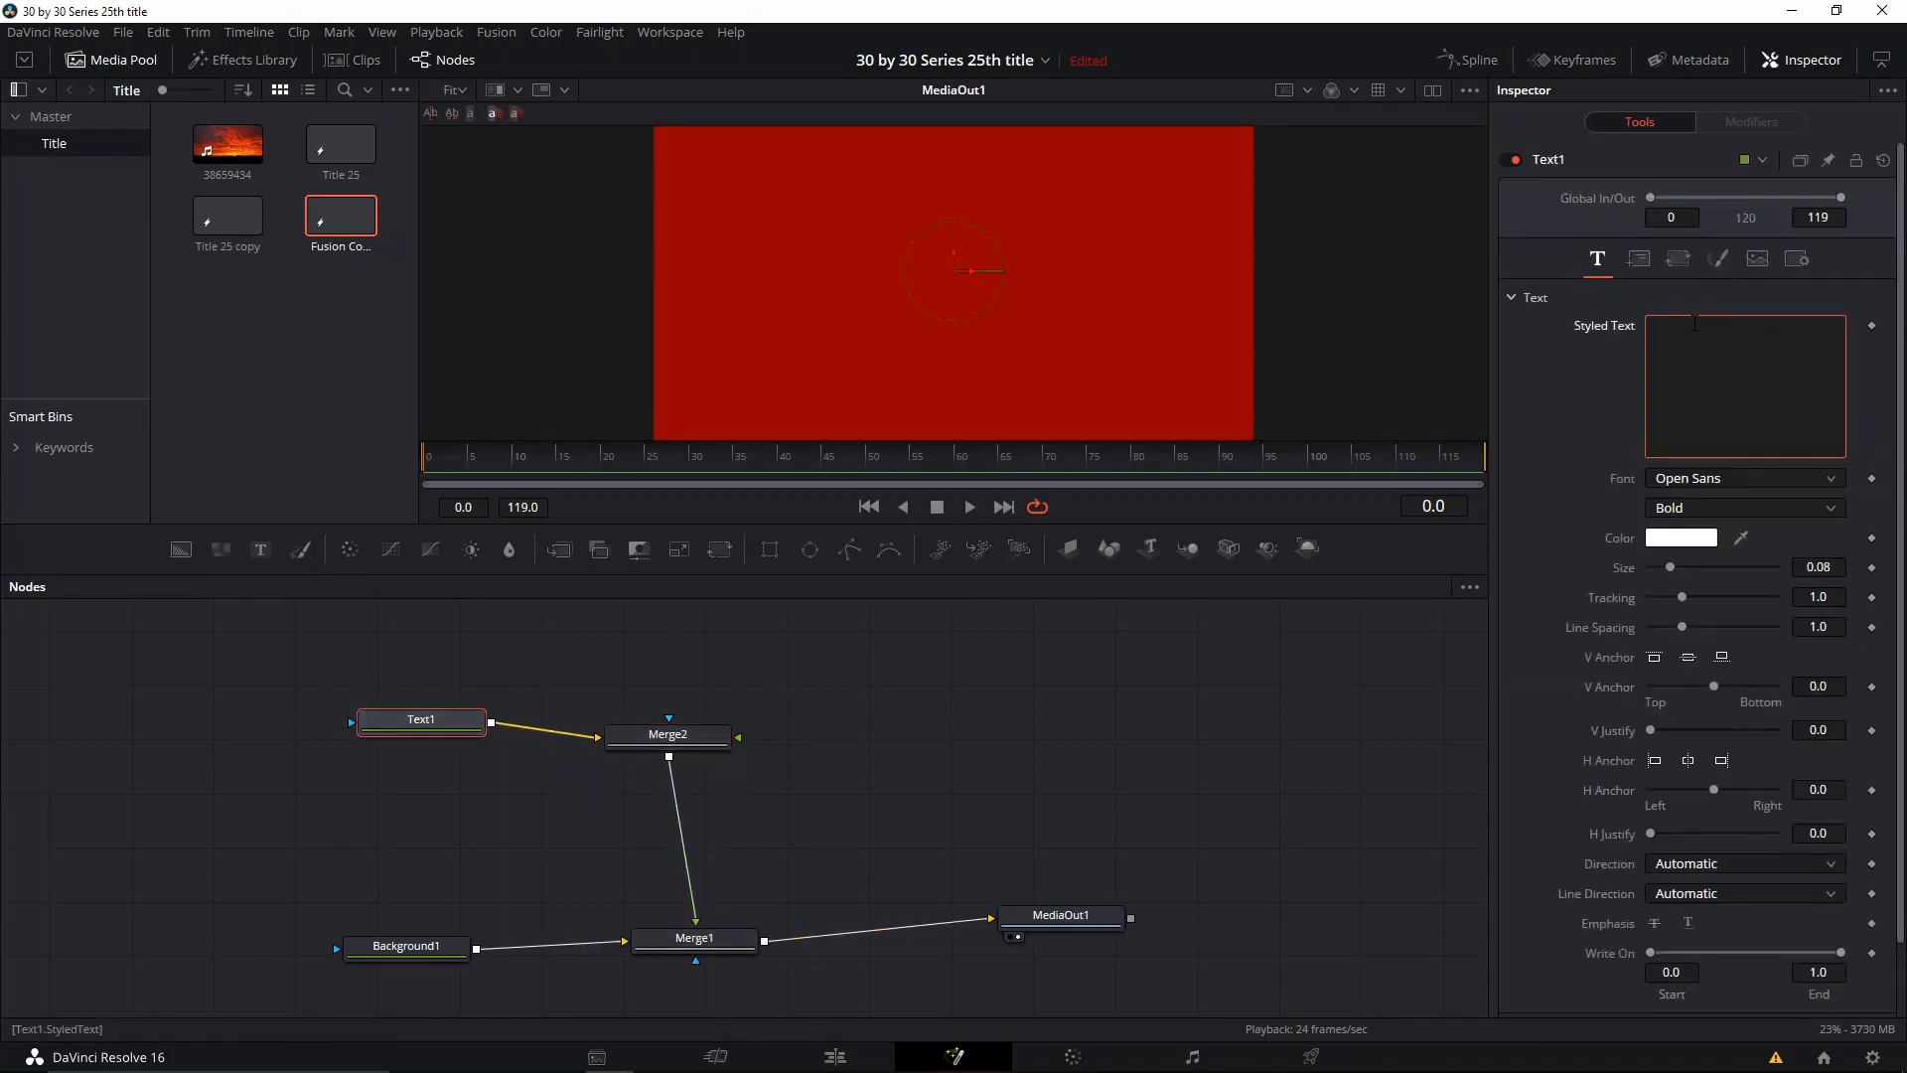
pyautogui.write('MAIN TITLE')
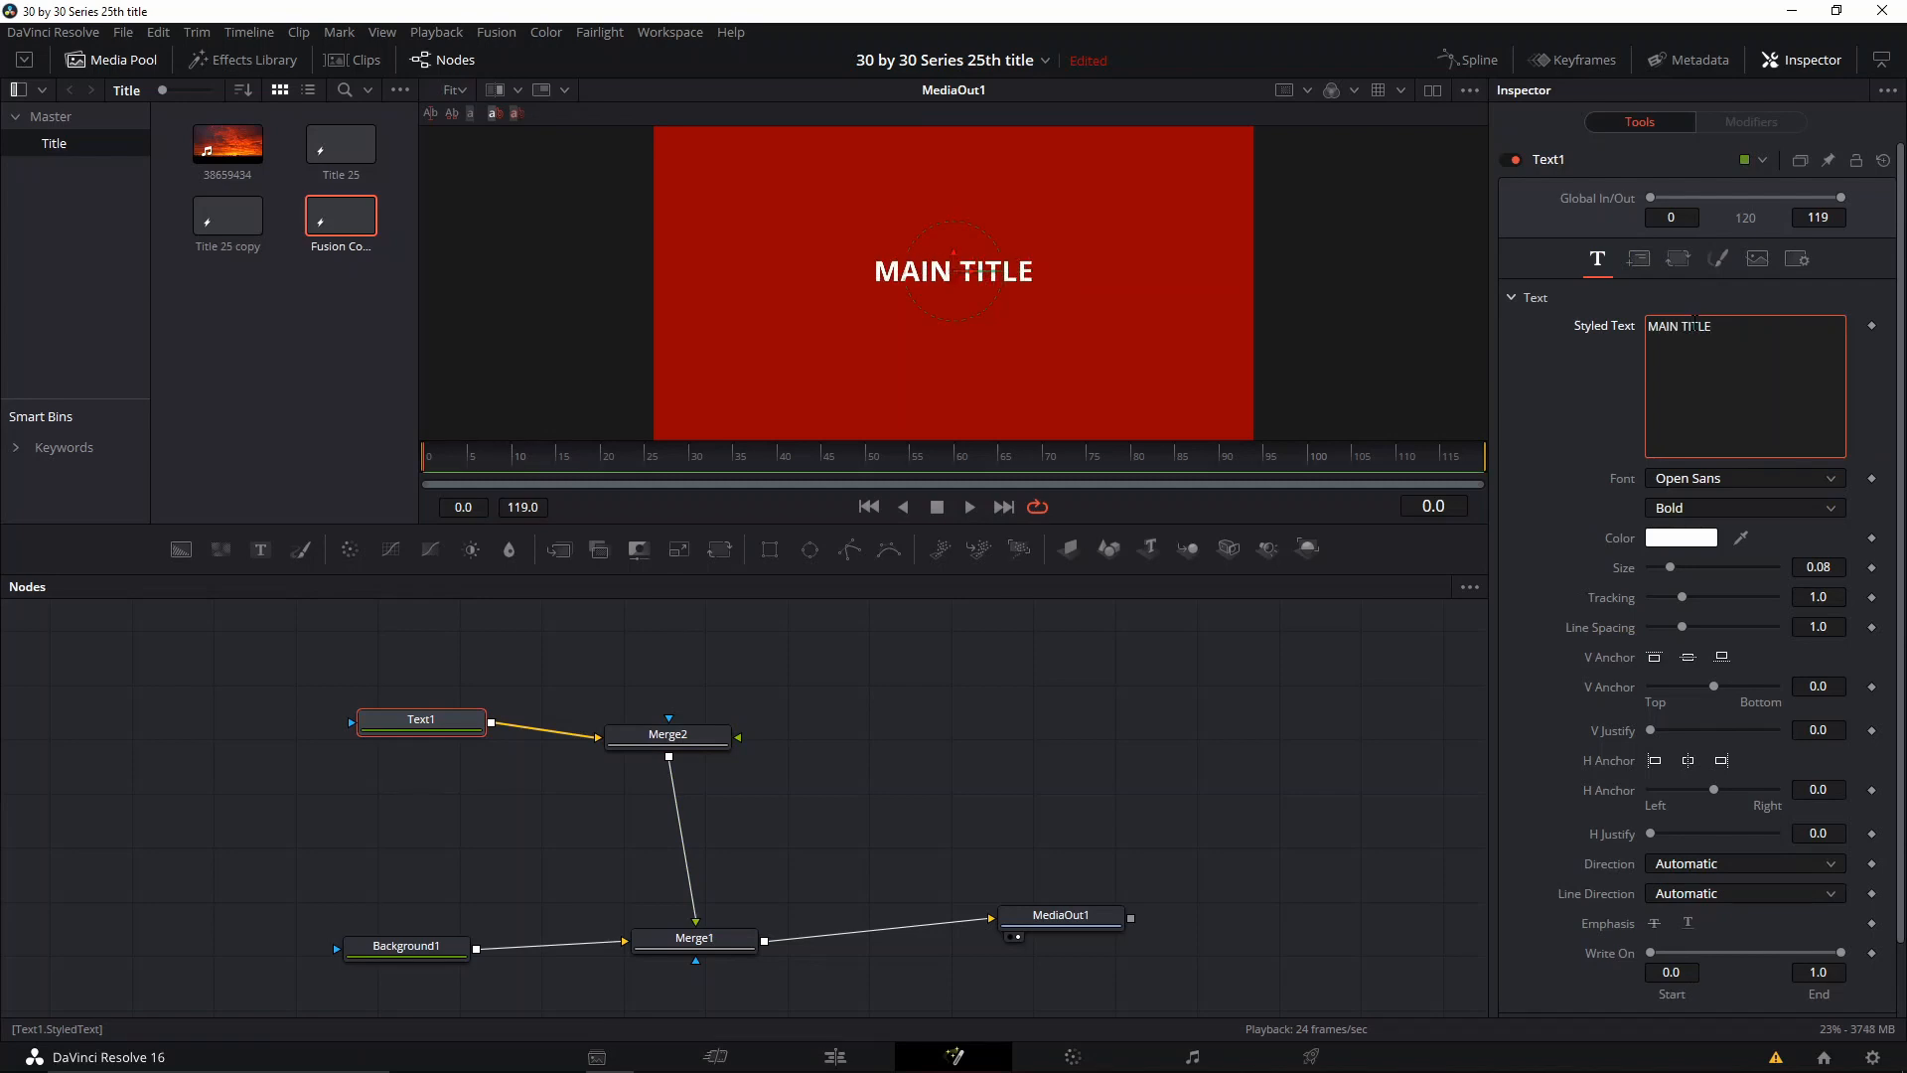
pyautogui.click(1694, 574)
# Step: Set the title's font to Lato with the Black style and its size to 0.1535
pyautogui.click(1720, 478)
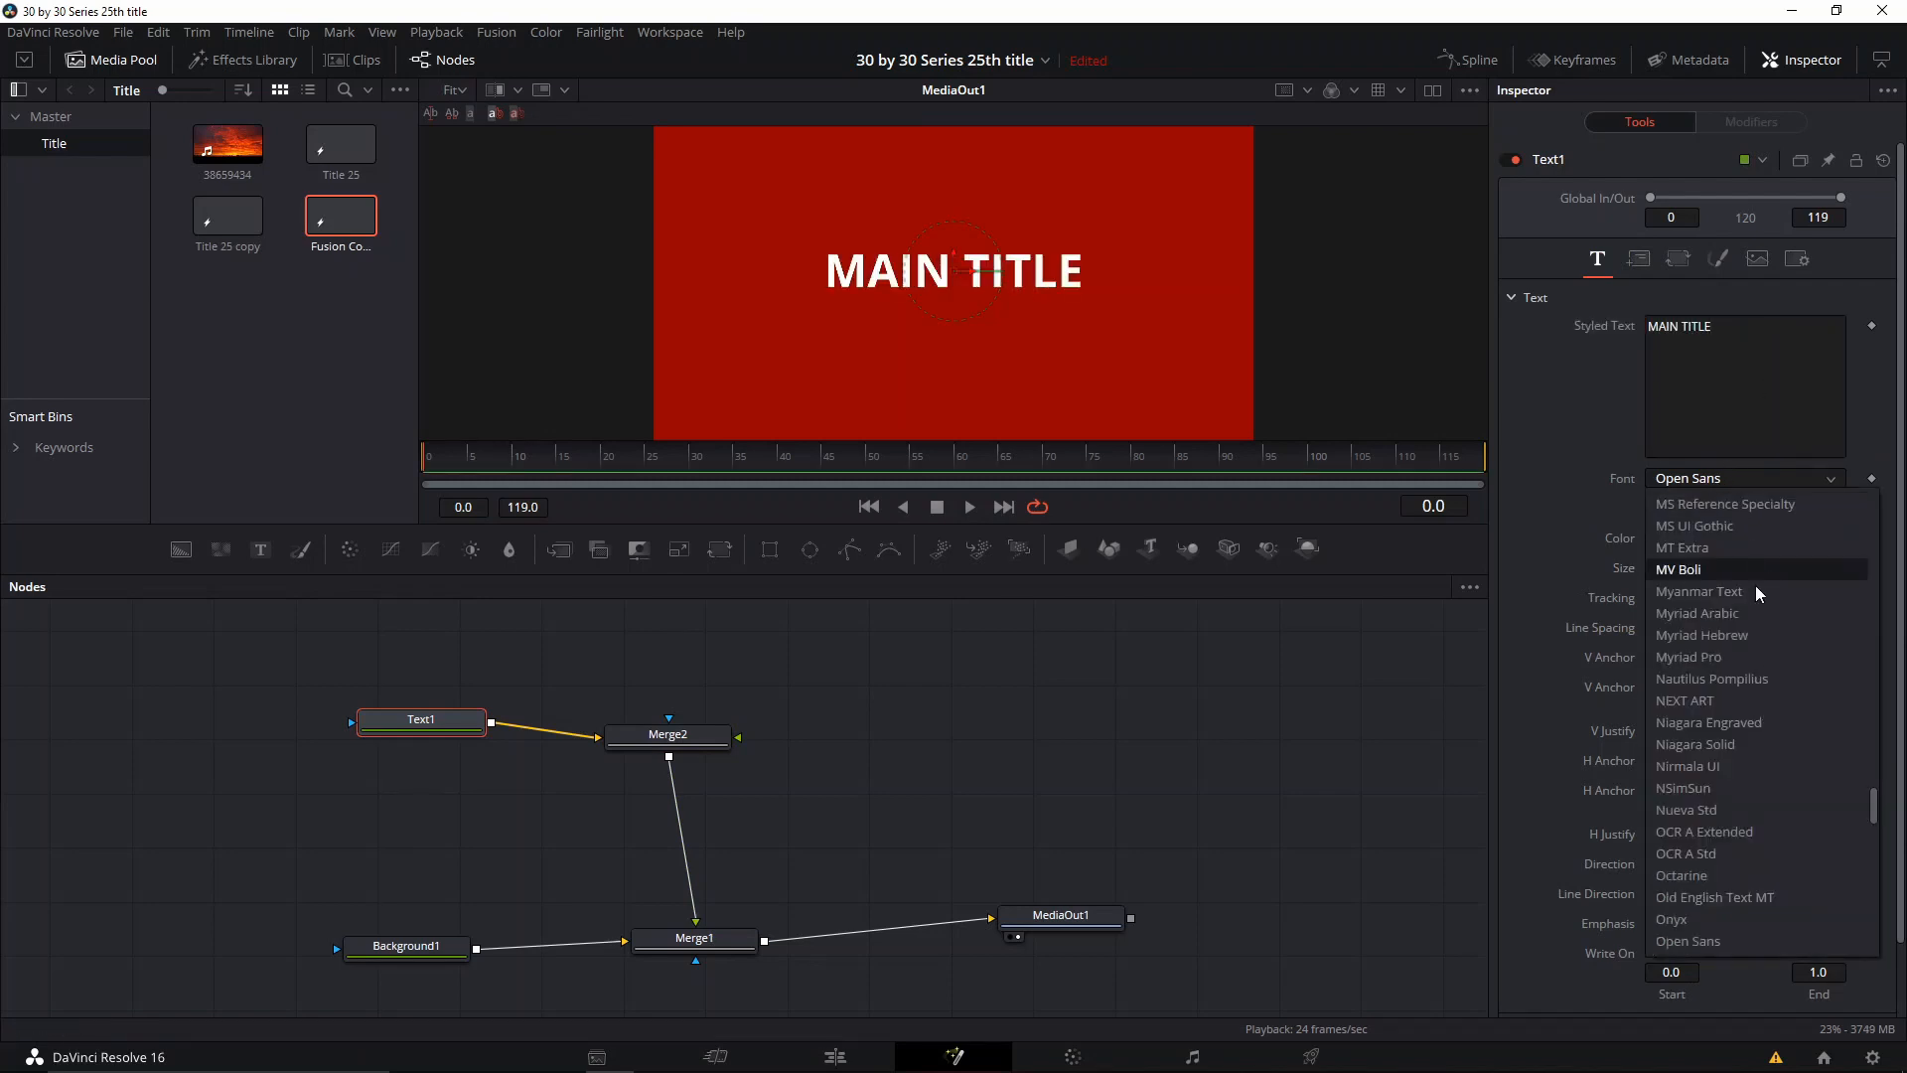
pyautogui.scroll(12, 1720, 685)
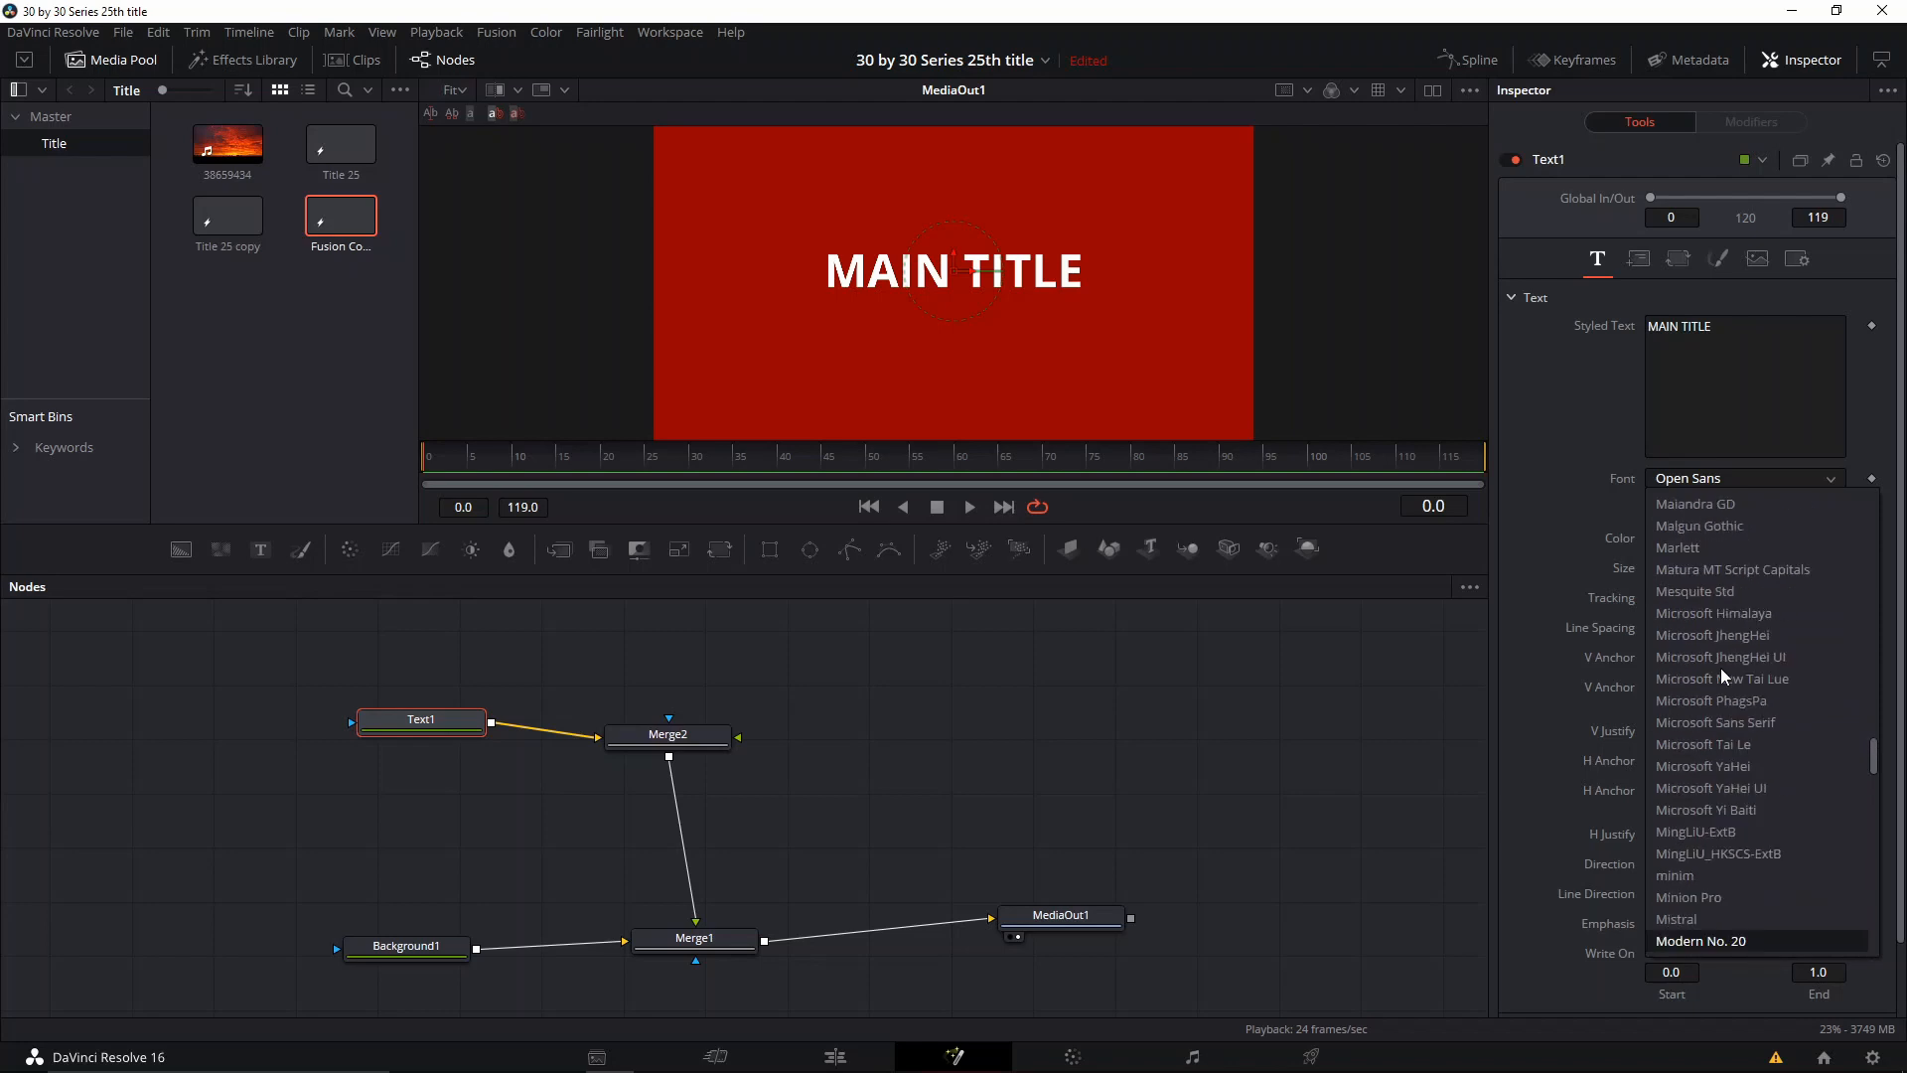
pyautogui.click(1710, 549)
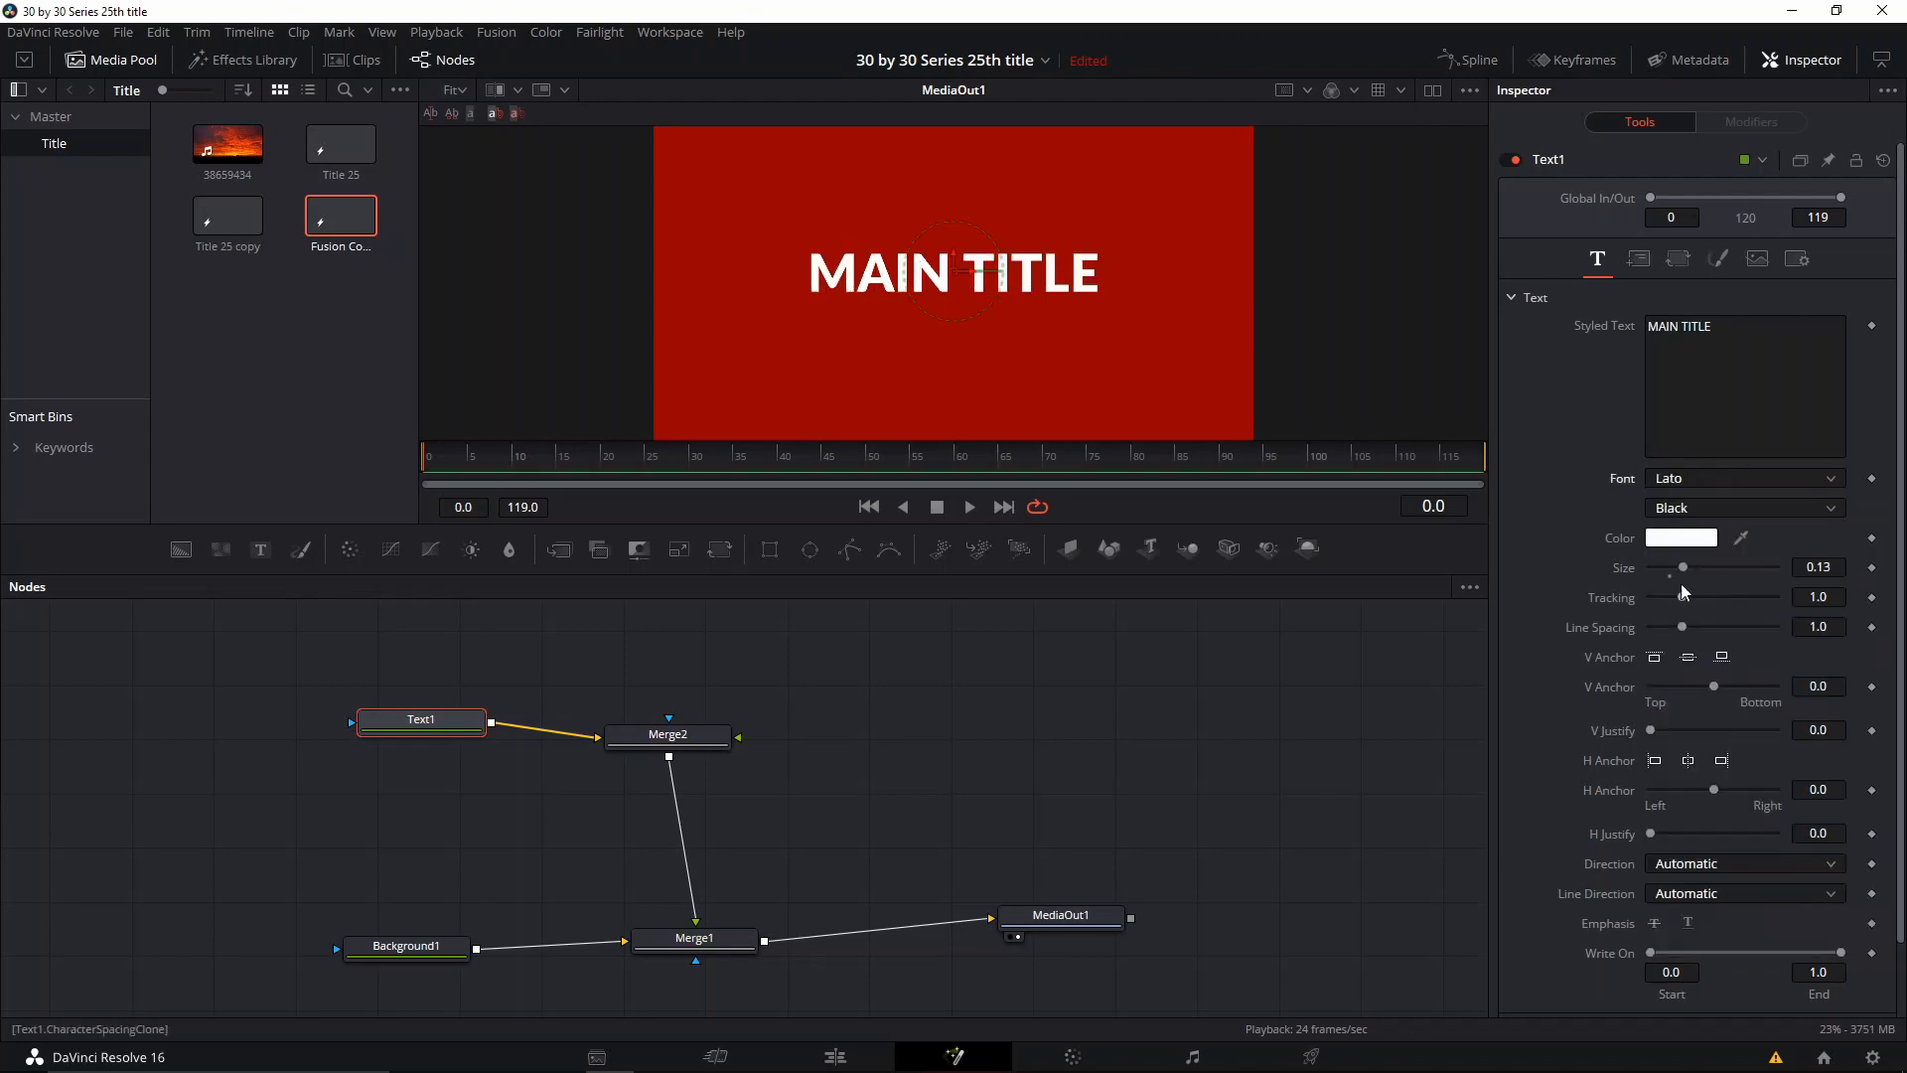
pyautogui.click(1686, 573)
pyautogui.click(1702, 512)
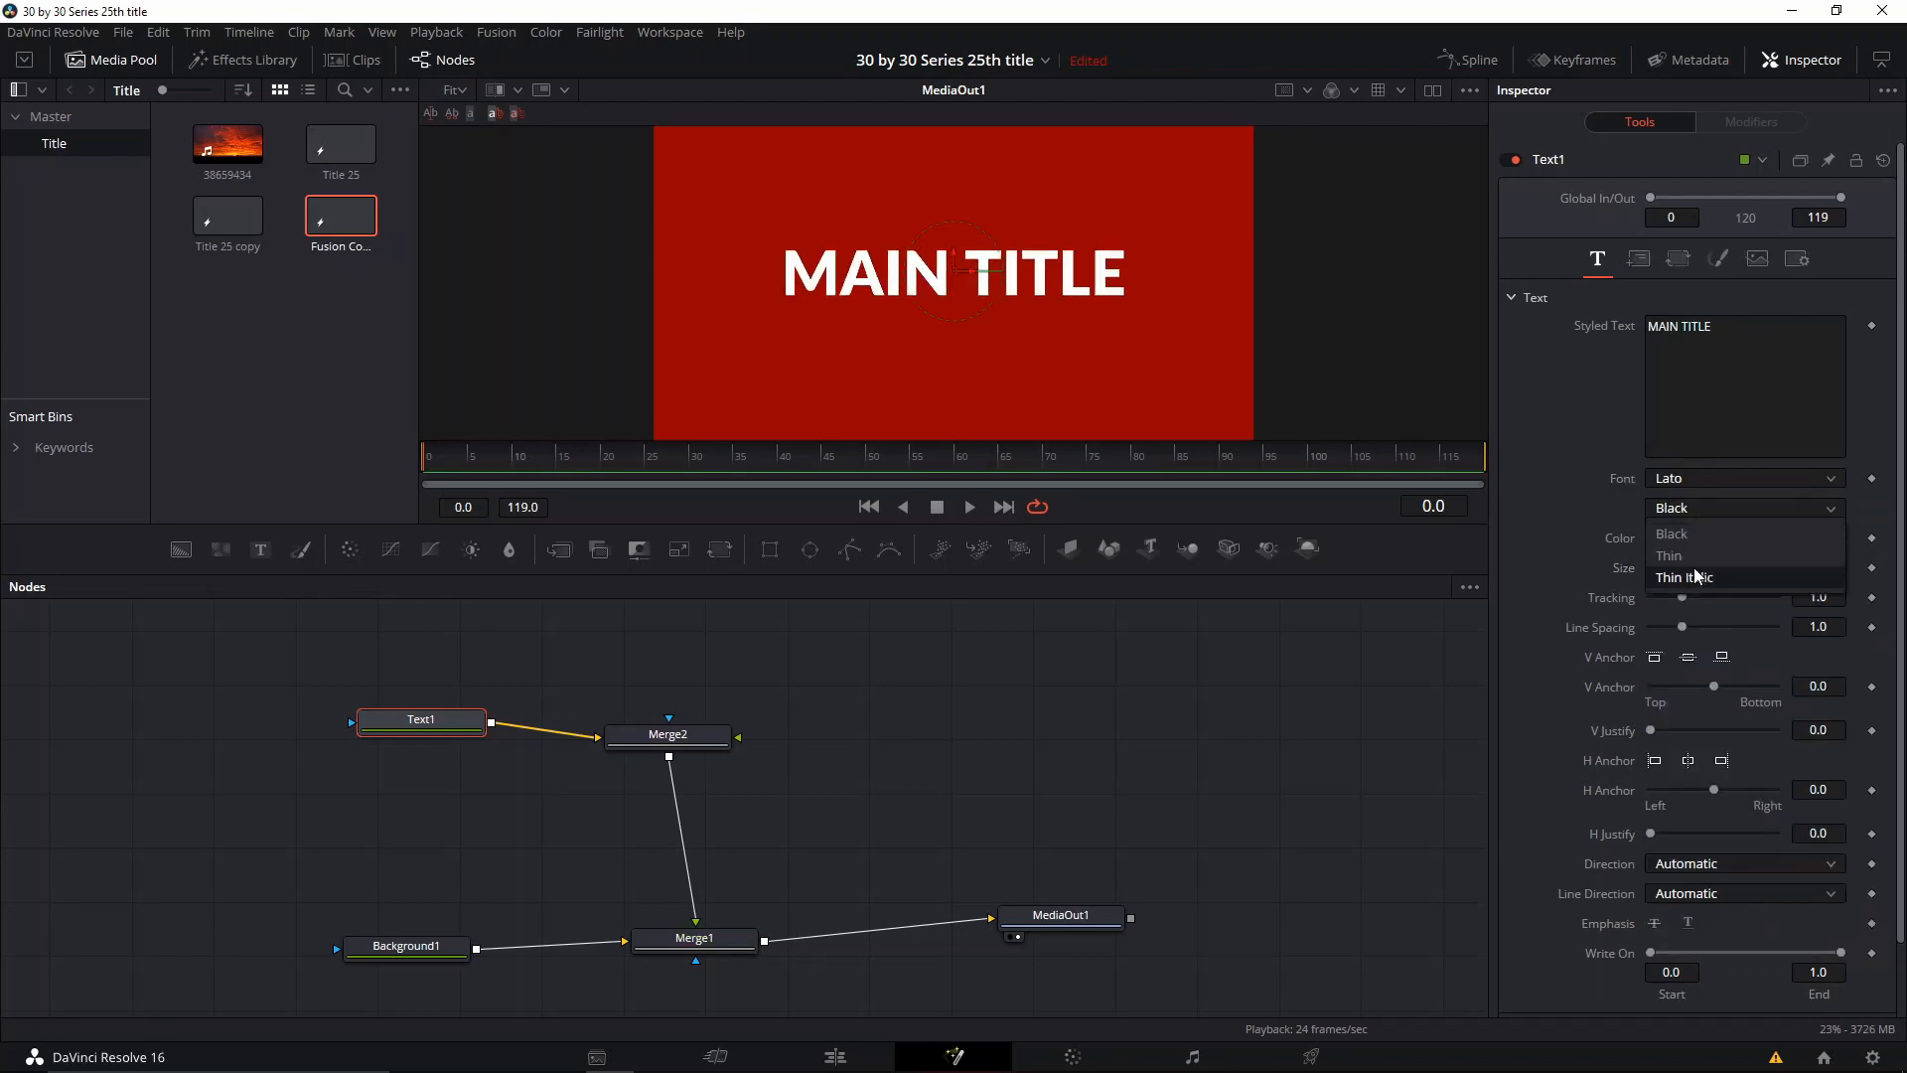
pyautogui.click(1698, 554)
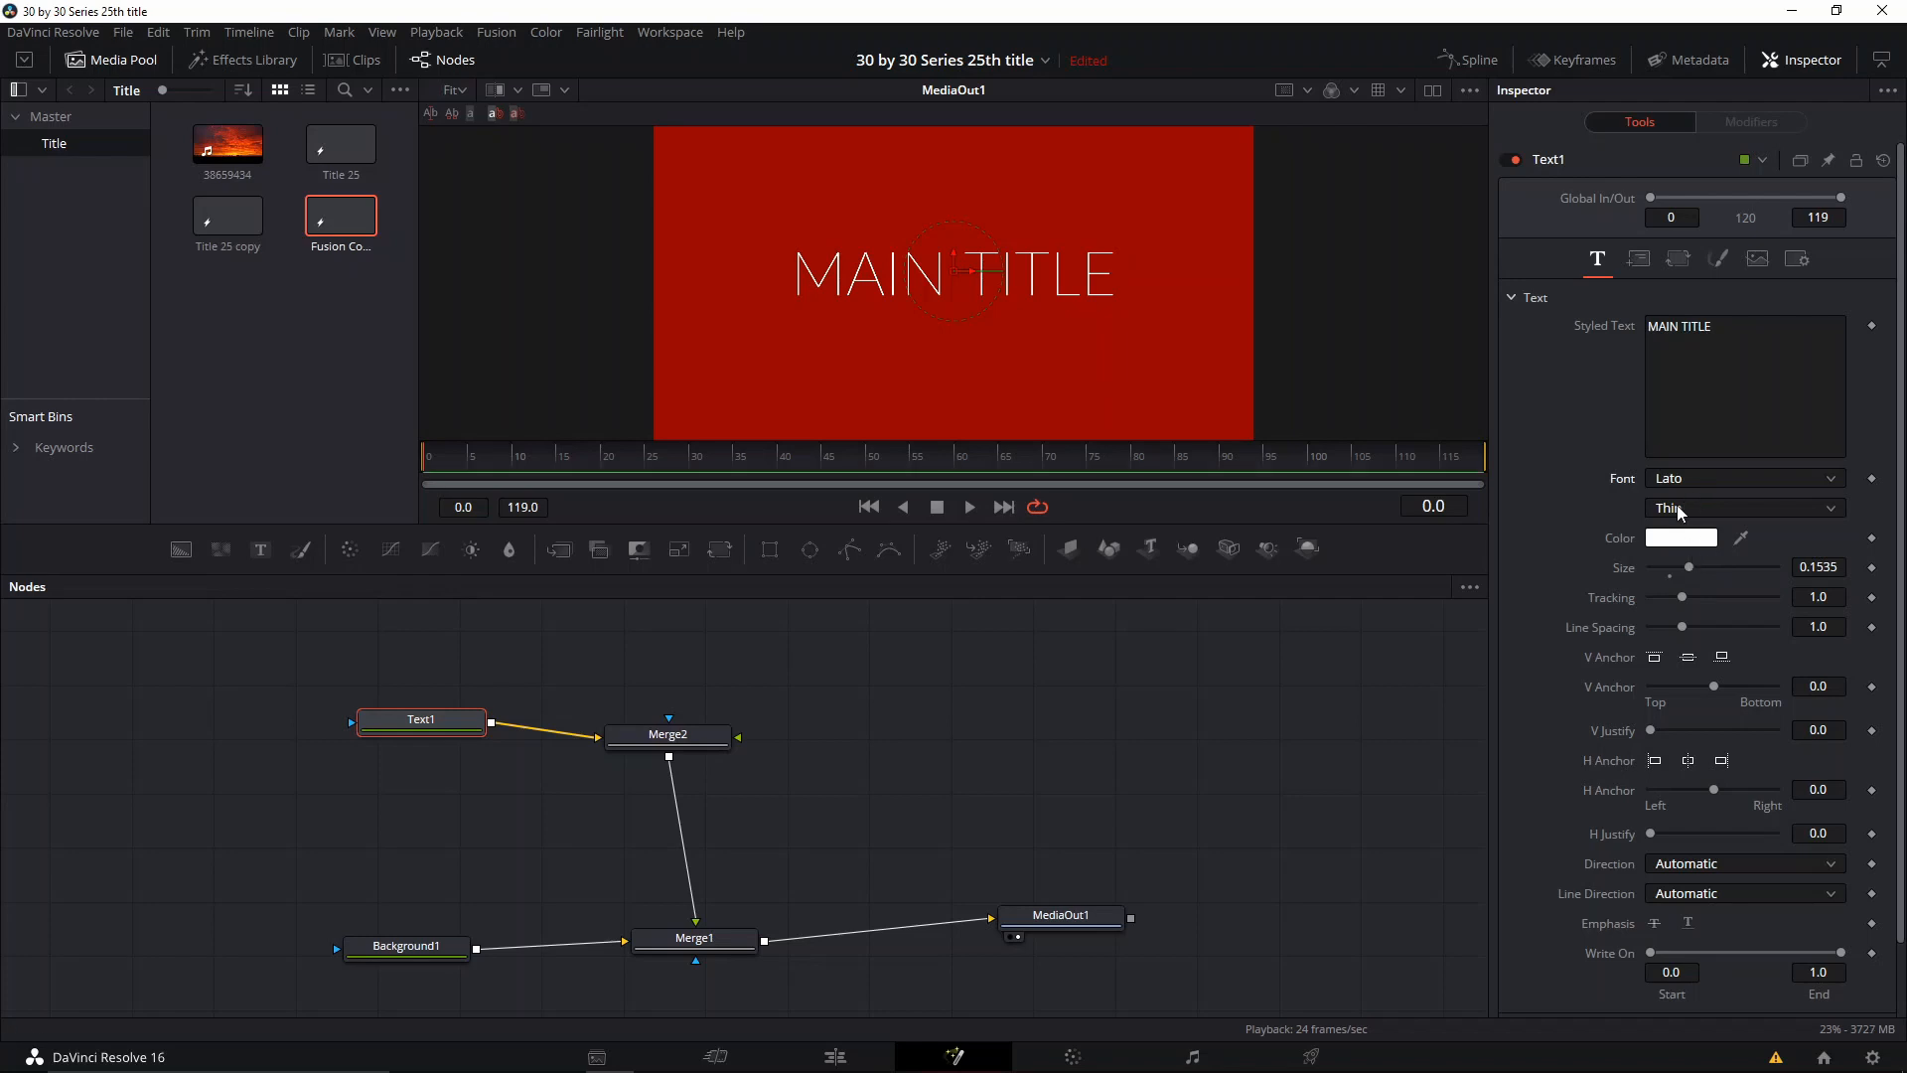
pyautogui.click(1691, 533)
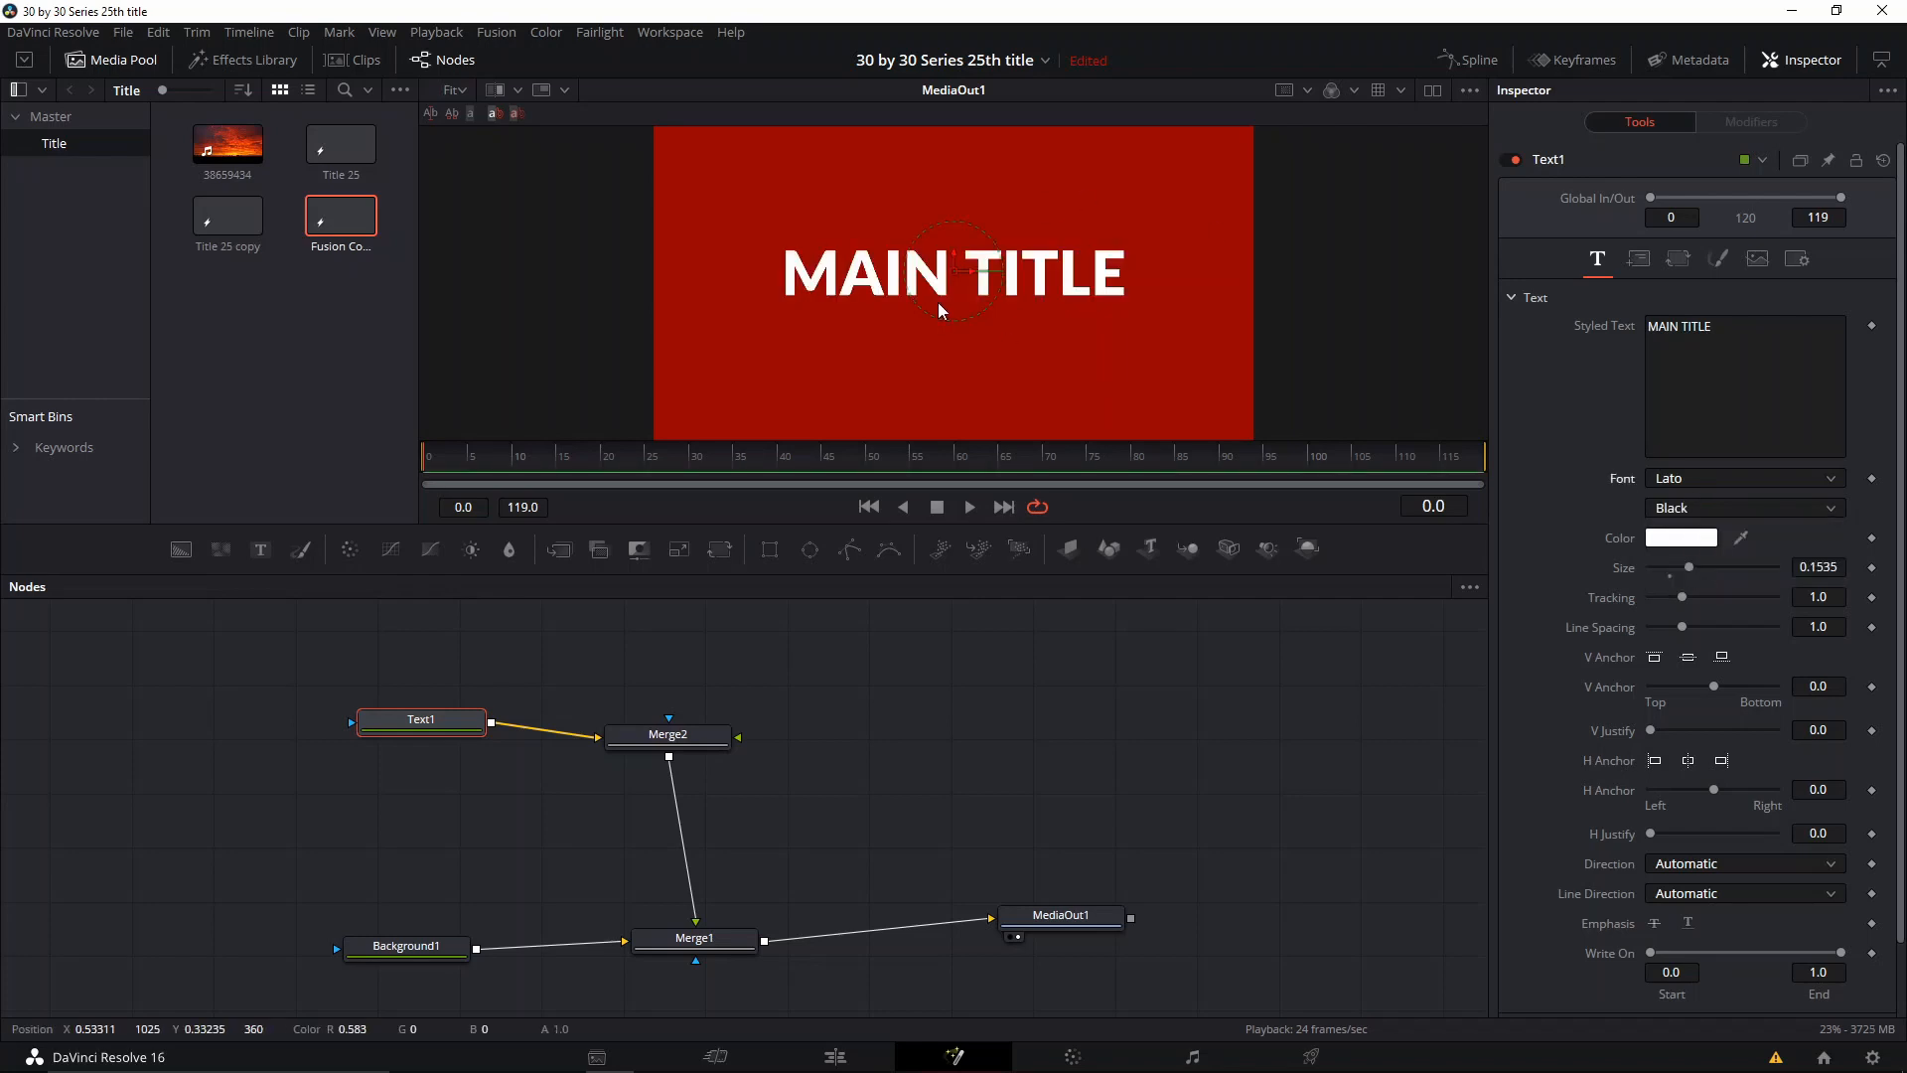
# Step: Insert a Mirrors node between Text1 and Merge2, space the nodes apart, and select the Mirrors node
pyautogui.scroll(-1, 918, 312)
pyautogui.scroll(1, 917, 312)
pyautogui.scroll(-2, 918, 311)
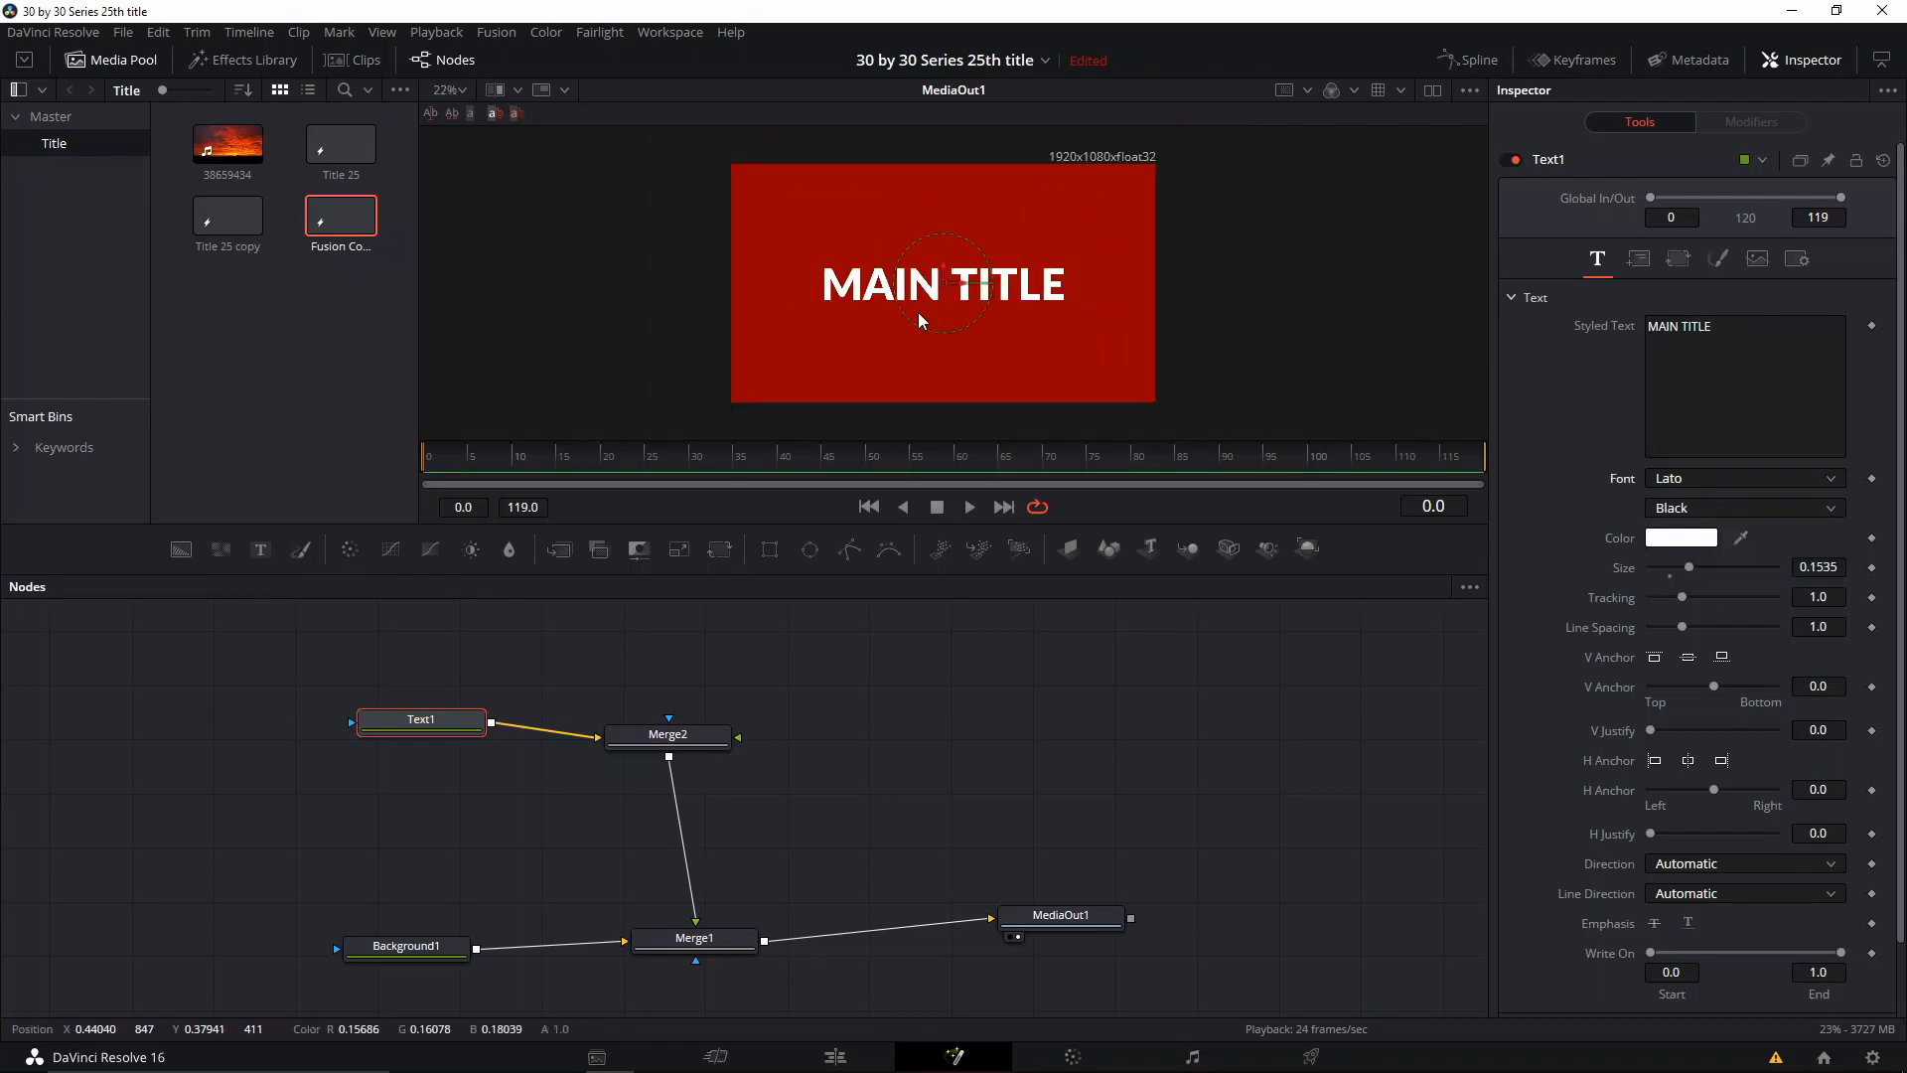
pyautogui.moveTo(933, 330); pyautogui.dragTo(748, 415)
pyautogui.moveTo(456, 731); pyautogui.dragTo(374, 708)
pyautogui.hotkey('shift', 'space')
pyautogui.write('dispmirr')
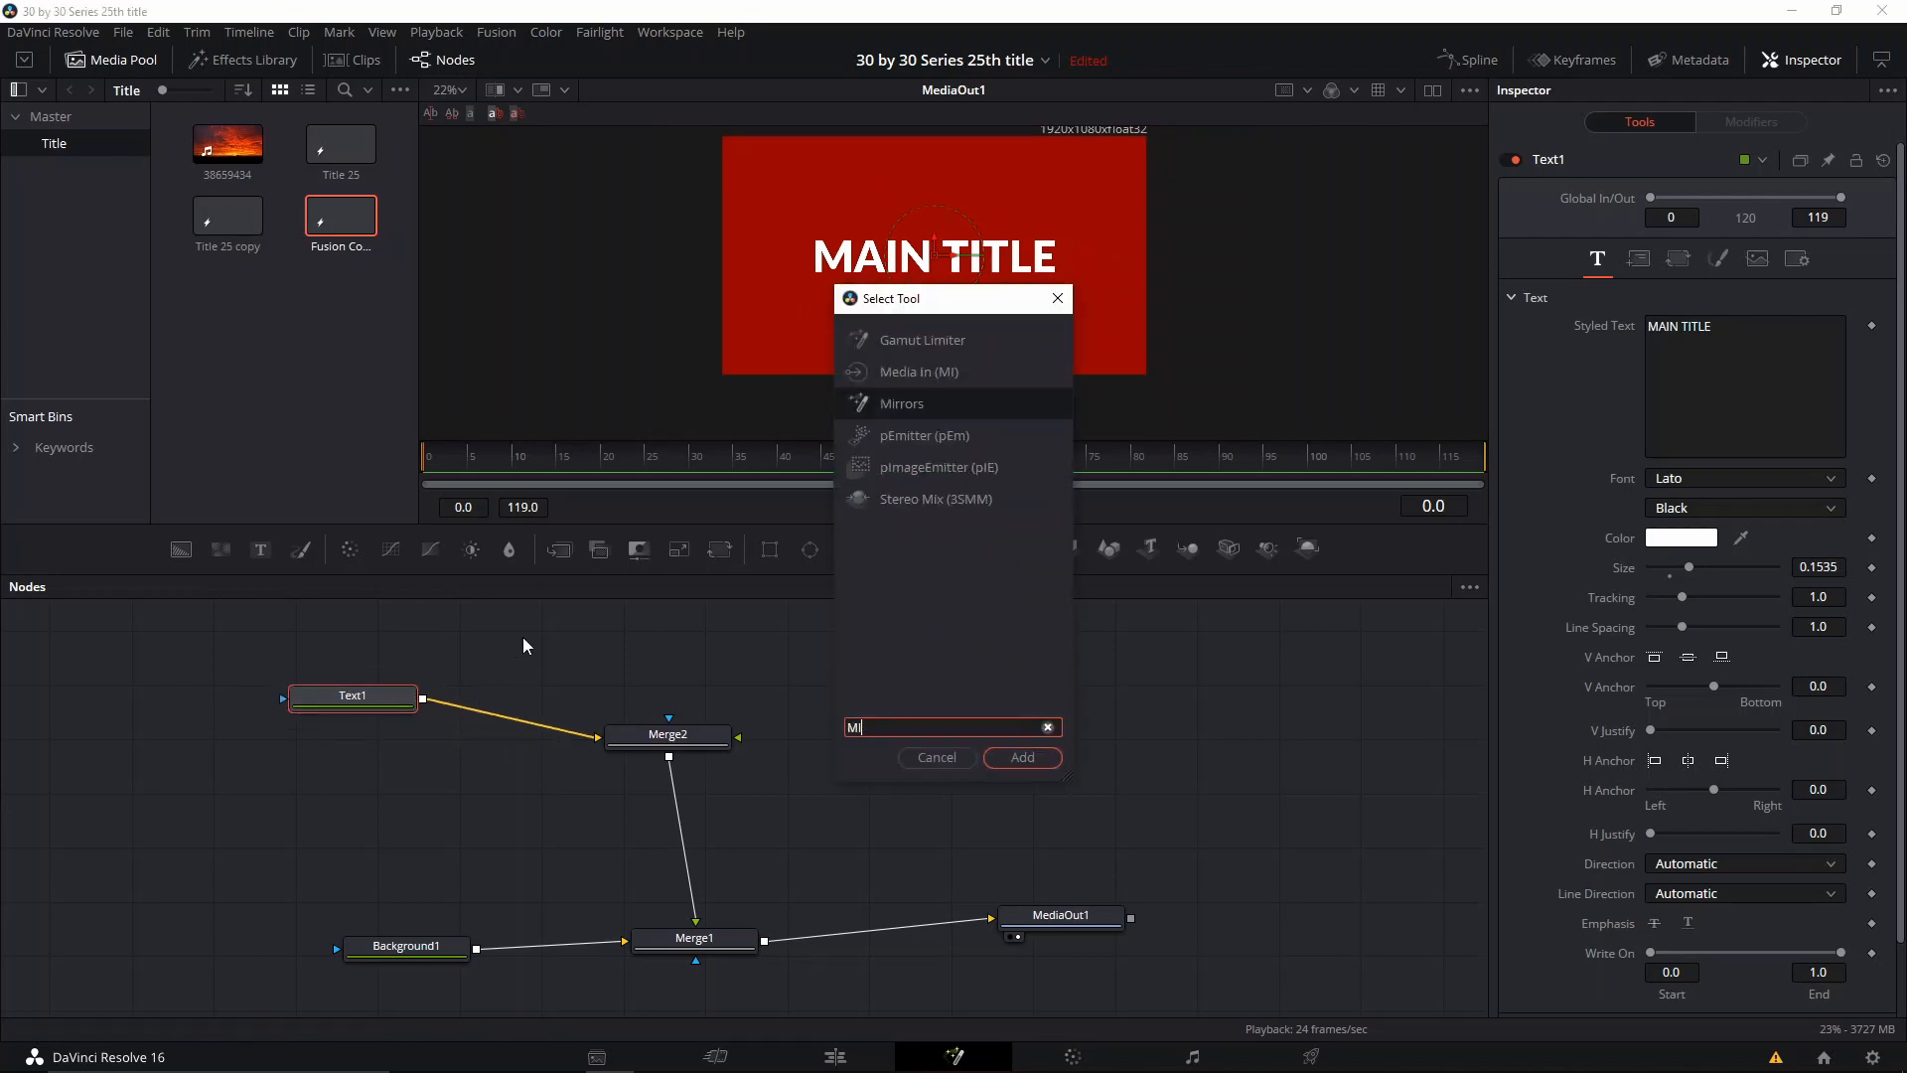
pyautogui.press('Return')
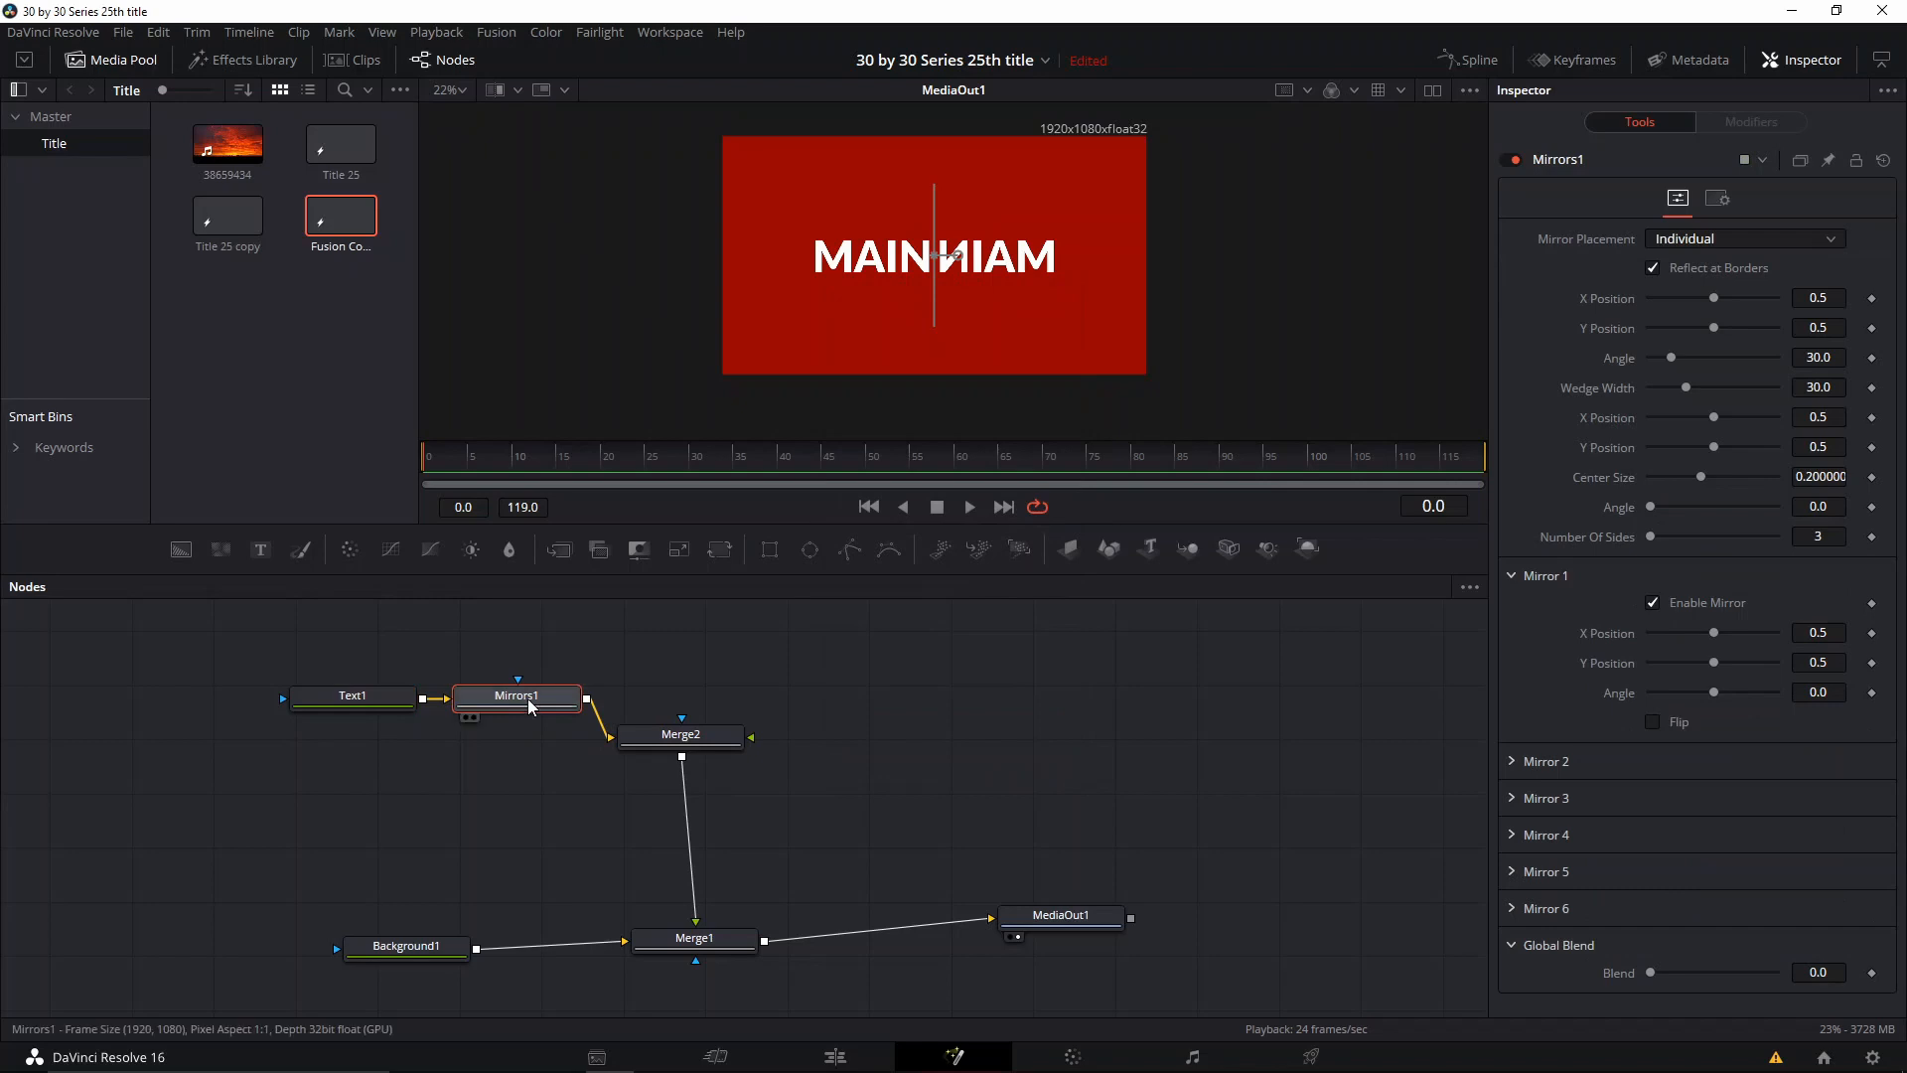
pyautogui.moveTo(518, 698); pyautogui.dragTo(527, 716)
pyautogui.moveTo(655, 746); pyautogui.dragTo(702, 751)
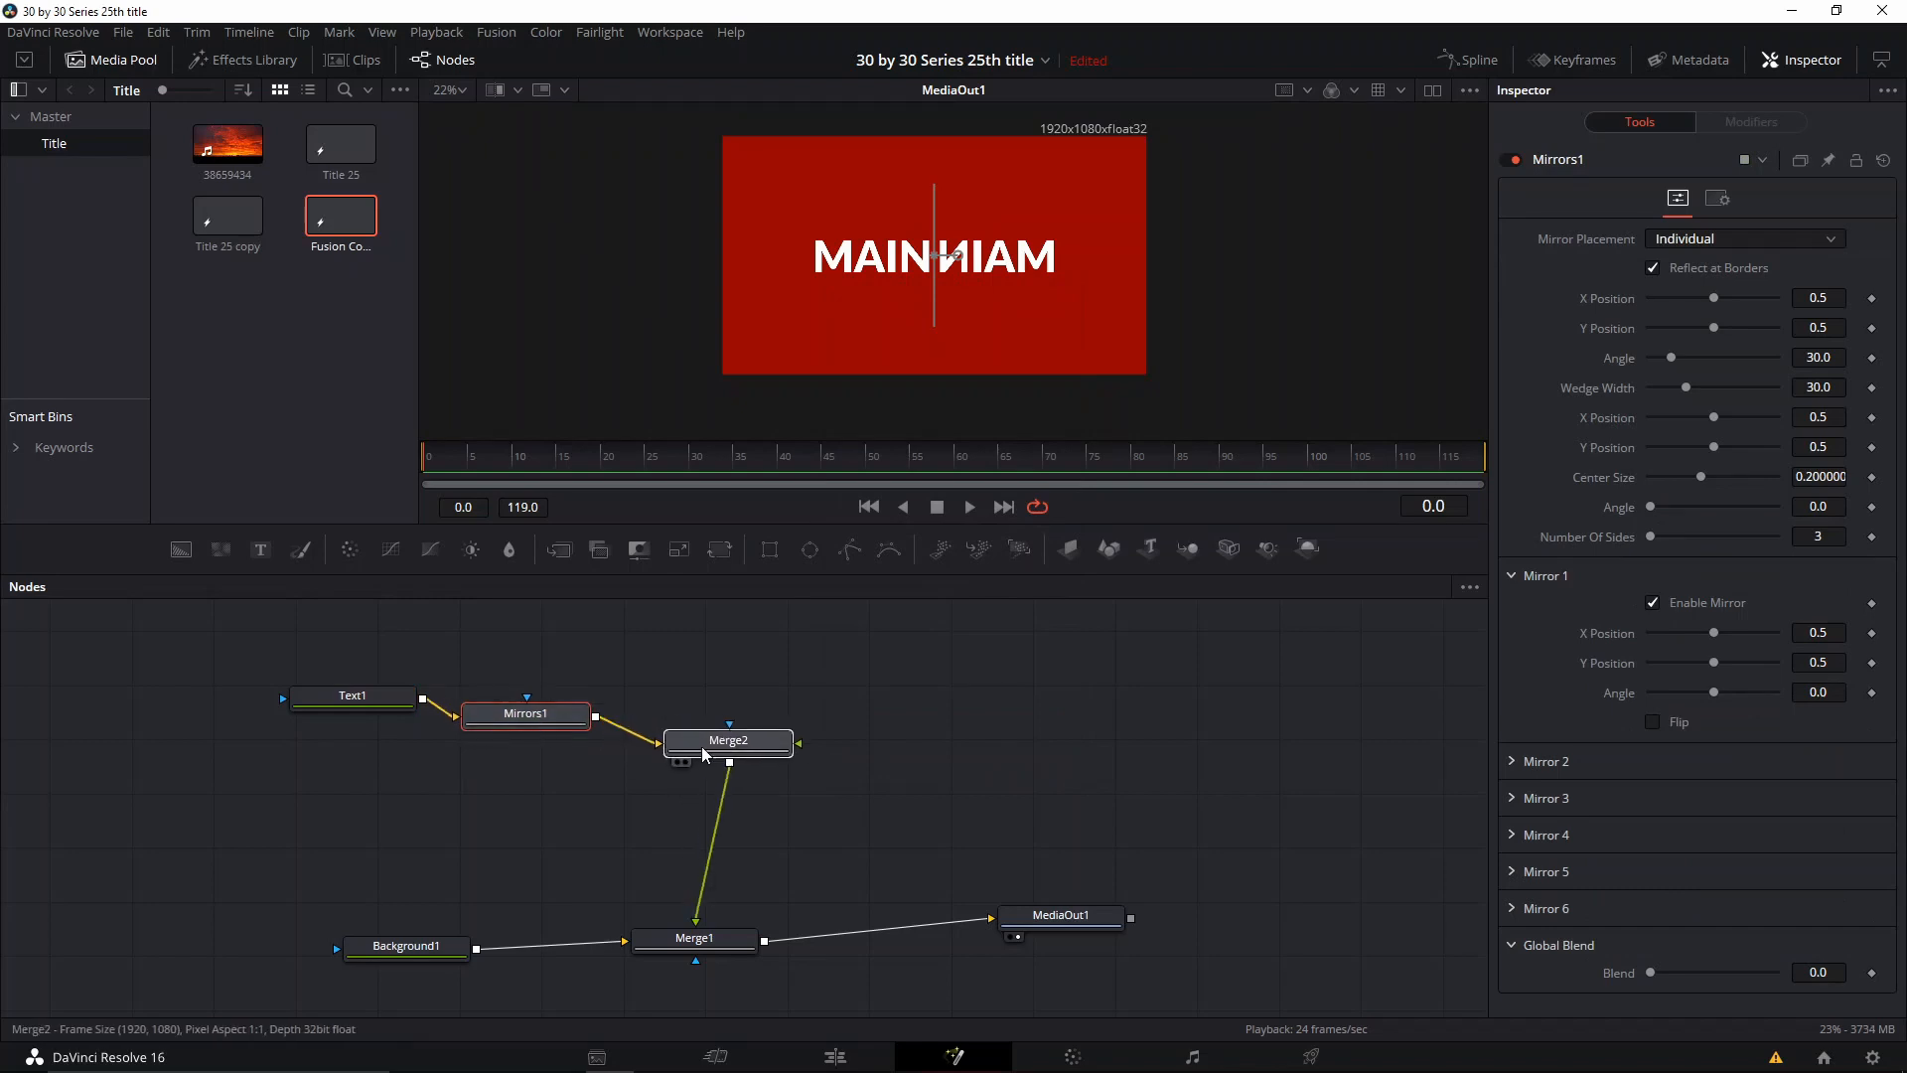
pyautogui.click(524, 717)
# Step: Try another mirror placement option on the Mirrors1 node and switch back to Individual
pyautogui.scroll(4, 979, 264)
pyautogui.scroll(-3, 979, 263)
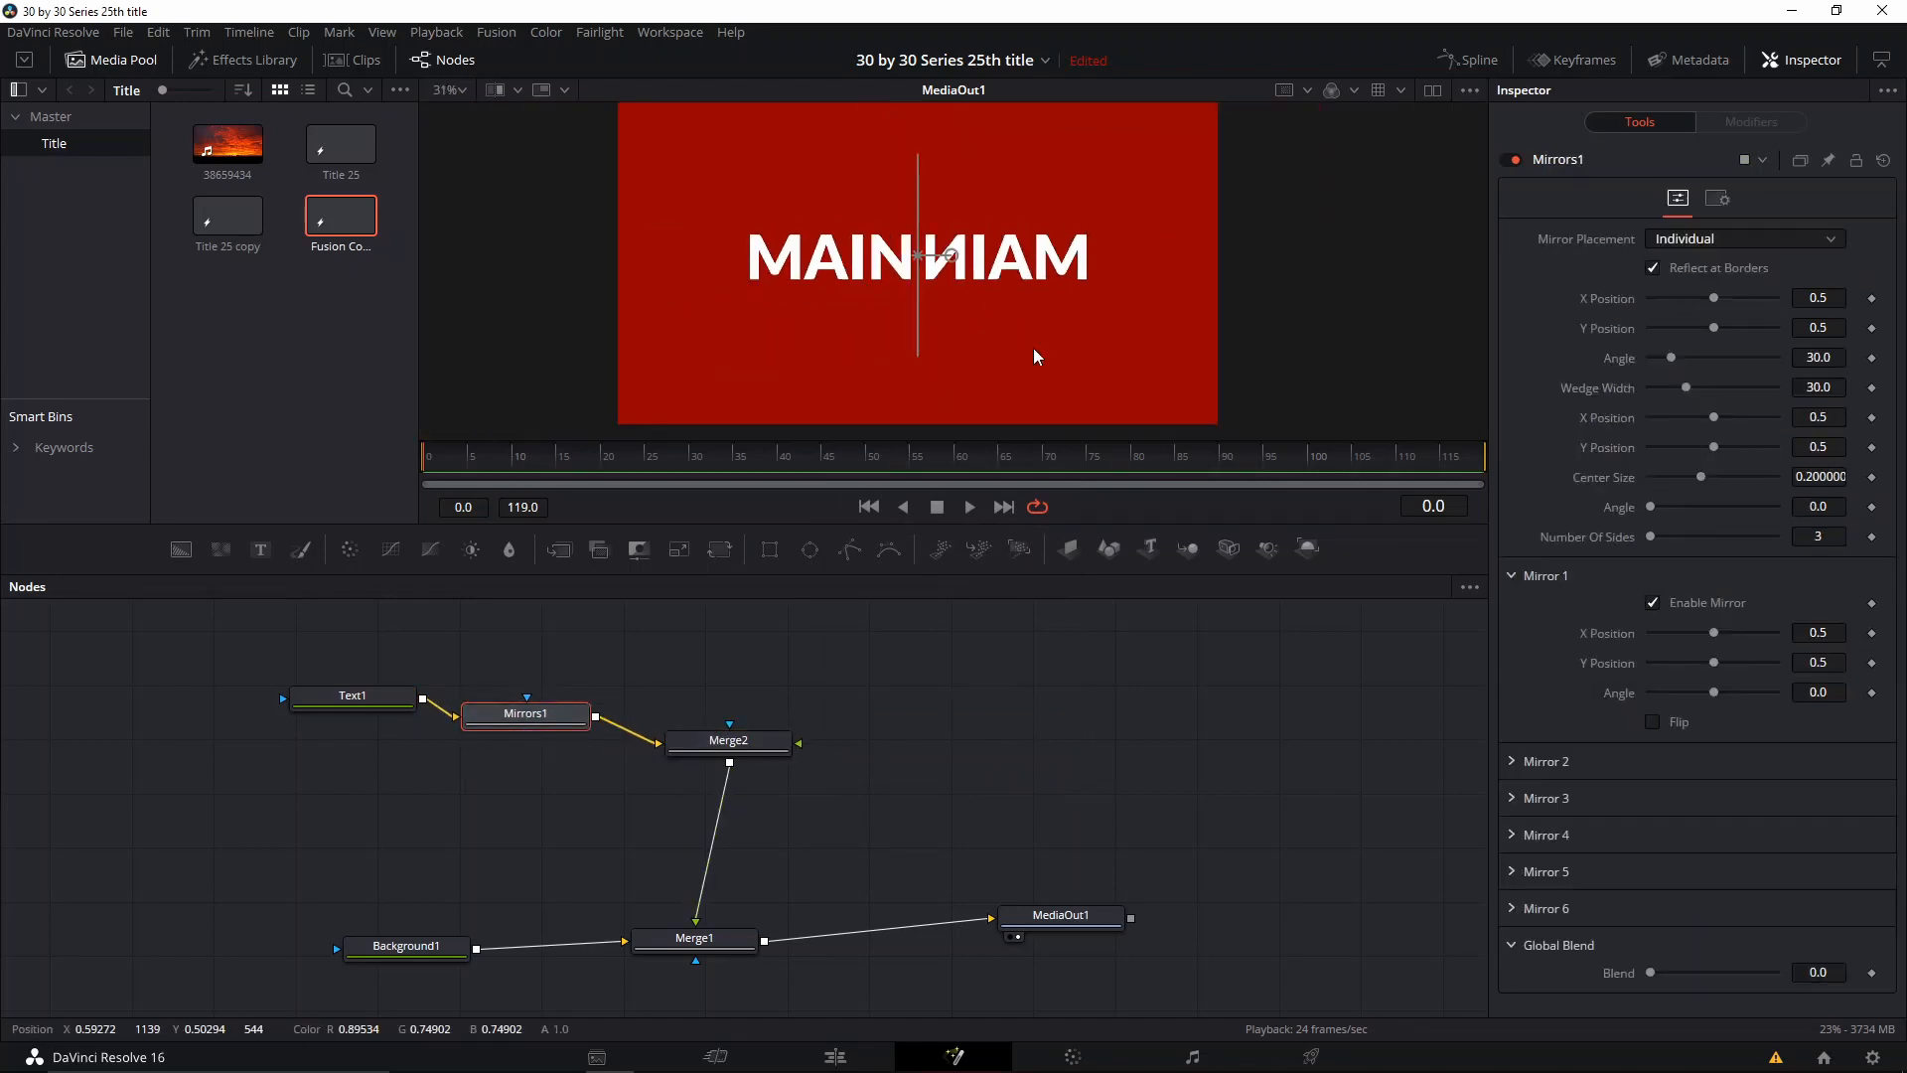
pyautogui.moveTo(476, 440); pyautogui.dragTo(476, 446)
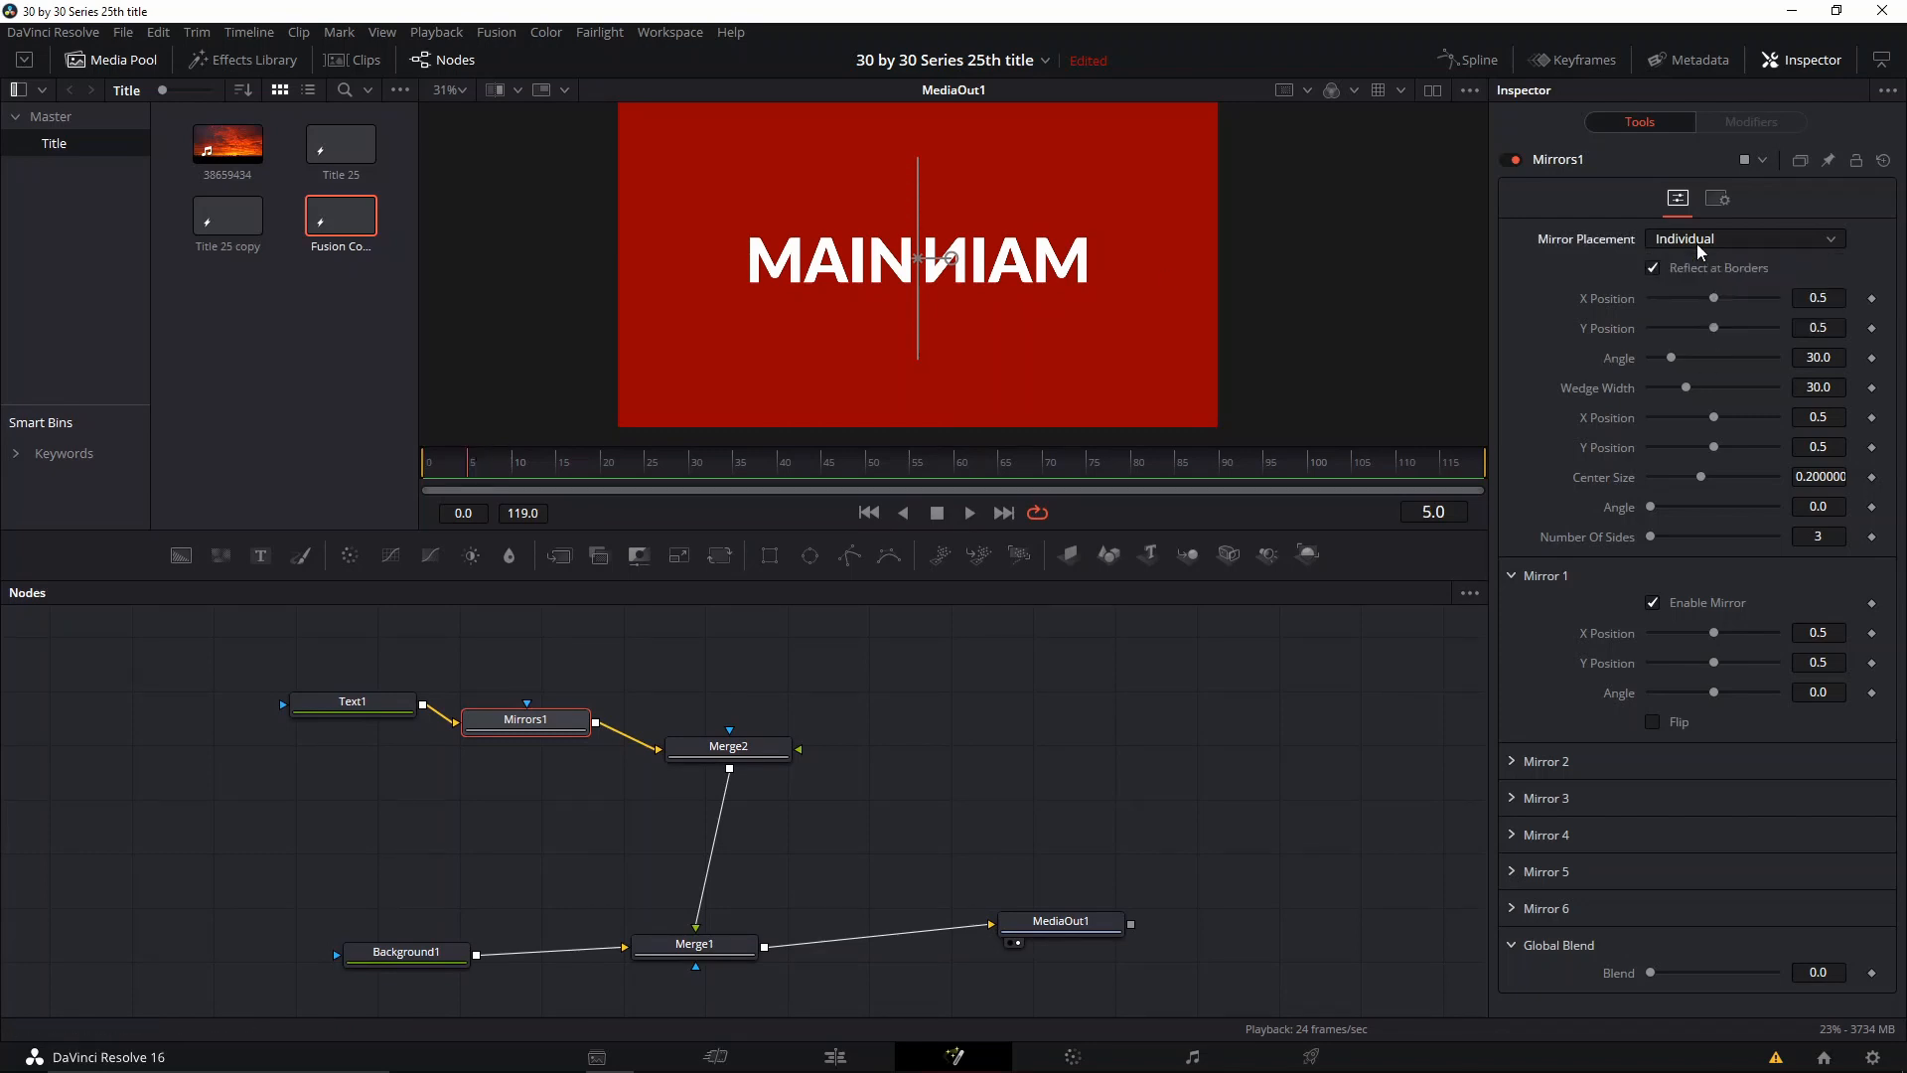
pyautogui.click(1726, 242)
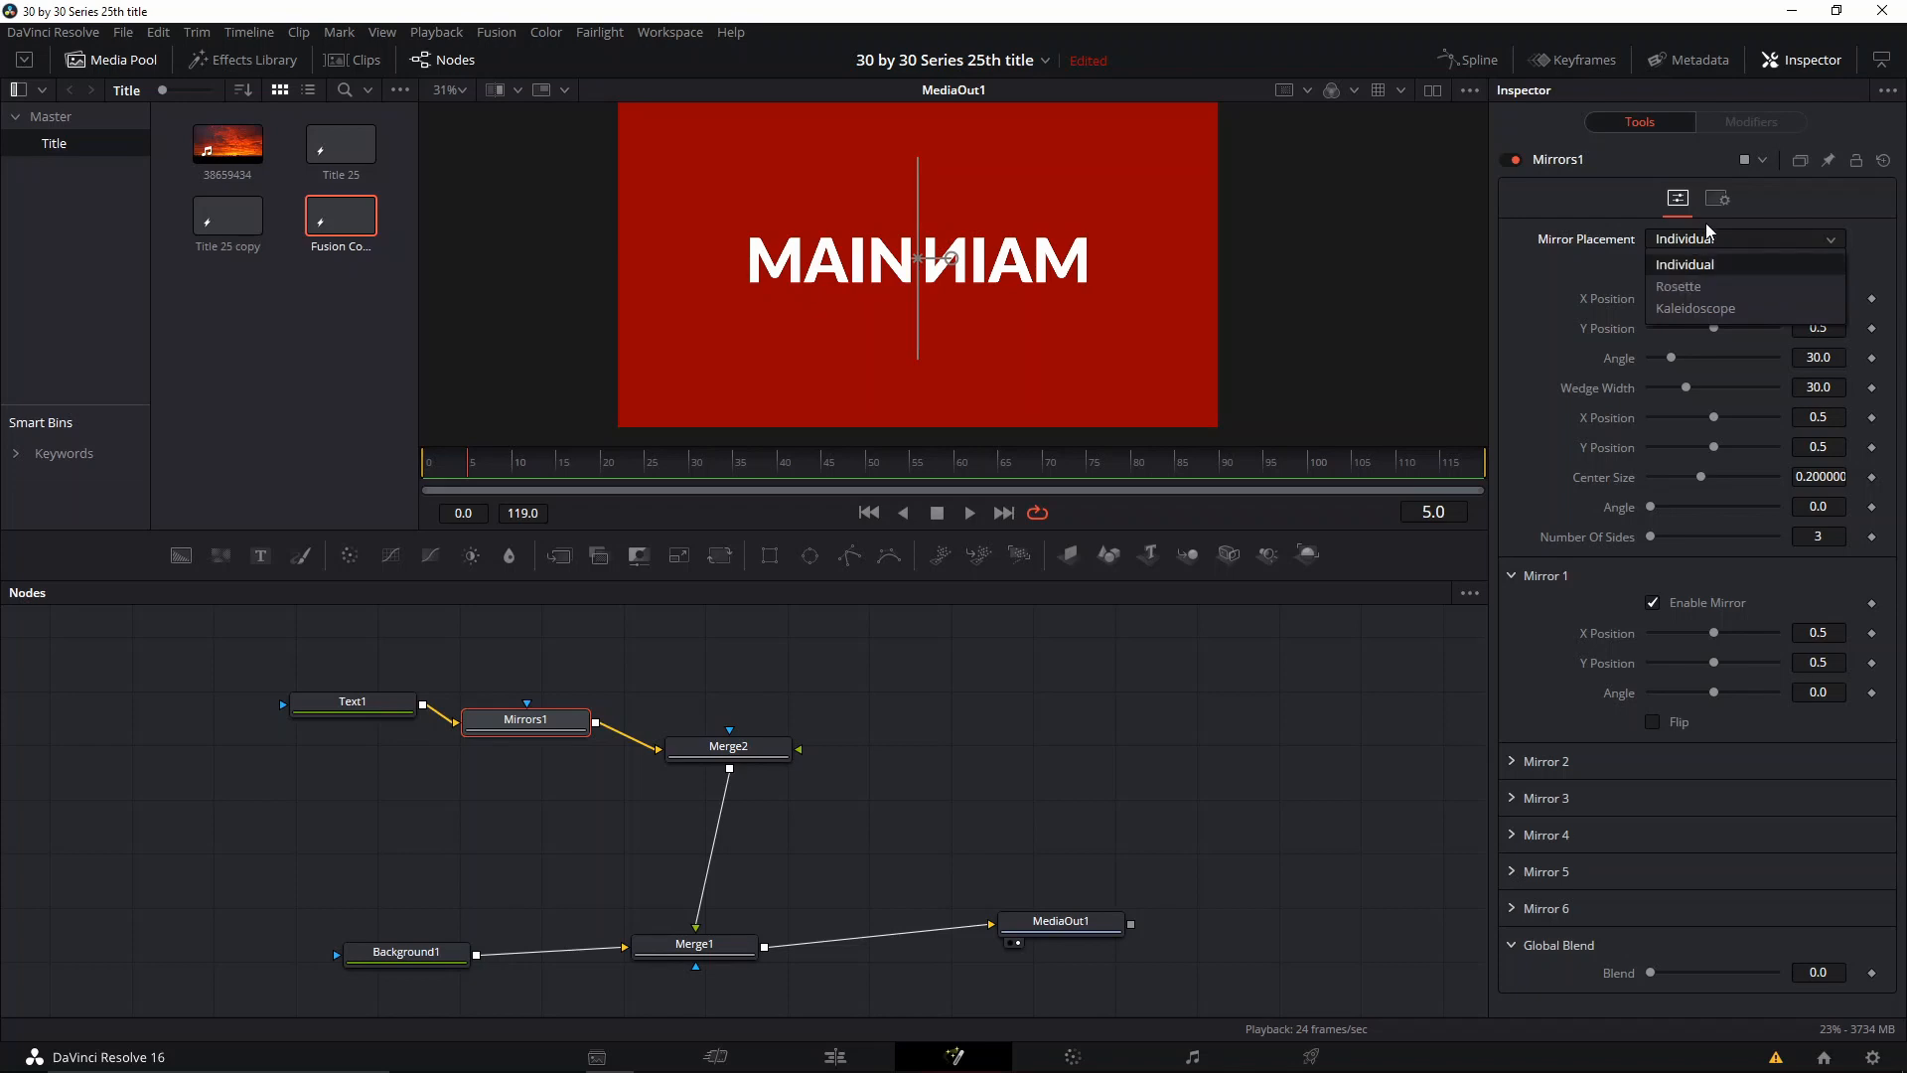
pyautogui.click(1689, 266)
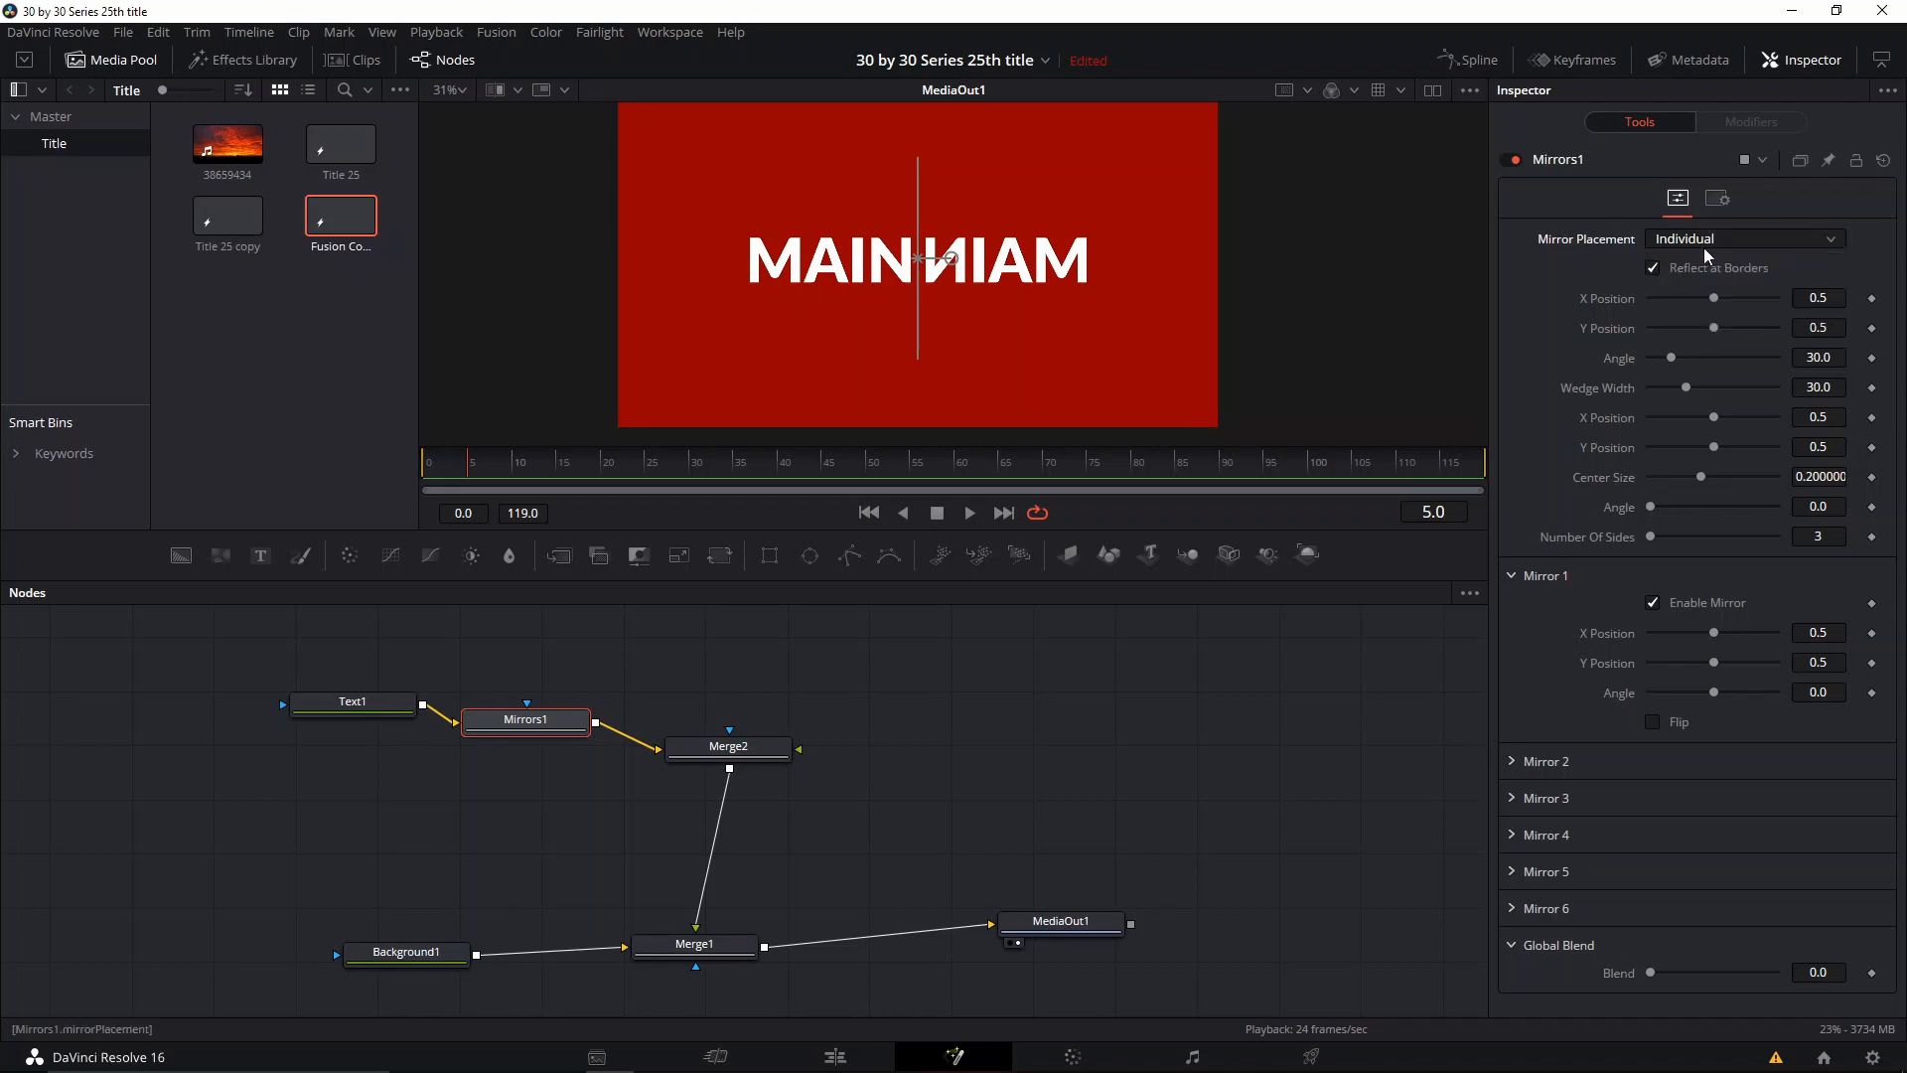
pyautogui.click(1705, 244)
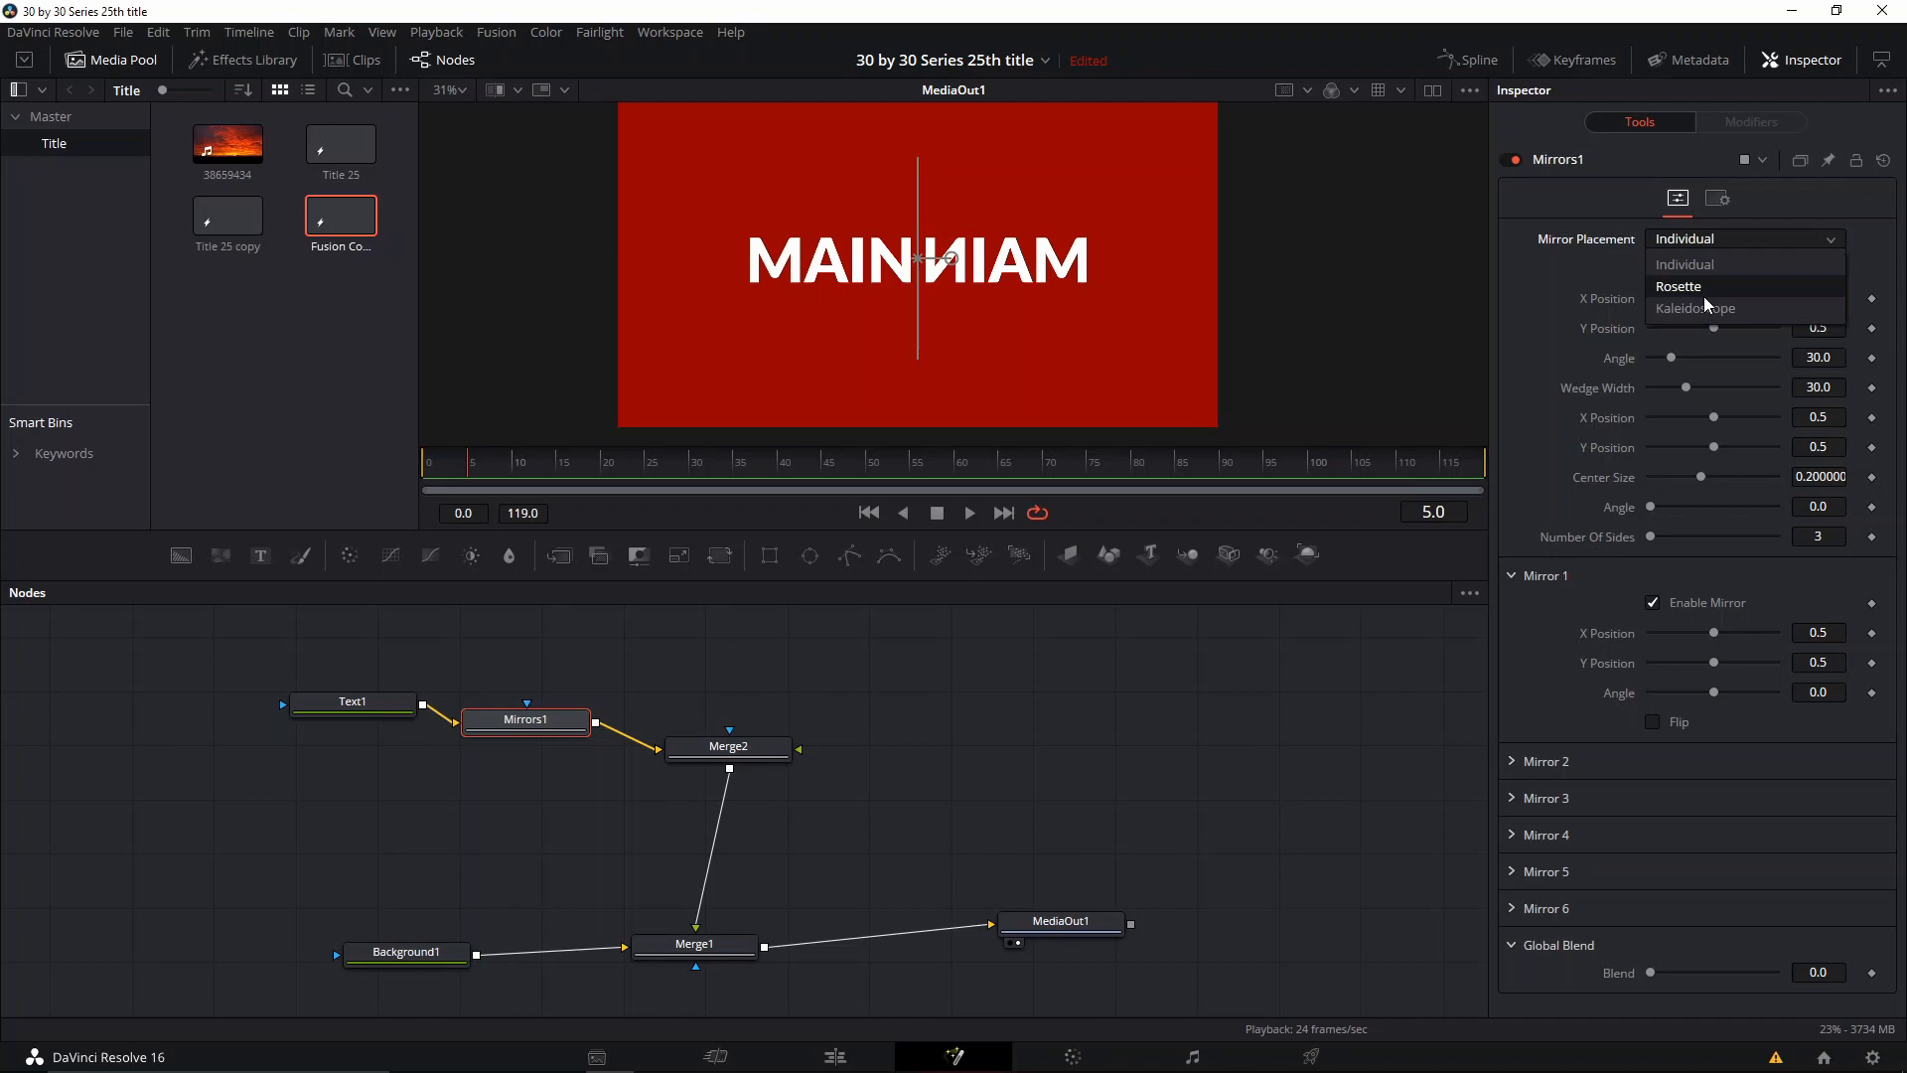
pyautogui.click(1707, 298)
pyautogui.click(1707, 244)
pyautogui.click(1688, 264)
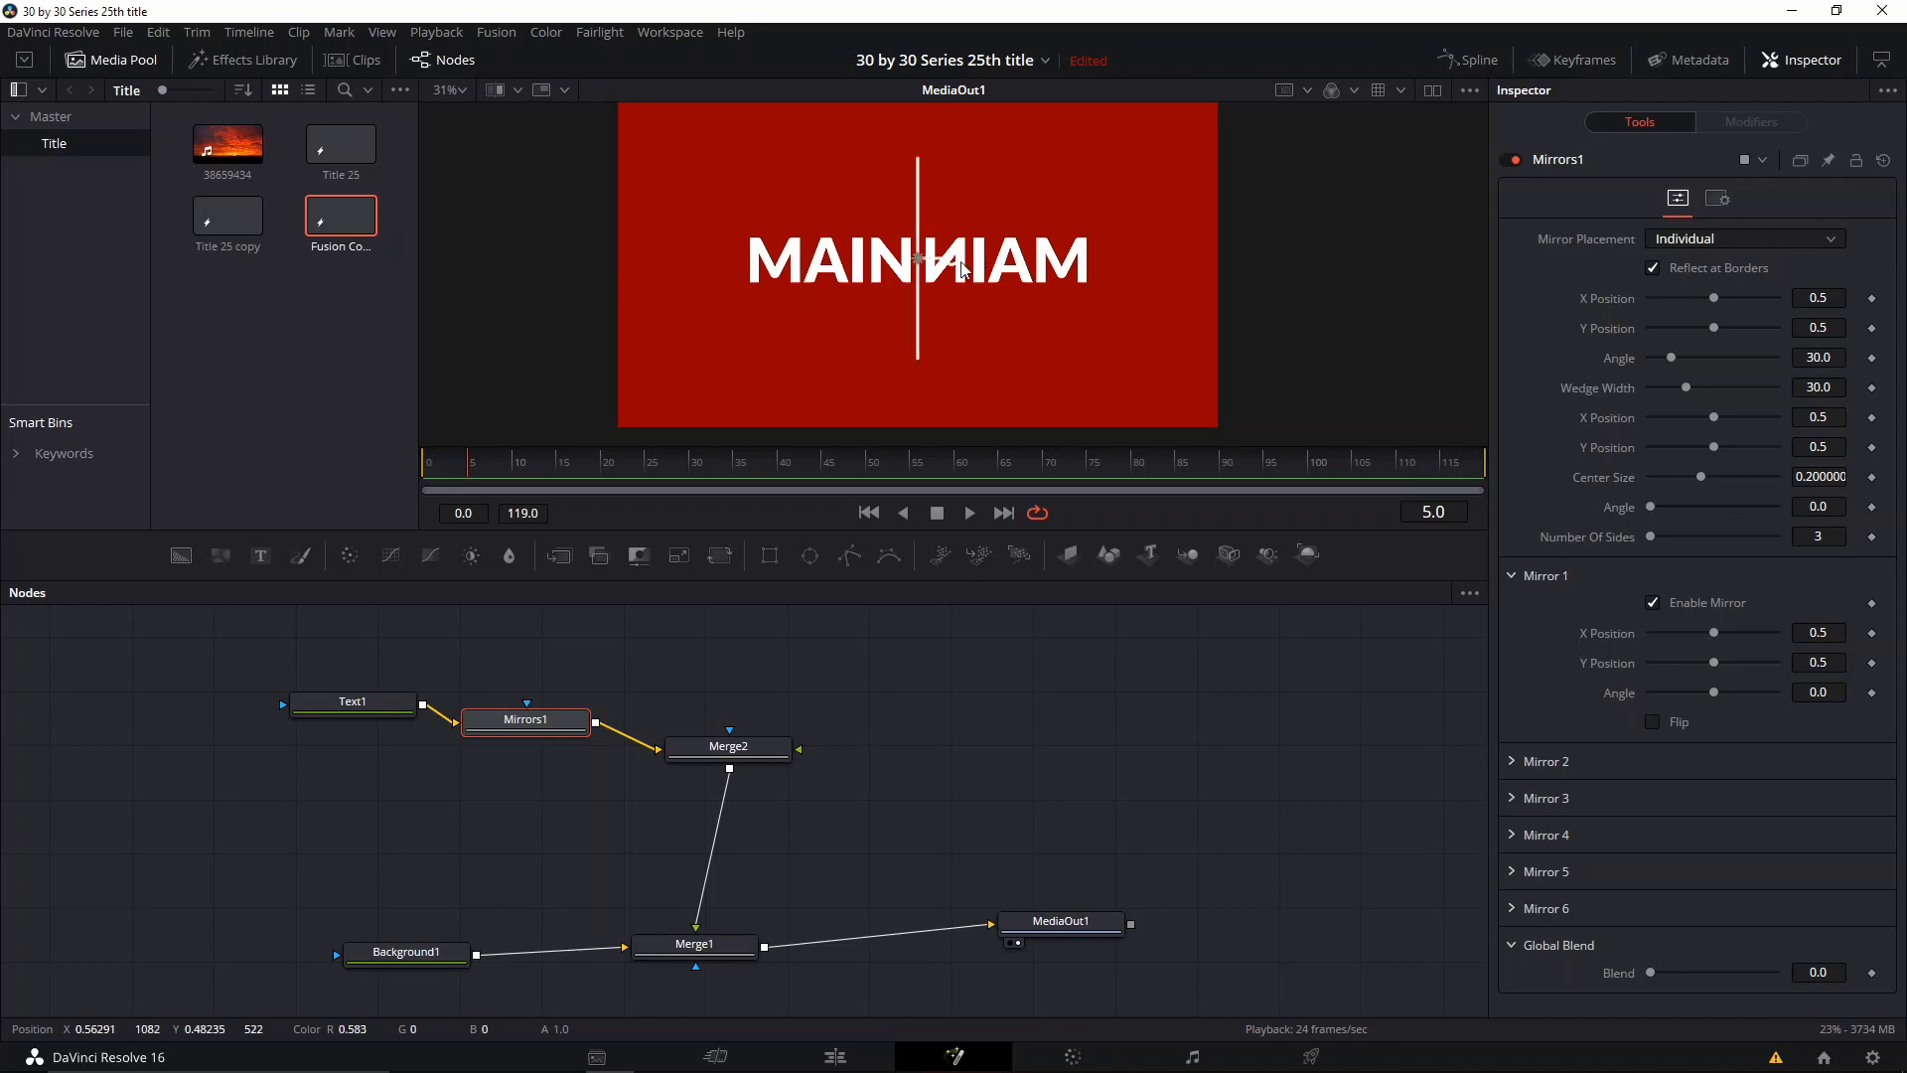
# Step: Try out the angle, X and Y positions of Mirror 1 and reset them to their defaults
pyautogui.moveTo(1714, 692); pyautogui.dragTo(1708, 693)
pyautogui.doubleClick(1710, 693)
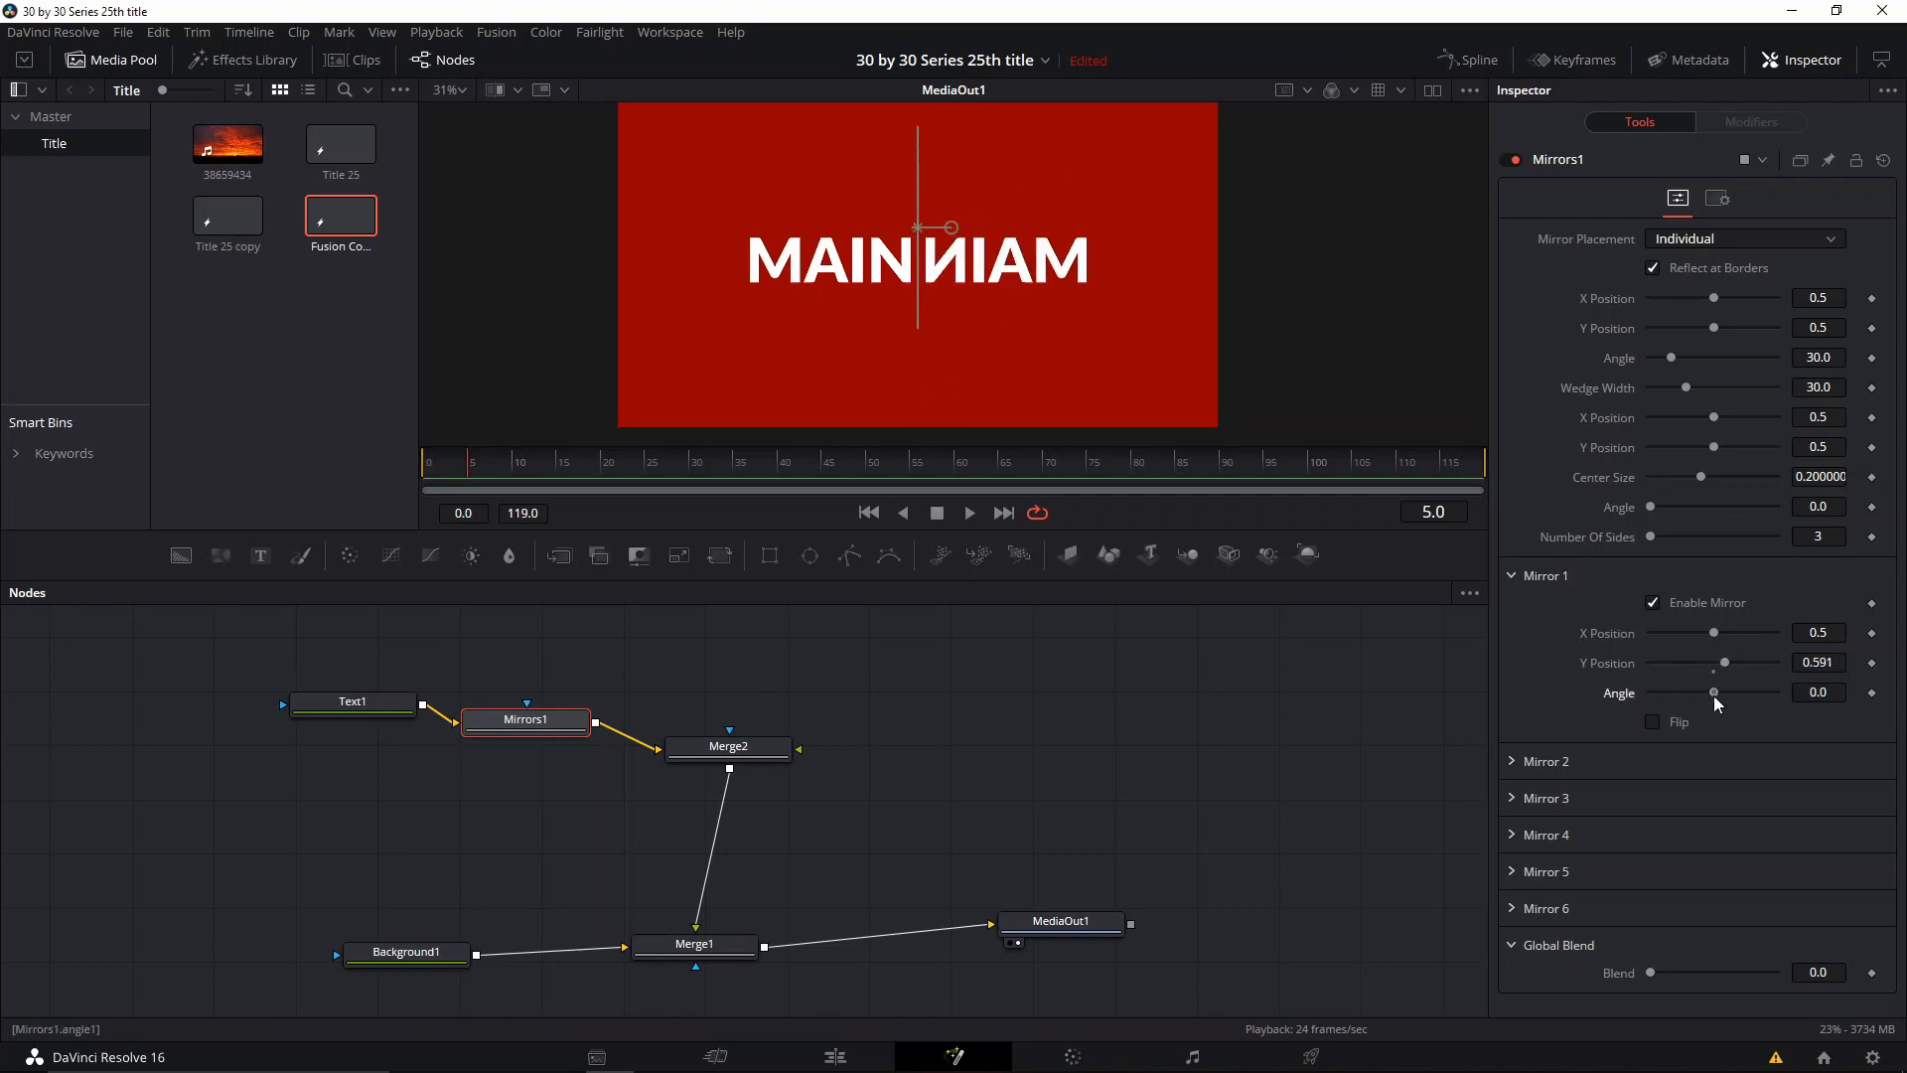
pyautogui.doubleClick(1712, 665)
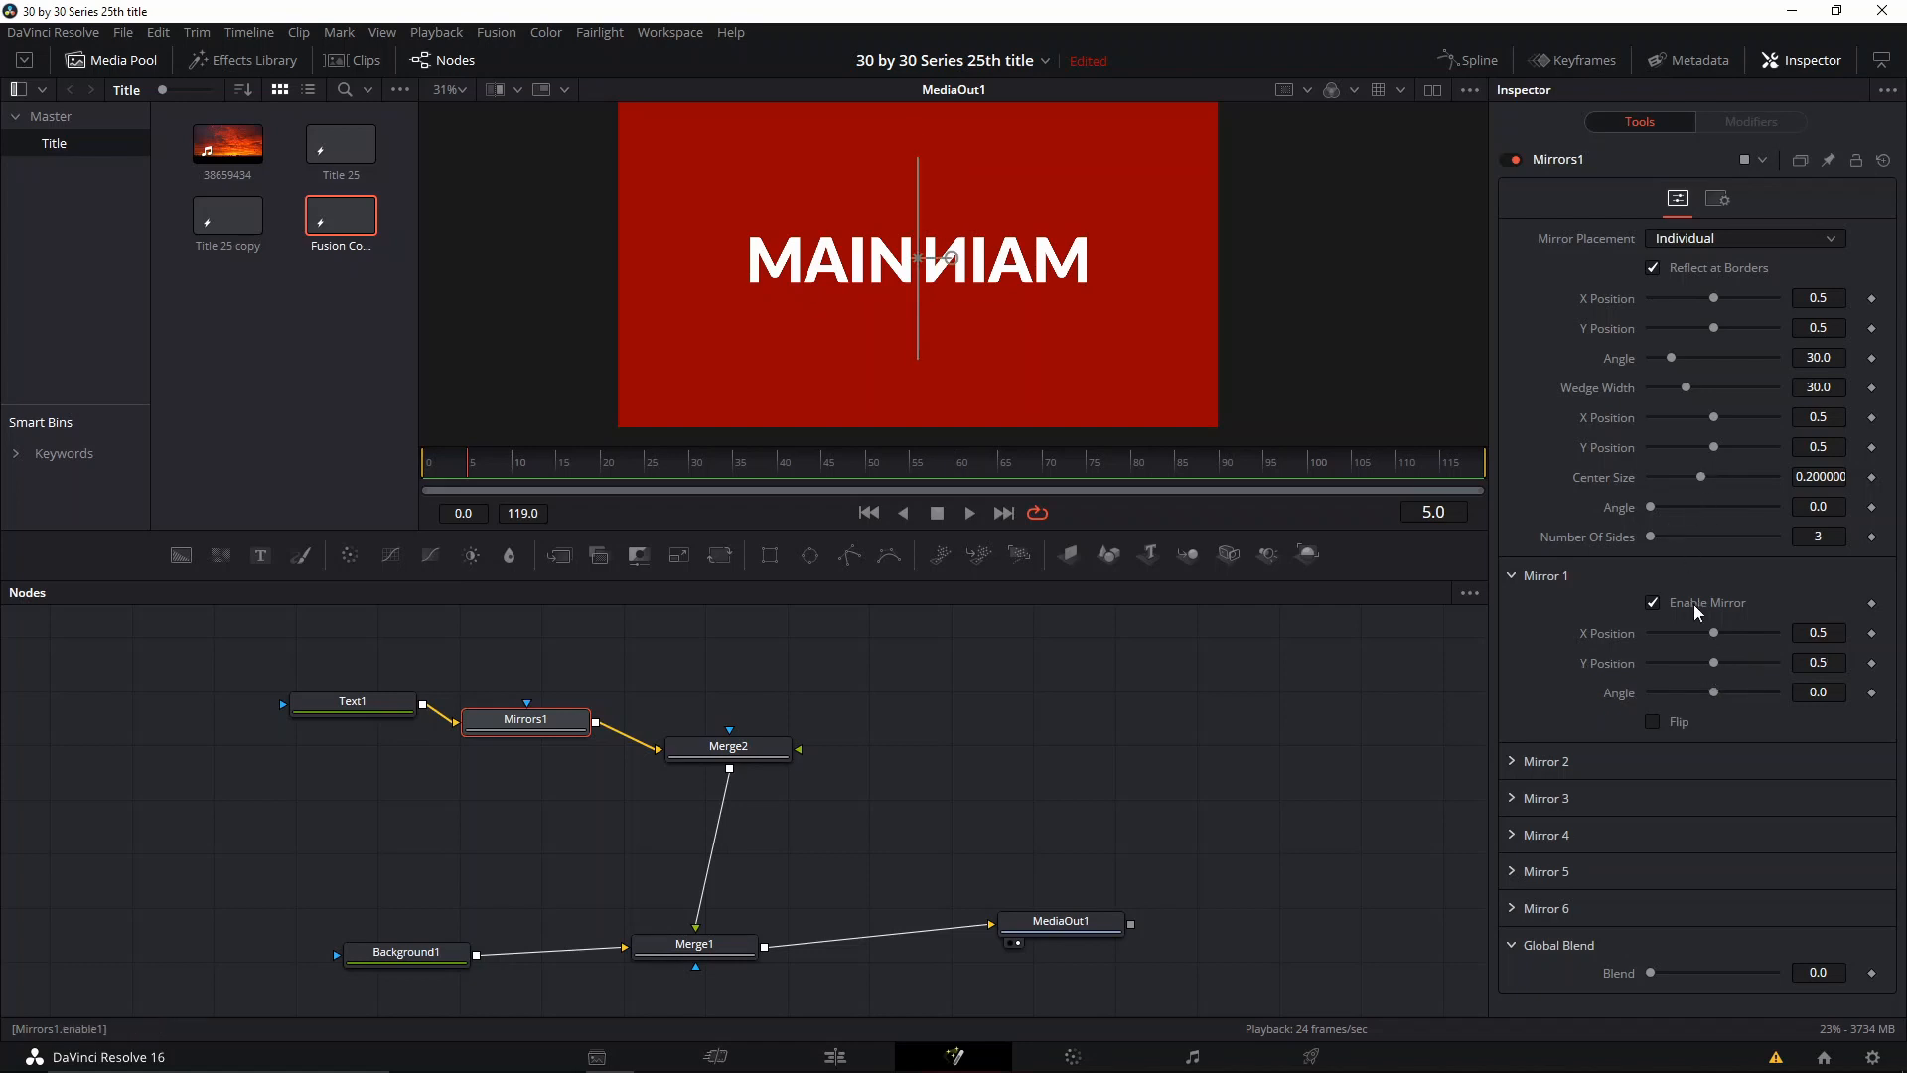
pyautogui.moveTo(1713, 632); pyautogui.dragTo(1694, 675)
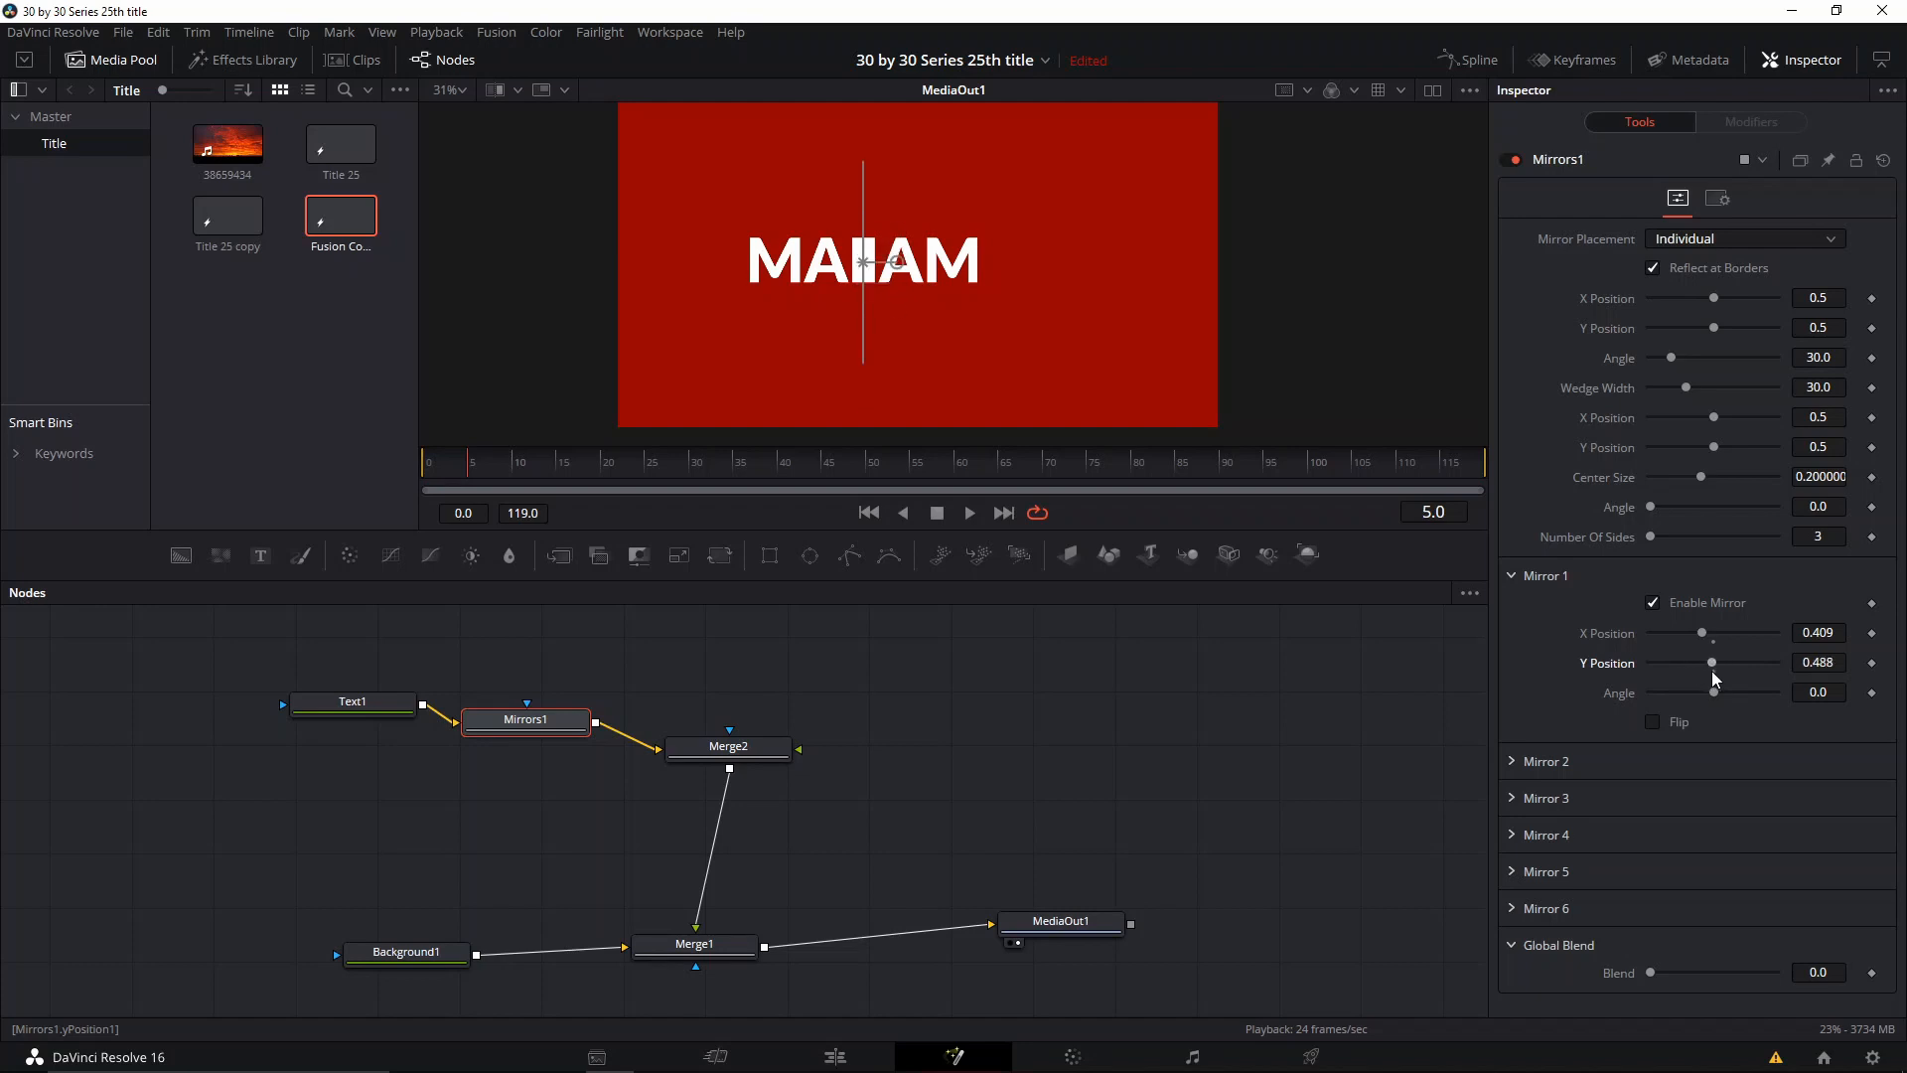
pyautogui.click(1714, 642)
pyautogui.click(1713, 673)
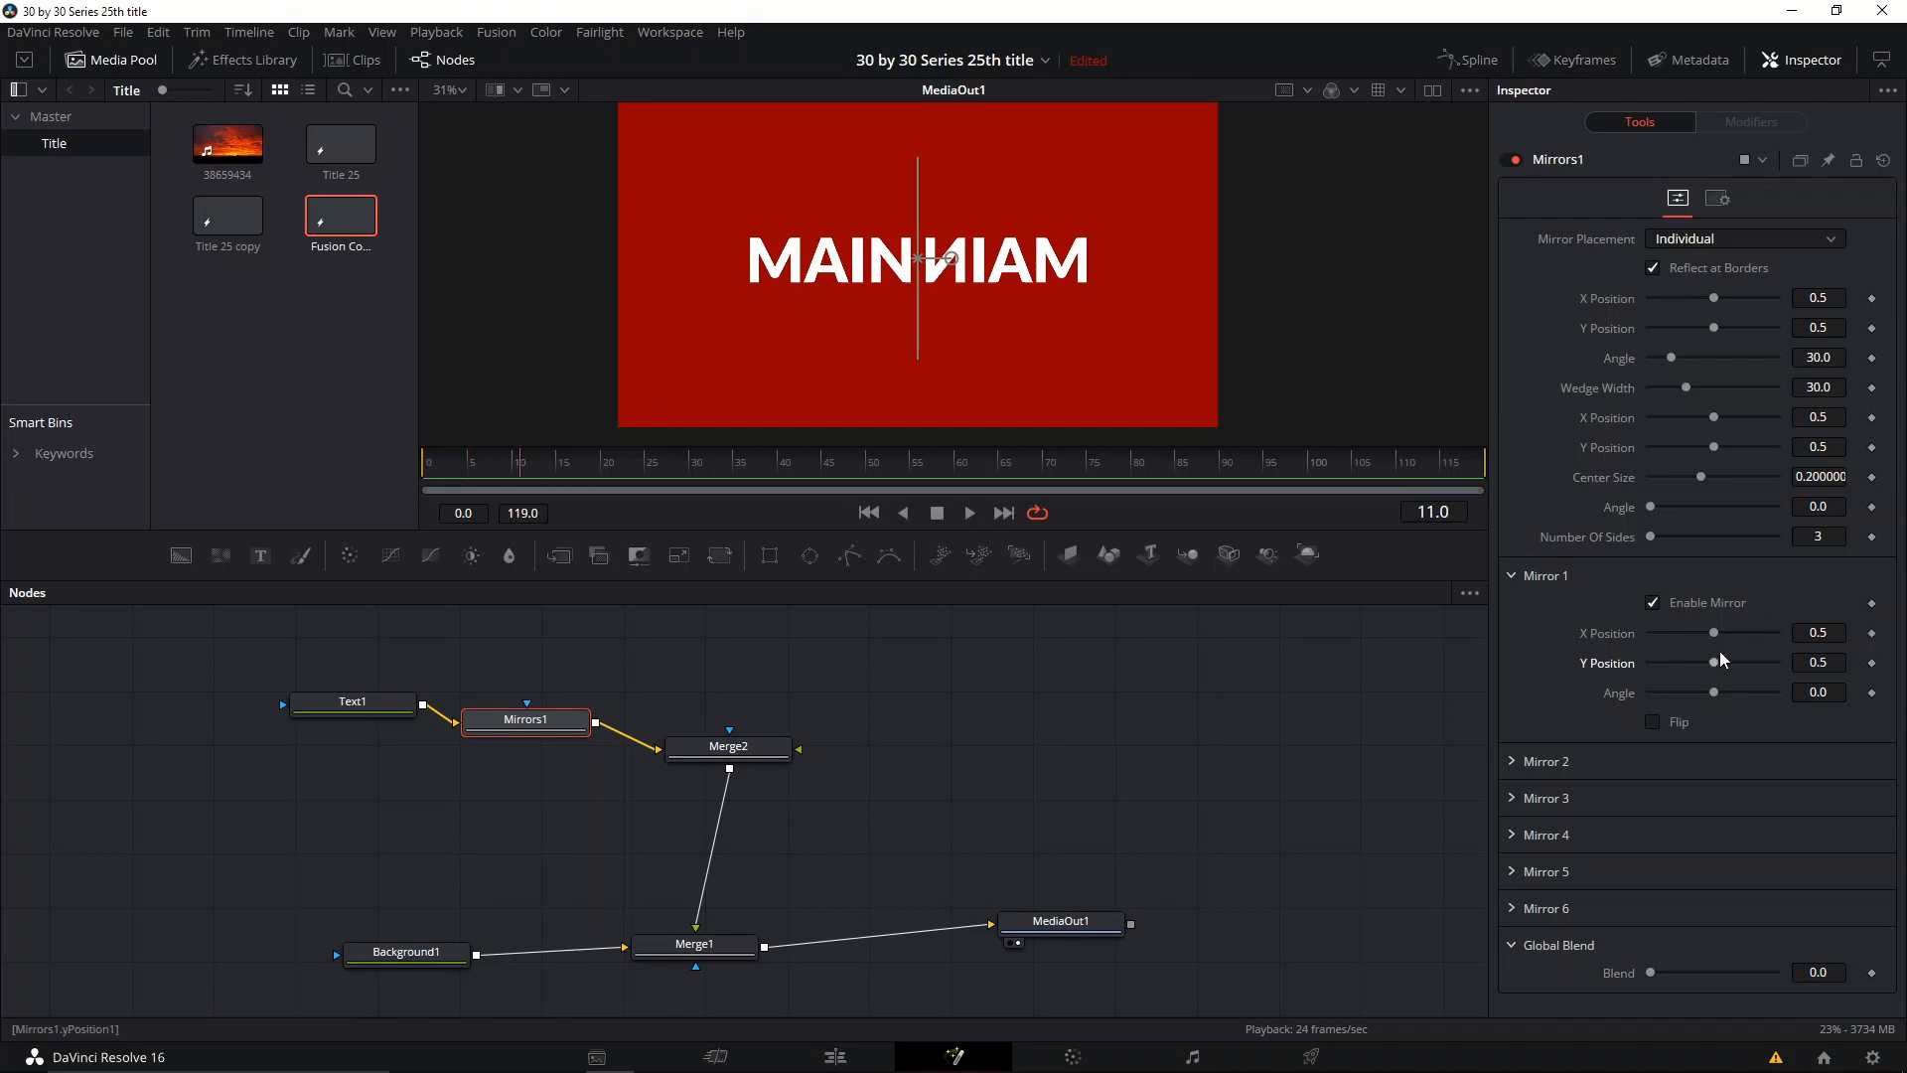
# Step: At frame 11, set and keyframe Mirror 1's X Position at 0.89, Y Position at 0.26 and Angle at 44.3
pyautogui.moveTo(1714, 636); pyautogui.dragTo(1745, 710)
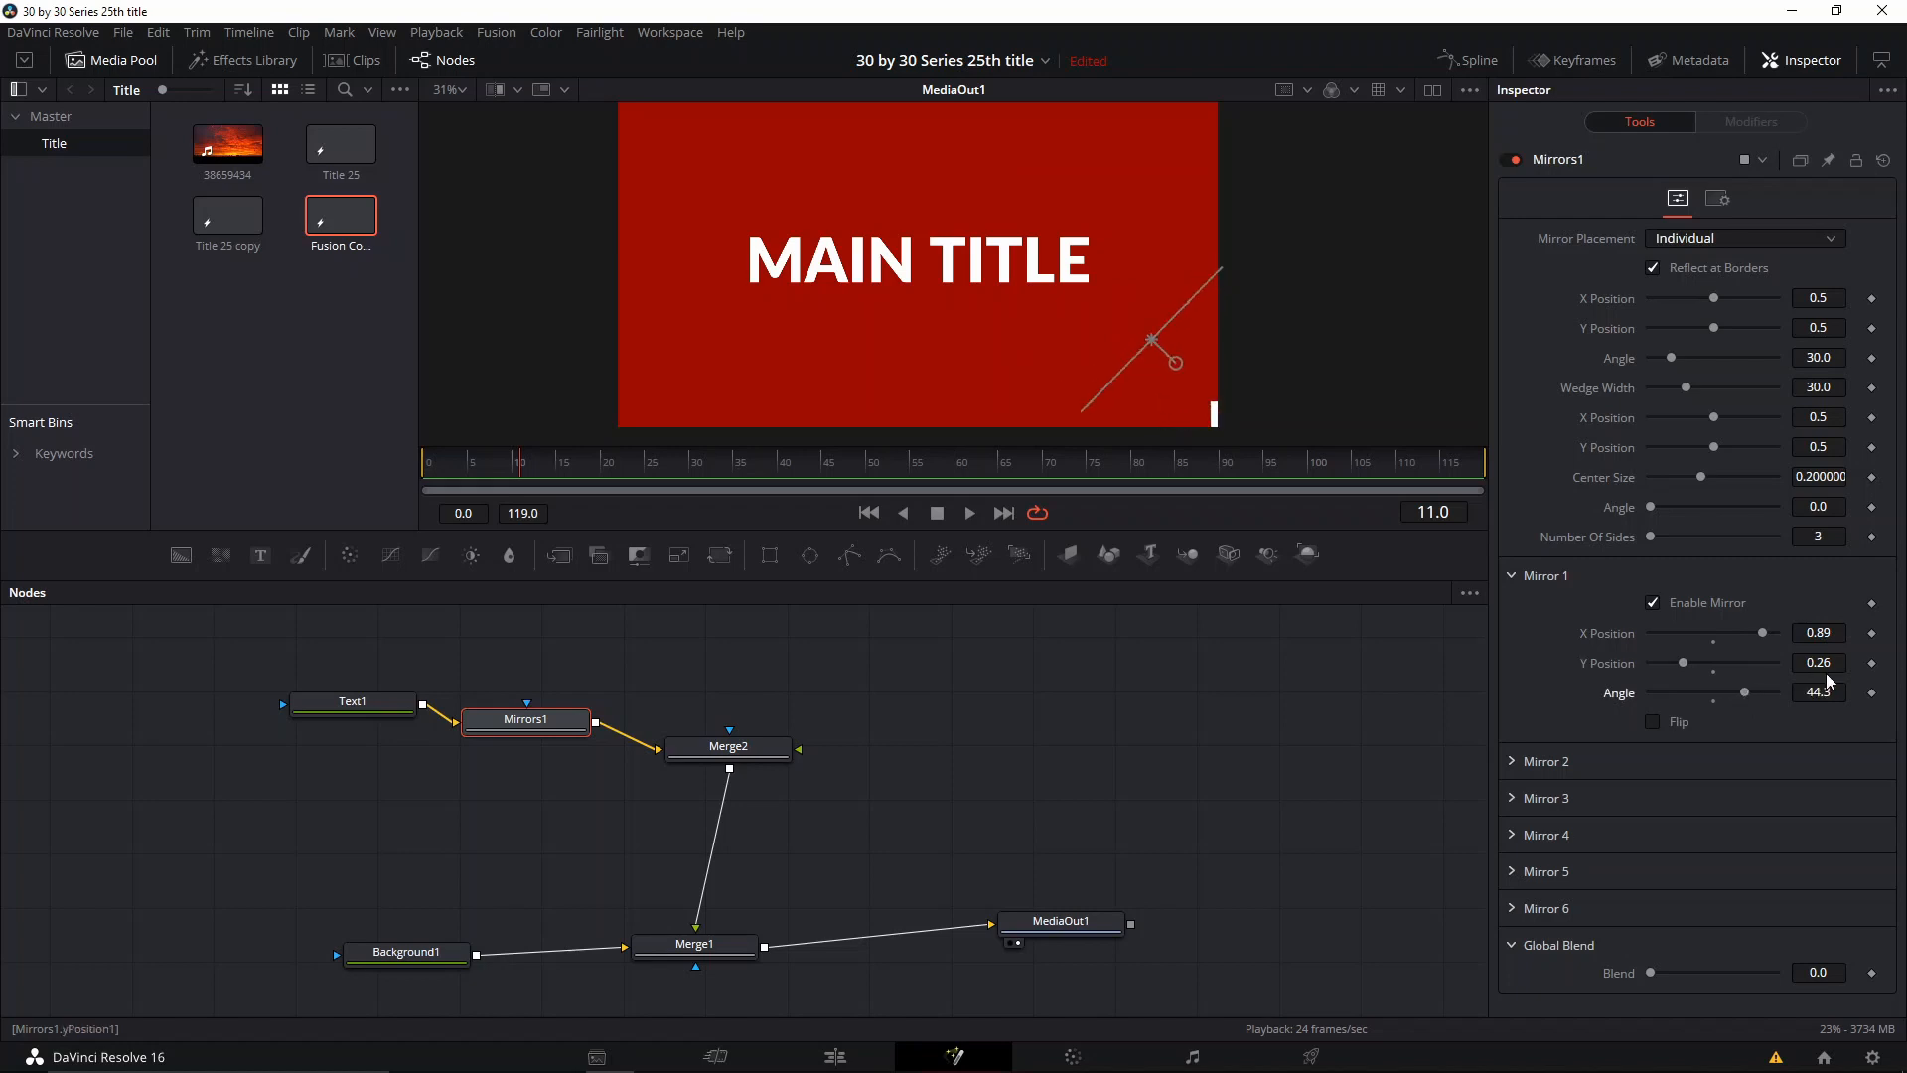
pyautogui.click(1872, 634)
pyautogui.click(1872, 662)
# Step: Keyframe Mirror 1 at frames 19 and 23, ending at X Position 0.52, Y Position 0.244 and Angle 25.7
pyautogui.click(554, 467)
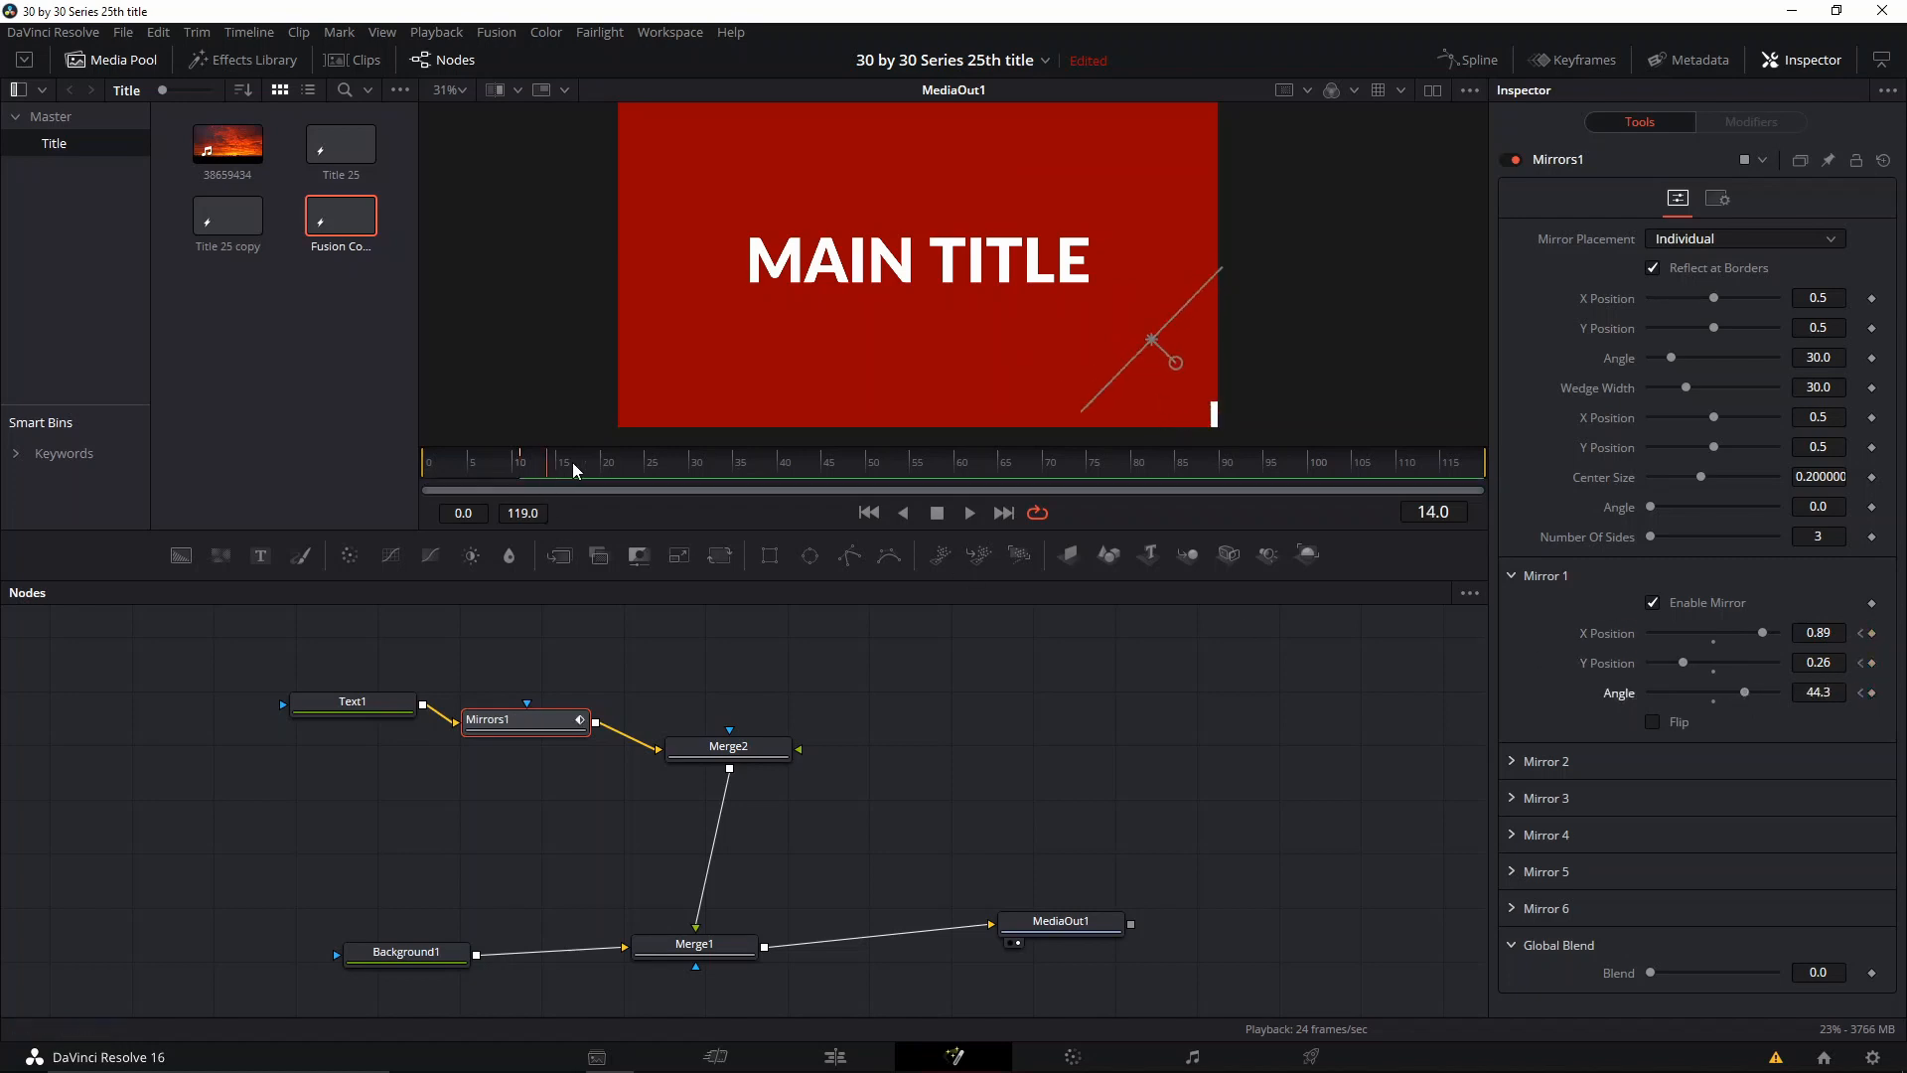
pyautogui.moveTo(1697, 668); pyautogui.dragTo(1649, 655)
pyautogui.moveTo(1745, 696)
pyautogui.mouseDown()
pyautogui.moveTo(1694, 698)
pyautogui.moveTo(1682, 642)
pyautogui.moveTo(1715, 640)
pyautogui.moveTo(1728, 692)
pyautogui.mouseUp()
pyautogui.click(652, 468)
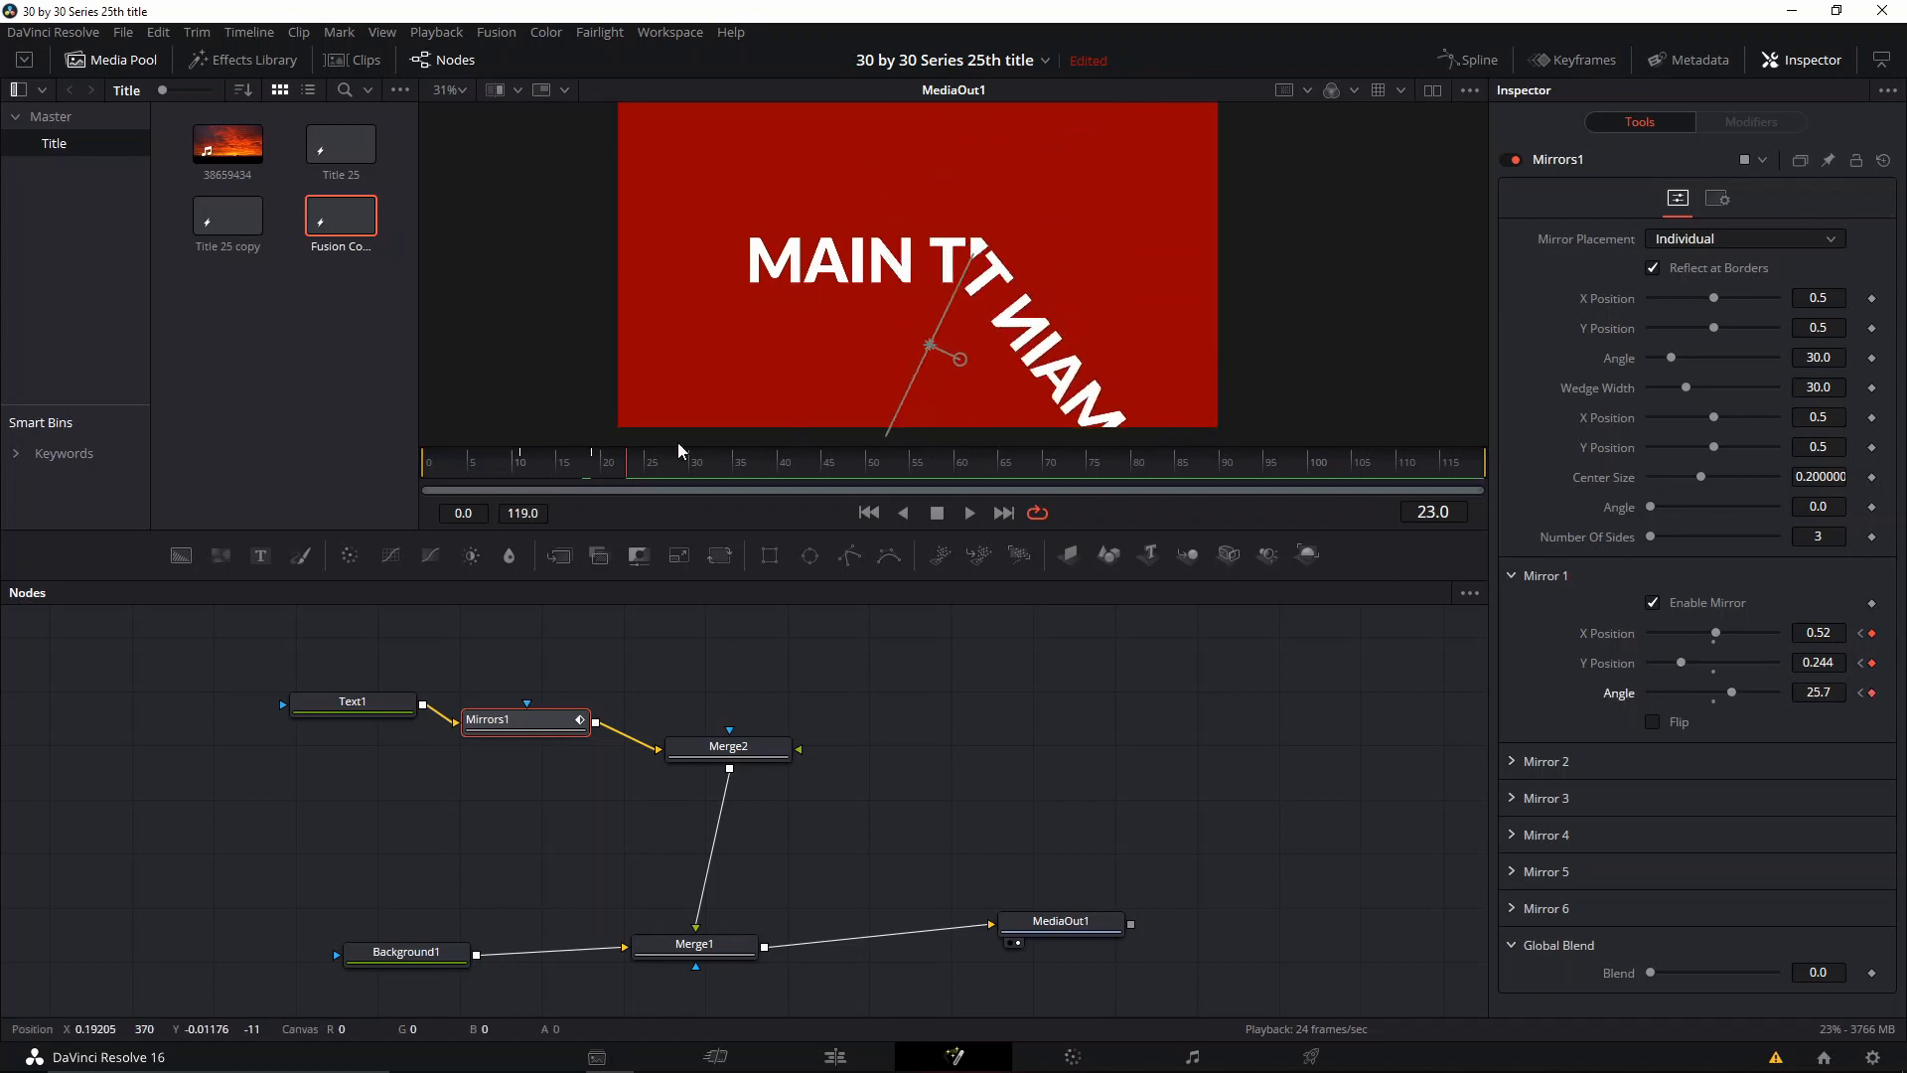
# Step: Keyframe Mirror 1 at frames 28, 31 and 34, ending at X Position 1.0, Y Position 0.63 and Angle -53.4
pyautogui.click(665, 474)
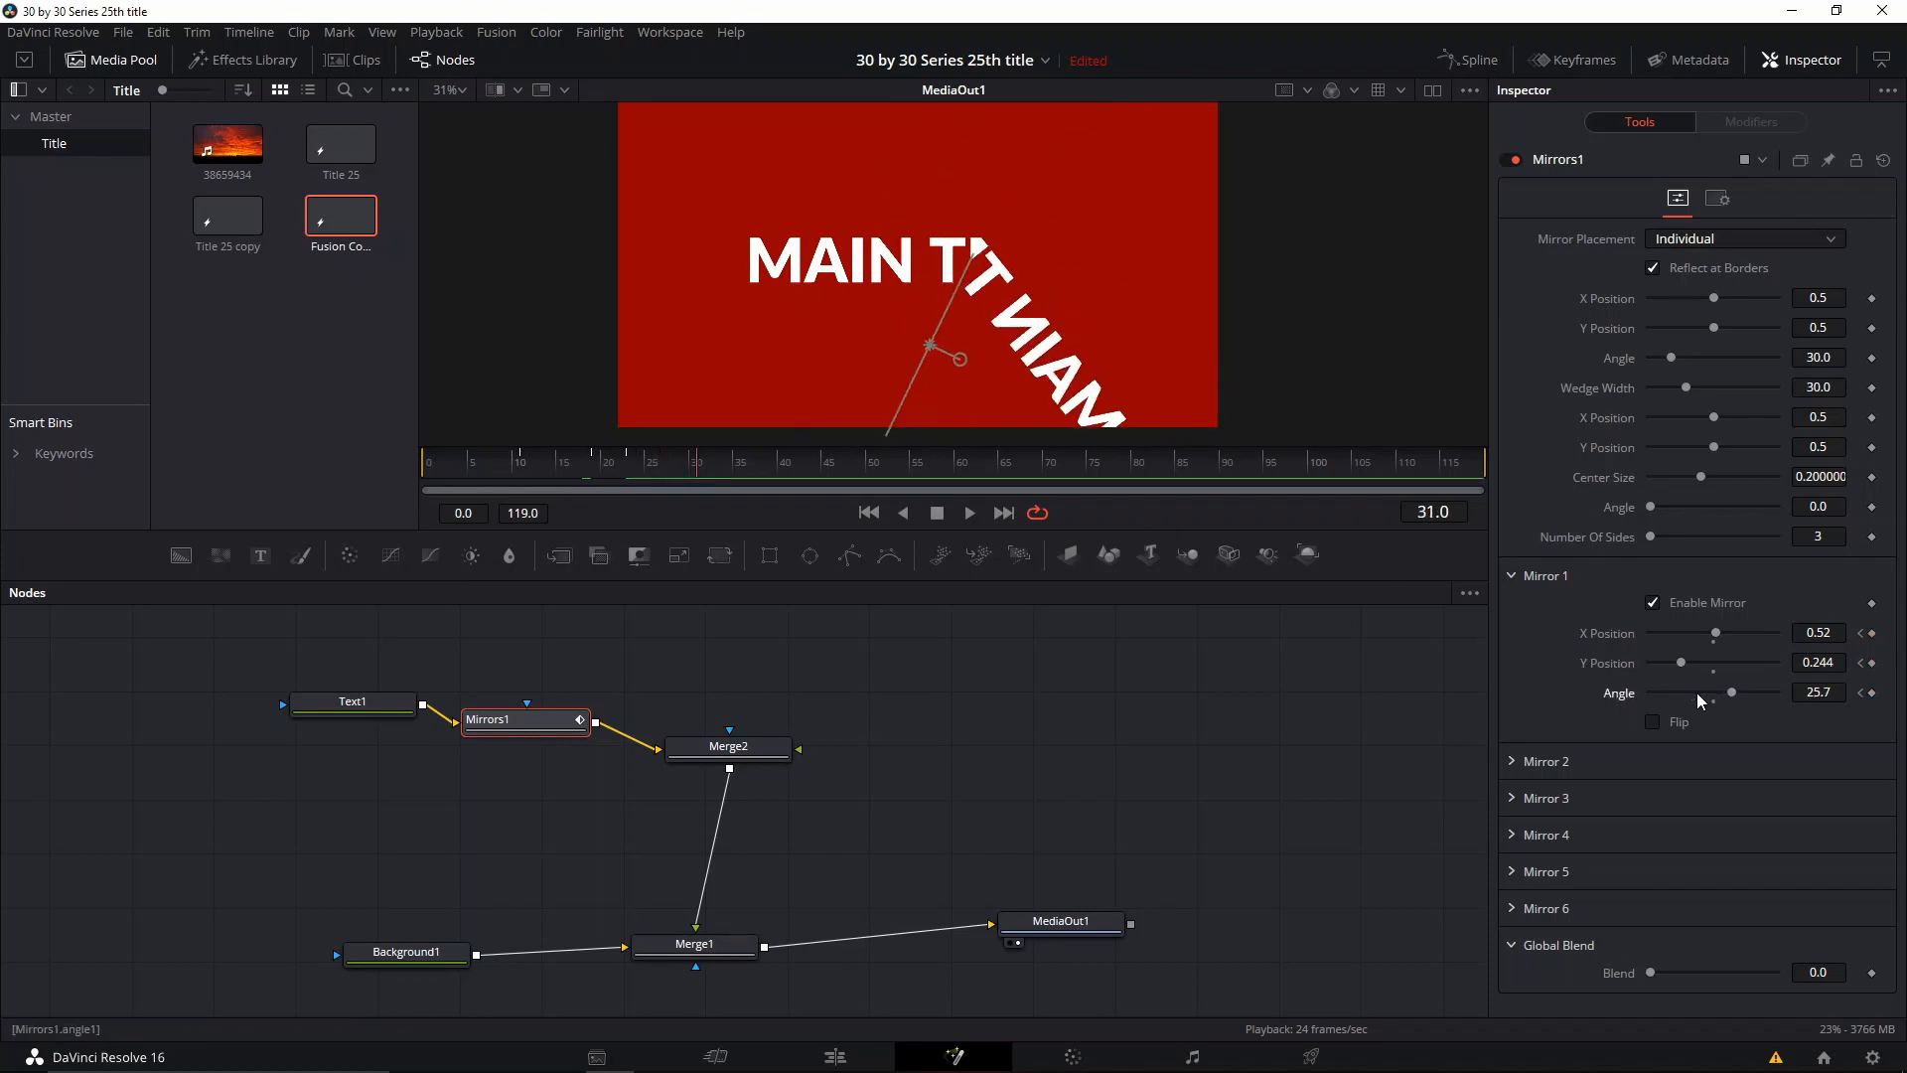
pyautogui.moveTo(1731, 692); pyautogui.dragTo(1777, 636)
pyautogui.press('Left')
pyautogui.press('Left')
pyautogui.press('Left')
pyautogui.click(724, 475)
# Step: Check the mirror line against the frame edge and play the mirror animation from near the composition's start
pyautogui.scroll(-2, 1117, 377)
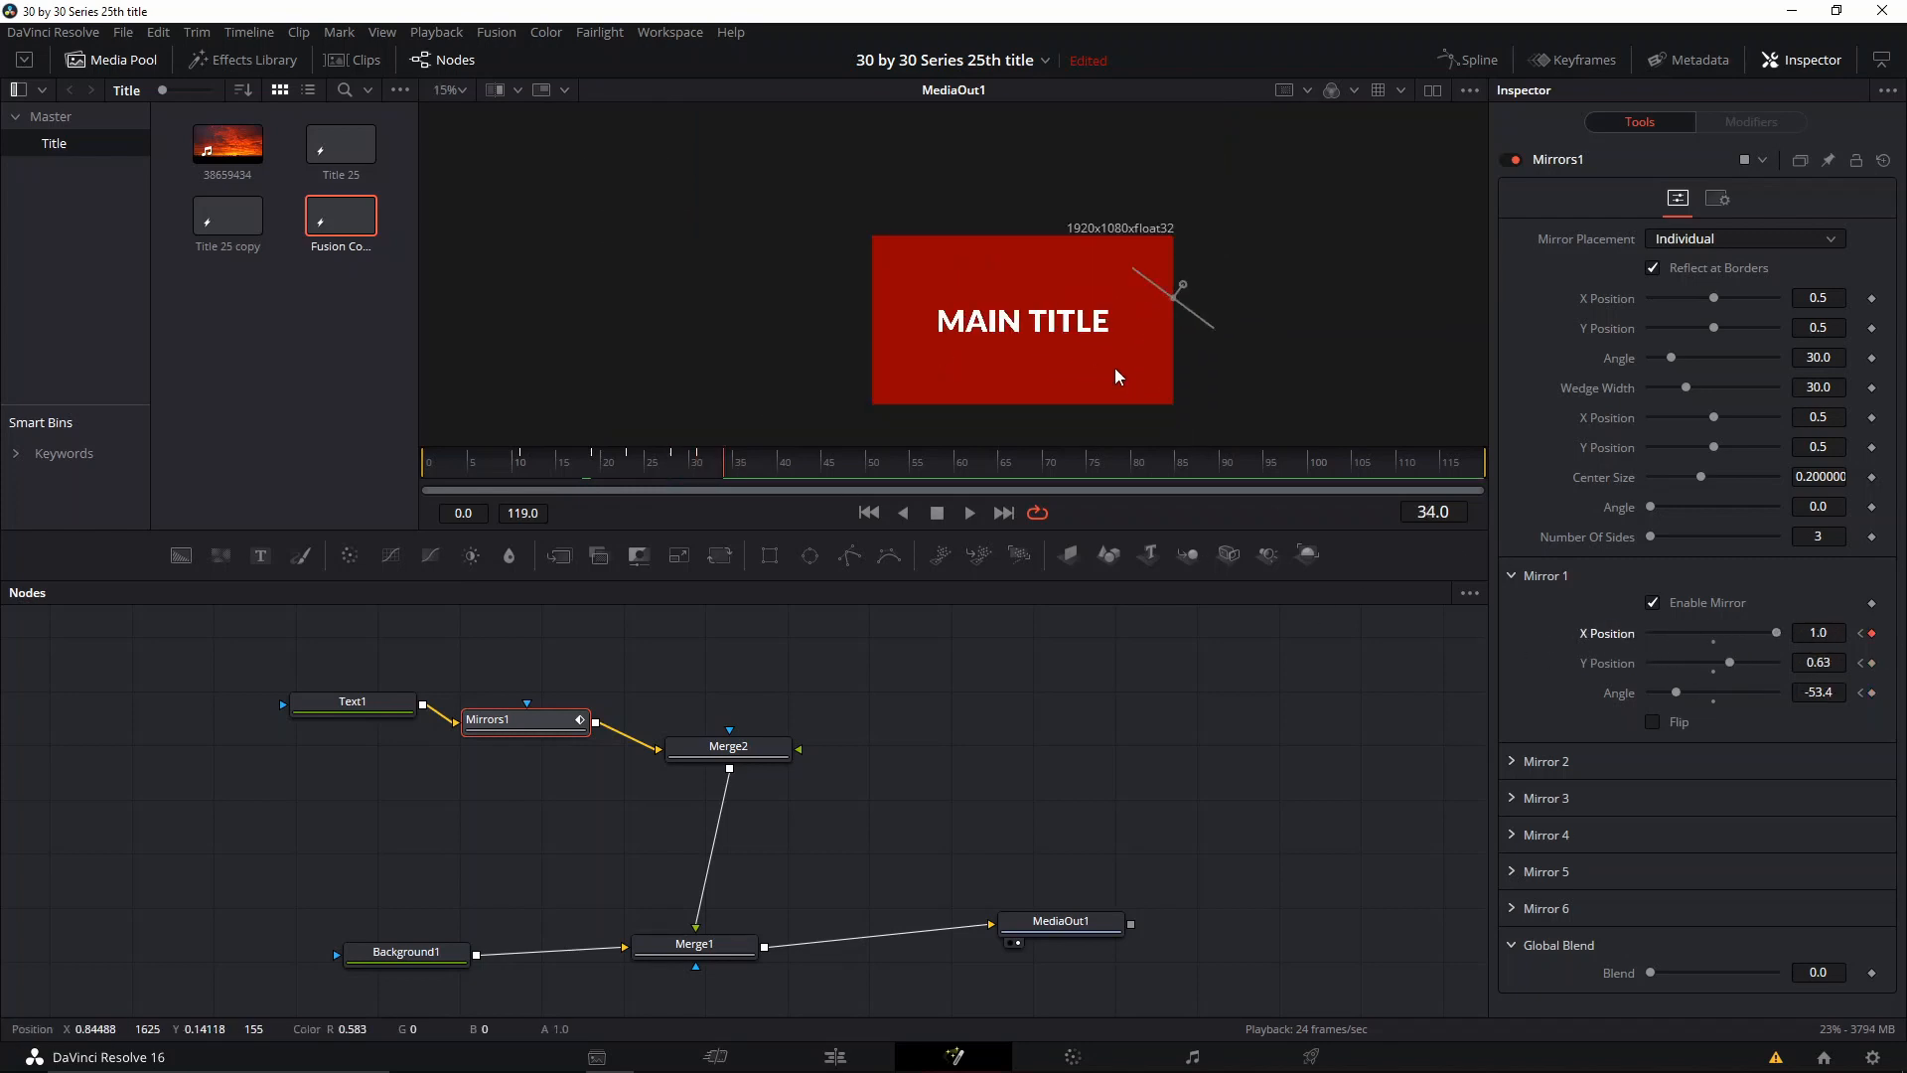
pyautogui.scroll(2, 1115, 373)
pyautogui.click(458, 467)
pyautogui.press('space')
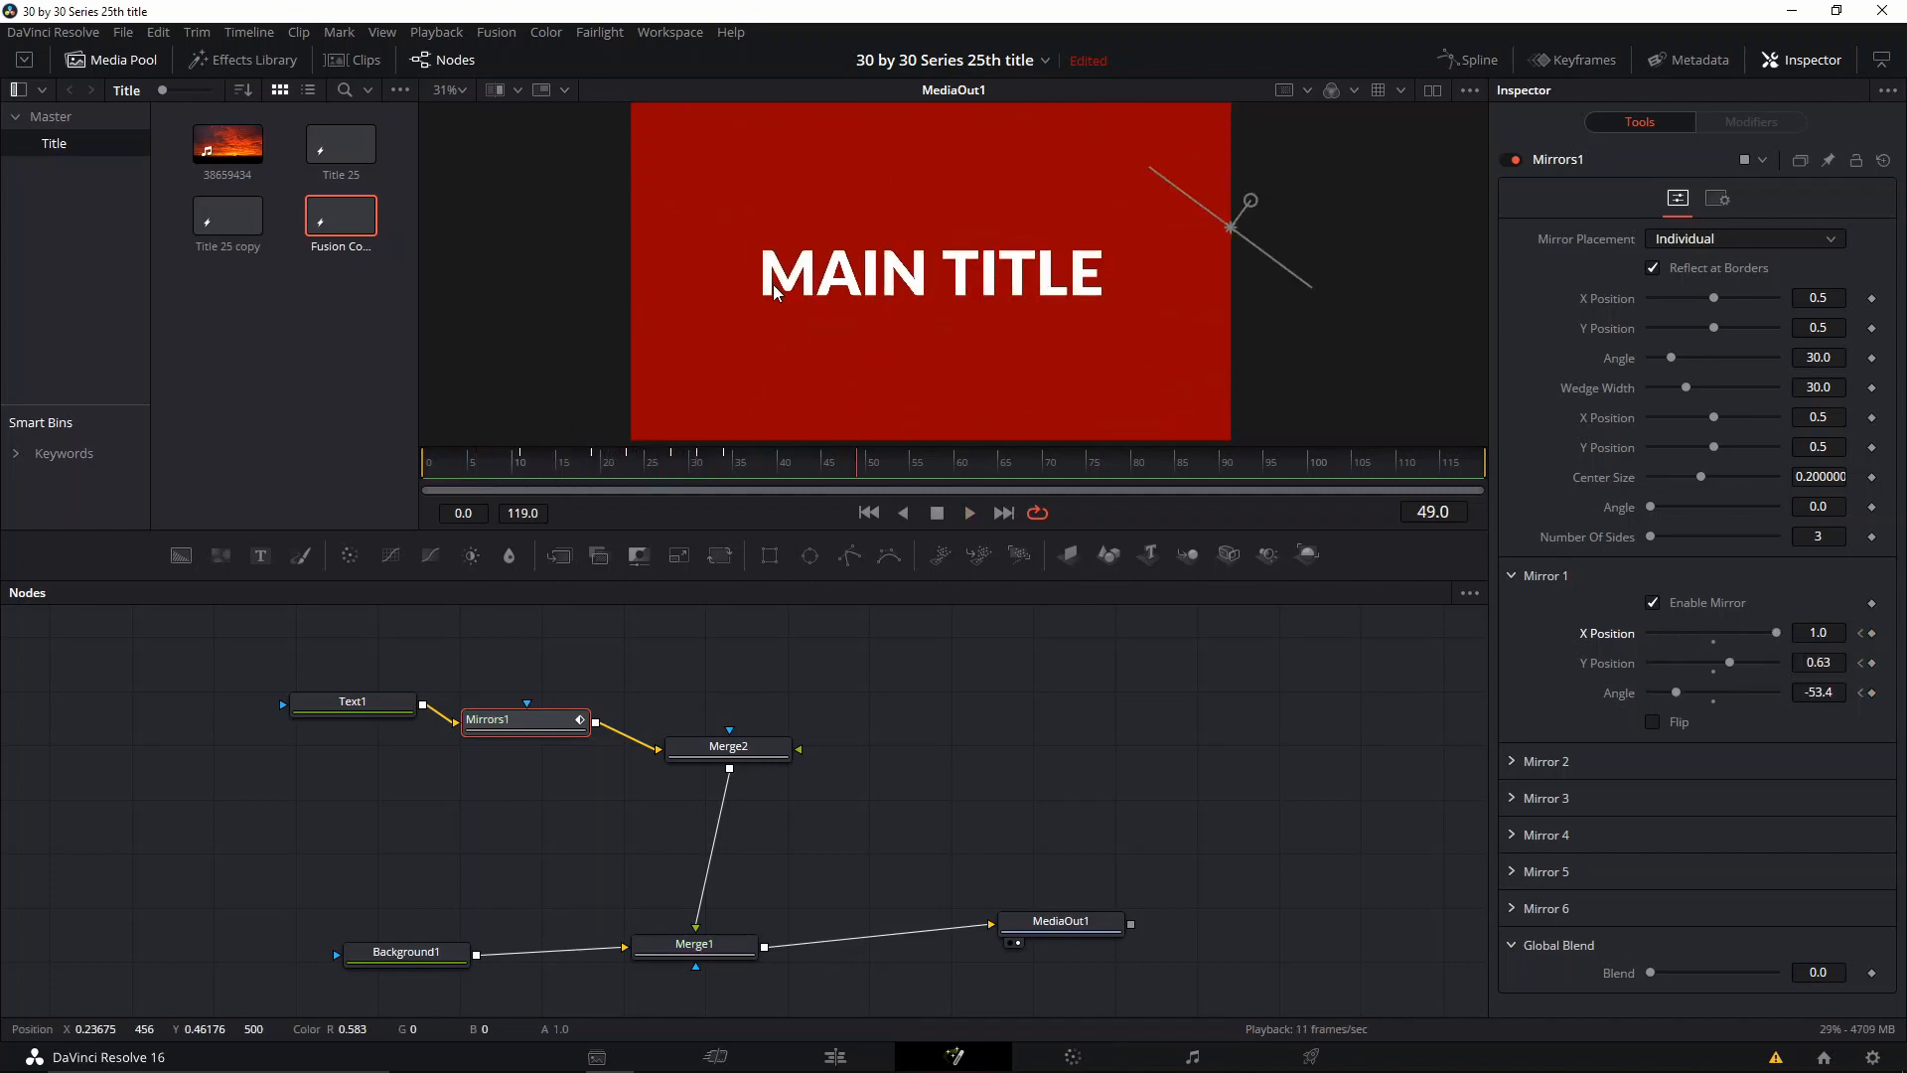
# Step: Play the mirror animation from frame 10 and scrub through it to frame 23
pyautogui.click(518, 469)
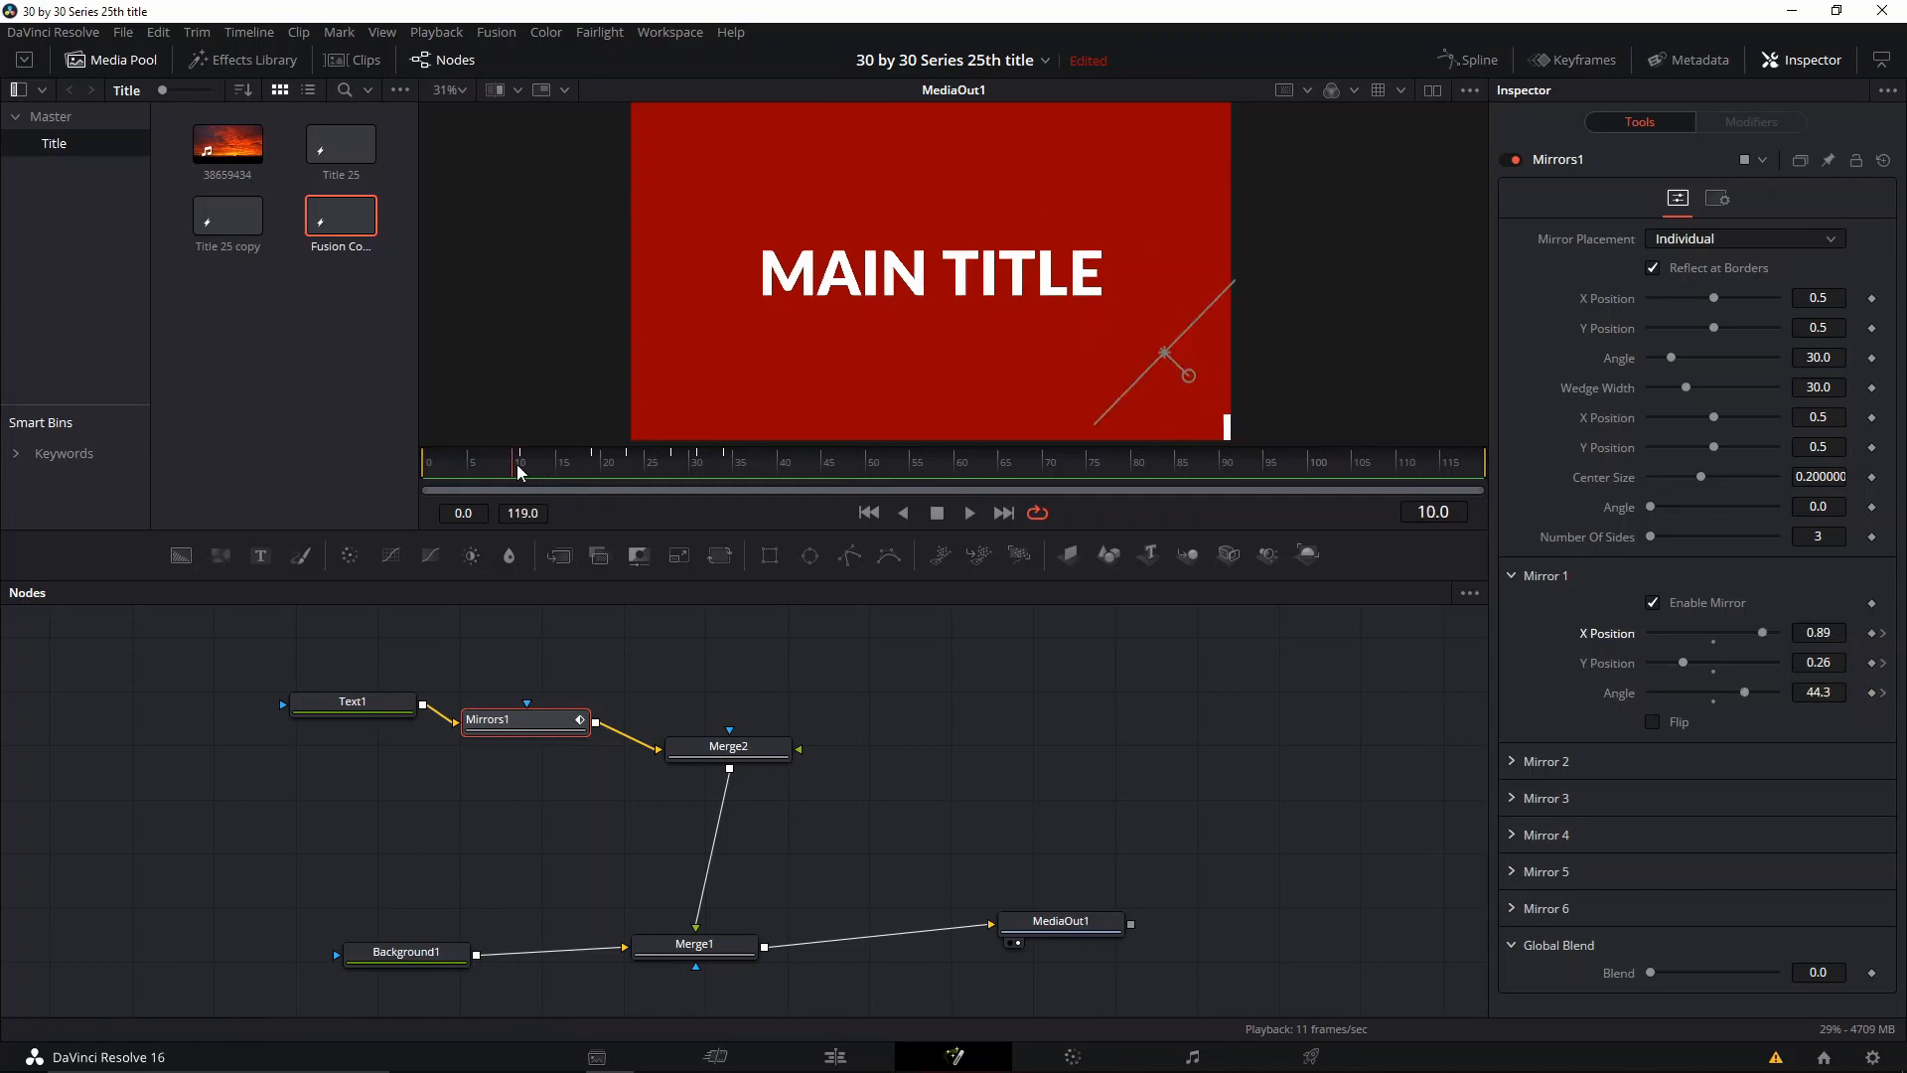
pyautogui.press('space')
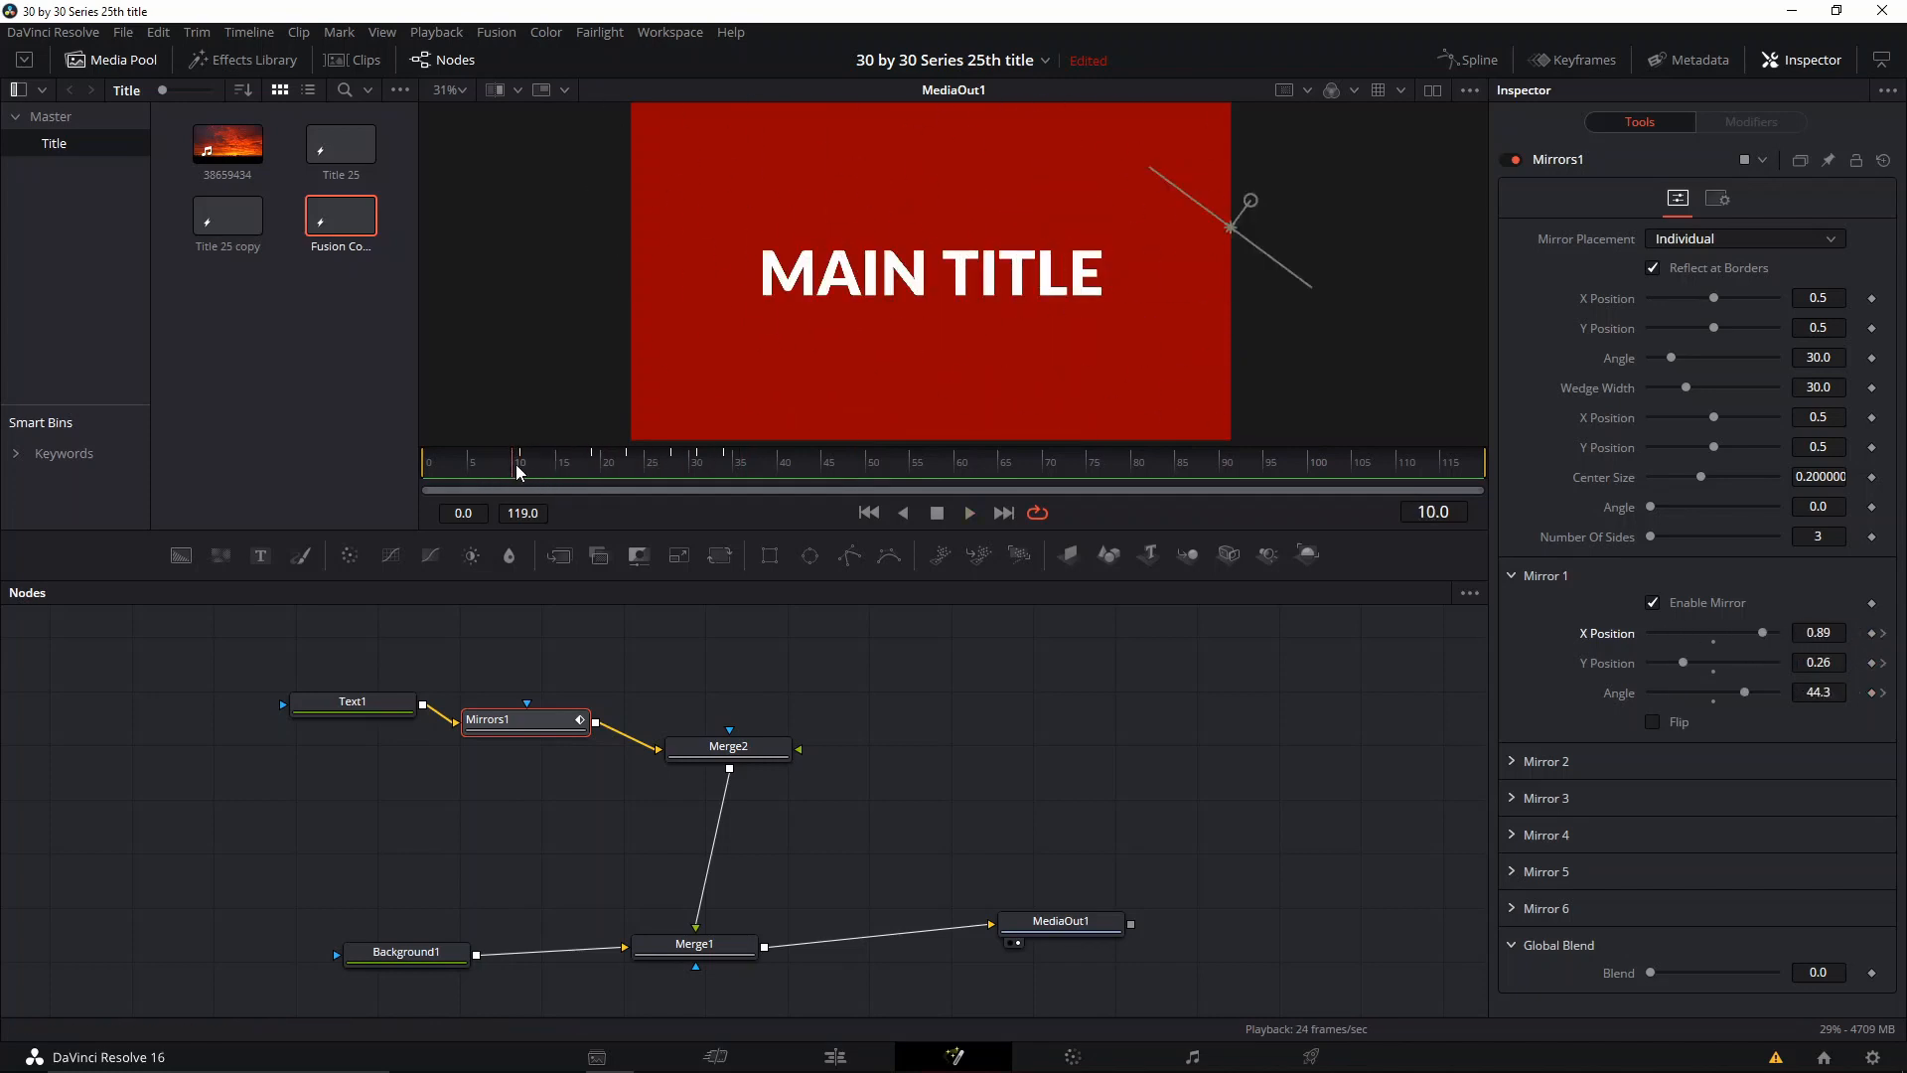
pyautogui.click(549, 470)
pyautogui.moveTo(549, 470); pyautogui.dragTo(633, 472)
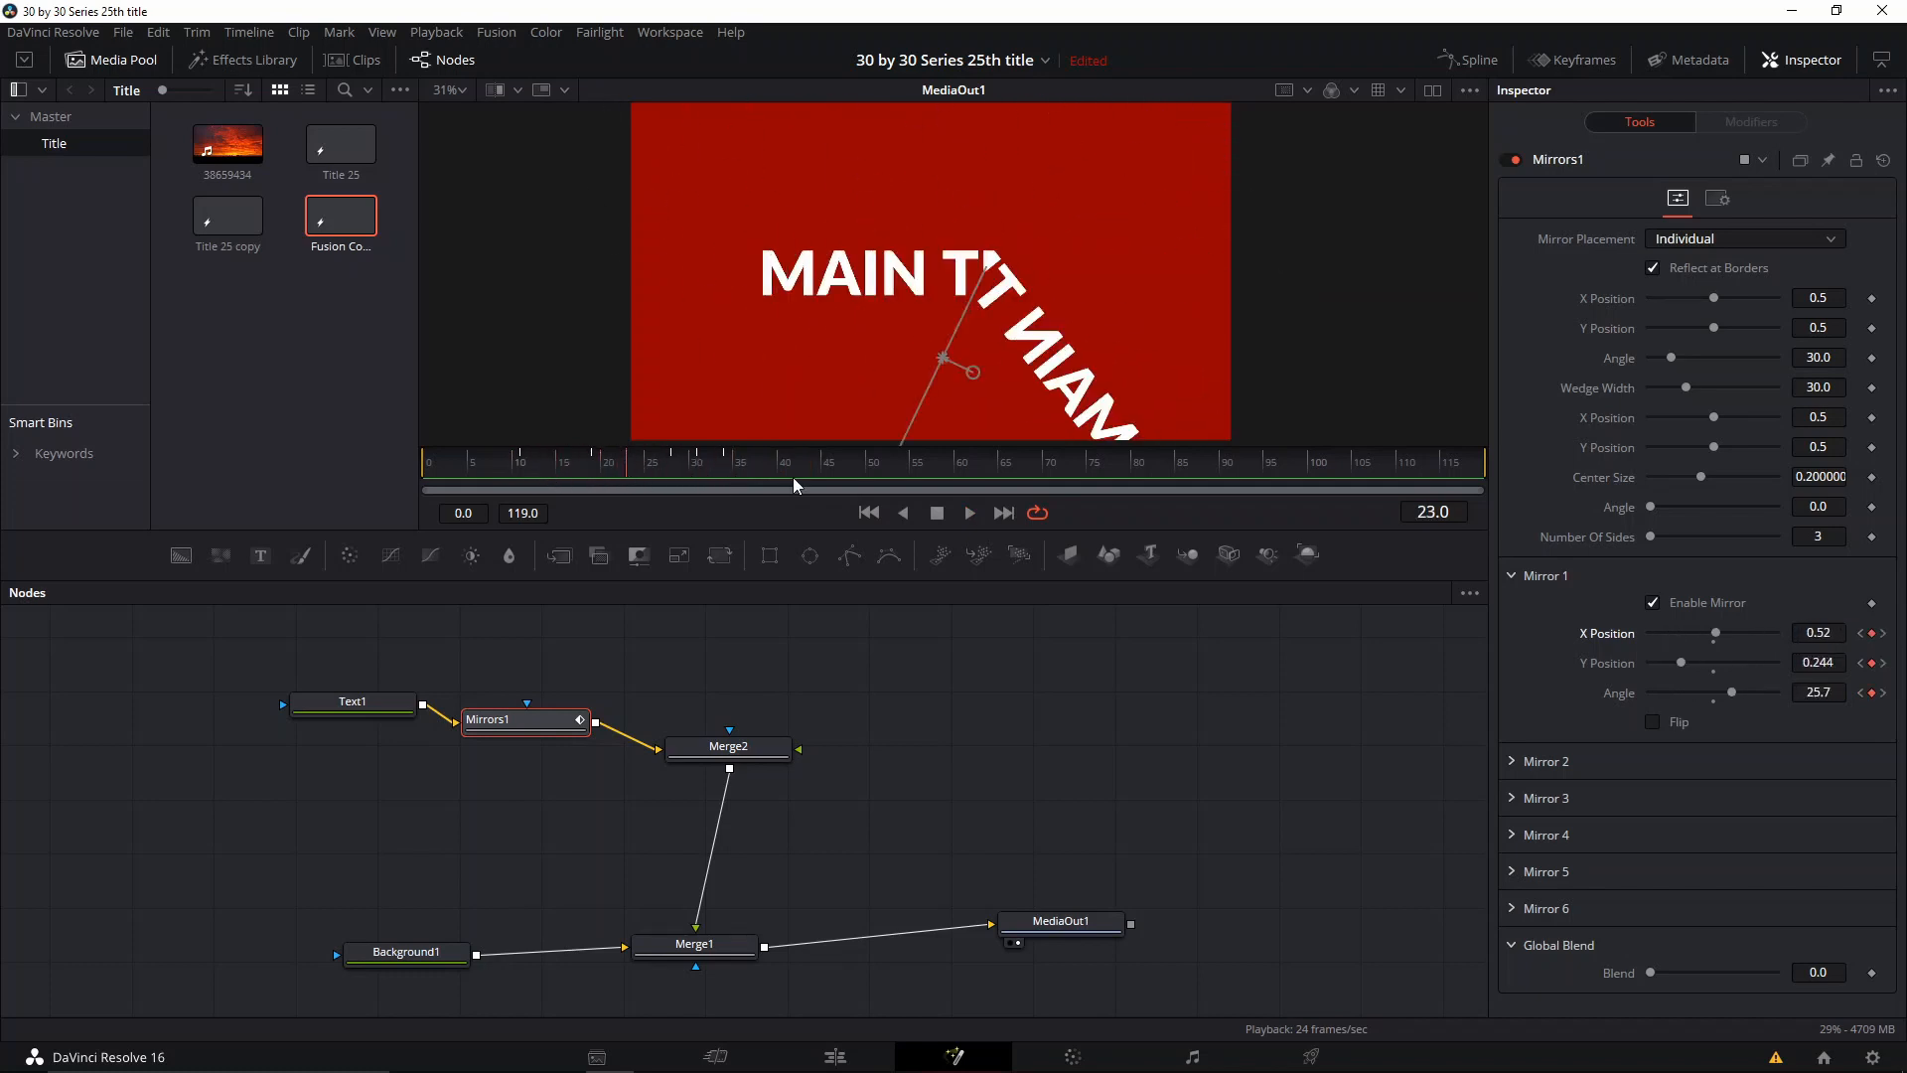
# Step: Spread the Mirrors1 XPosition, YPosition and Angle keyframes further apart in time, with the last XPosition keyframe at frame 61
pyautogui.click(1578, 58)
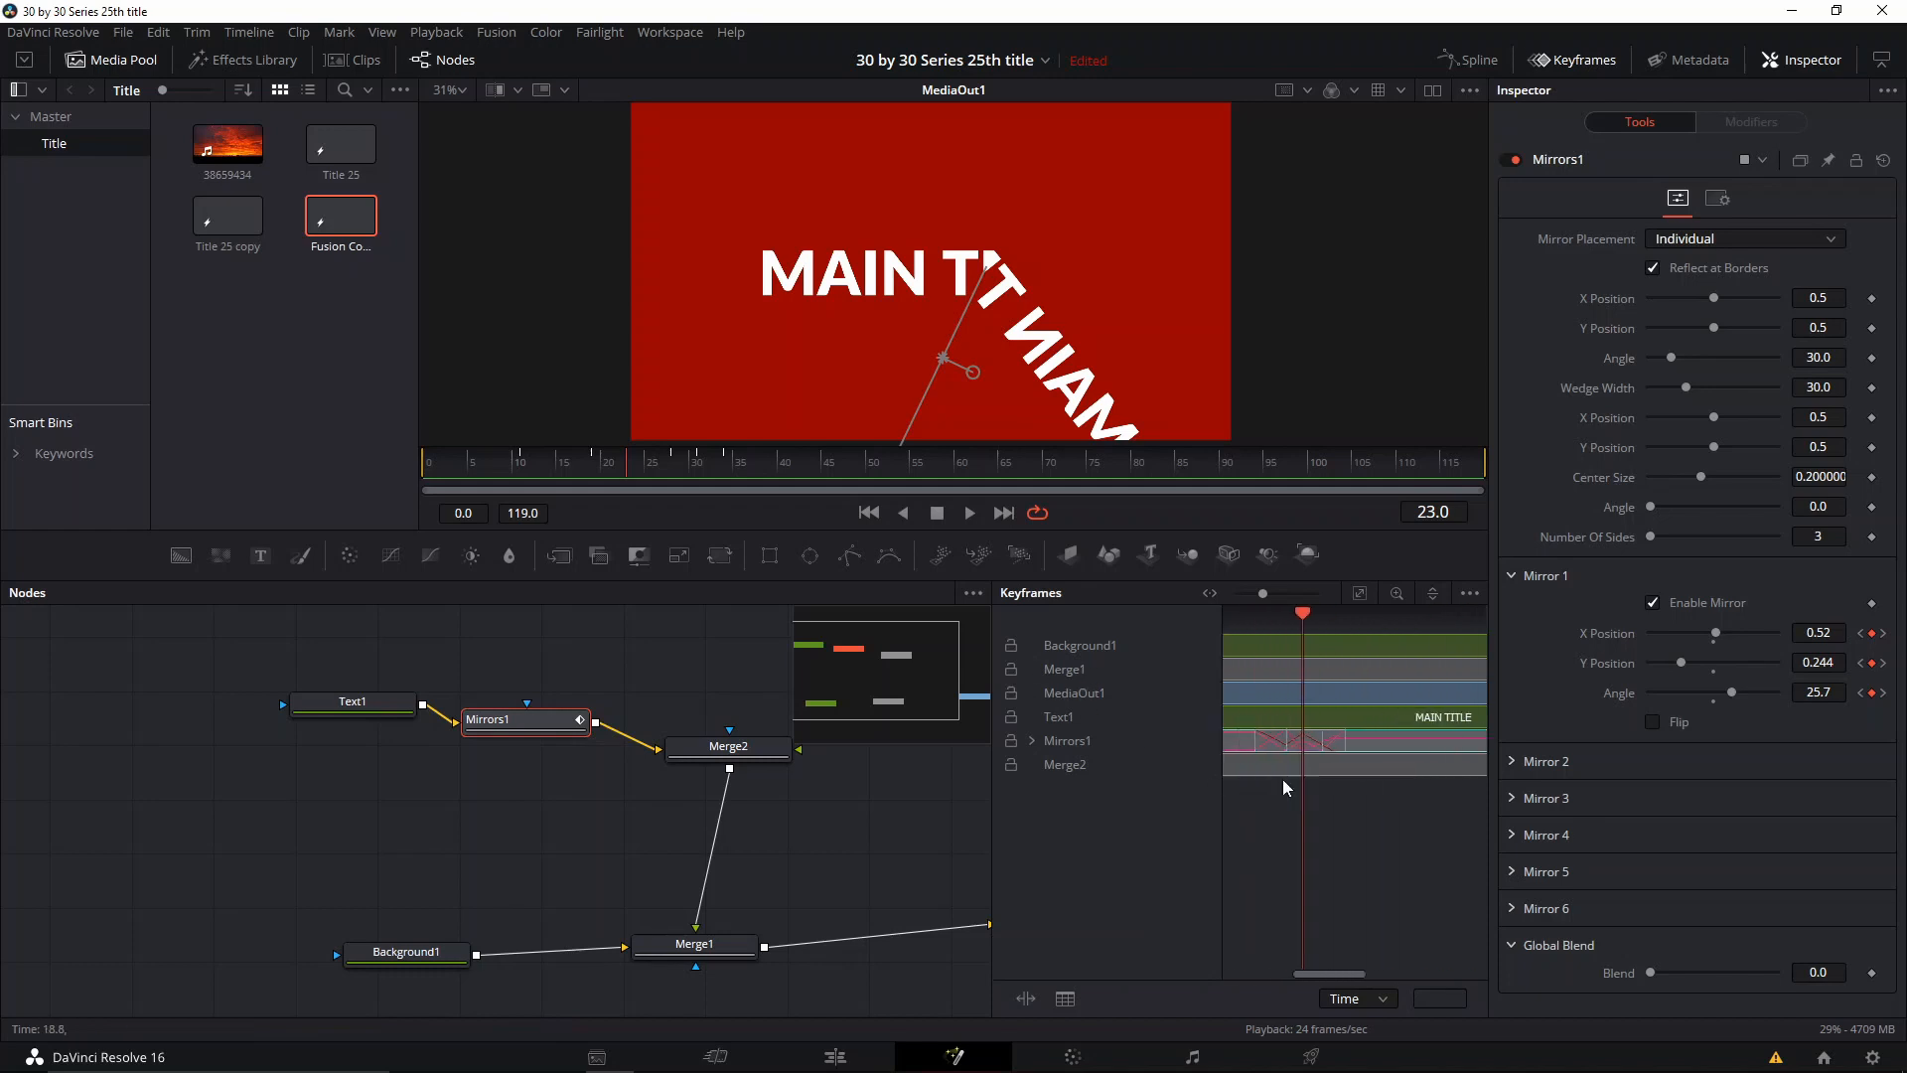
pyautogui.click(1032, 741)
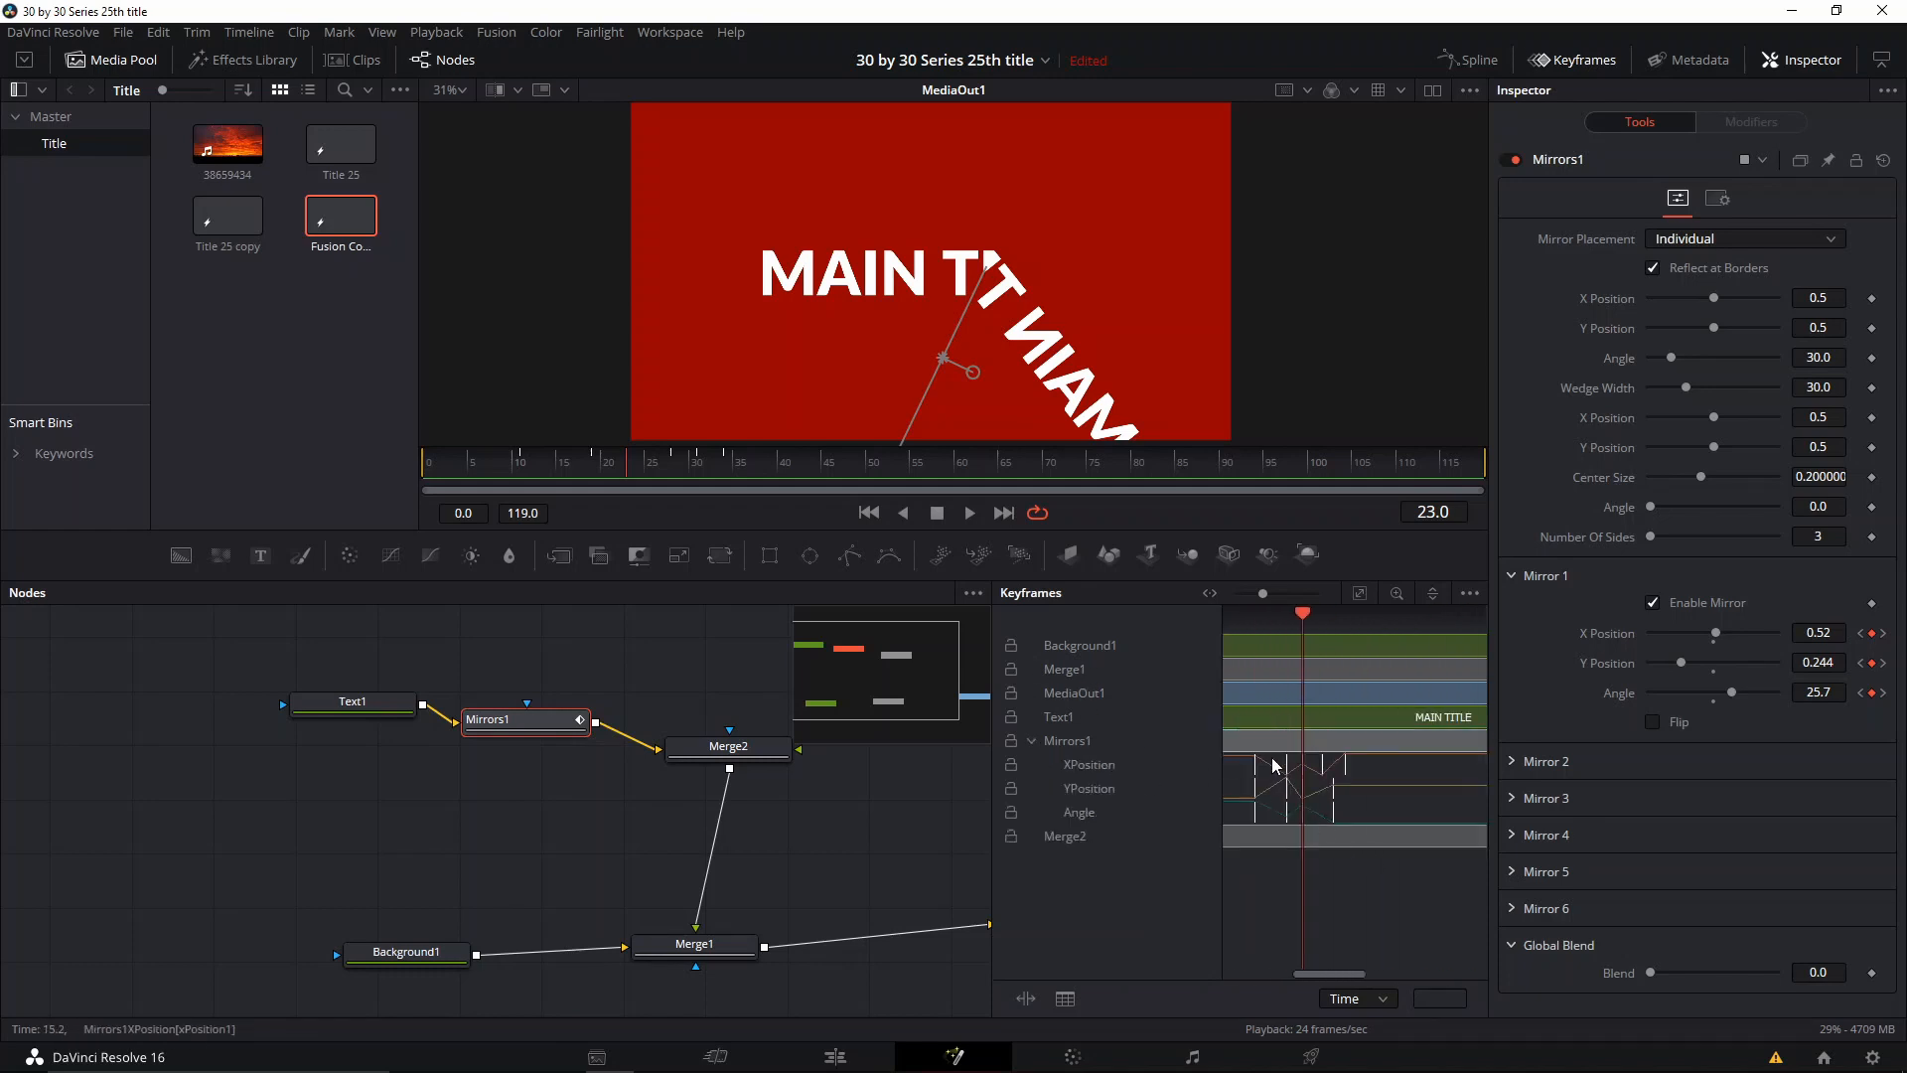
pyautogui.moveTo(1328, 791)
pyautogui.mouseDown()
pyautogui.moveTo(1353, 779)
pyautogui.moveTo(1321, 770)
pyautogui.moveTo(1378, 801)
pyautogui.moveTo(1330, 783)
pyautogui.moveTo(1355, 804)
pyautogui.mouseUp()
pyautogui.click(1337, 808)
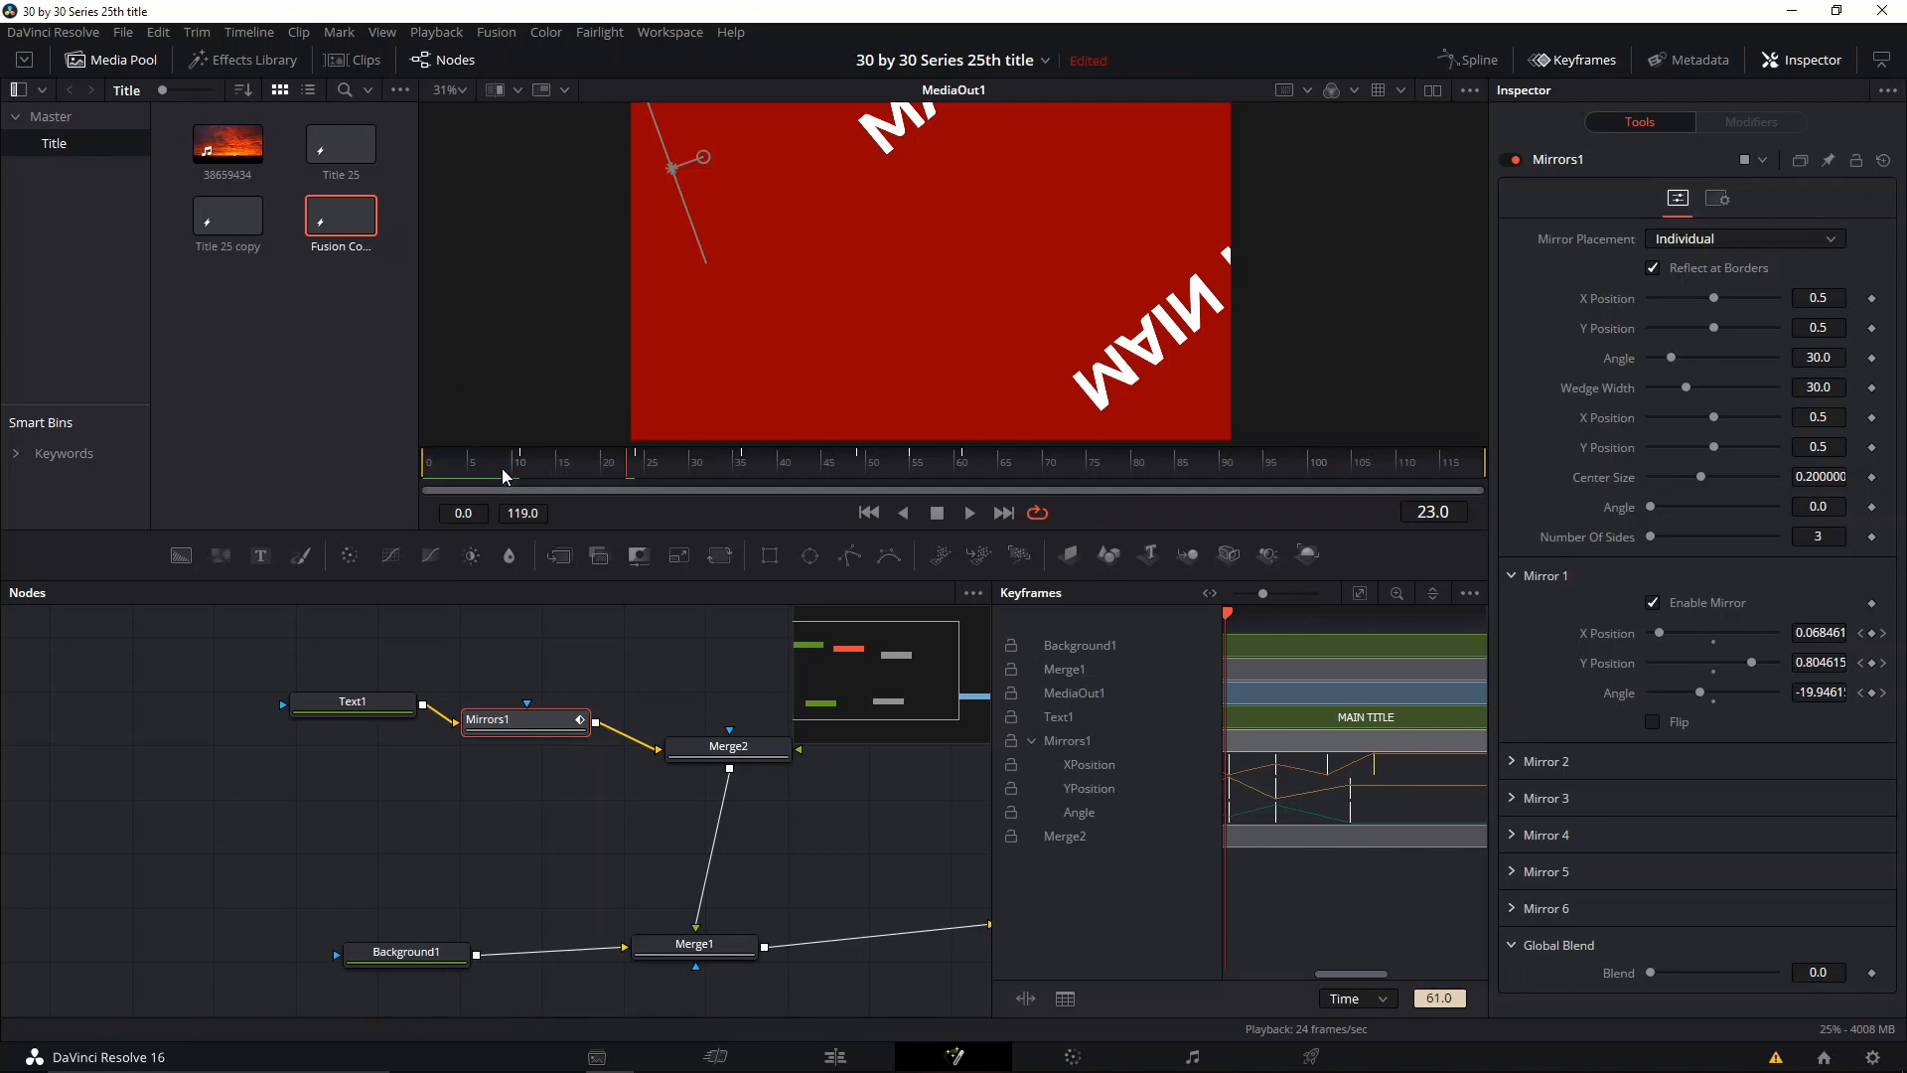
# Step: Hide the keyframe editor and play the retimed mirror animation from frame 2
pyautogui.click(1579, 60)
pyautogui.click(450, 466)
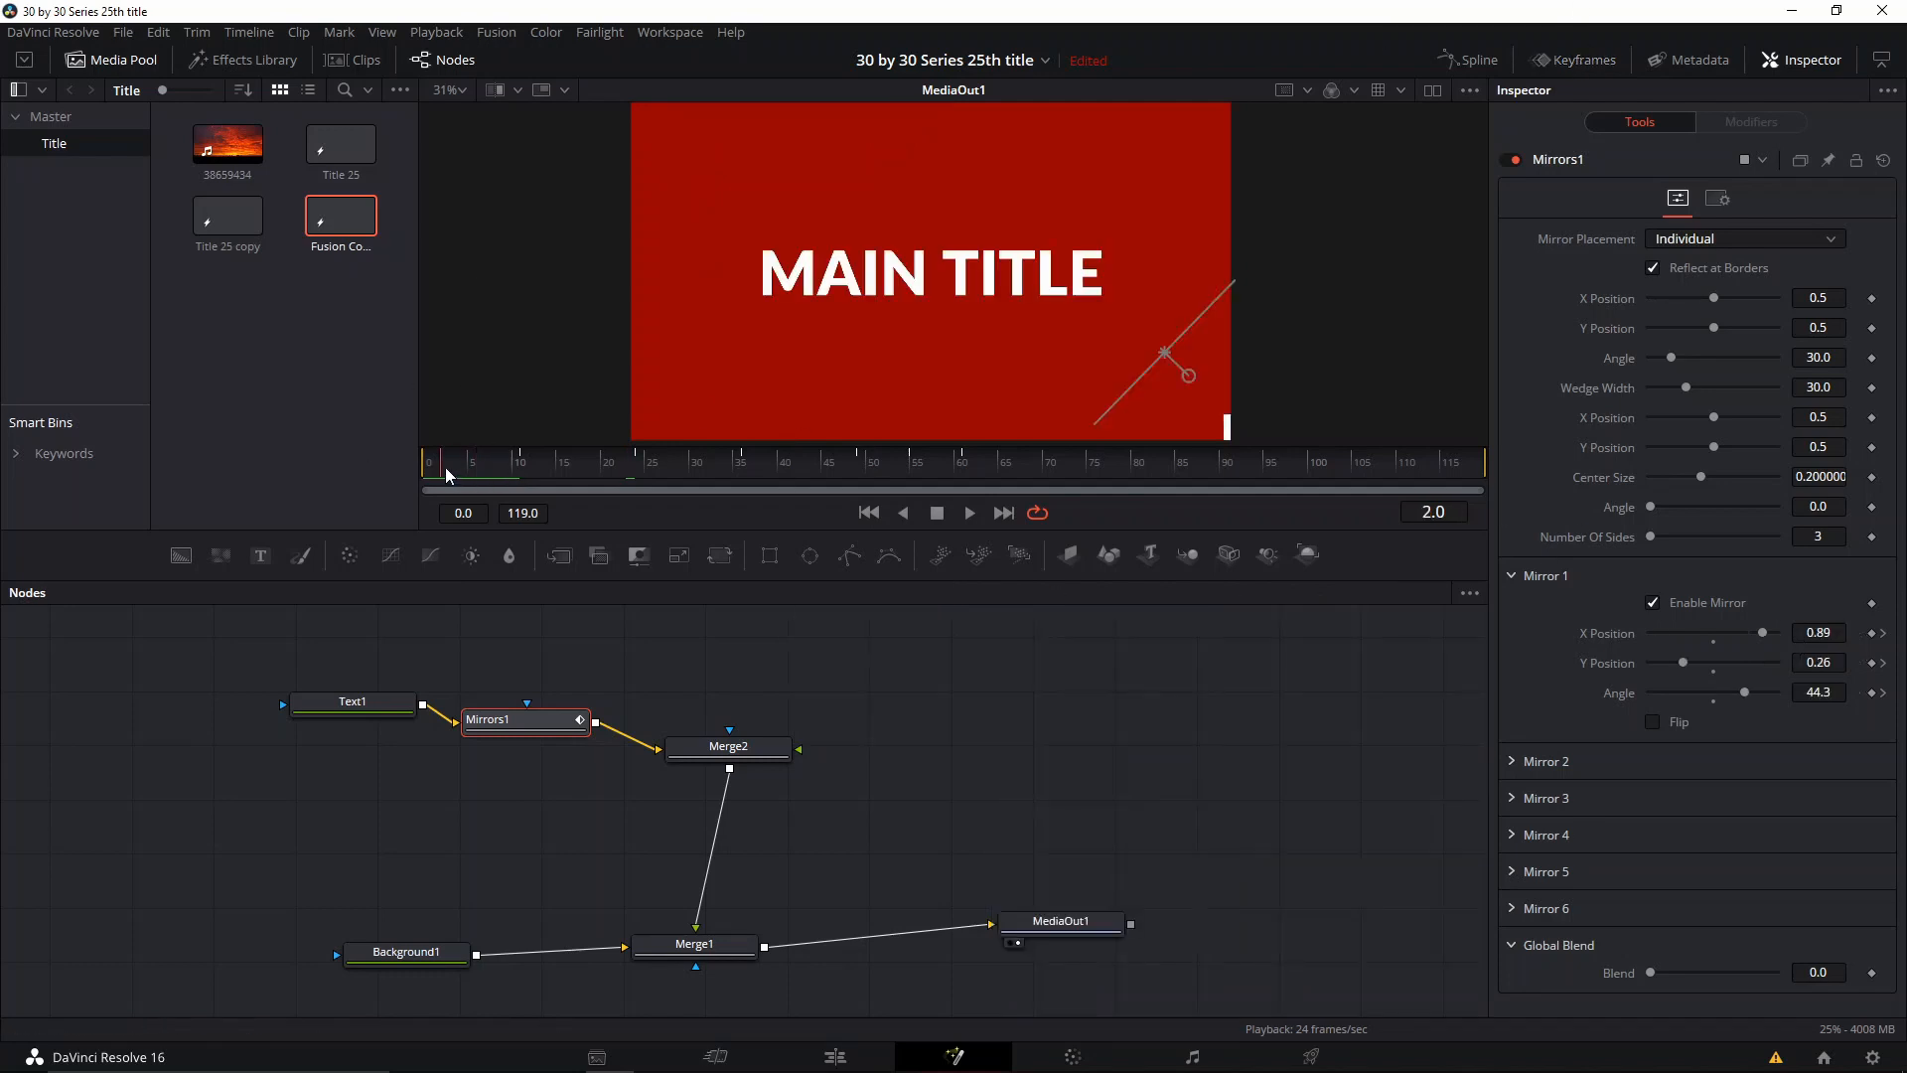
pyautogui.press('space')
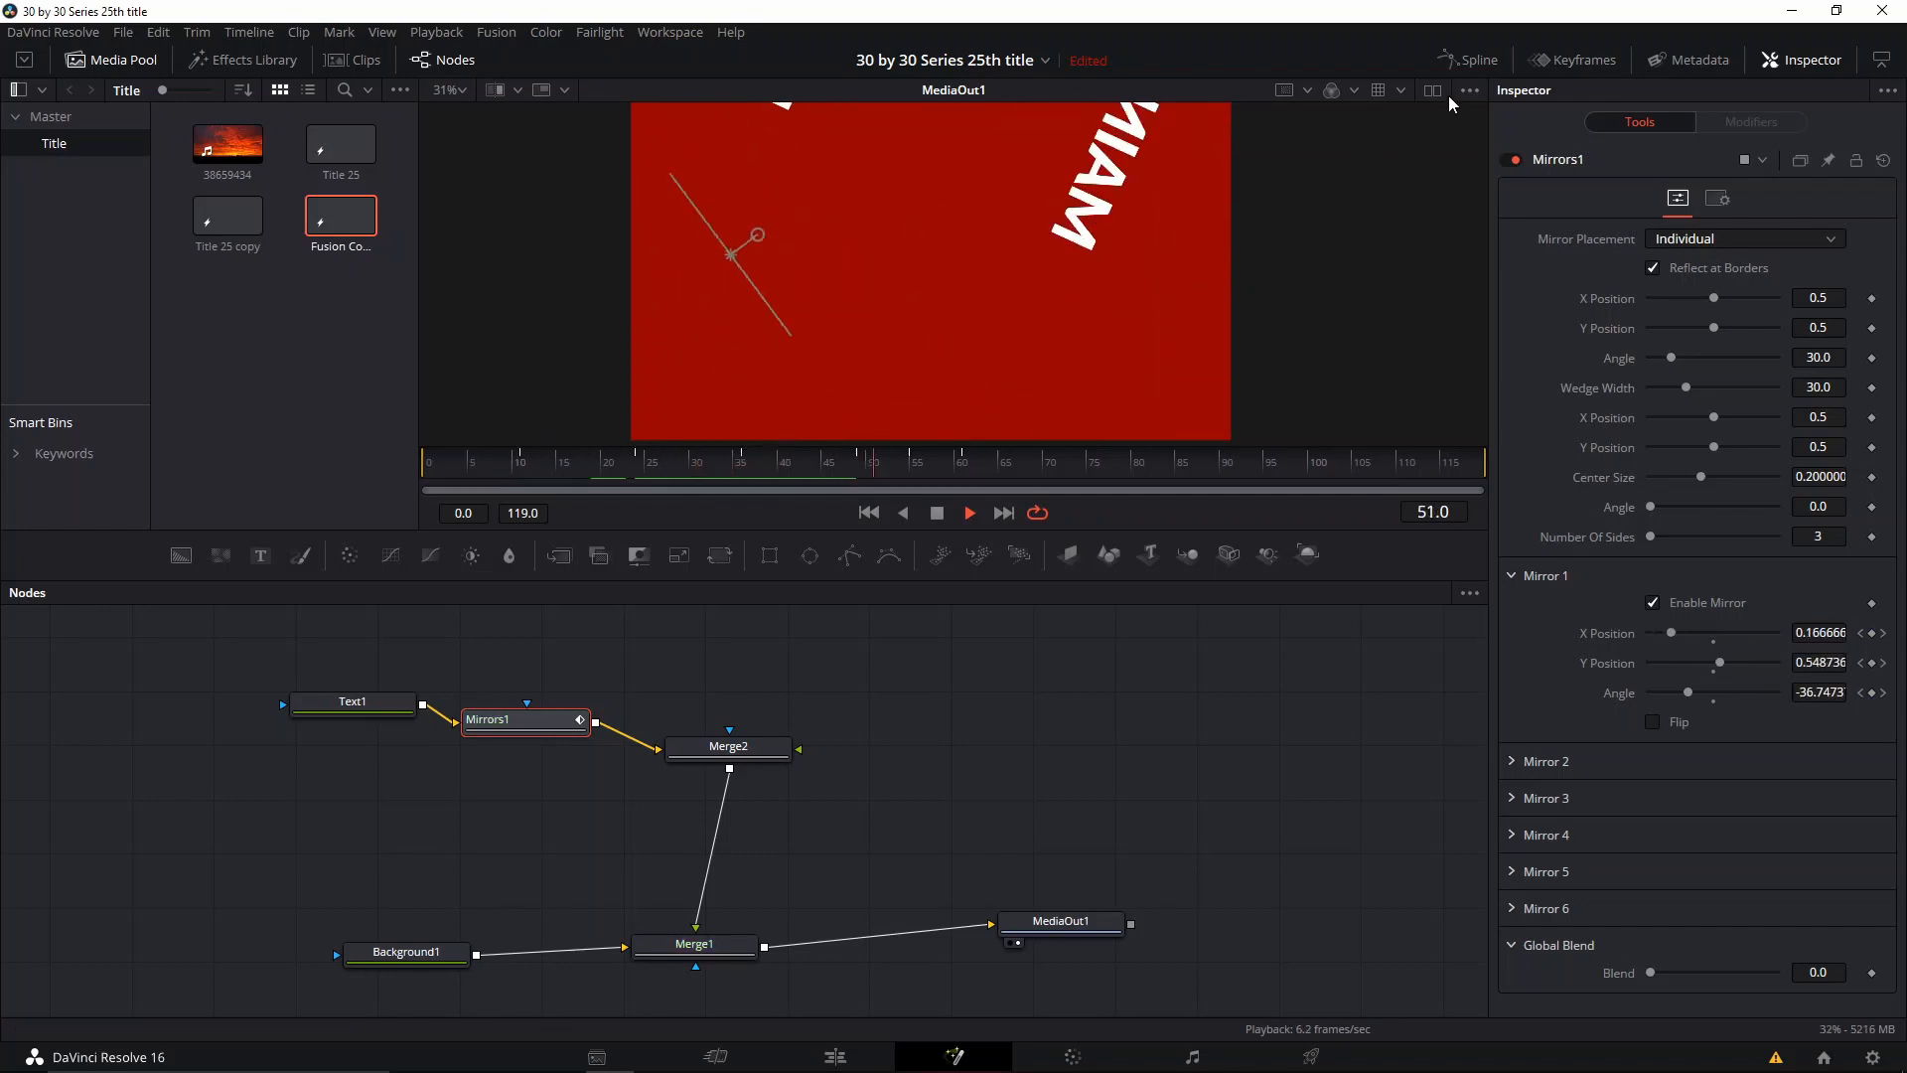
pyautogui.press('space')
# Step: Tighten the later Mirrors1 keyframes, moving one group to frame 32 and the final YPosition and Angle keyframes to frame 42
pyautogui.click(1579, 60)
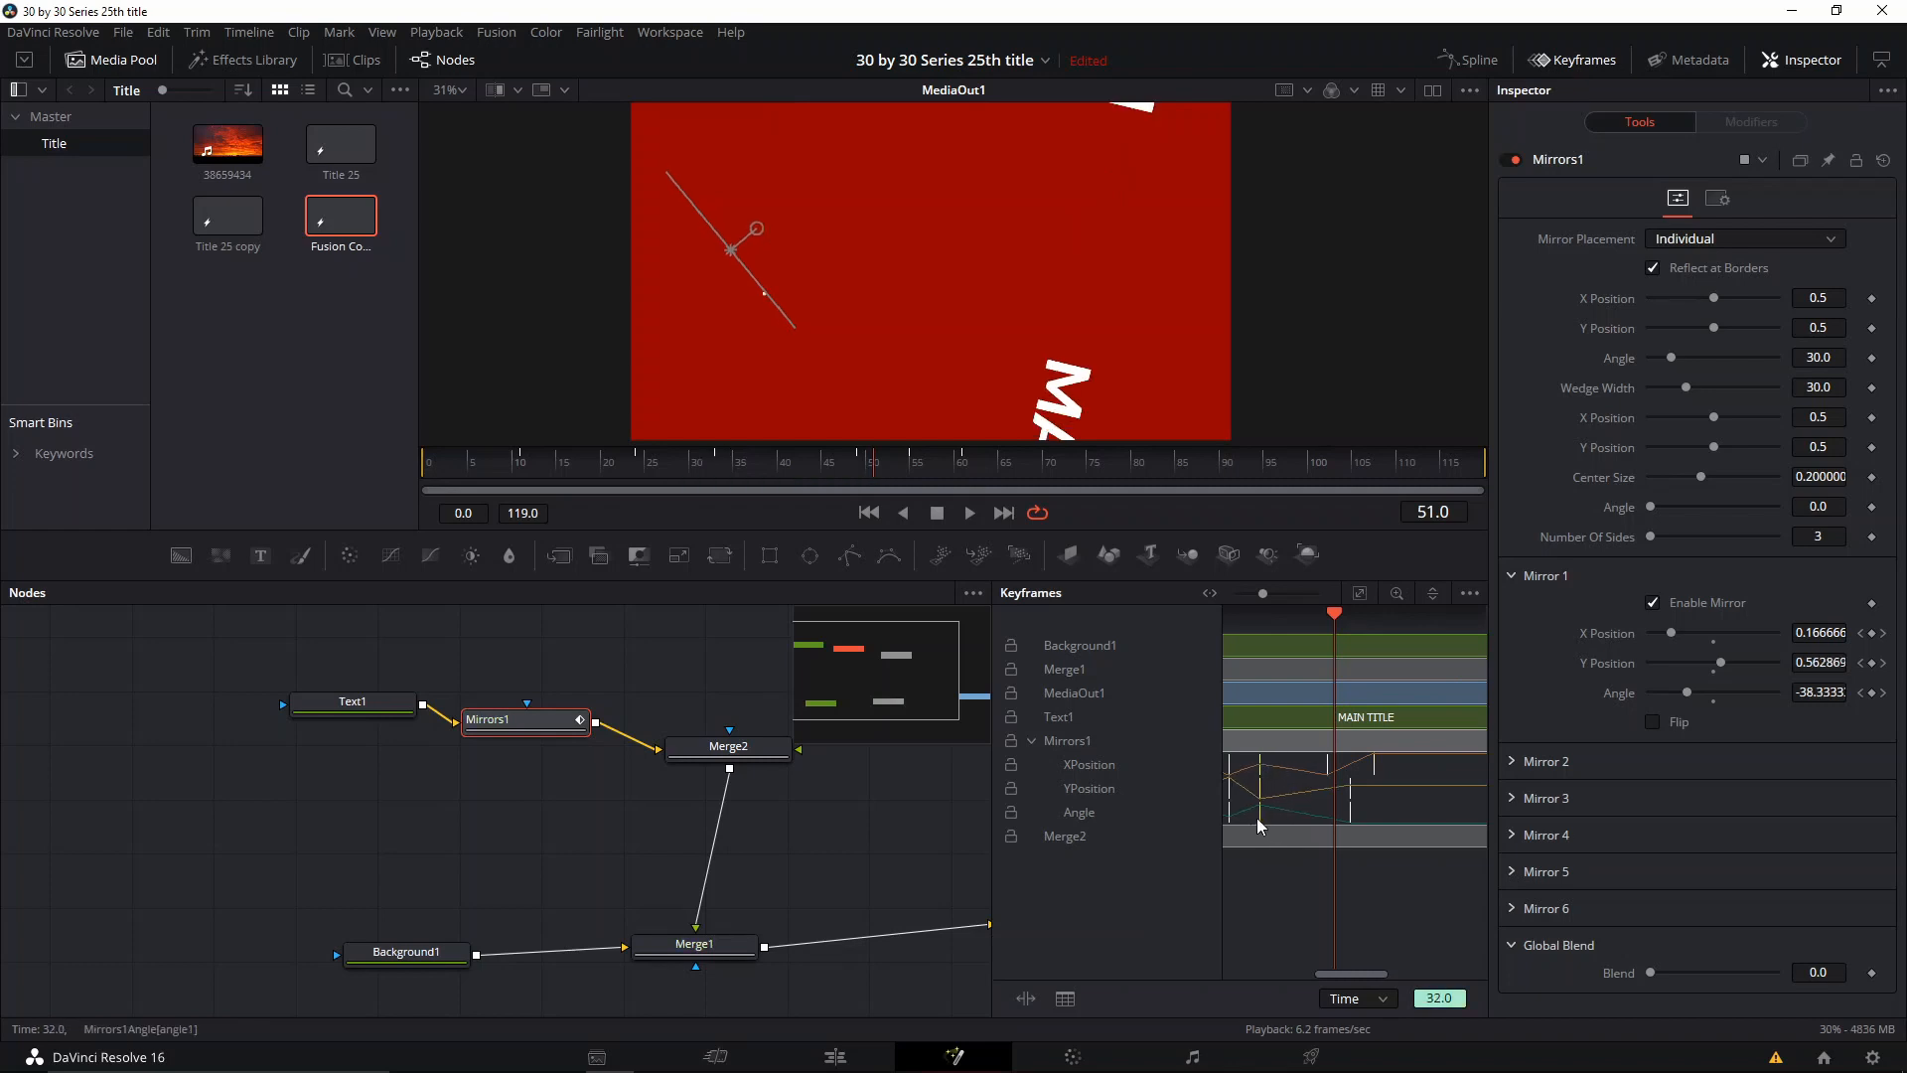
pyautogui.click(1261, 697)
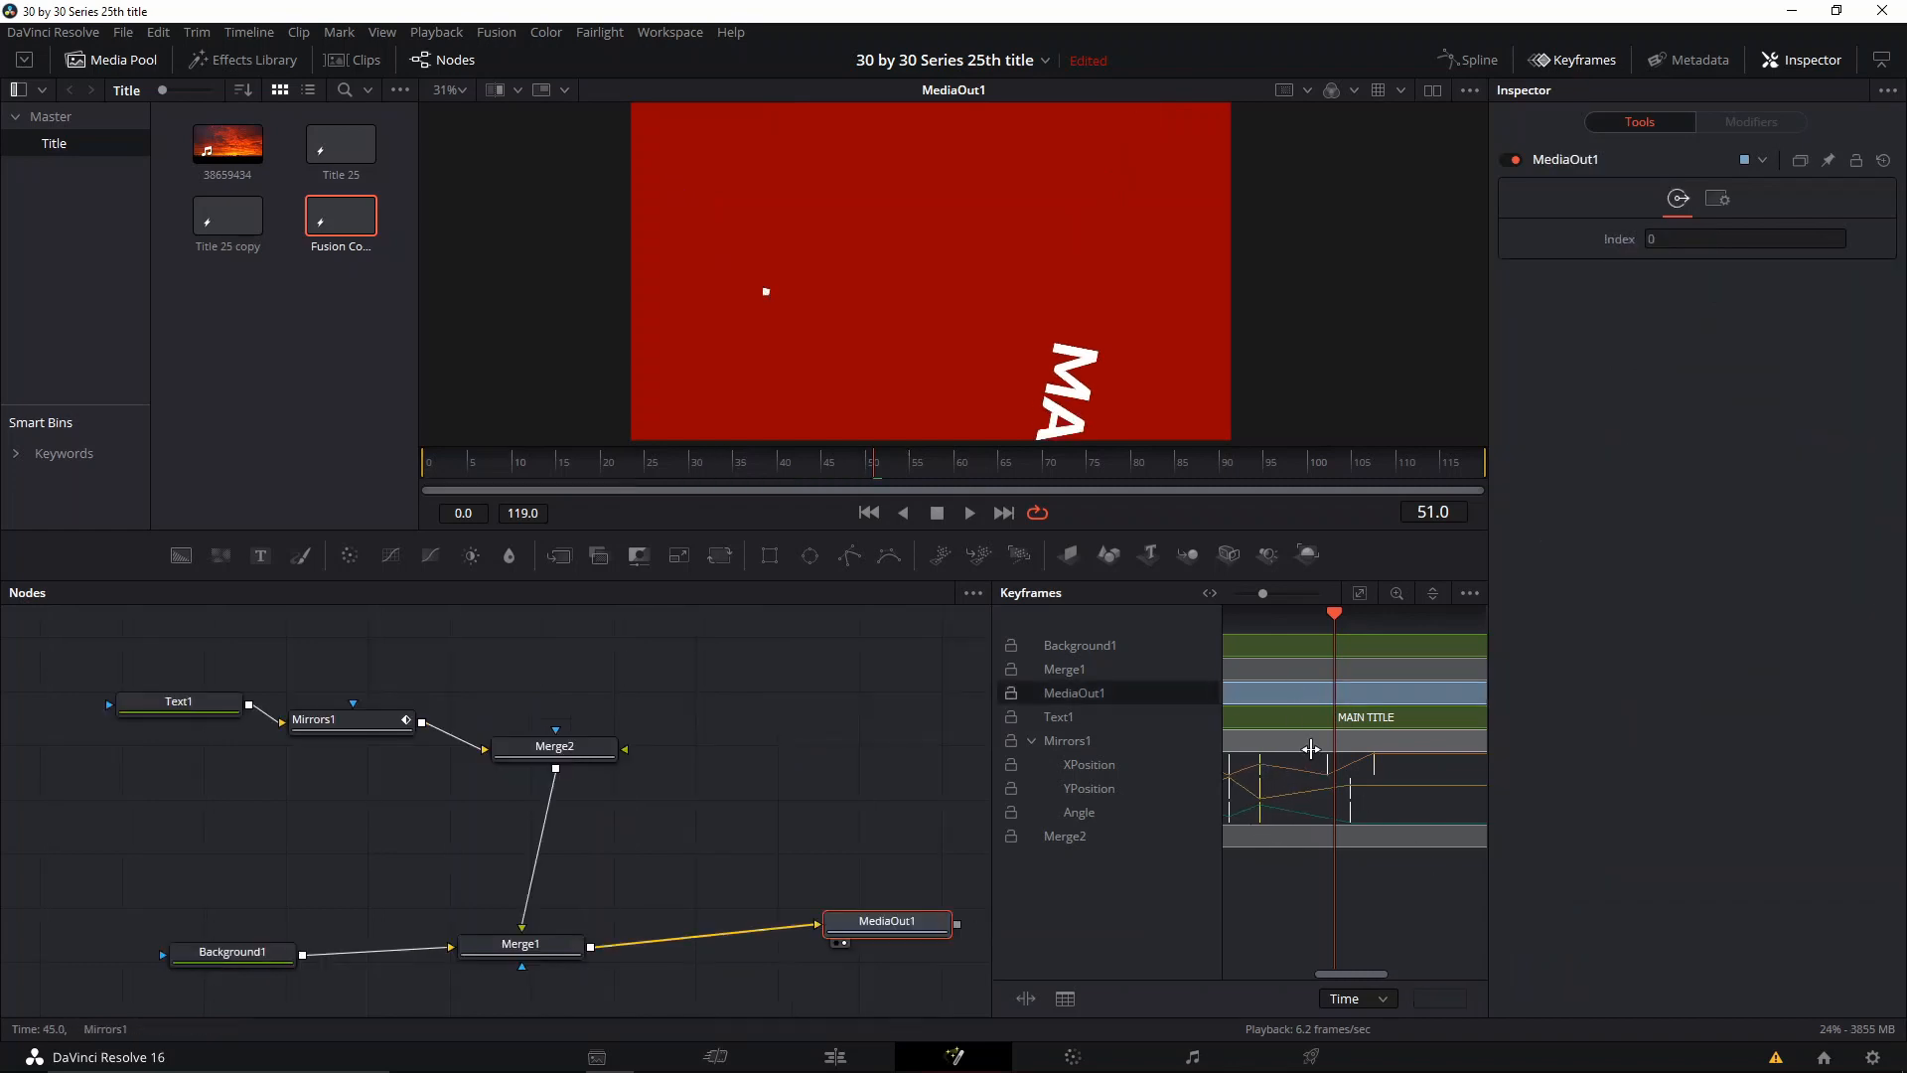
pyautogui.moveTo(1306, 754); pyautogui.dragTo(1299, 819)
pyautogui.click(1336, 770)
# Step: Replay the tightened mirror animation from frame 4 and from around frame 10, ending at frame 11
pyautogui.click(466, 467)
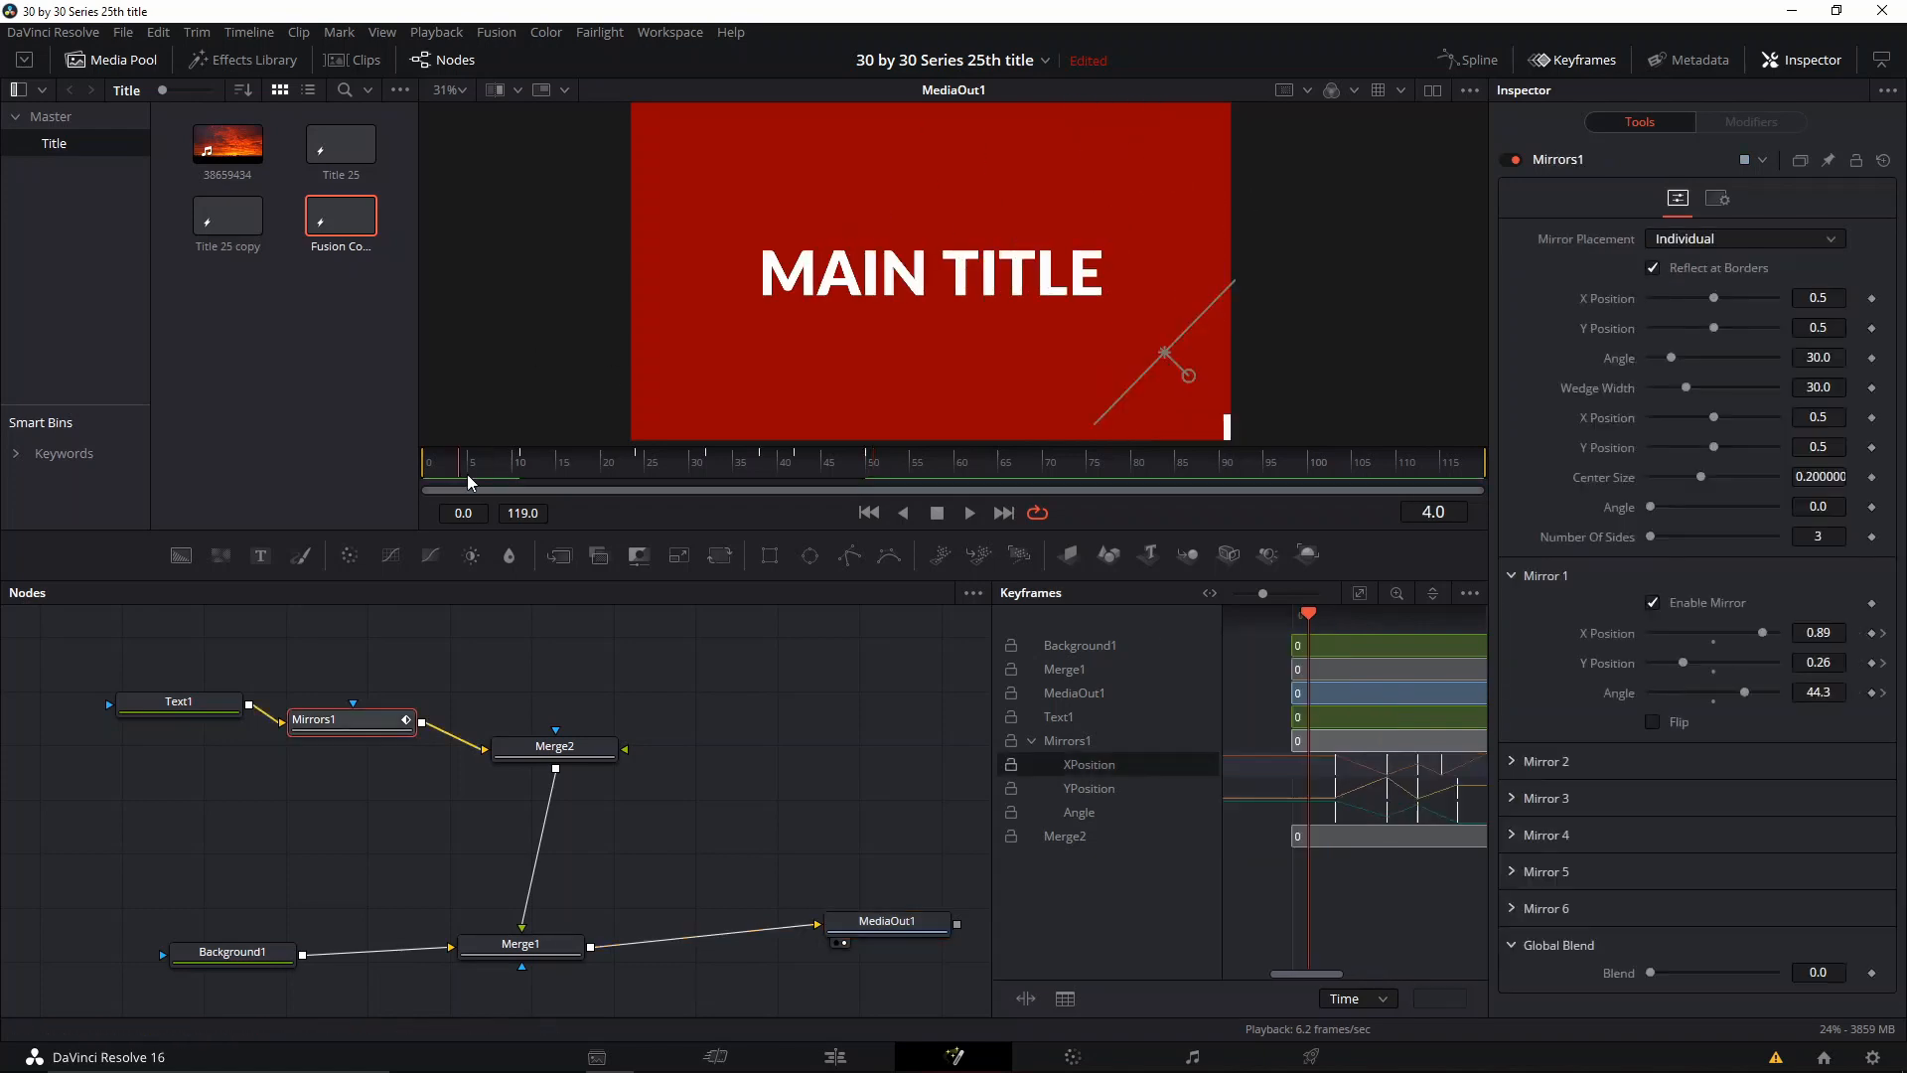
pyautogui.press('space')
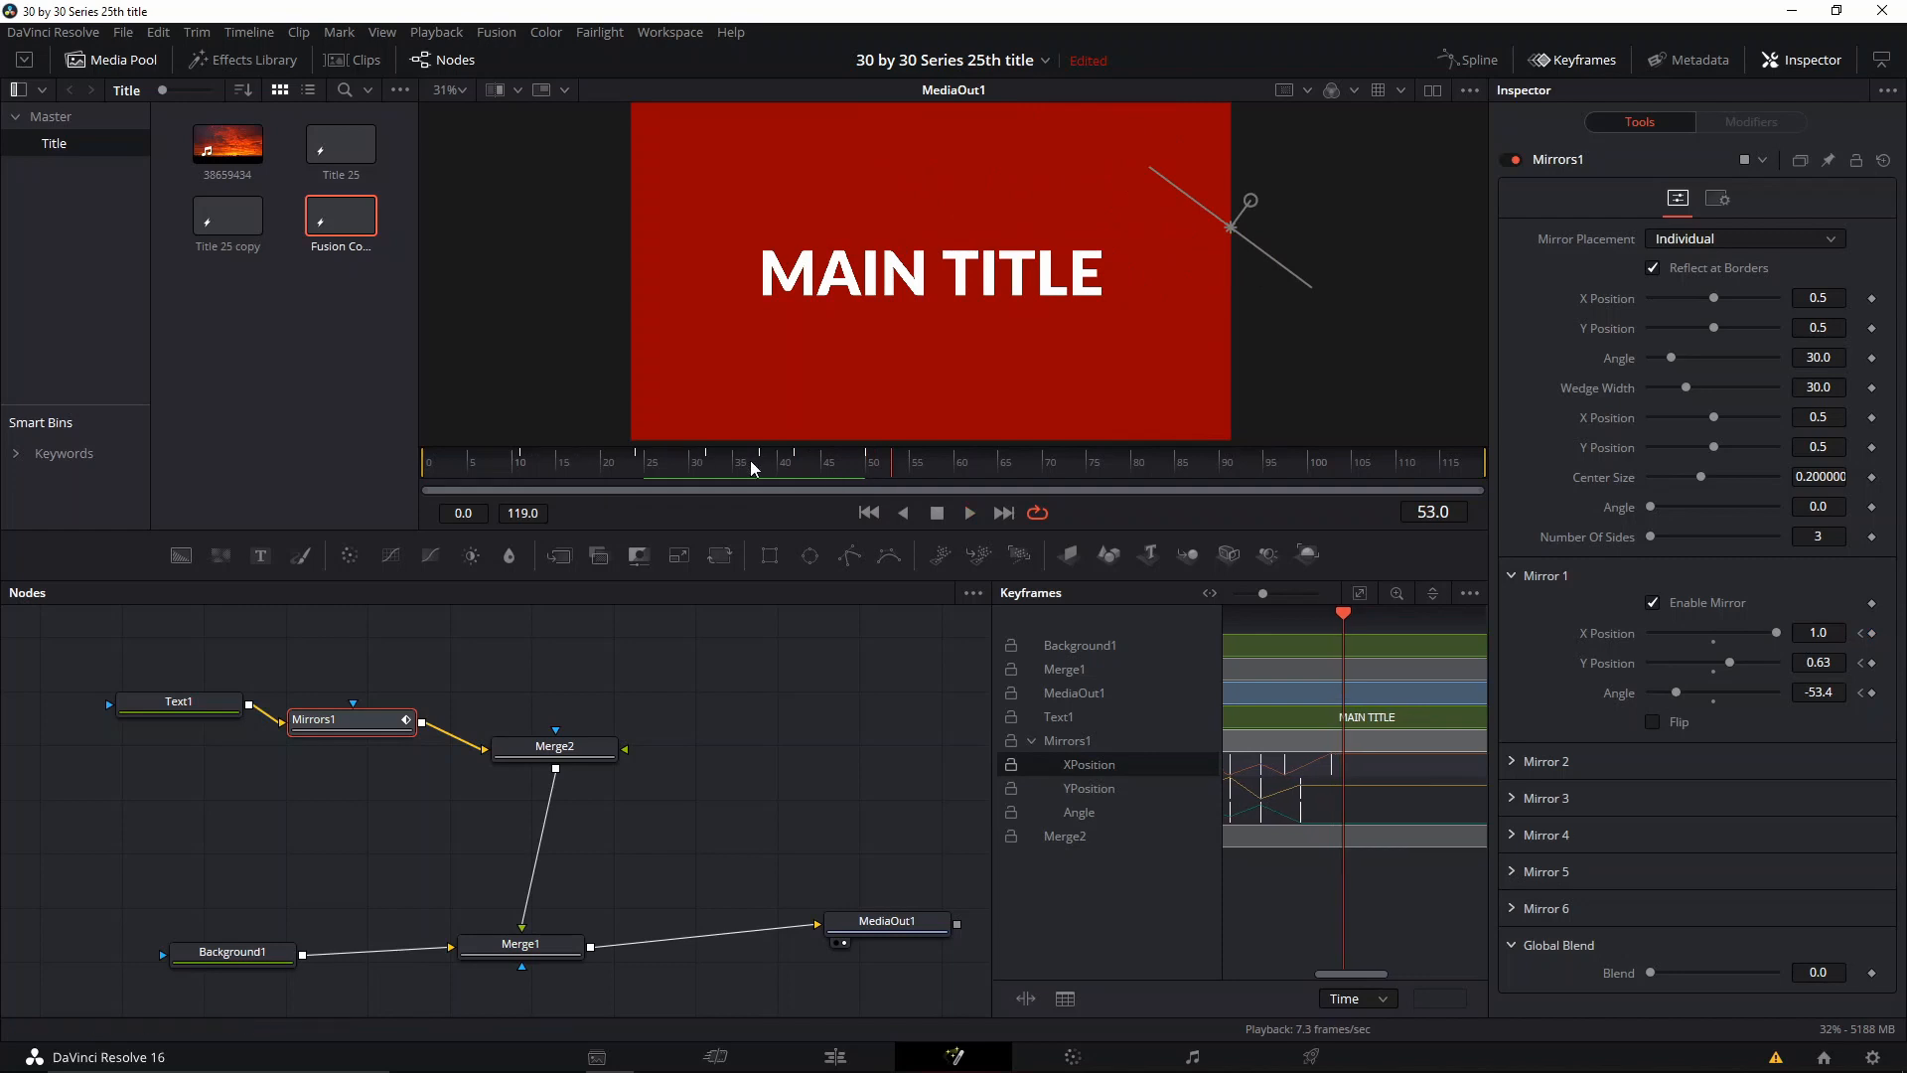
pyautogui.click(514, 462)
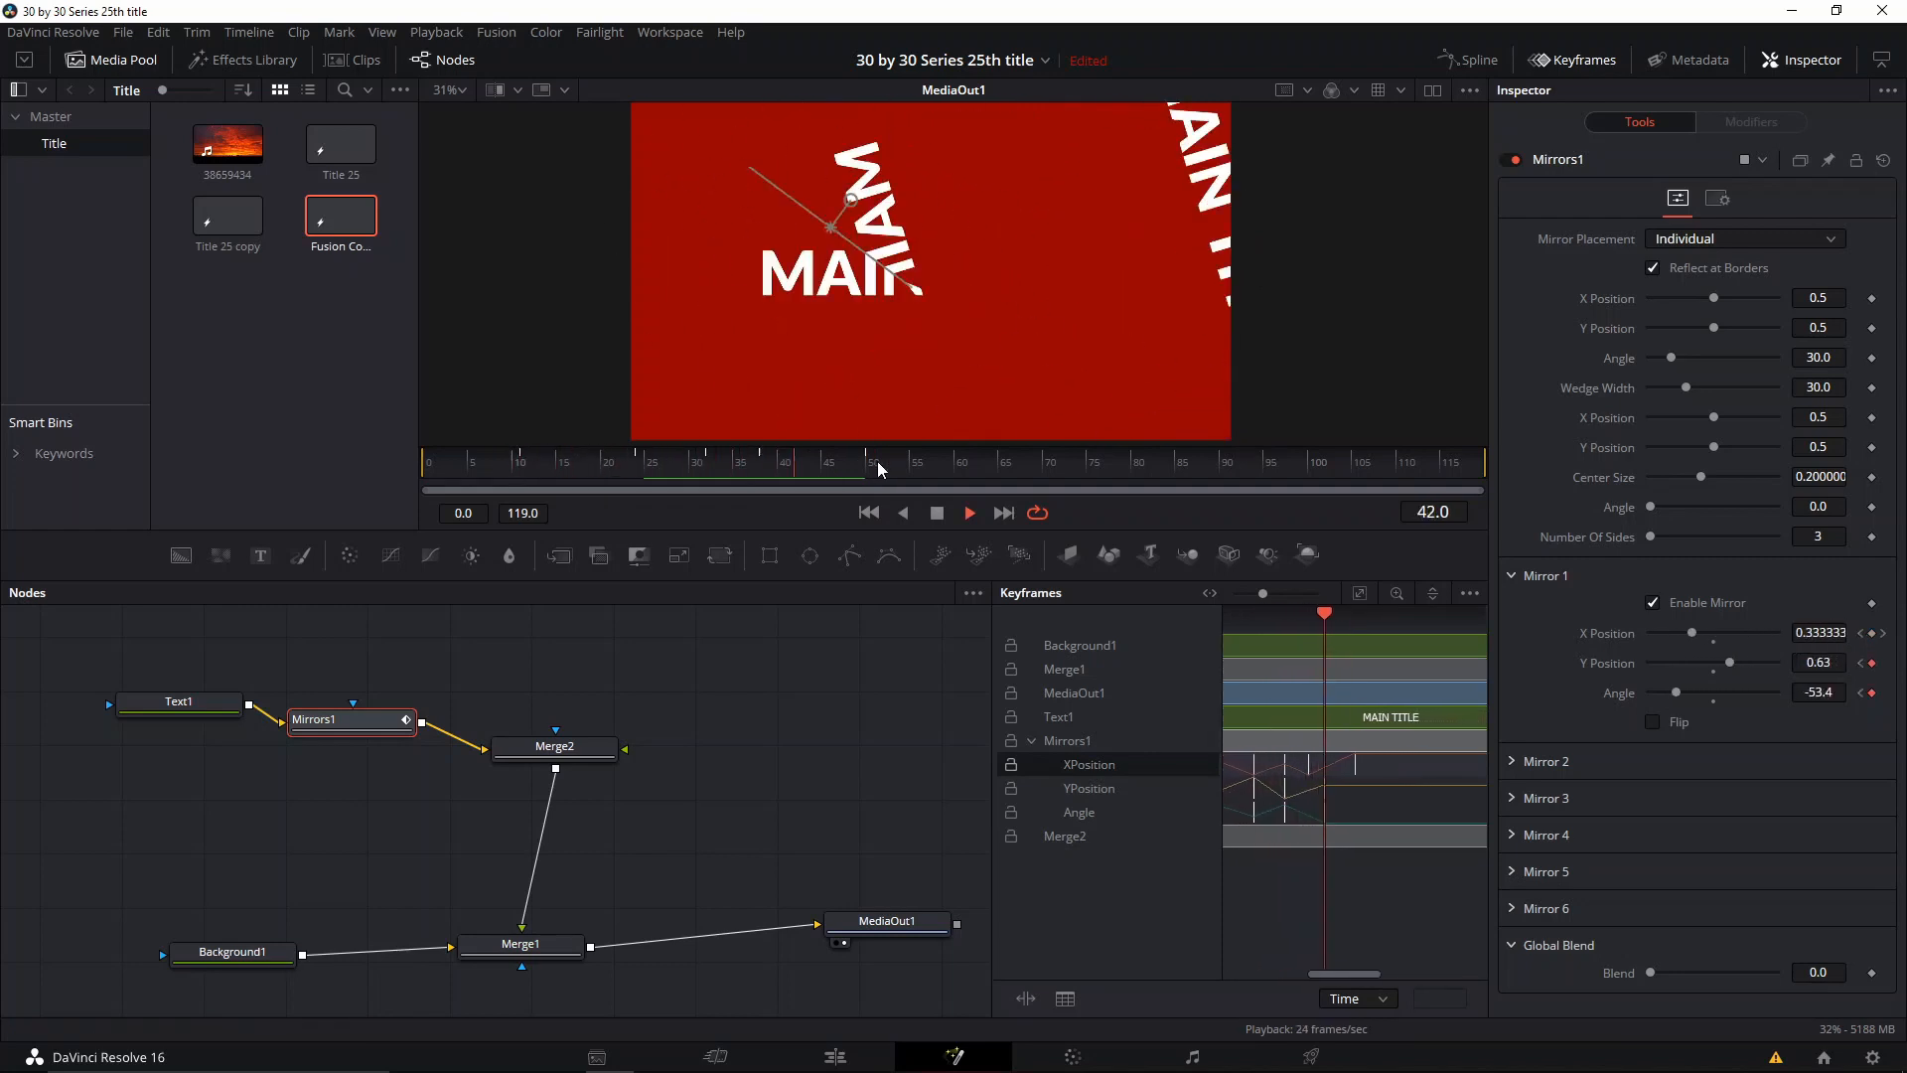
pyautogui.press('space')
pyautogui.moveTo(840, 455); pyautogui.dragTo(527, 463)
# Step: Add a second Mirrors node above Mirrors1 and feed it from Text1's output
pyautogui.moveTo(441, 643); pyautogui.dragTo(594, 729)
pyautogui.click(590, 725)
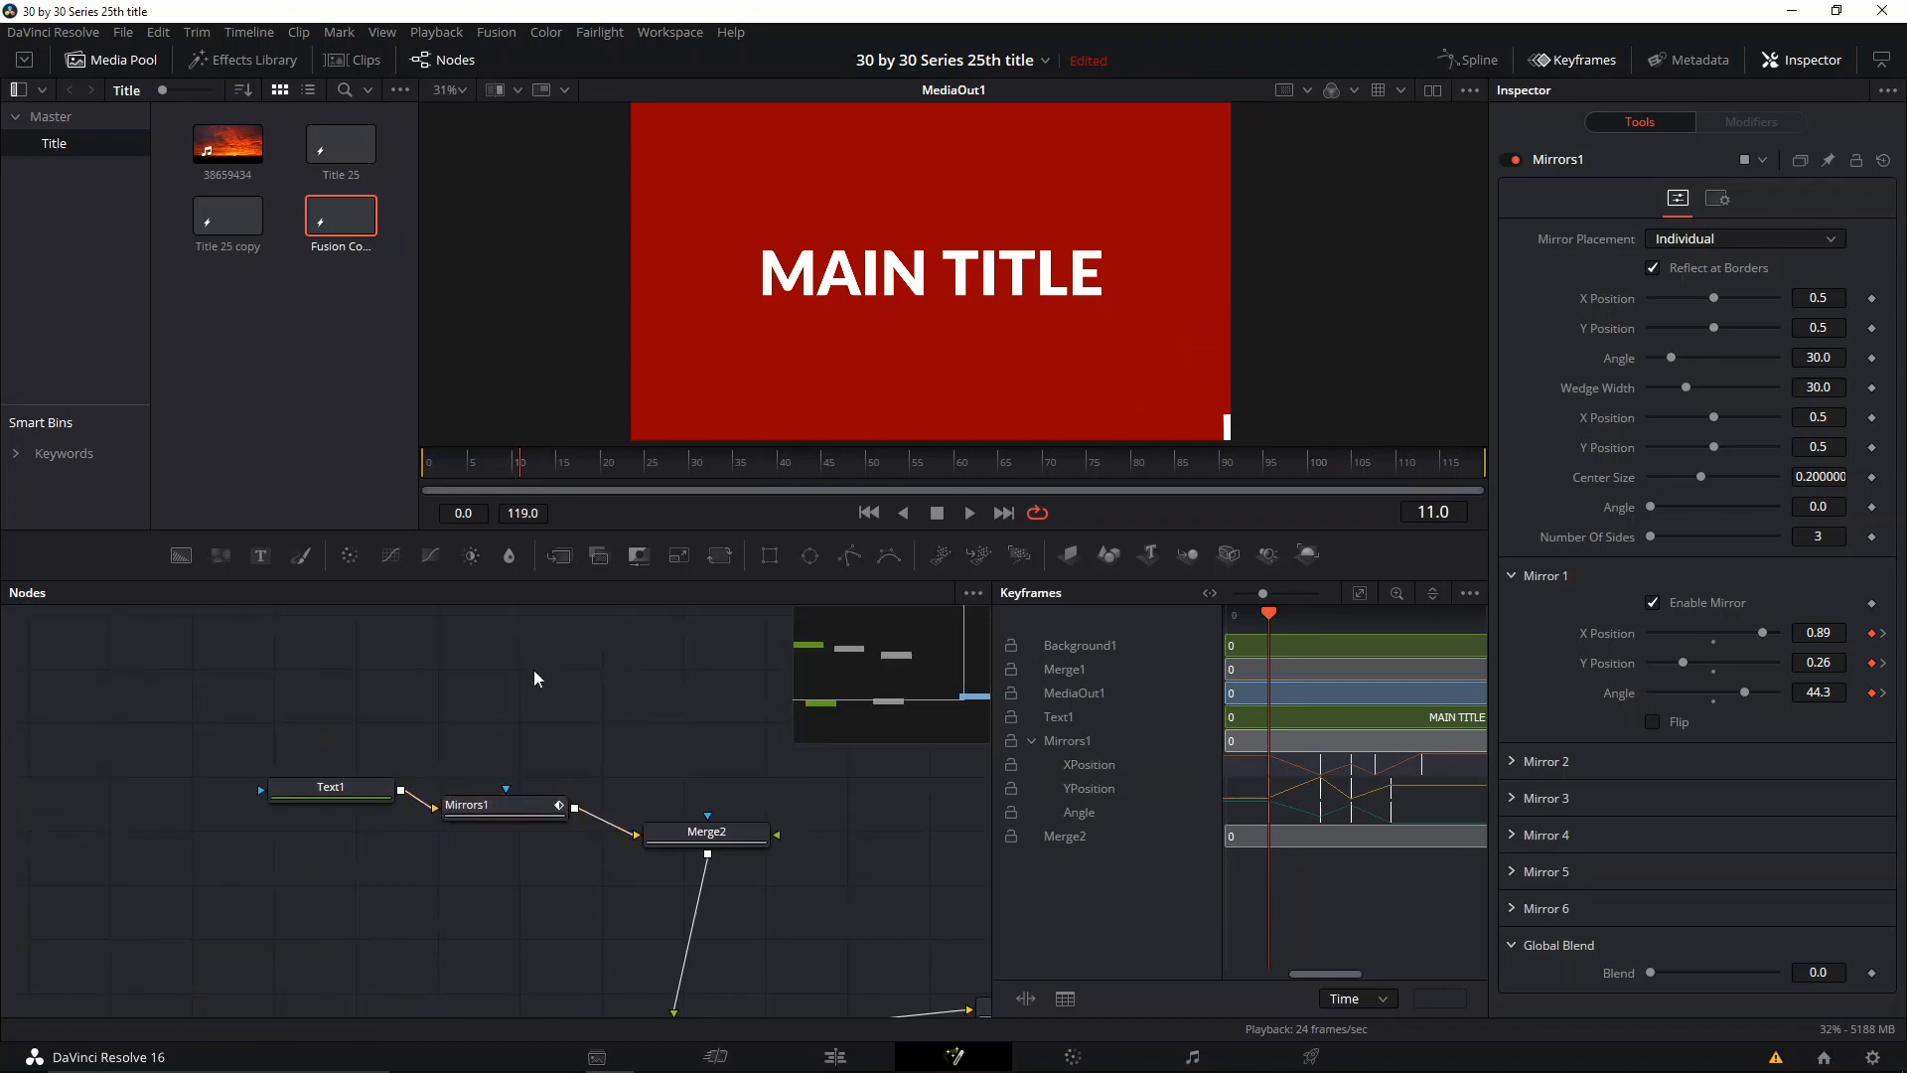
pyautogui.moveTo(522, 661); pyautogui.dragTo(461, 688)
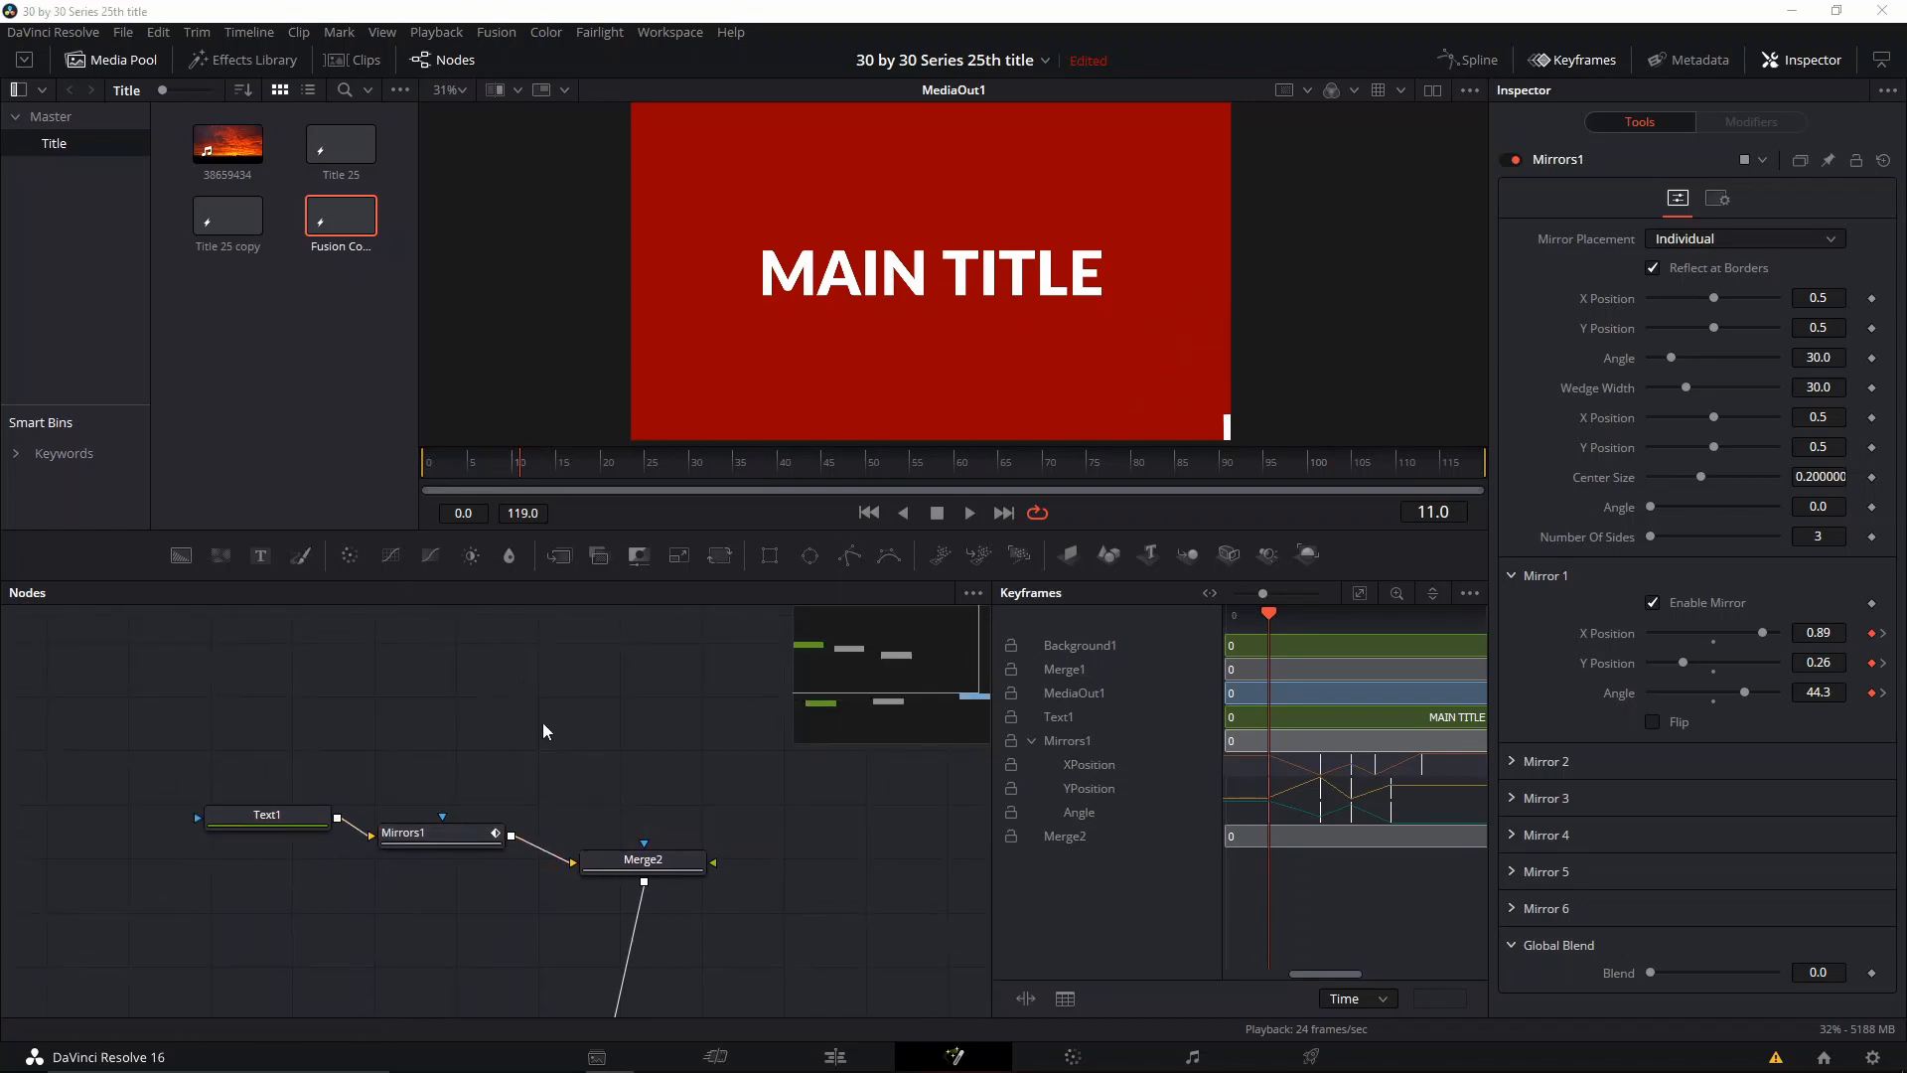
pyautogui.hotkey('shift', 'space')
pyautogui.write('mirr')
pyautogui.press('Return')
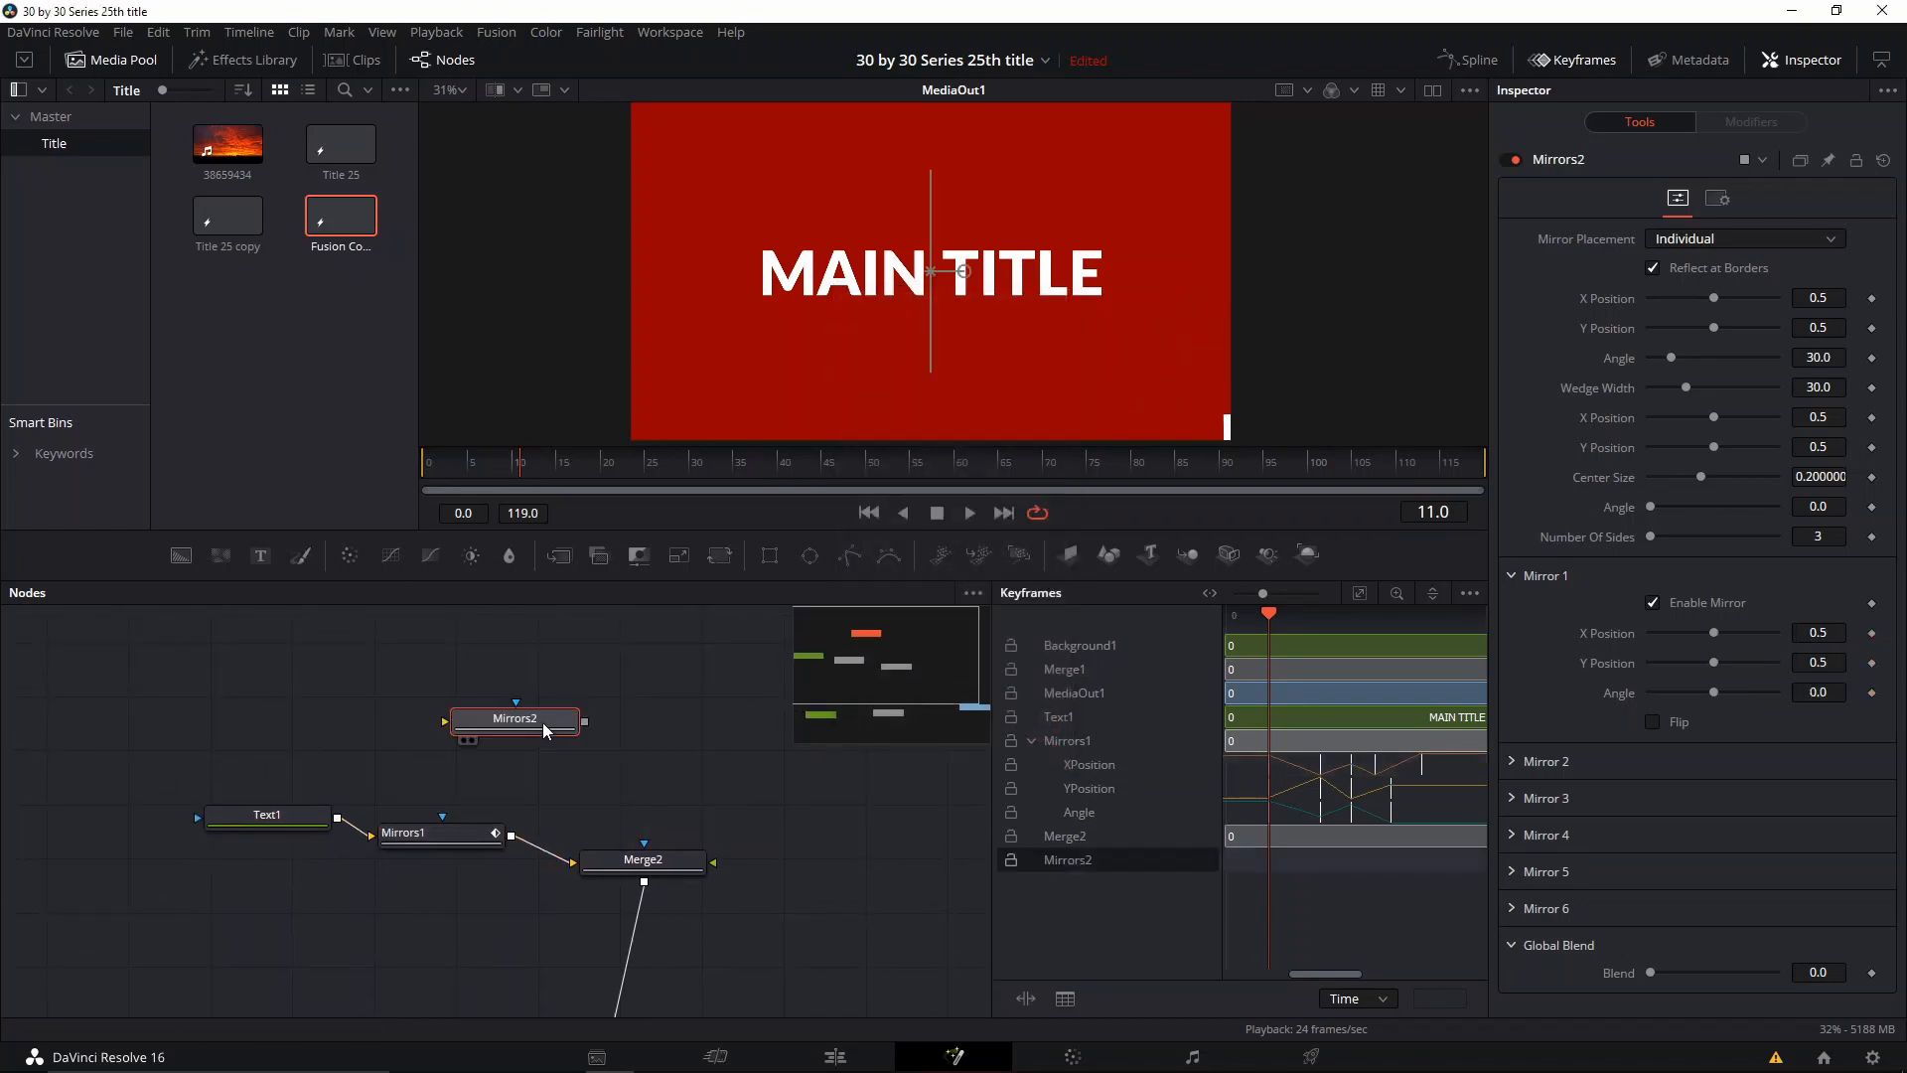
pyautogui.moveTo(337, 817); pyautogui.dragTo(447, 722)
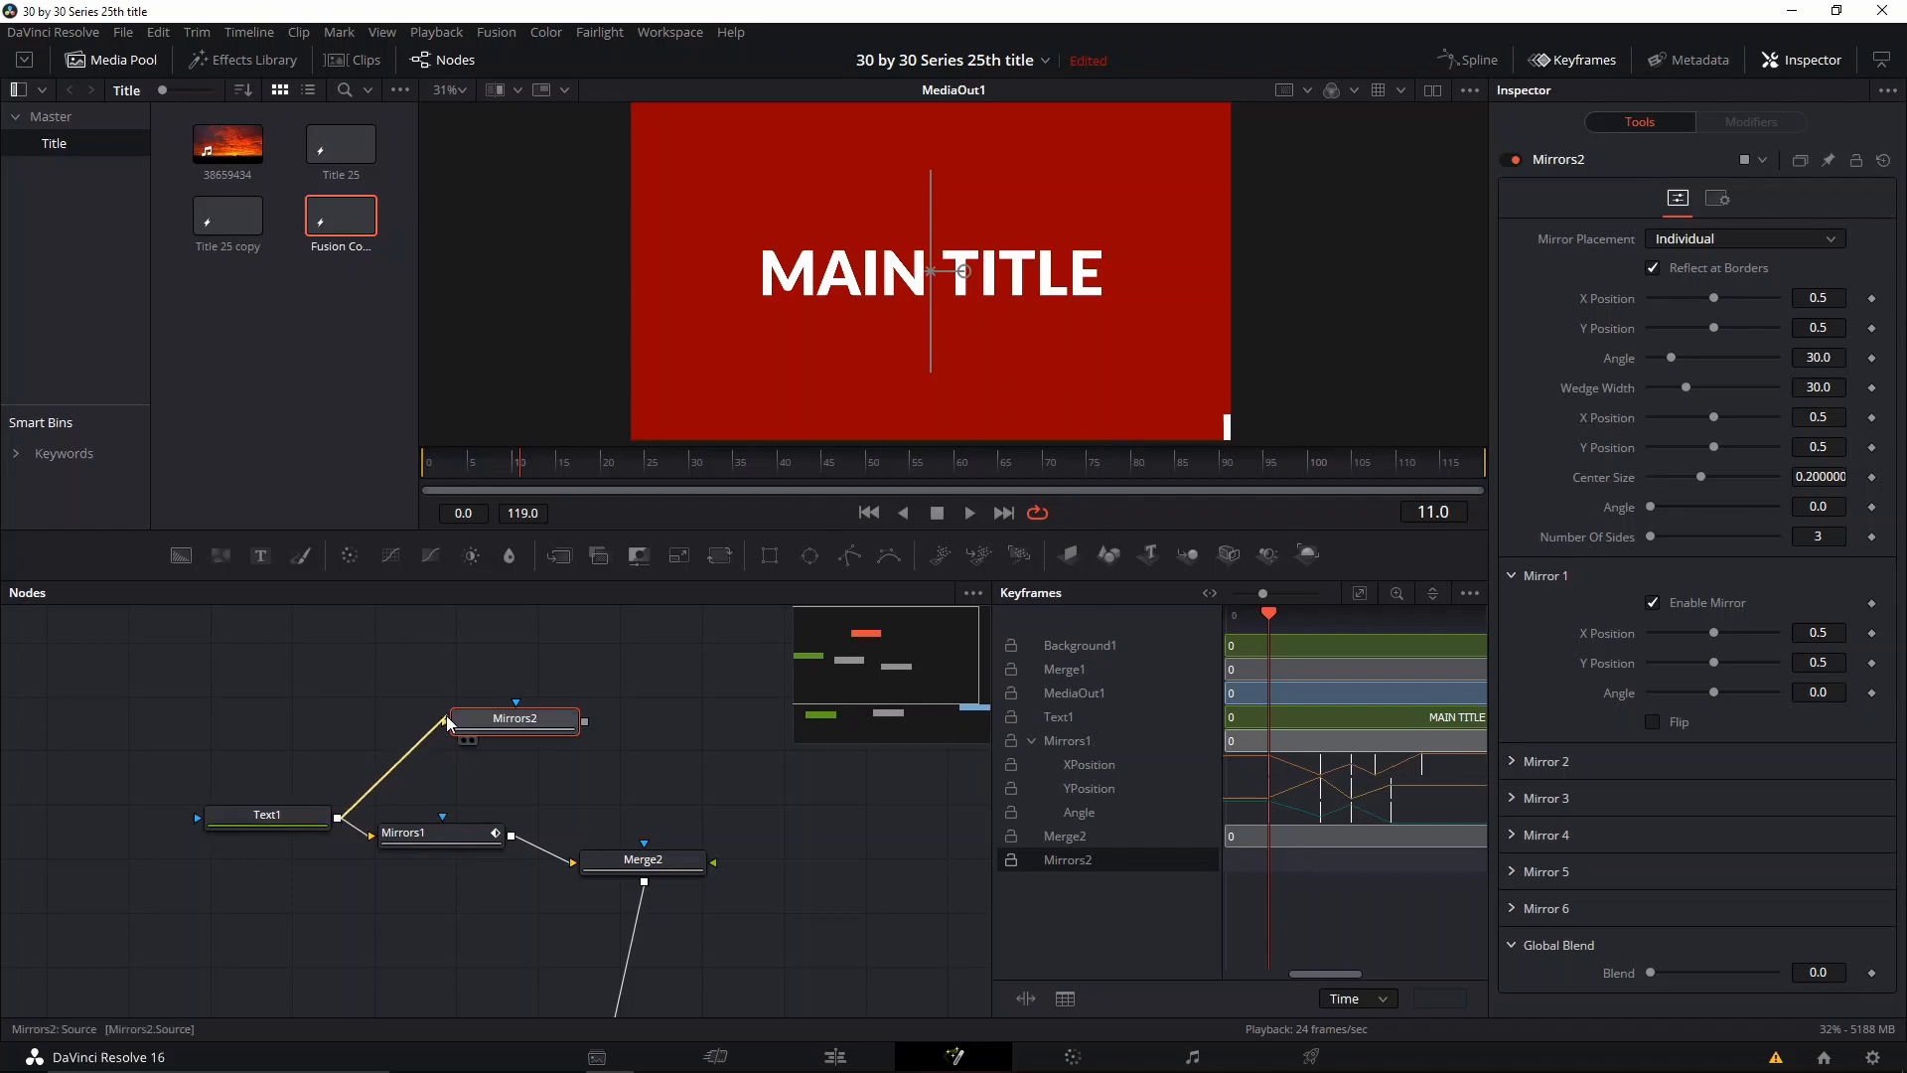
# Step: Undo the wrong connection and link the Mirrors2 output to Merge2's foreground input
pyautogui.moveTo(585, 722); pyautogui.dragTo(572, 864)
pyautogui.hotkey('ctrl', 'z')
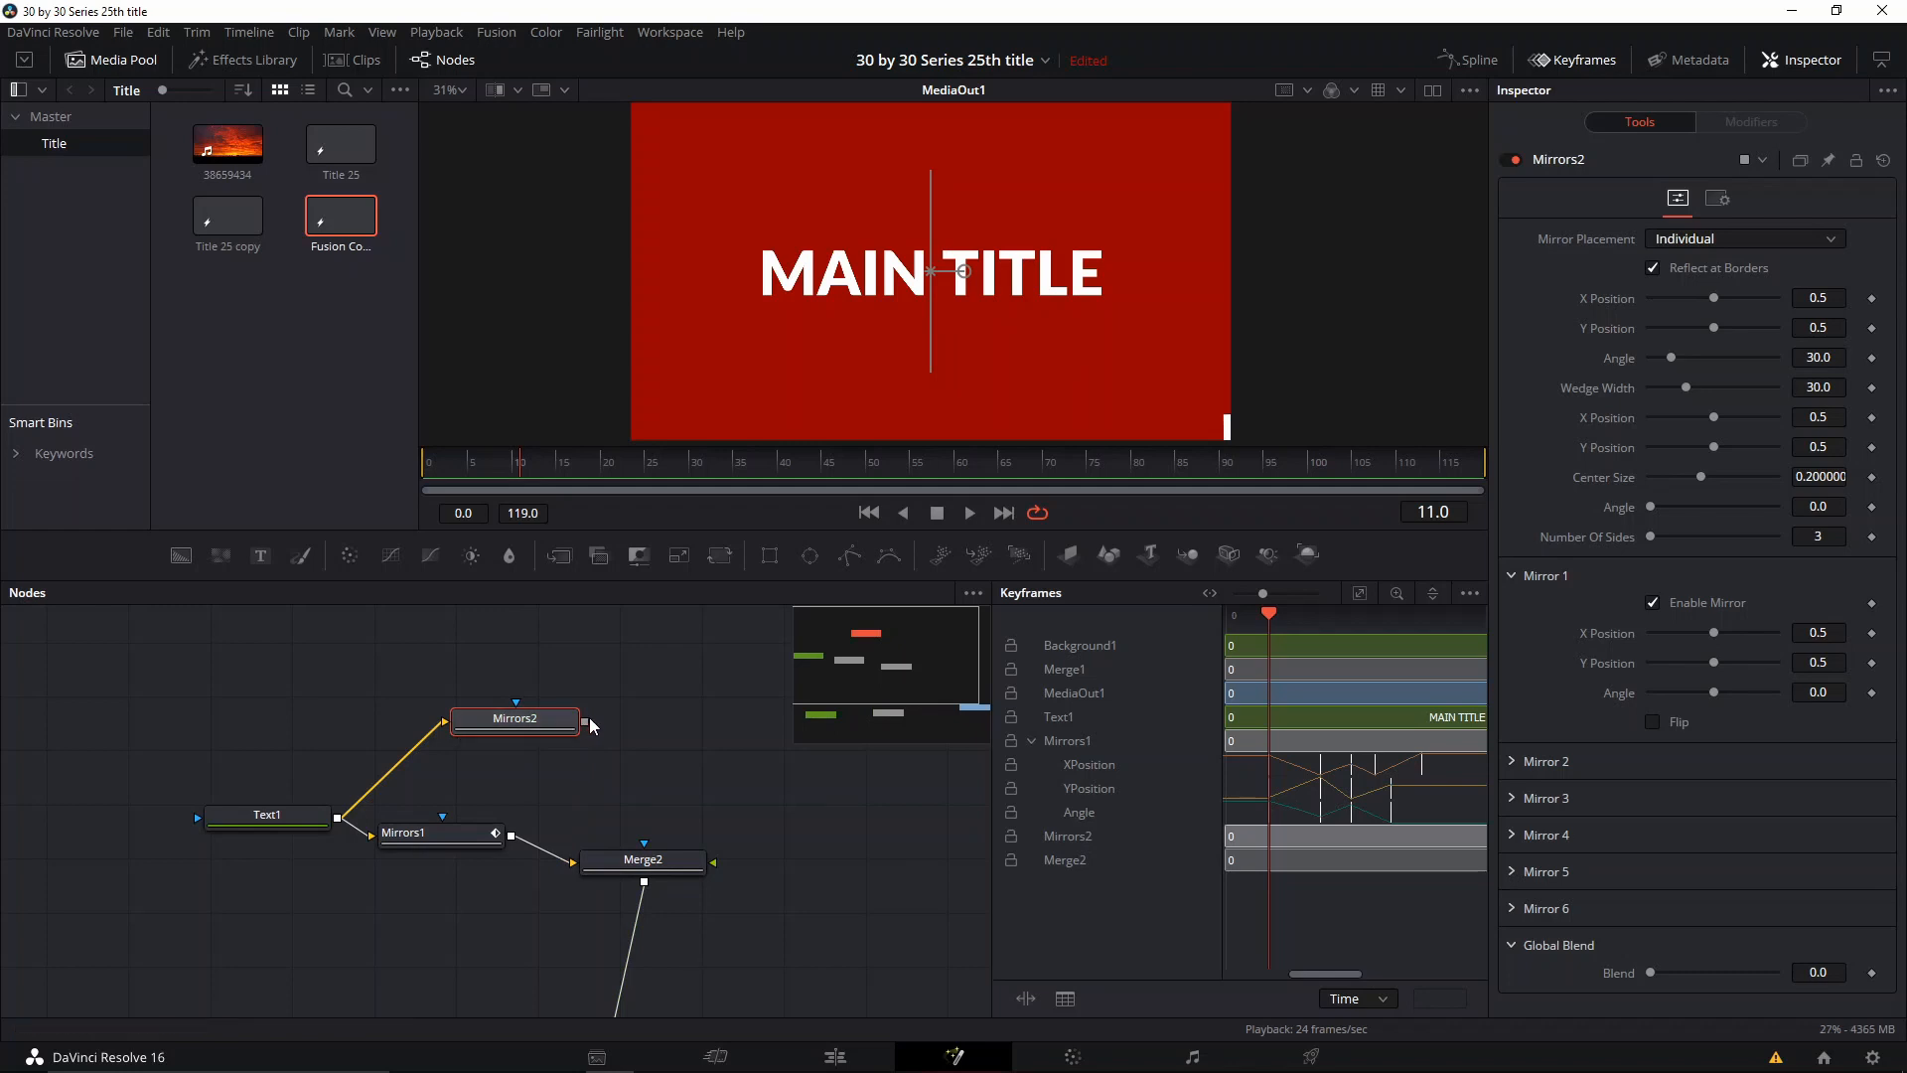
pyautogui.click(591, 724)
pyautogui.moveTo(585, 723); pyautogui.dragTo(689, 860)
# Step: Try the Kaleidoscope placement on Mirrors2, set its Mirror Placement to Rosette, and reset X Position after testing it
pyautogui.click(514, 720)
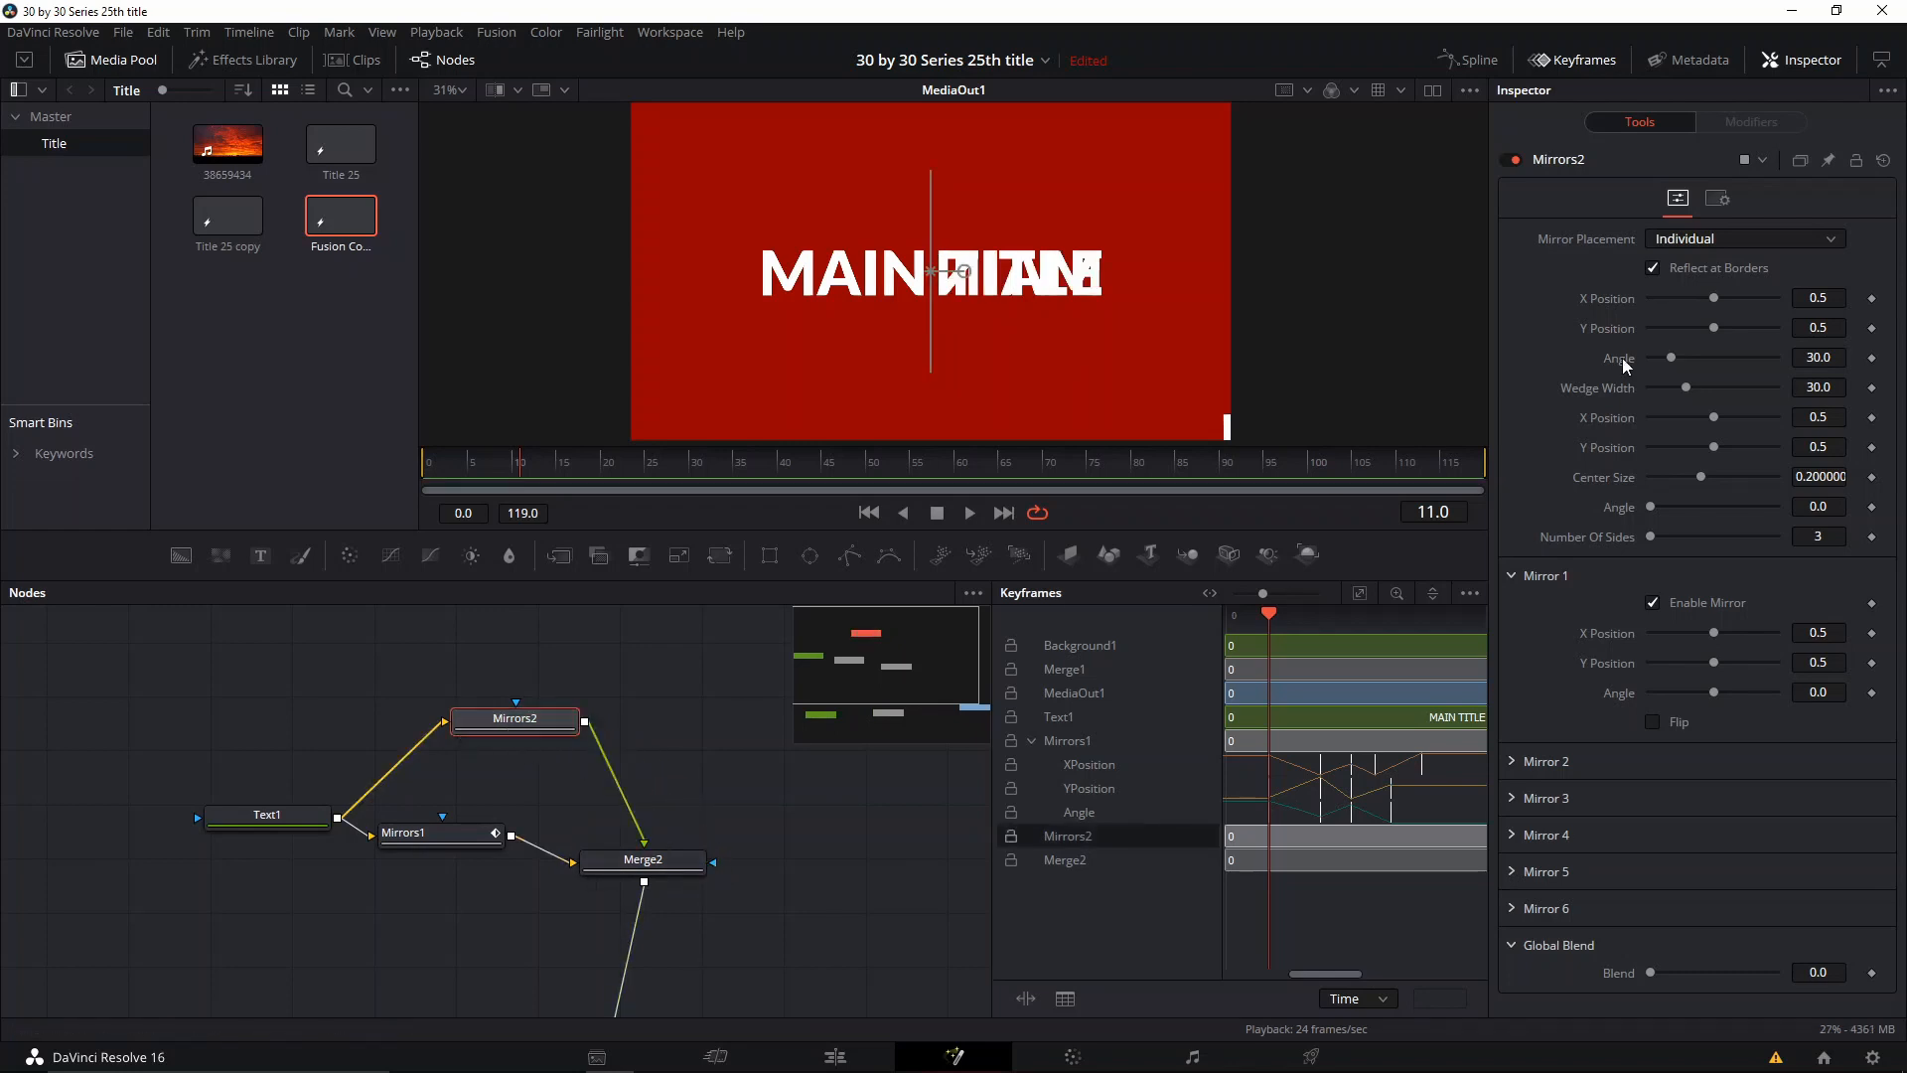
pyautogui.click(1729, 244)
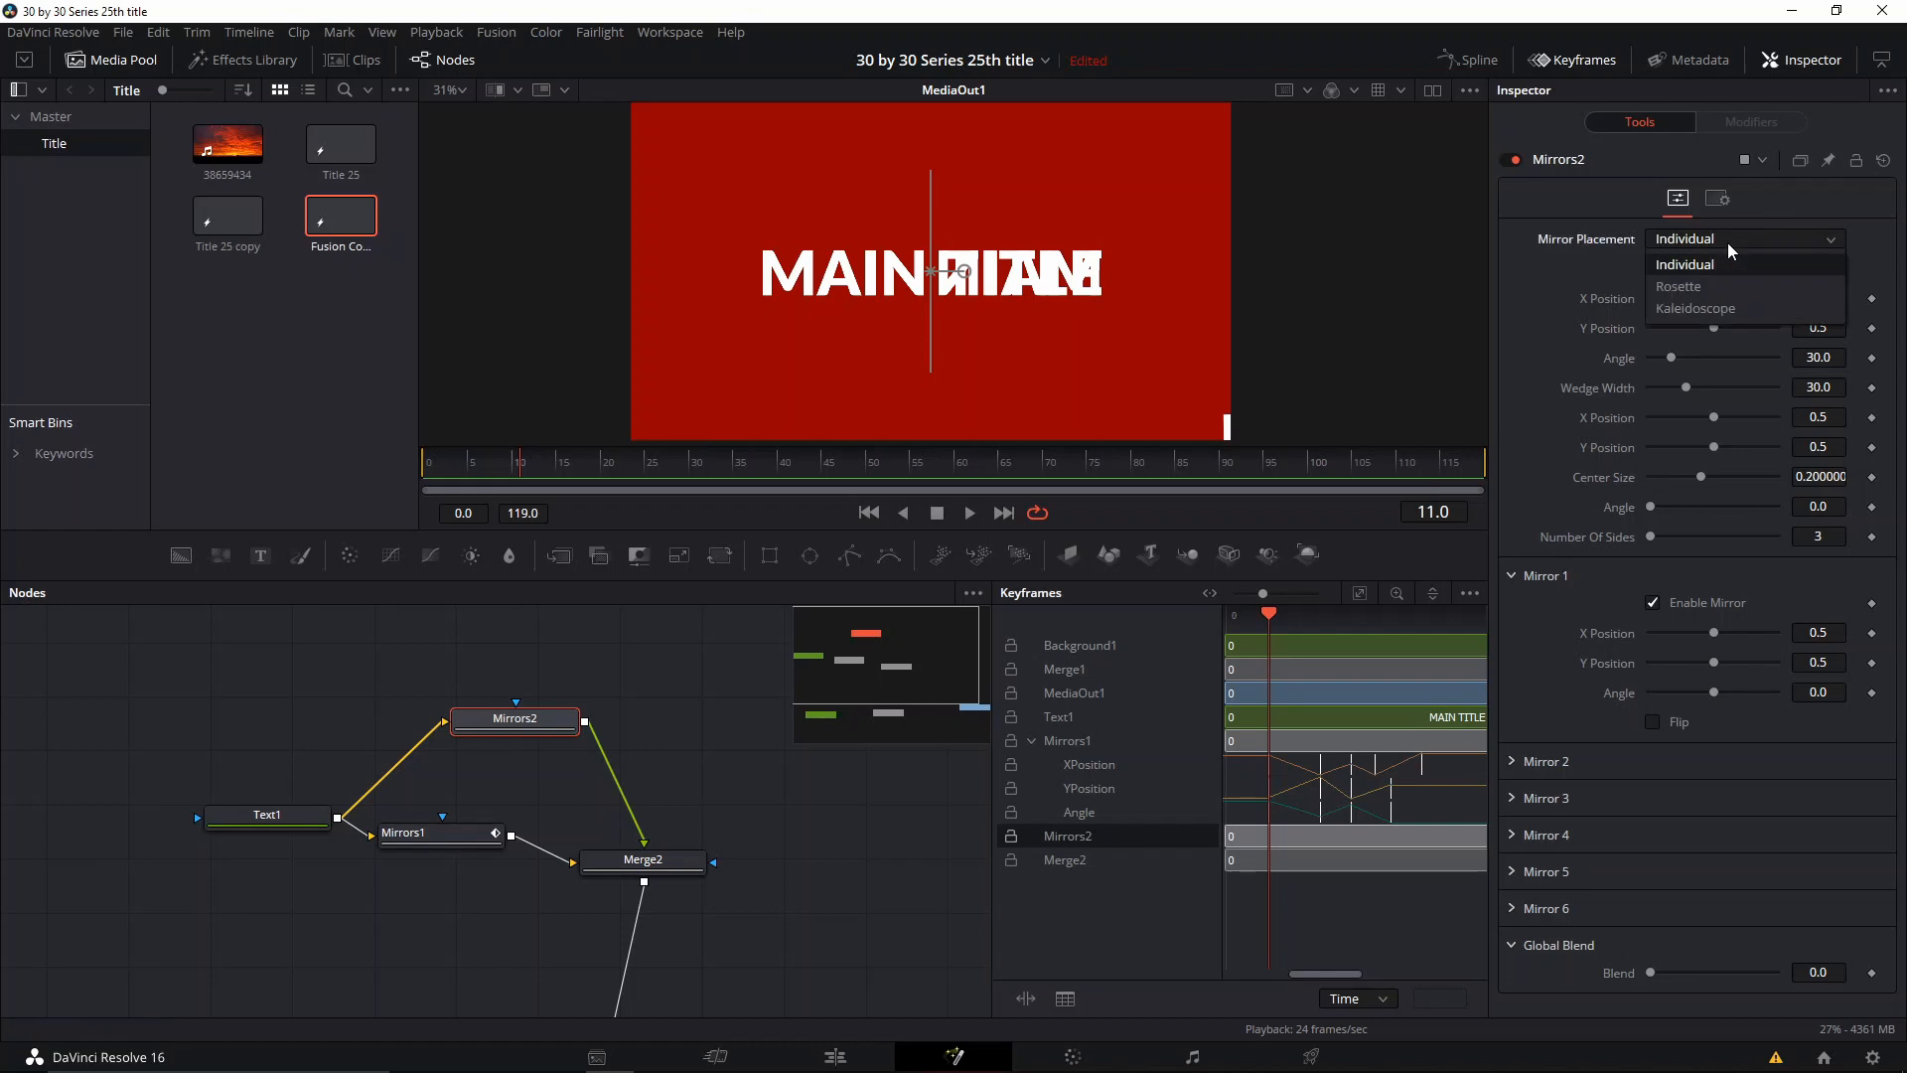
pyautogui.click(1767, 239)
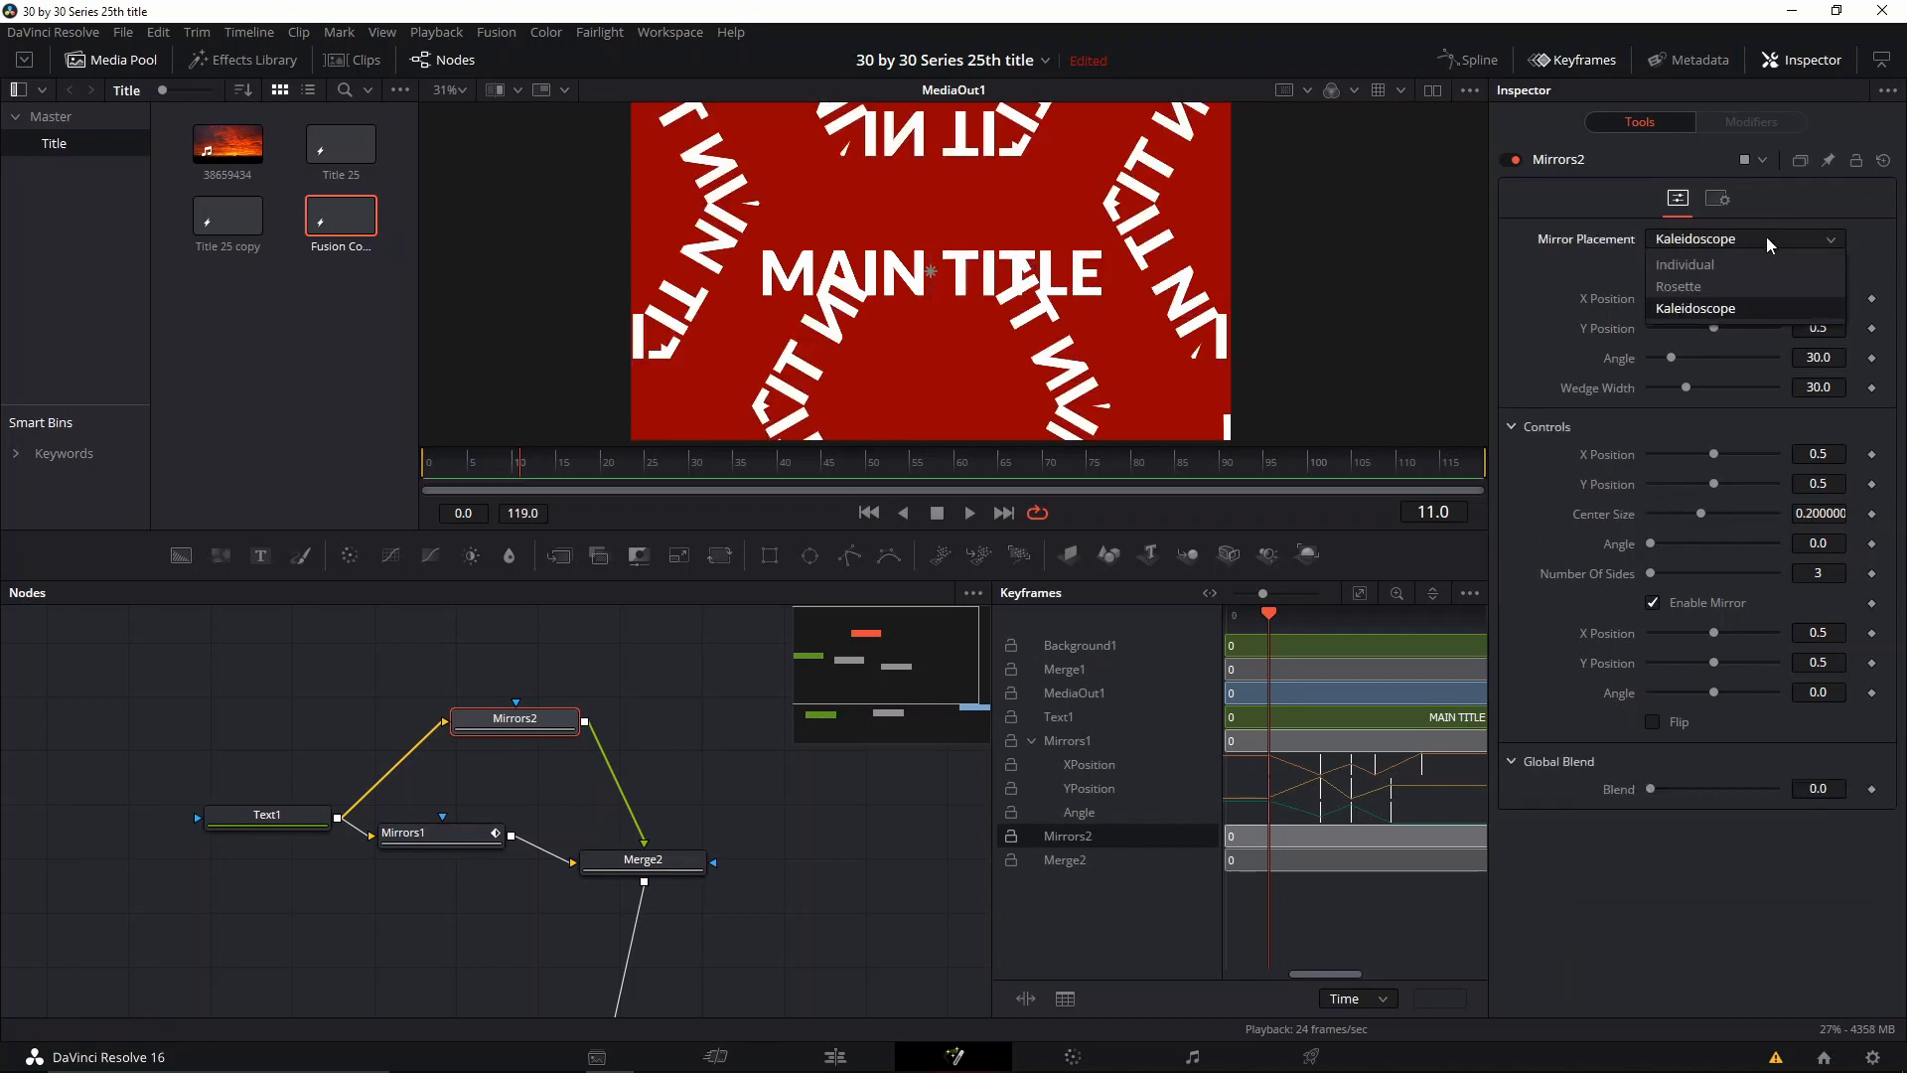
pyautogui.click(1766, 242)
pyautogui.click(1749, 243)
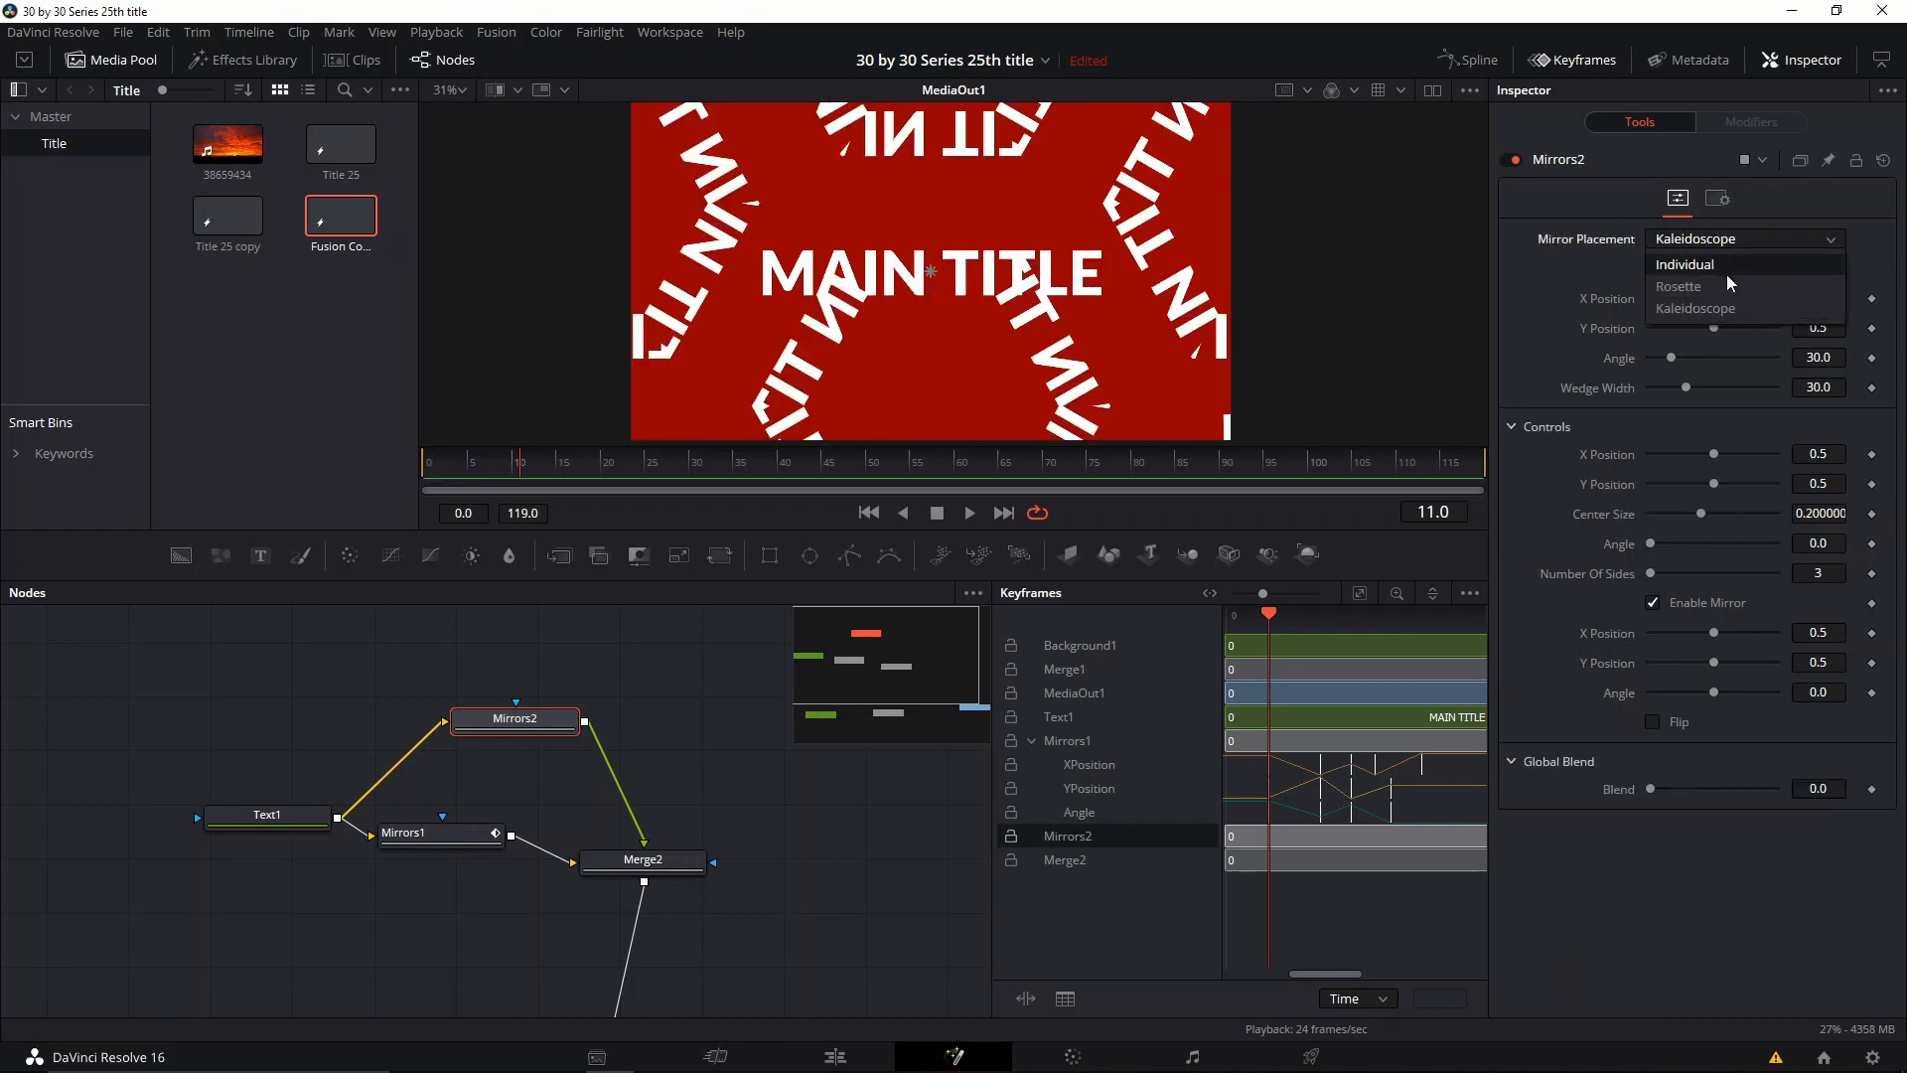
pyautogui.click(1728, 286)
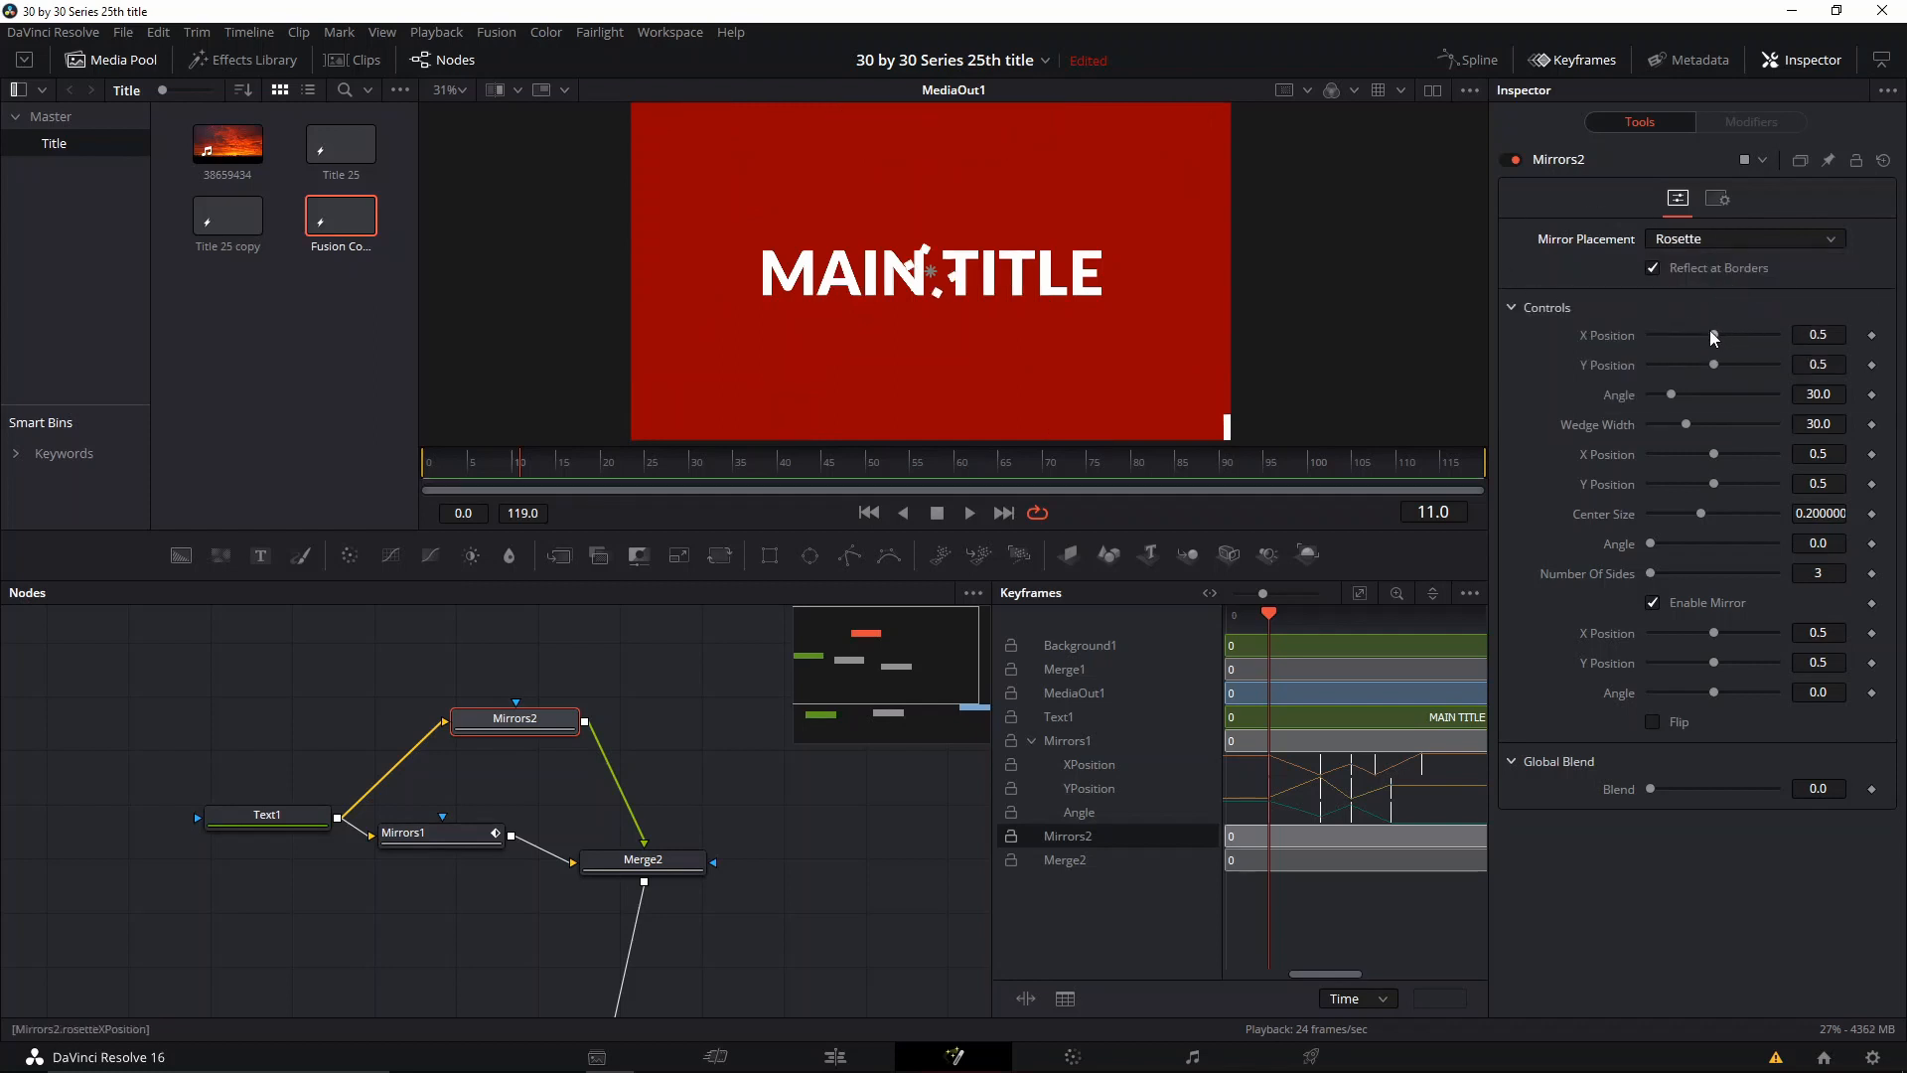
pyautogui.moveTo(1713, 339)
pyautogui.mouseDown()
pyautogui.moveTo(1669, 334)
pyautogui.moveTo(1744, 338)
pyautogui.mouseUp()
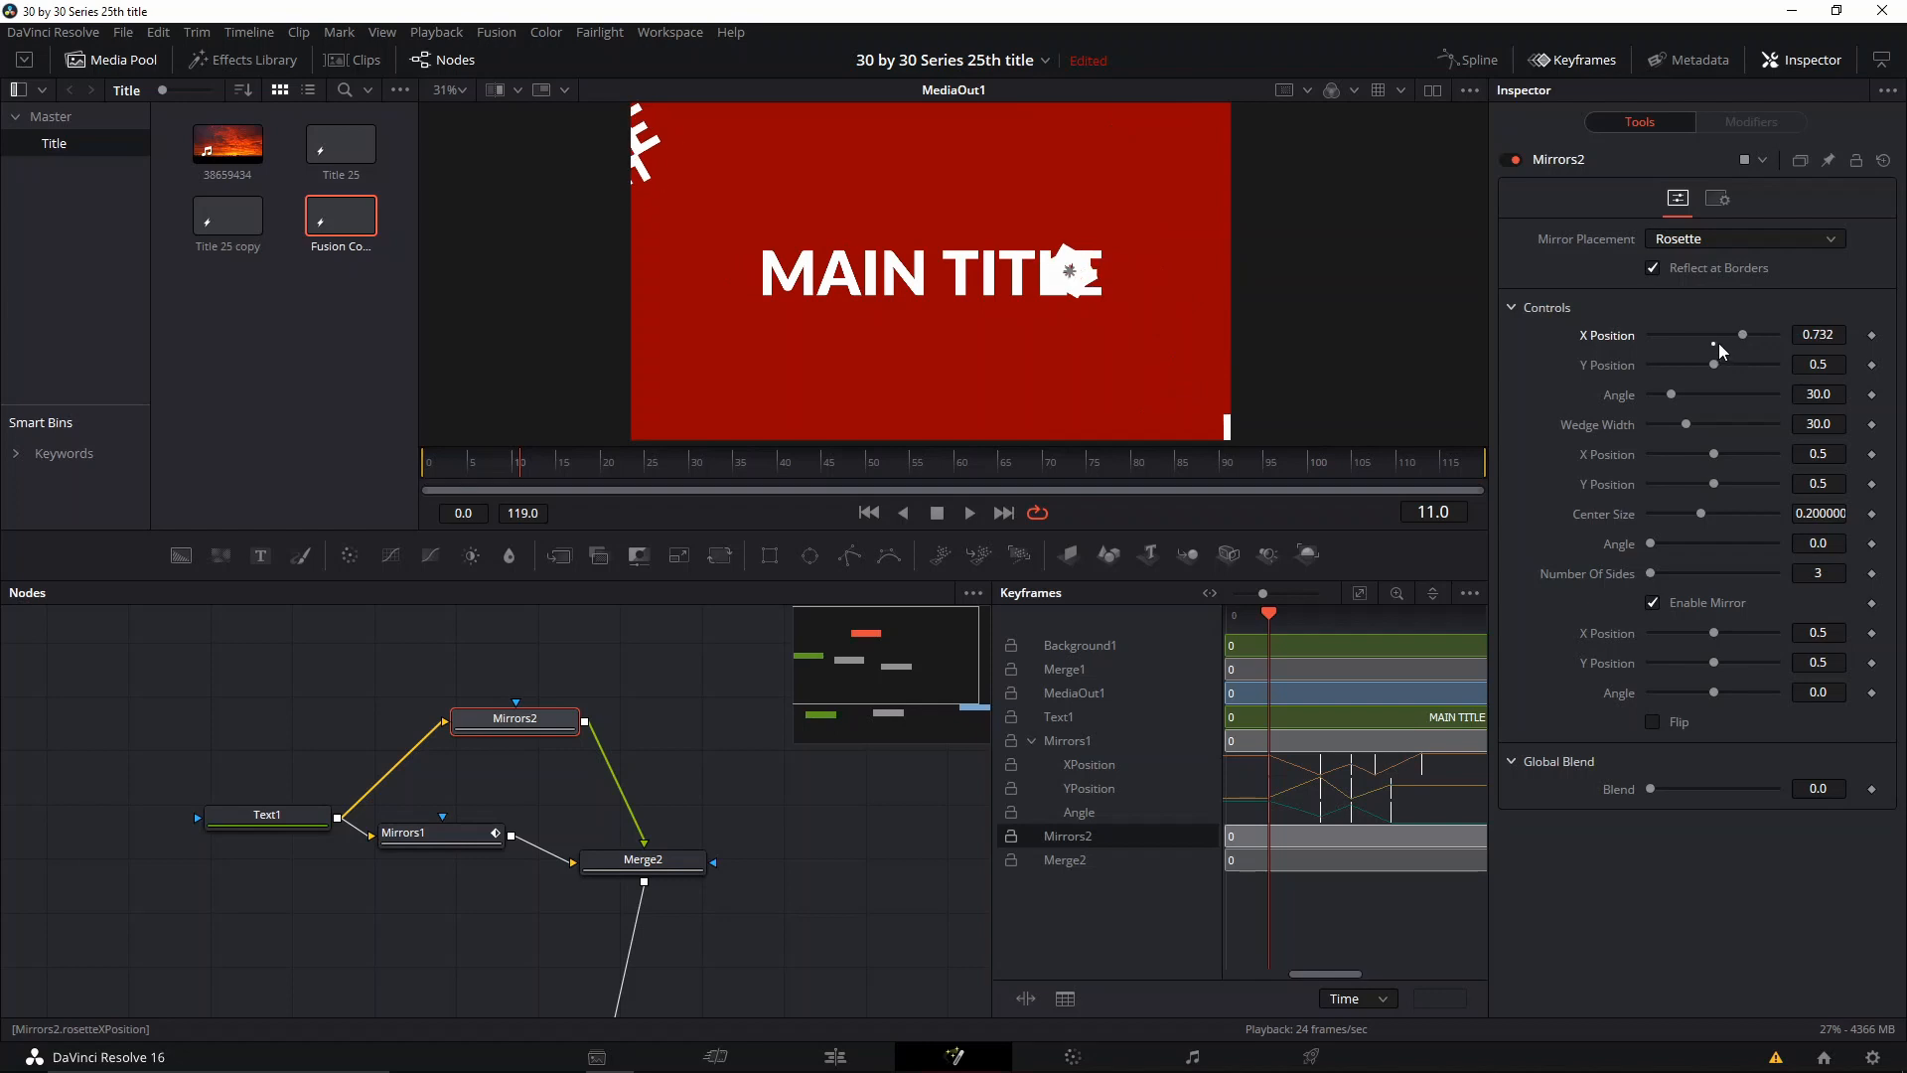
pyautogui.click(1713, 344)
# Step: At frame 0, keyframe the Mirrors2 rosette X Position and Y Position at 0.5 and Angle at 30.0
pyautogui.click(473, 468)
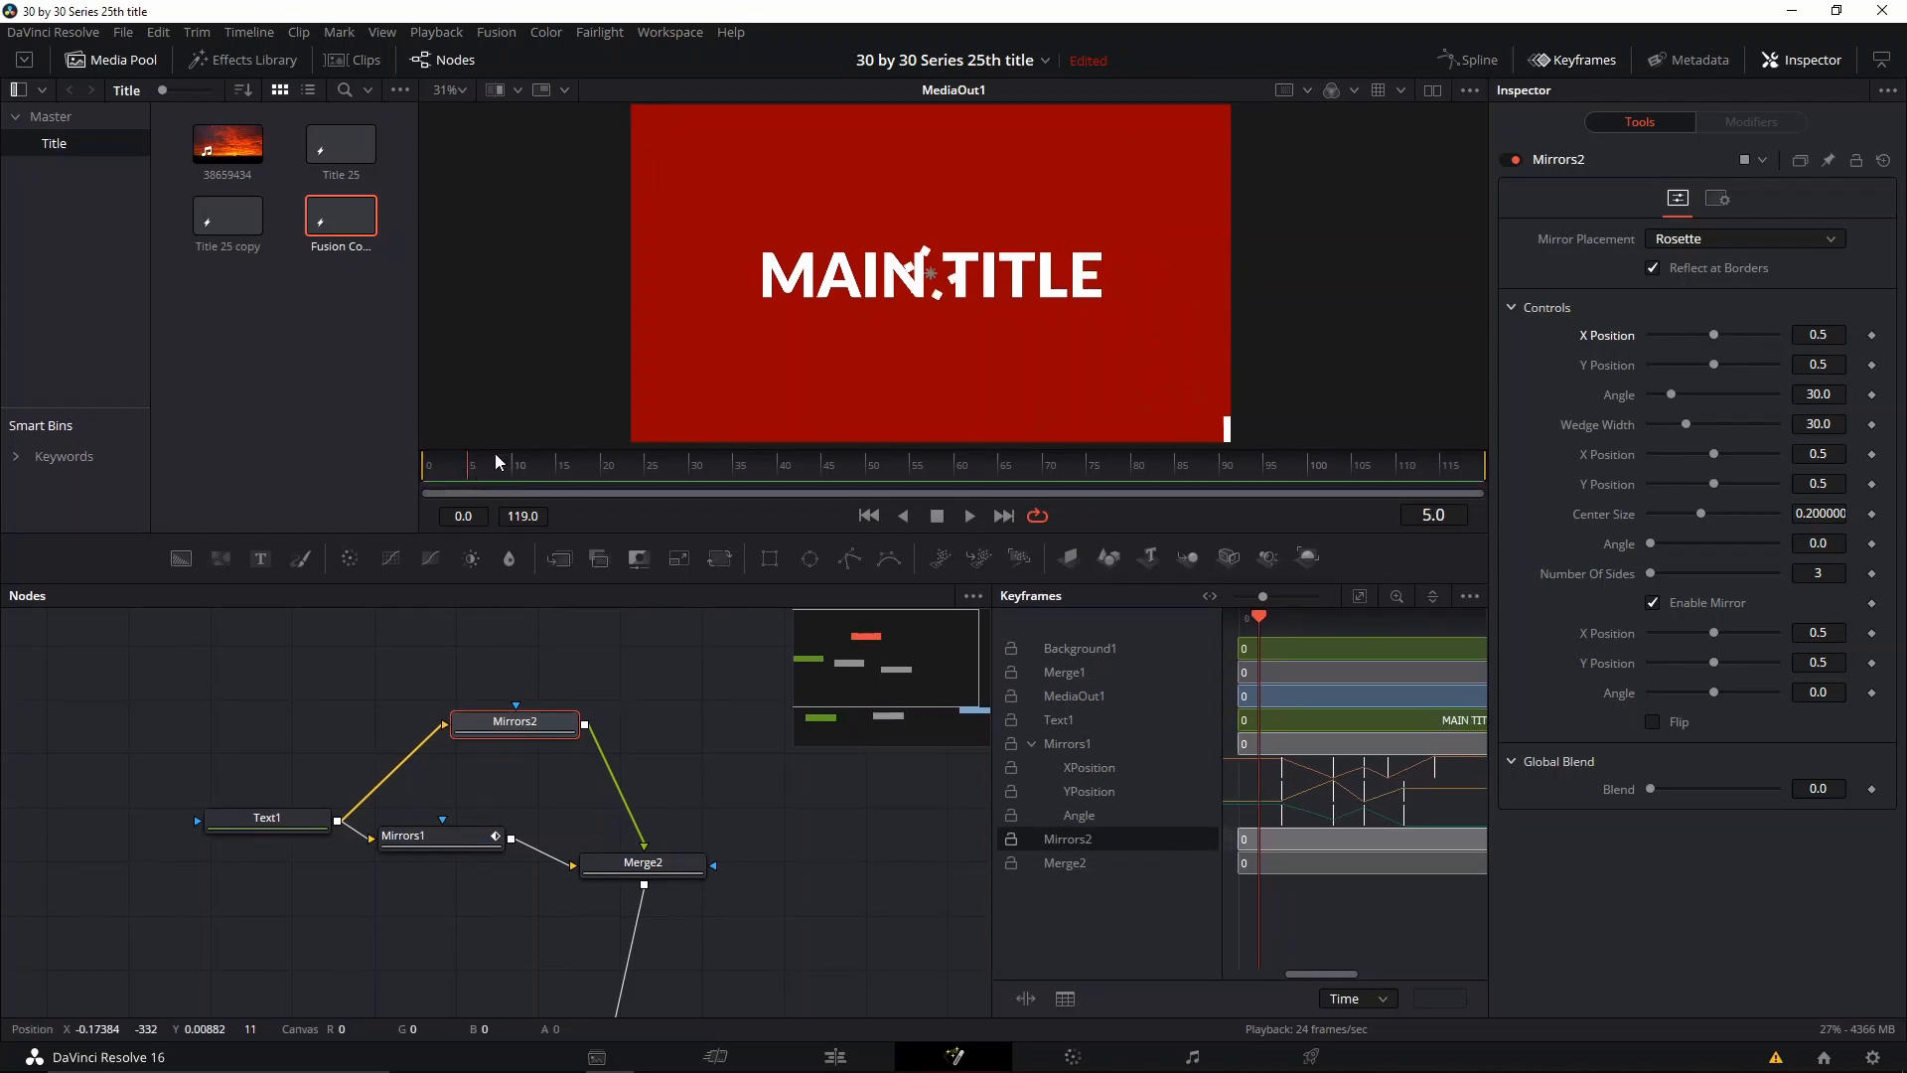
pyautogui.moveTo(474, 471); pyautogui.dragTo(415, 487)
pyautogui.click(1871, 334)
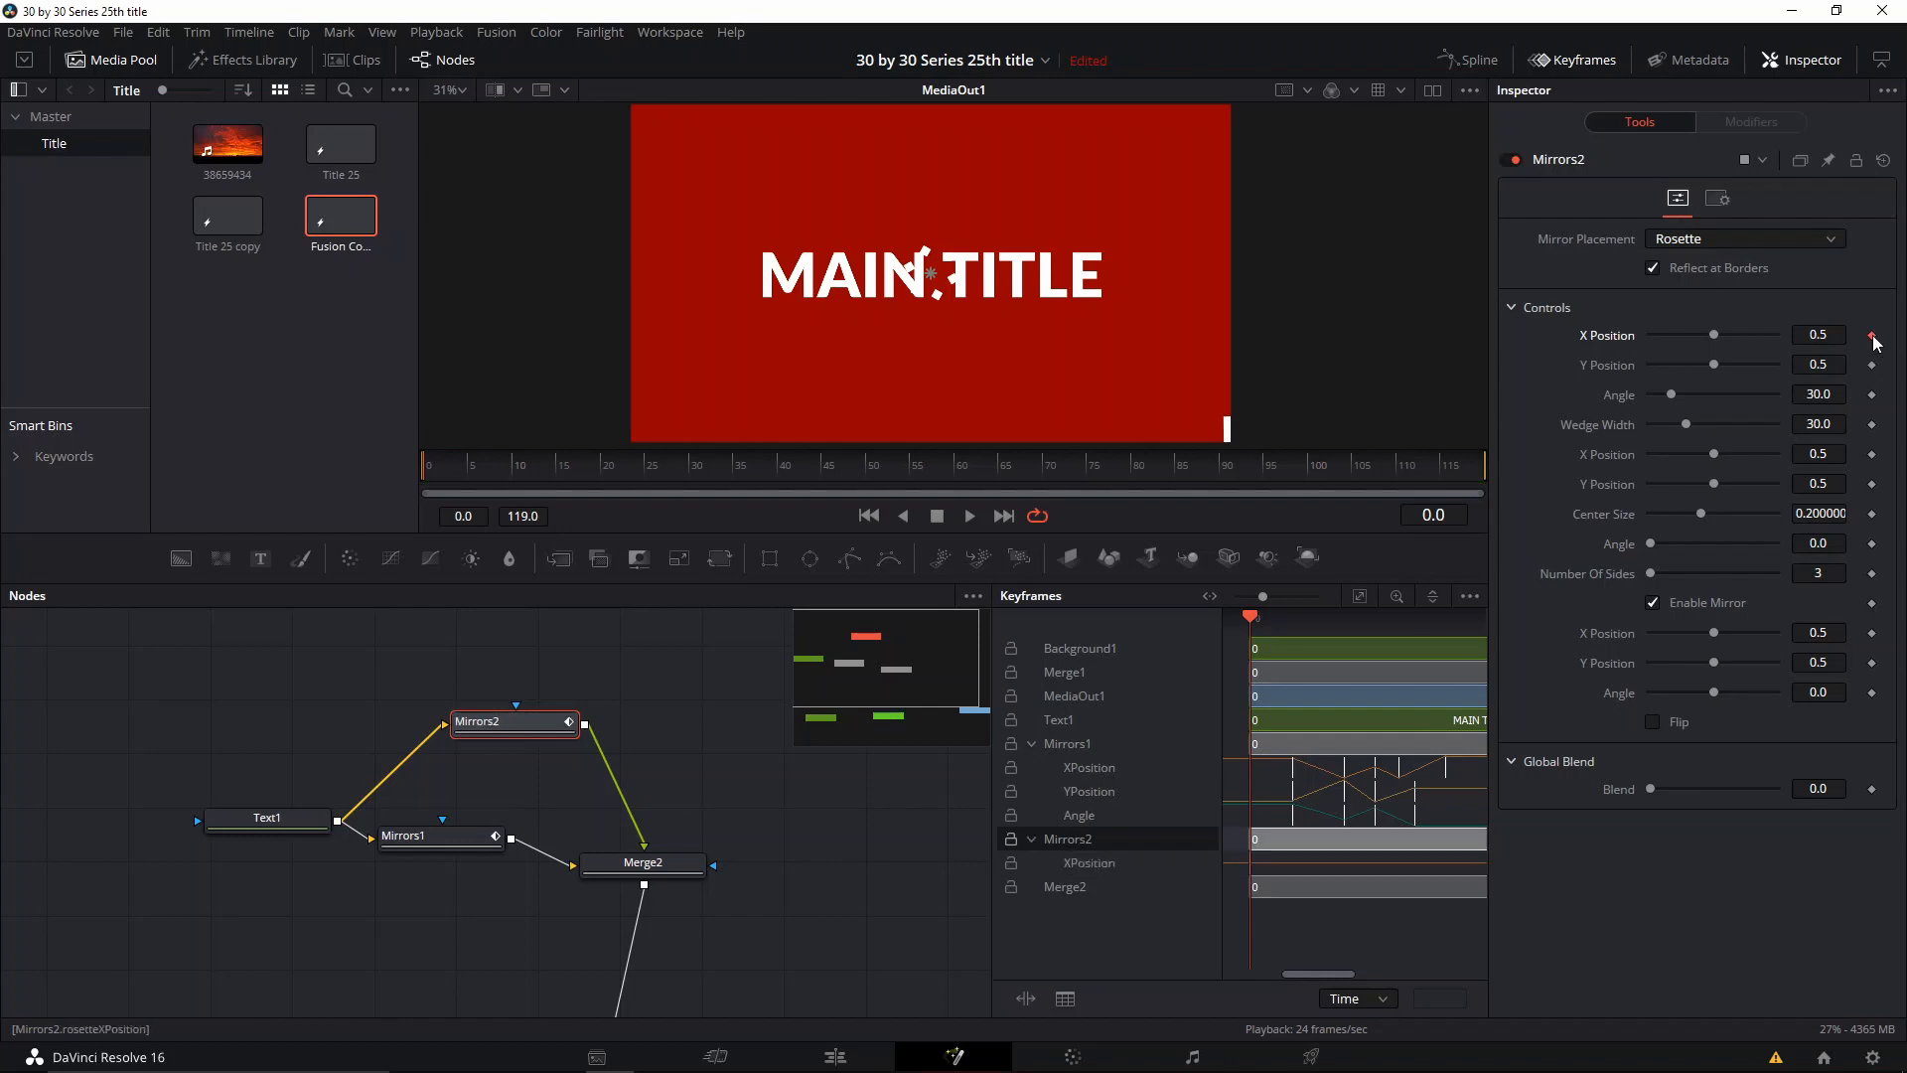
pyautogui.moveTo(456, 485); pyautogui.dragTo(413, 470)
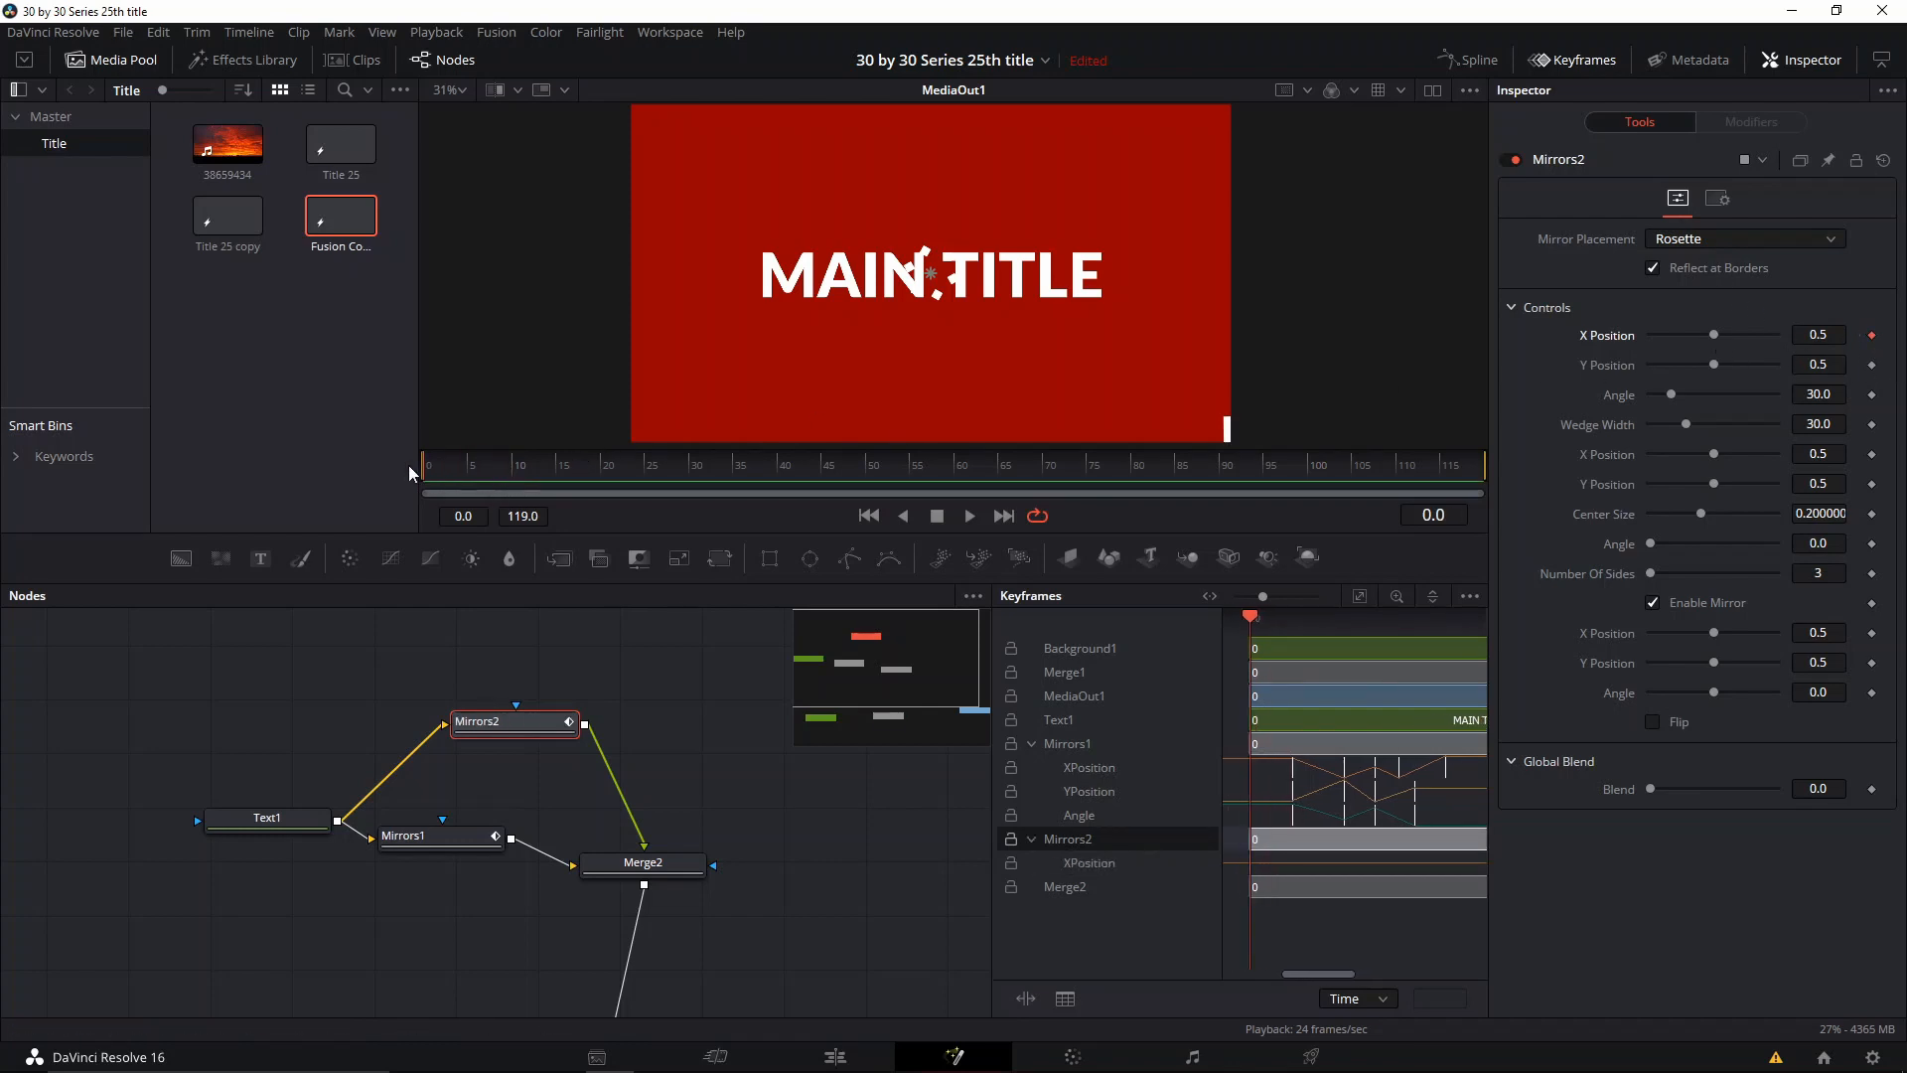
pyautogui.click(1871, 364)
pyautogui.click(1871, 394)
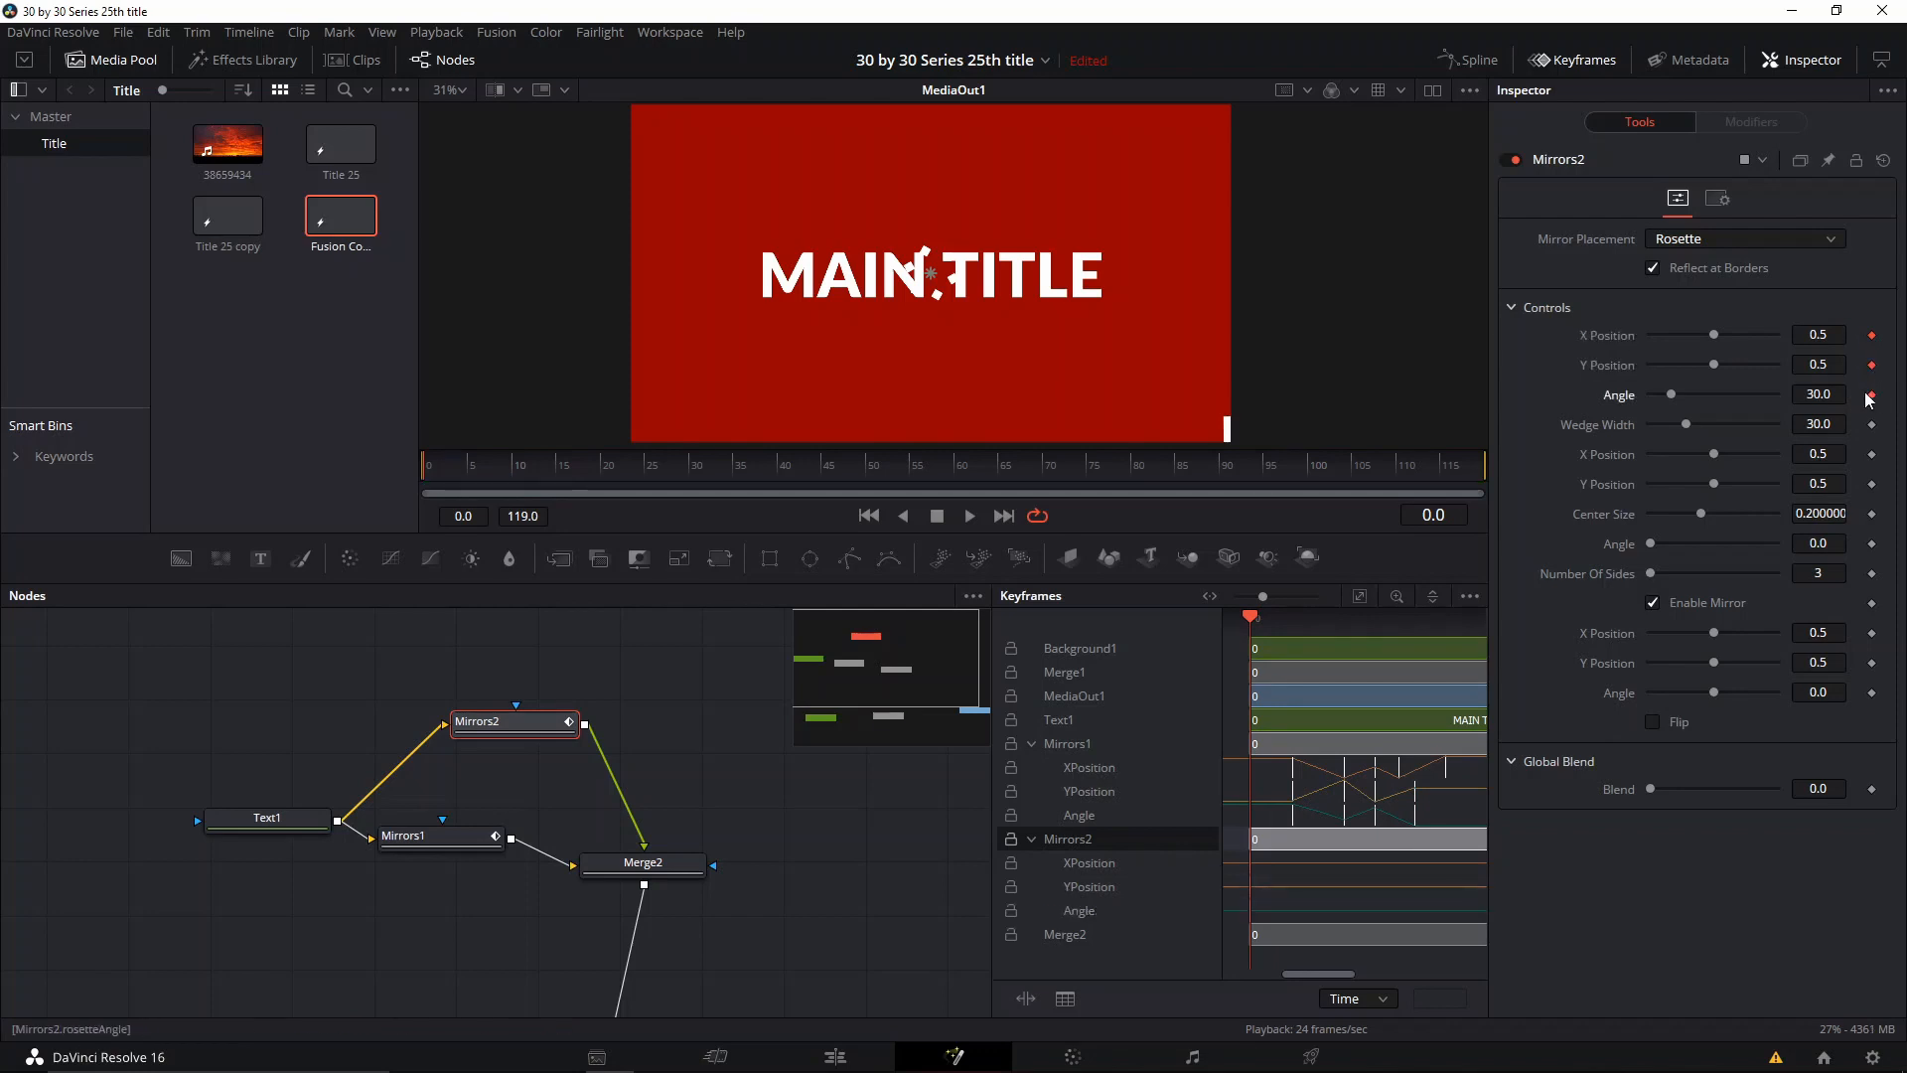
# Step: At frame 10, set the Mirrors2 rosette X Position to 0.898, Y Position to 0.197 and Angle to 78.0
pyautogui.click(518, 480)
pyautogui.moveTo(515, 474); pyautogui.dragTo(515, 474)
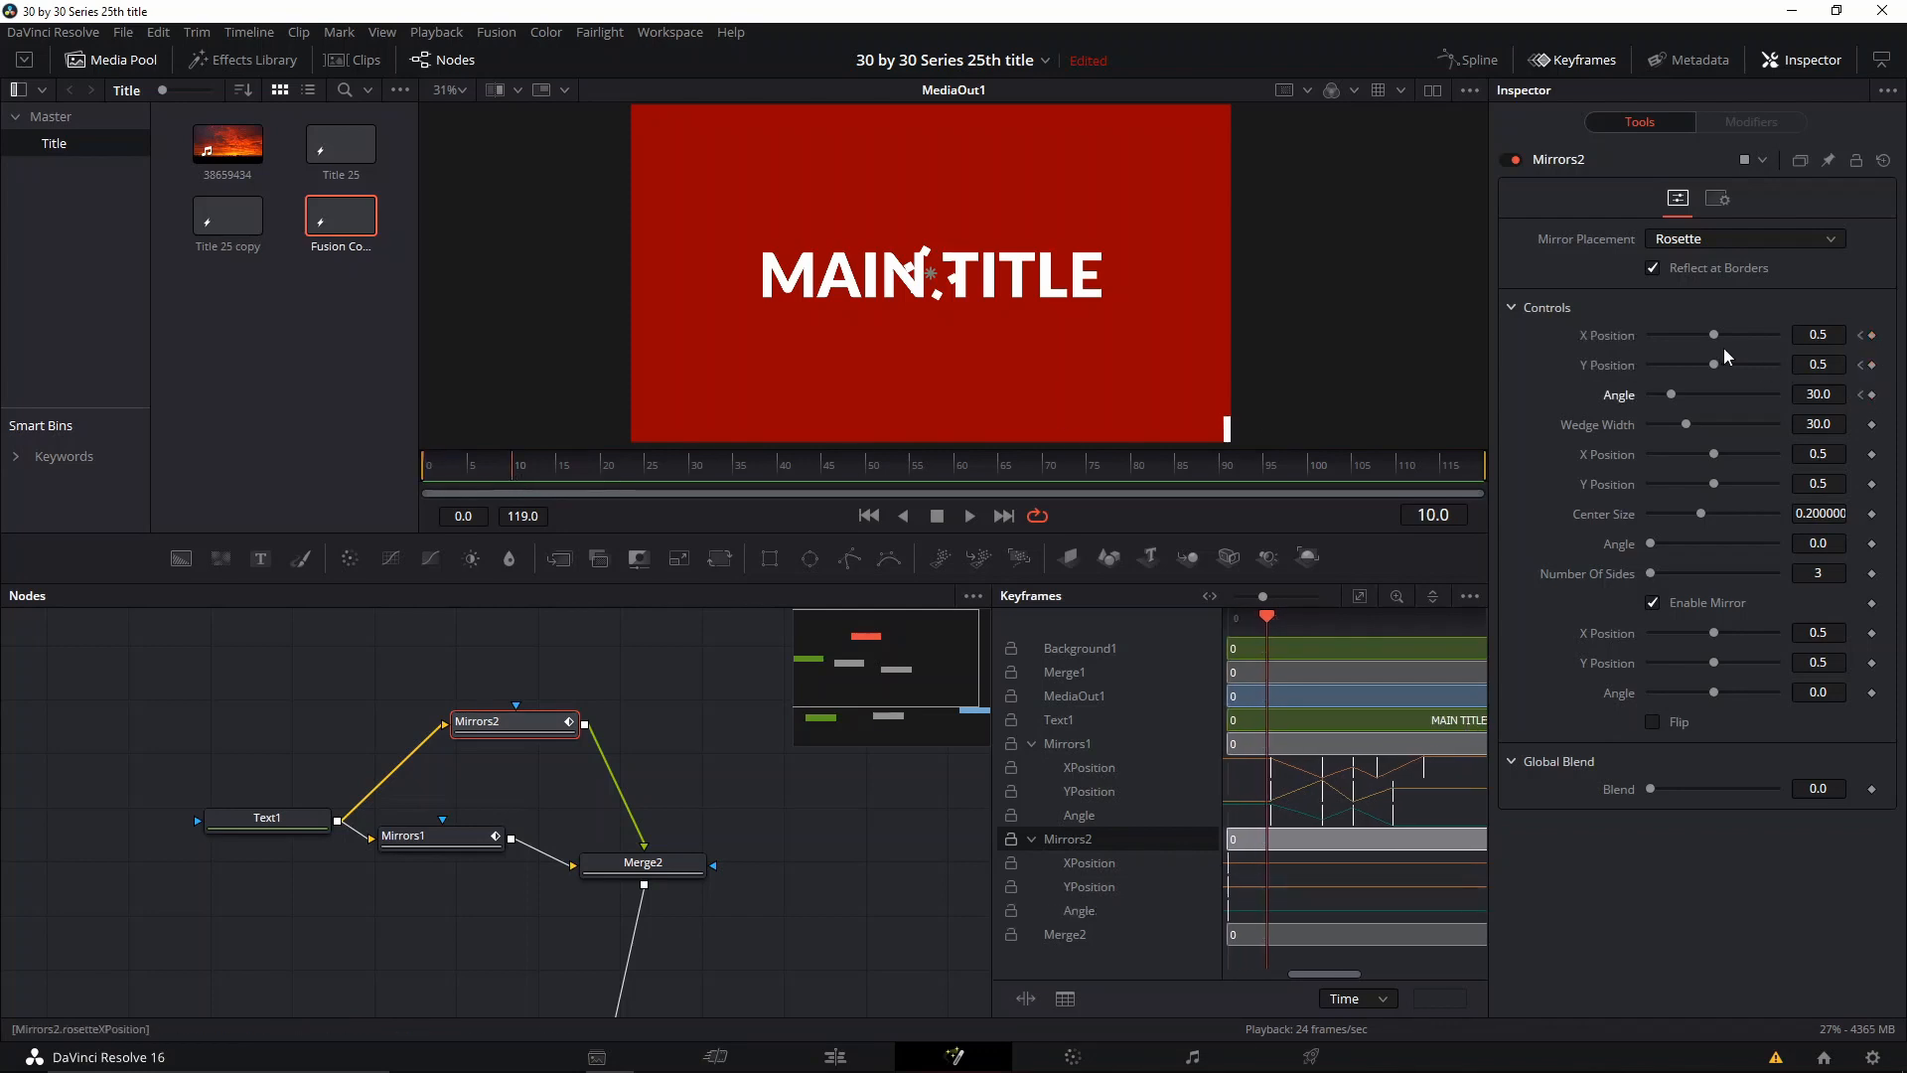
pyautogui.moveTo(1714, 337); pyautogui.dragTo(1718, 397)
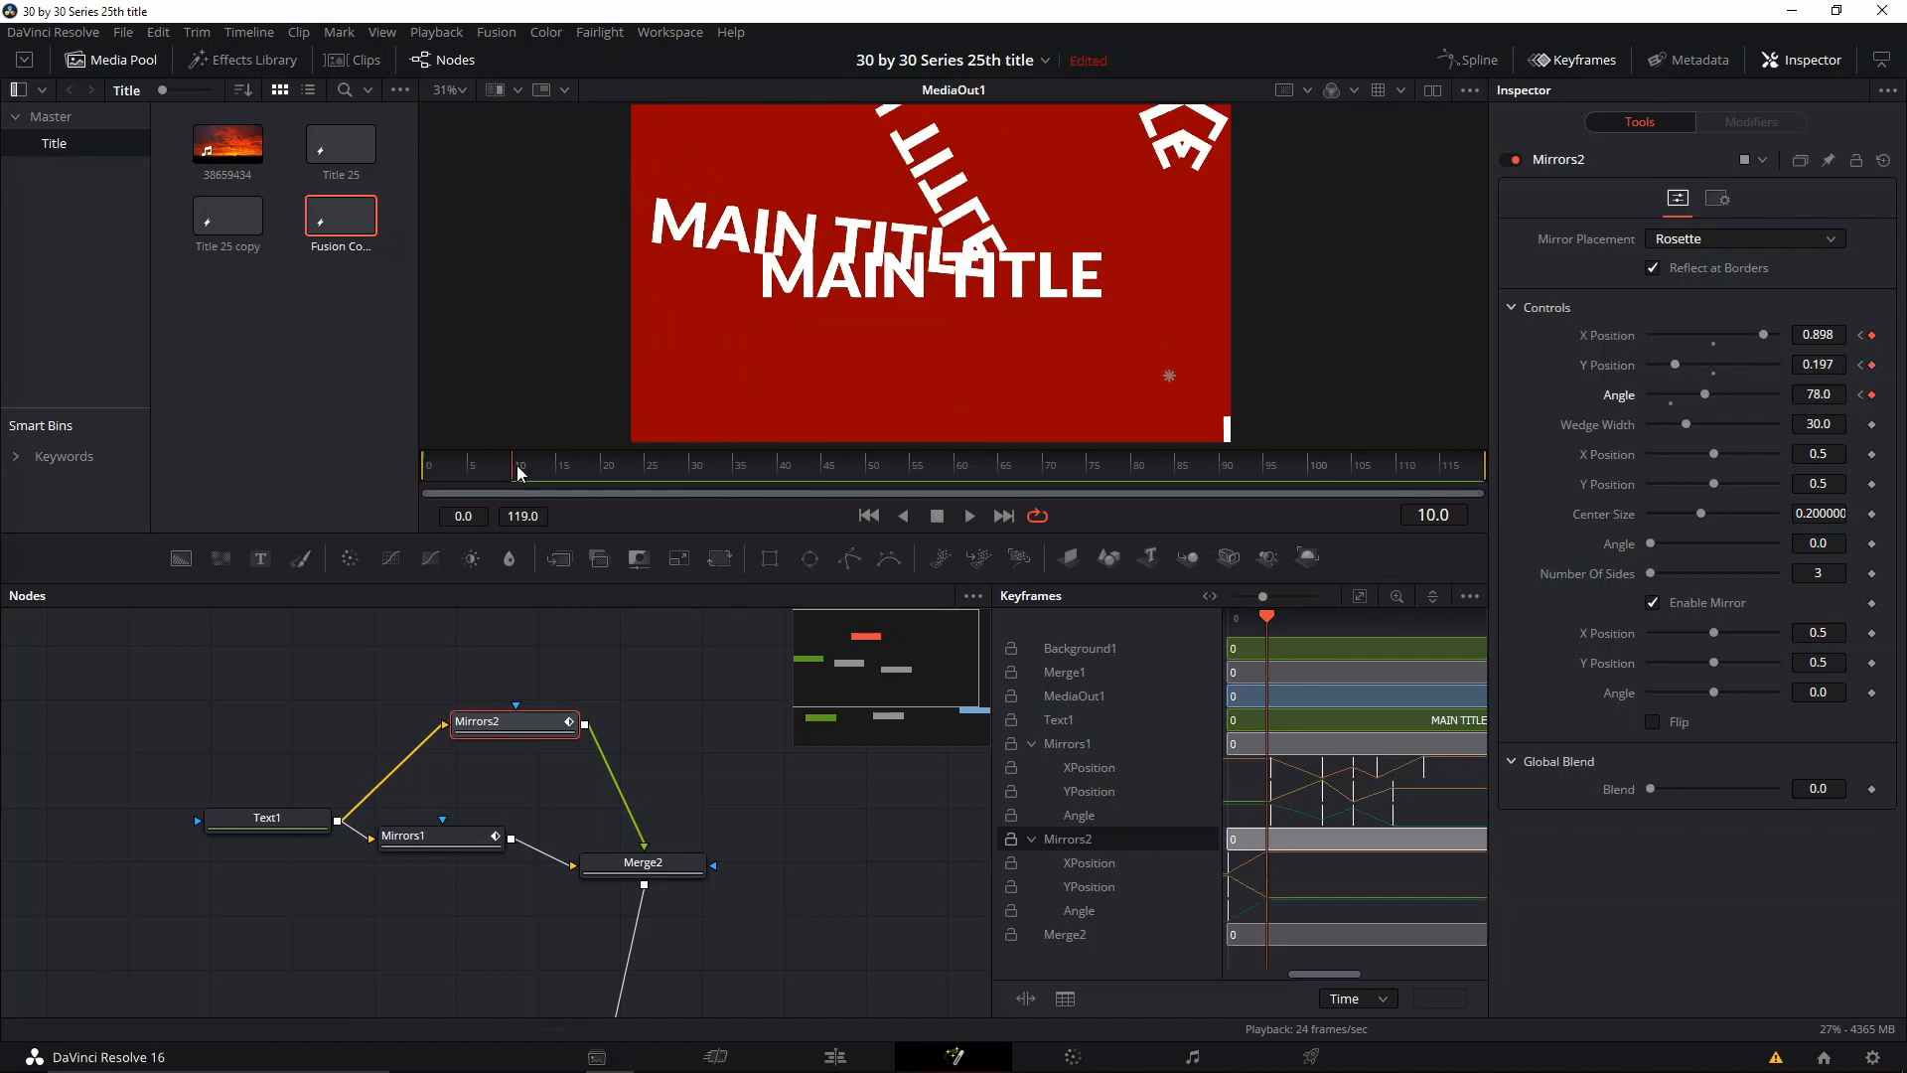
# Step: Keyframe the Mirrors2 rosette X Position at 0.244 a few frames further on and Y Position at 0.543 at frame 18
pyautogui.moveTo(517, 473); pyautogui.dragTo(538, 468)
pyautogui.moveTo(1761, 344); pyautogui.dragTo(1657, 345)
pyautogui.moveTo(543, 464); pyautogui.dragTo(583, 464)
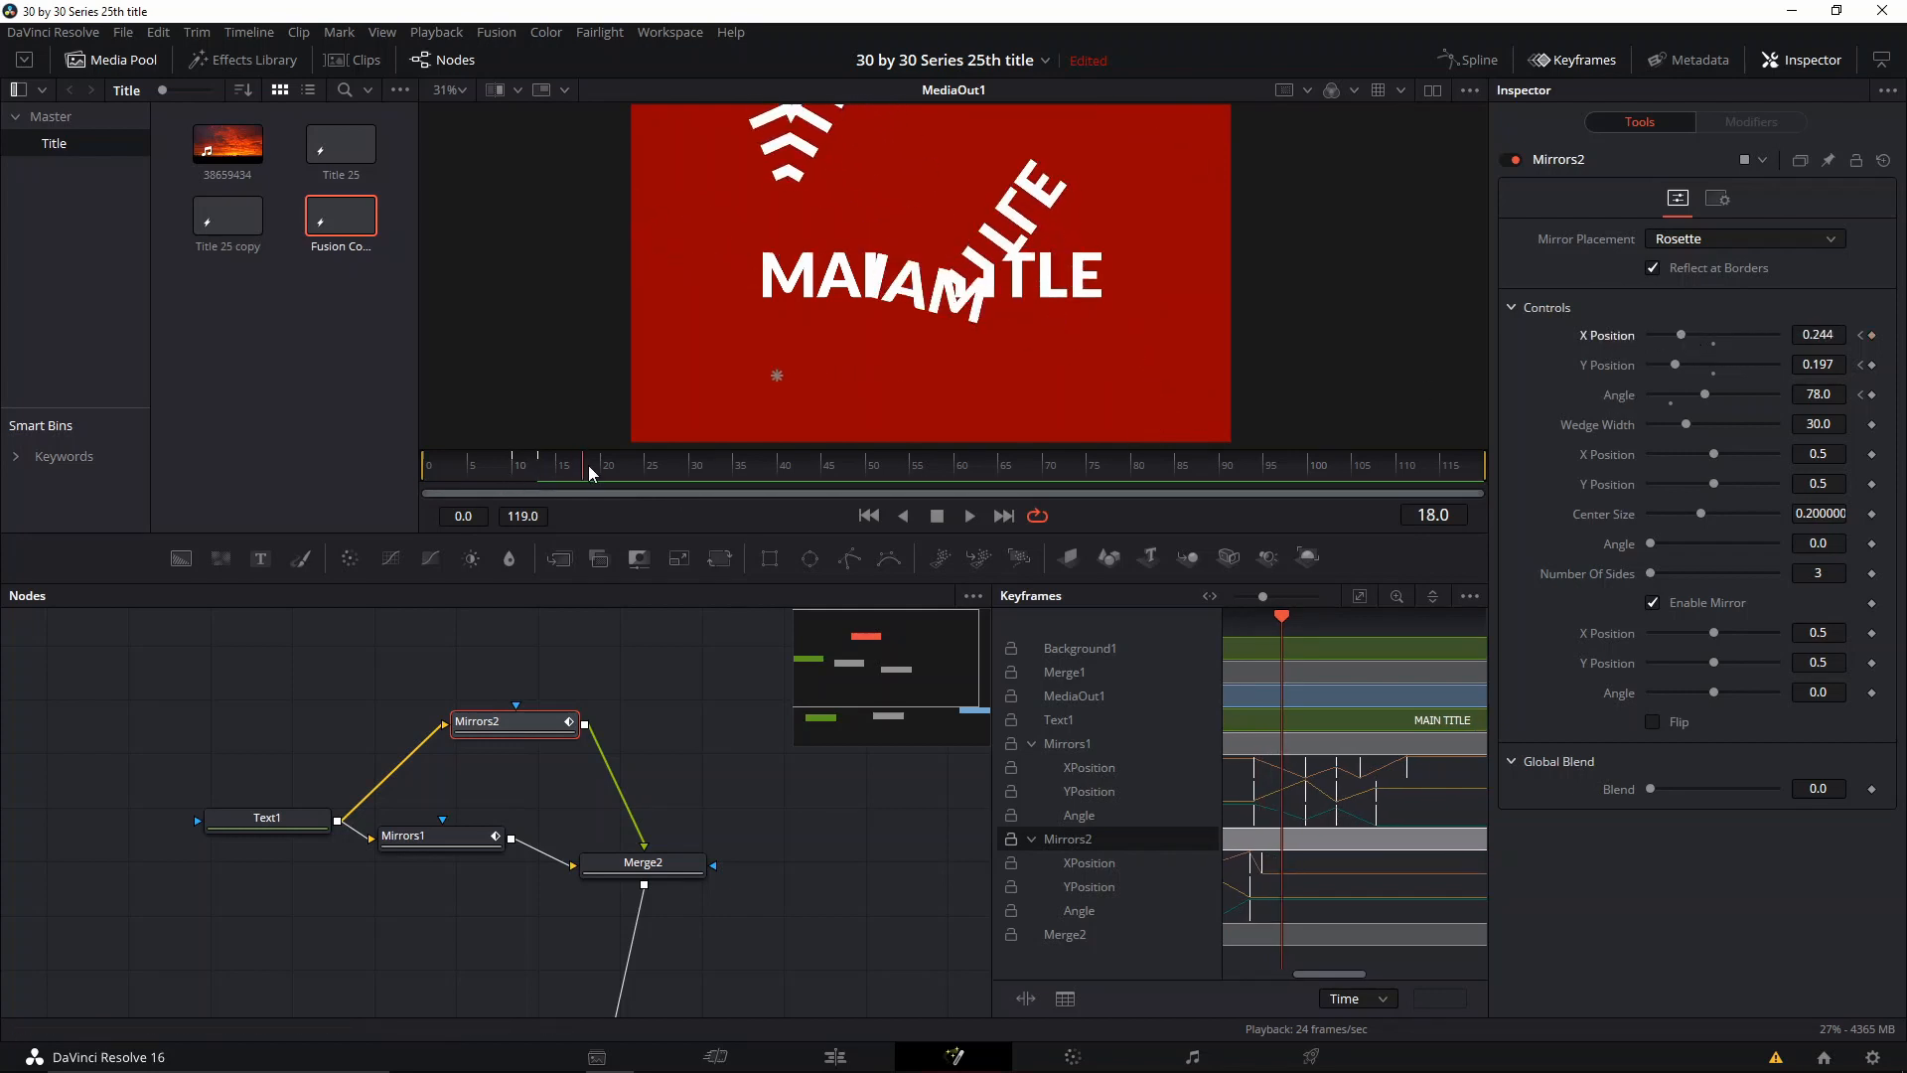
pyautogui.moveTo(1674, 368); pyautogui.dragTo(1719, 378)
pyautogui.moveTo(1714, 662); pyautogui.dragTo(1722, 665)
pyautogui.click(1713, 674)
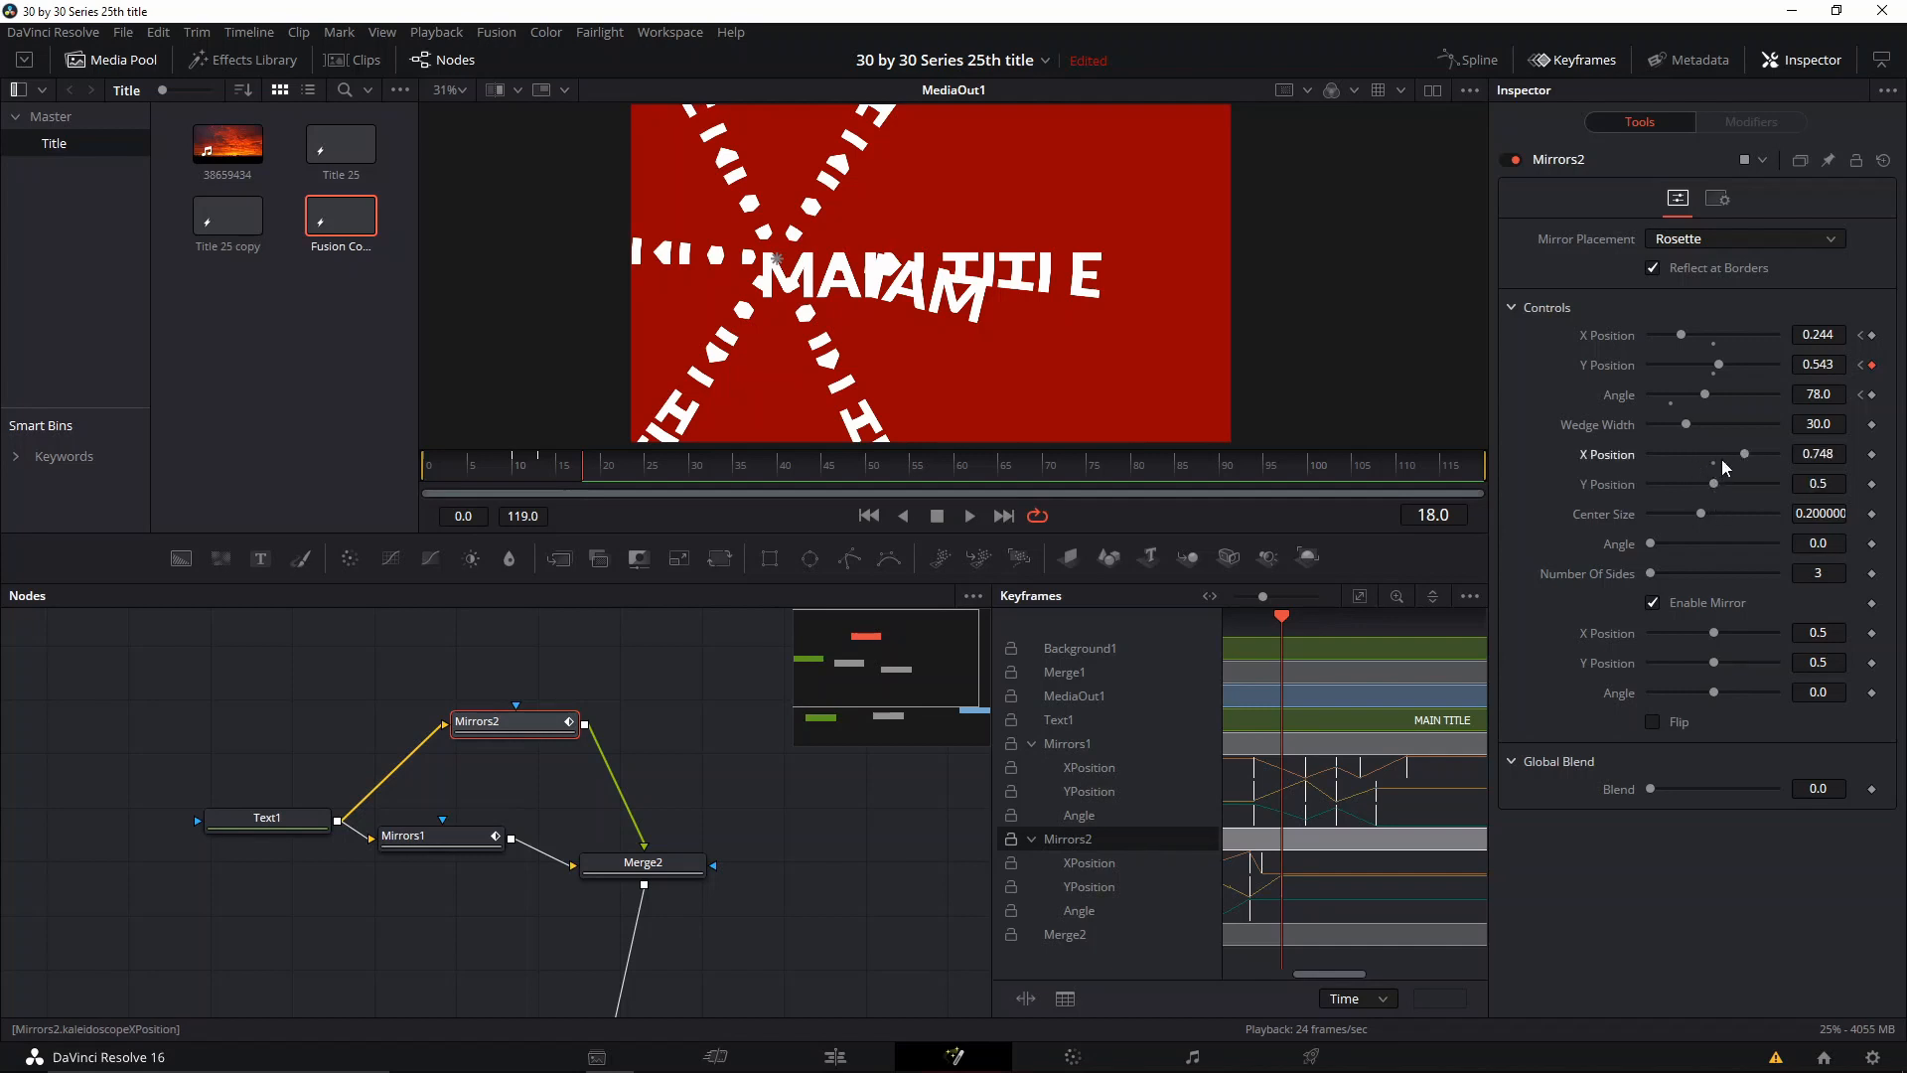
pyautogui.click(1713, 463)
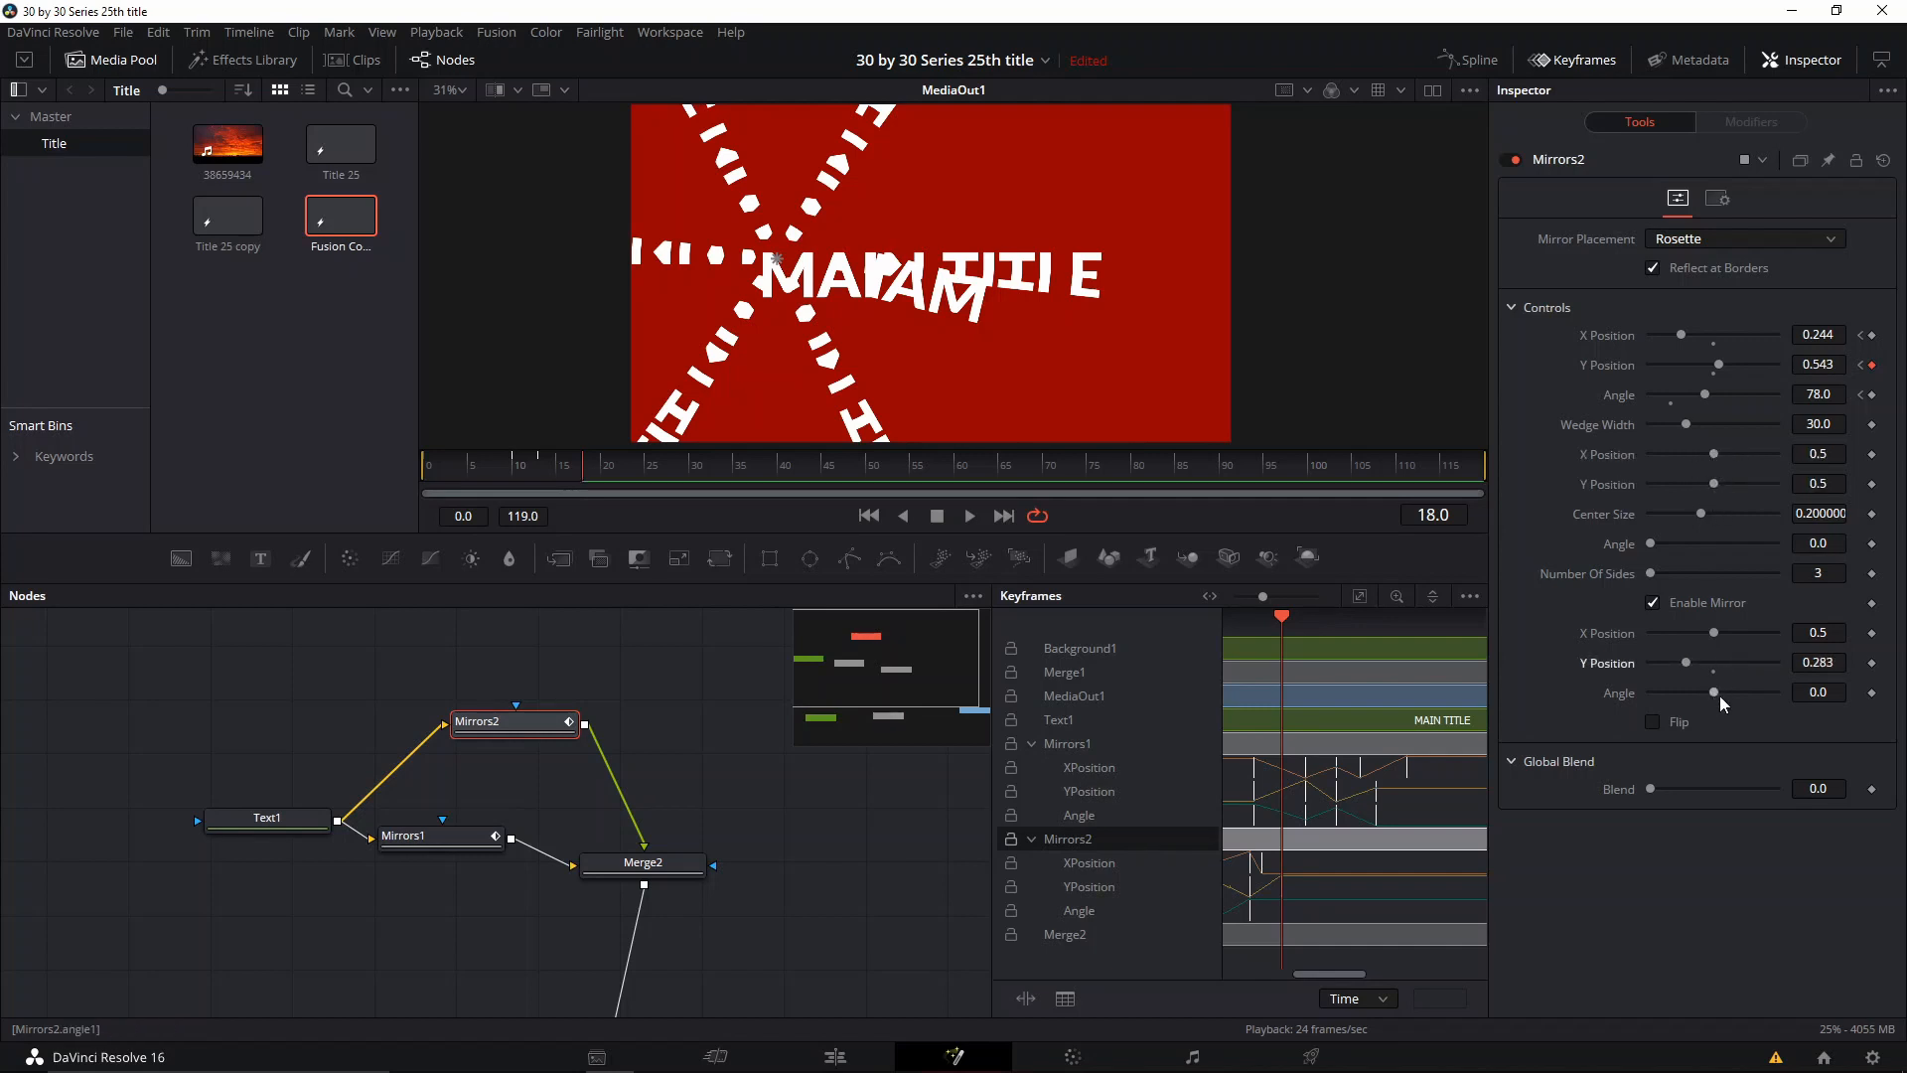
pyautogui.click(1713, 672)
# Step: Keyframe the Mirrors2 rosette Angle at 102.0 at frame 23, and X Position 0.654 with Y Position 0.535 at frame 28
pyautogui.moveTo(569, 468); pyautogui.dragTo(629, 468)
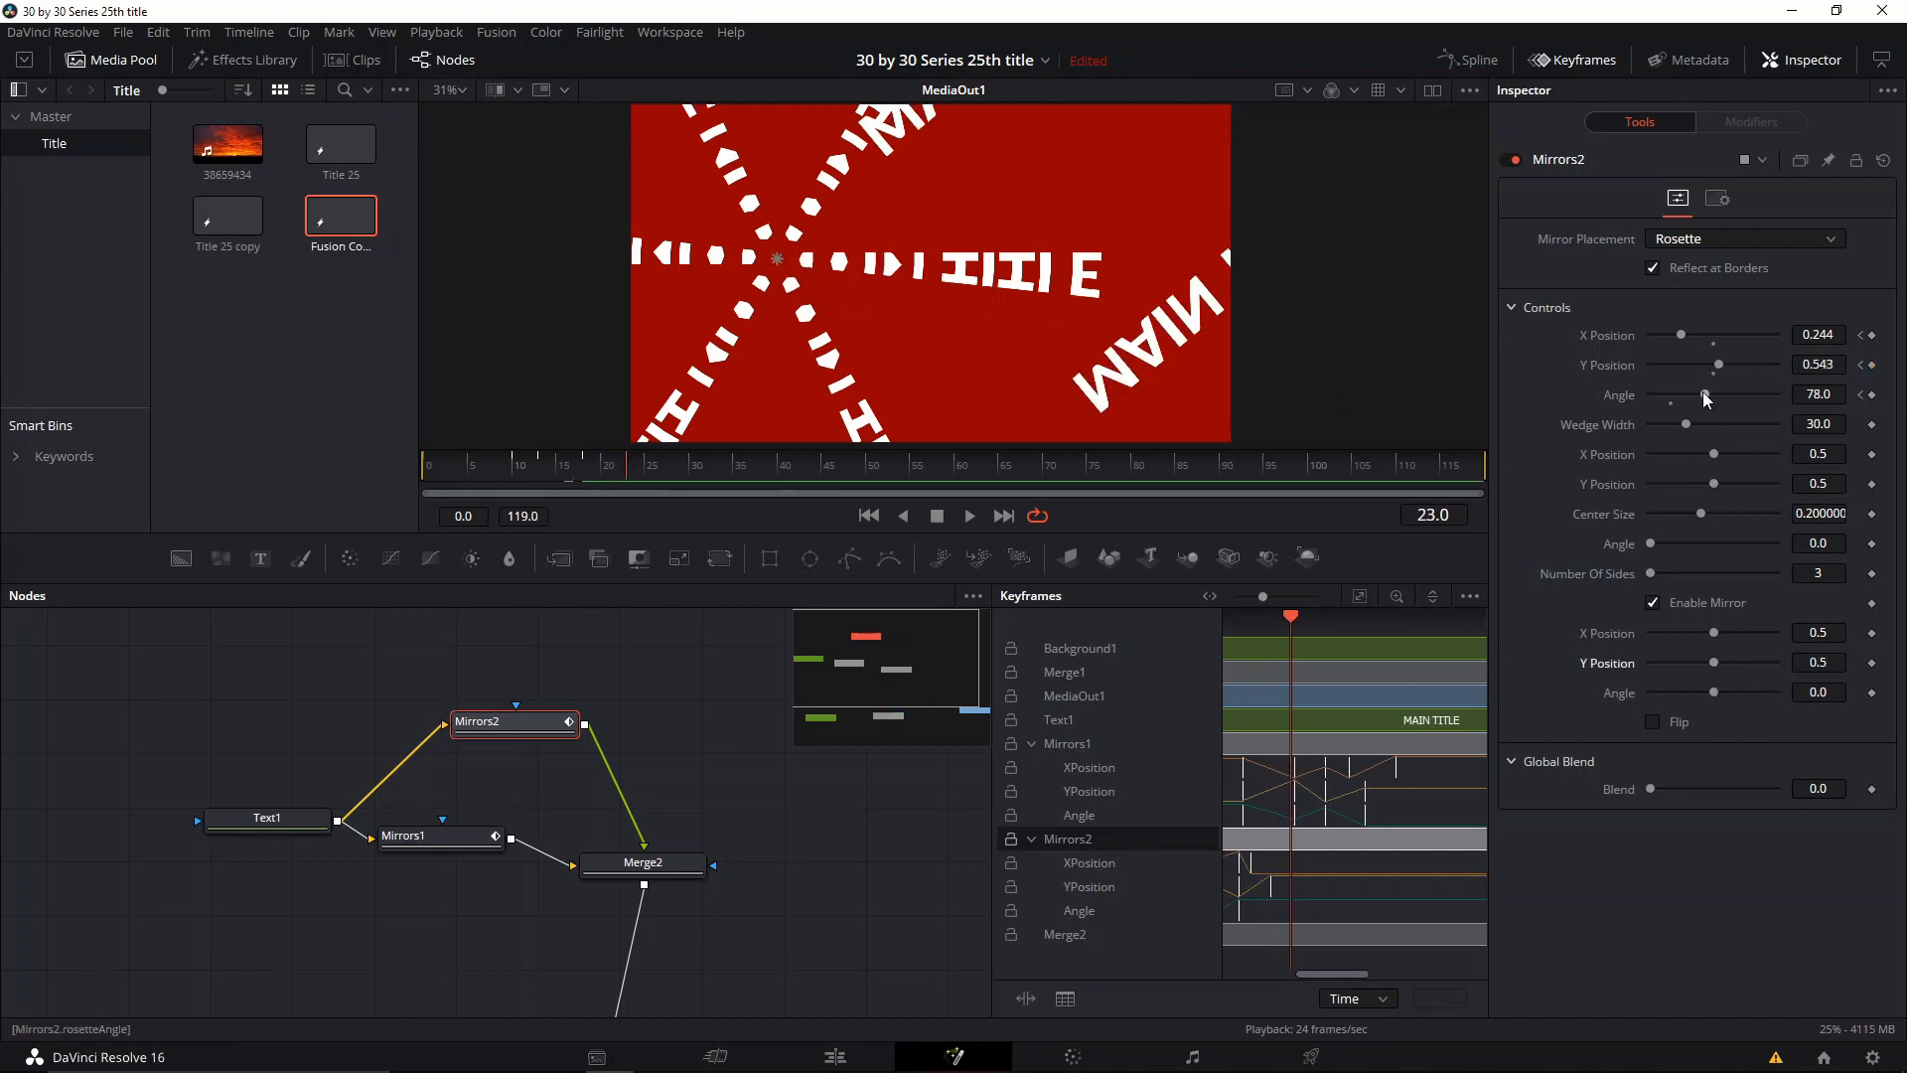
pyautogui.moveTo(1709, 394); pyautogui.dragTo(1740, 348)
pyautogui.click(672, 473)
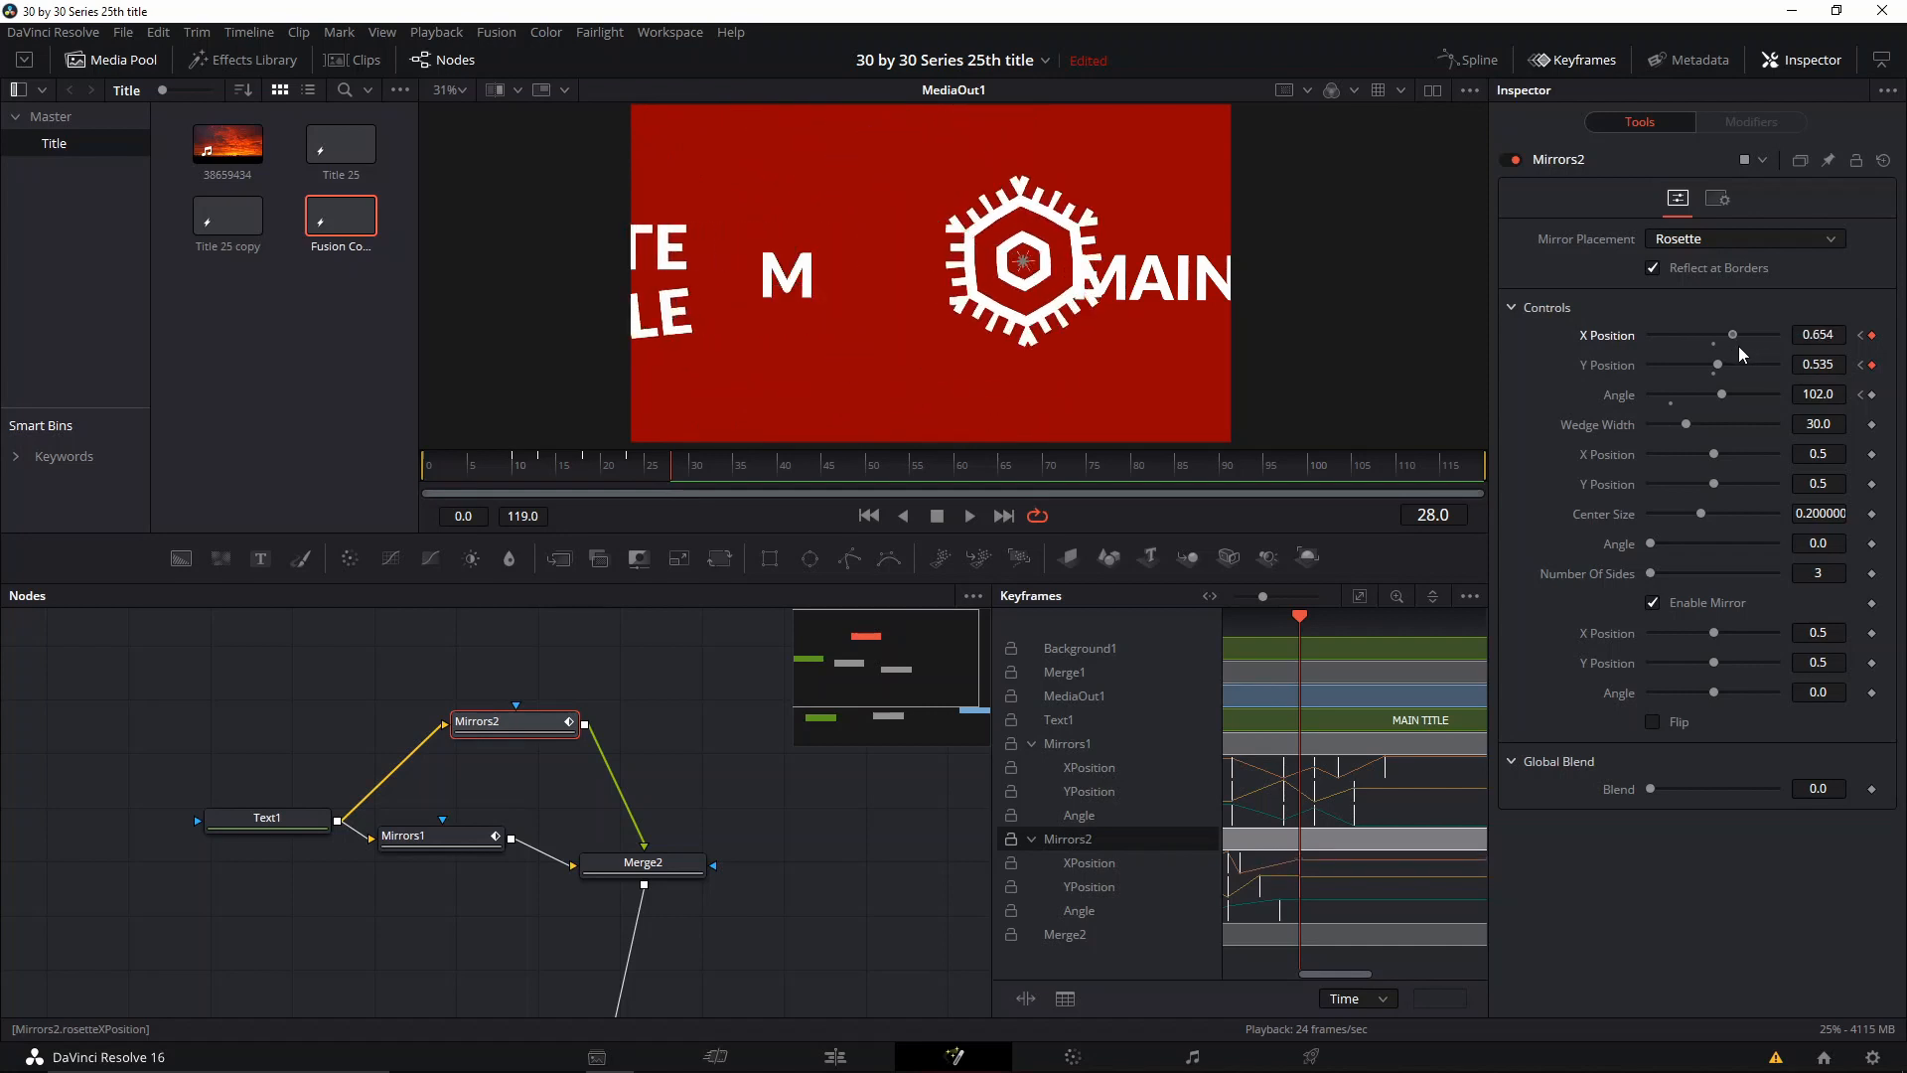
# Step: Set the Mirrors2 rosette Angle to 63.8 at frame 34, and X Position 0.528, Y Position 0.606, Angle 99.2, Wedge Width 41.35 at frame 38
pyautogui.moveTo(688, 463); pyautogui.dragTo(731, 472)
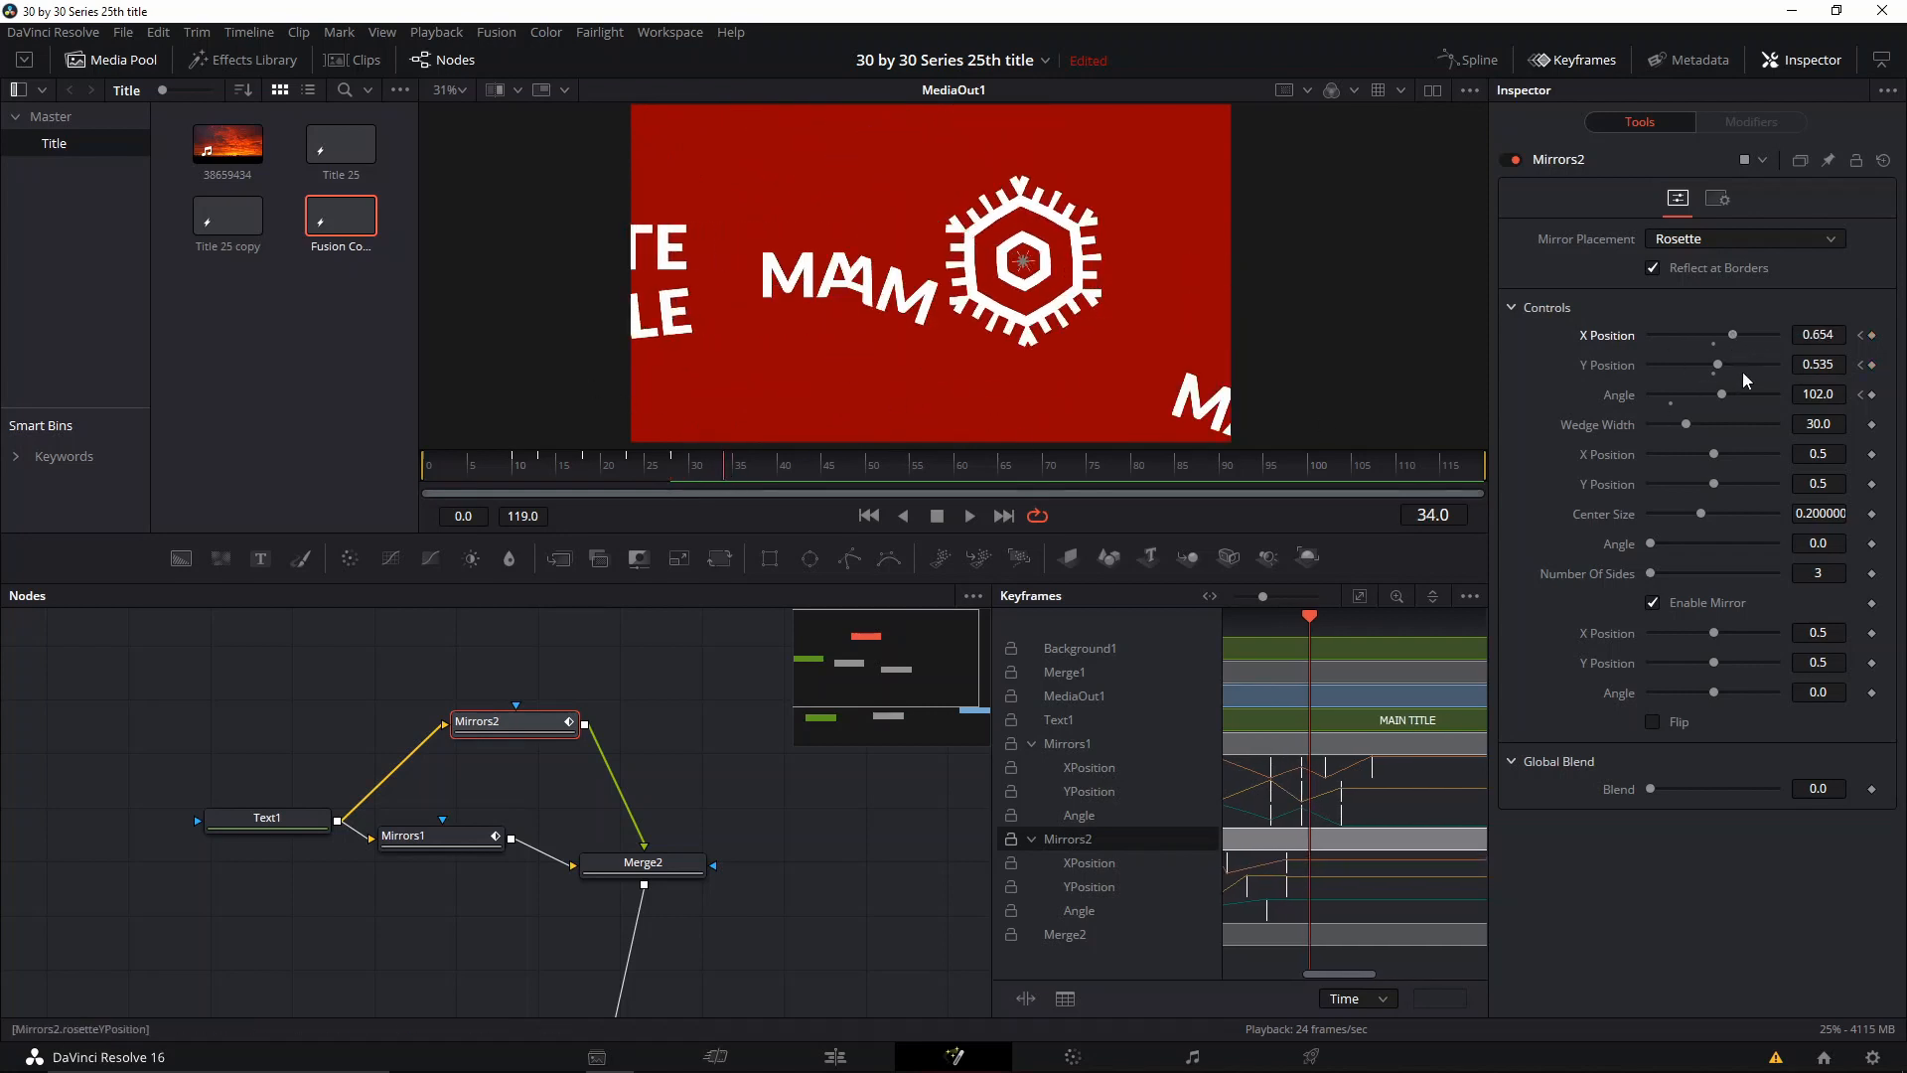
pyautogui.moveTo(1721, 394); pyautogui.dragTo(1695, 402)
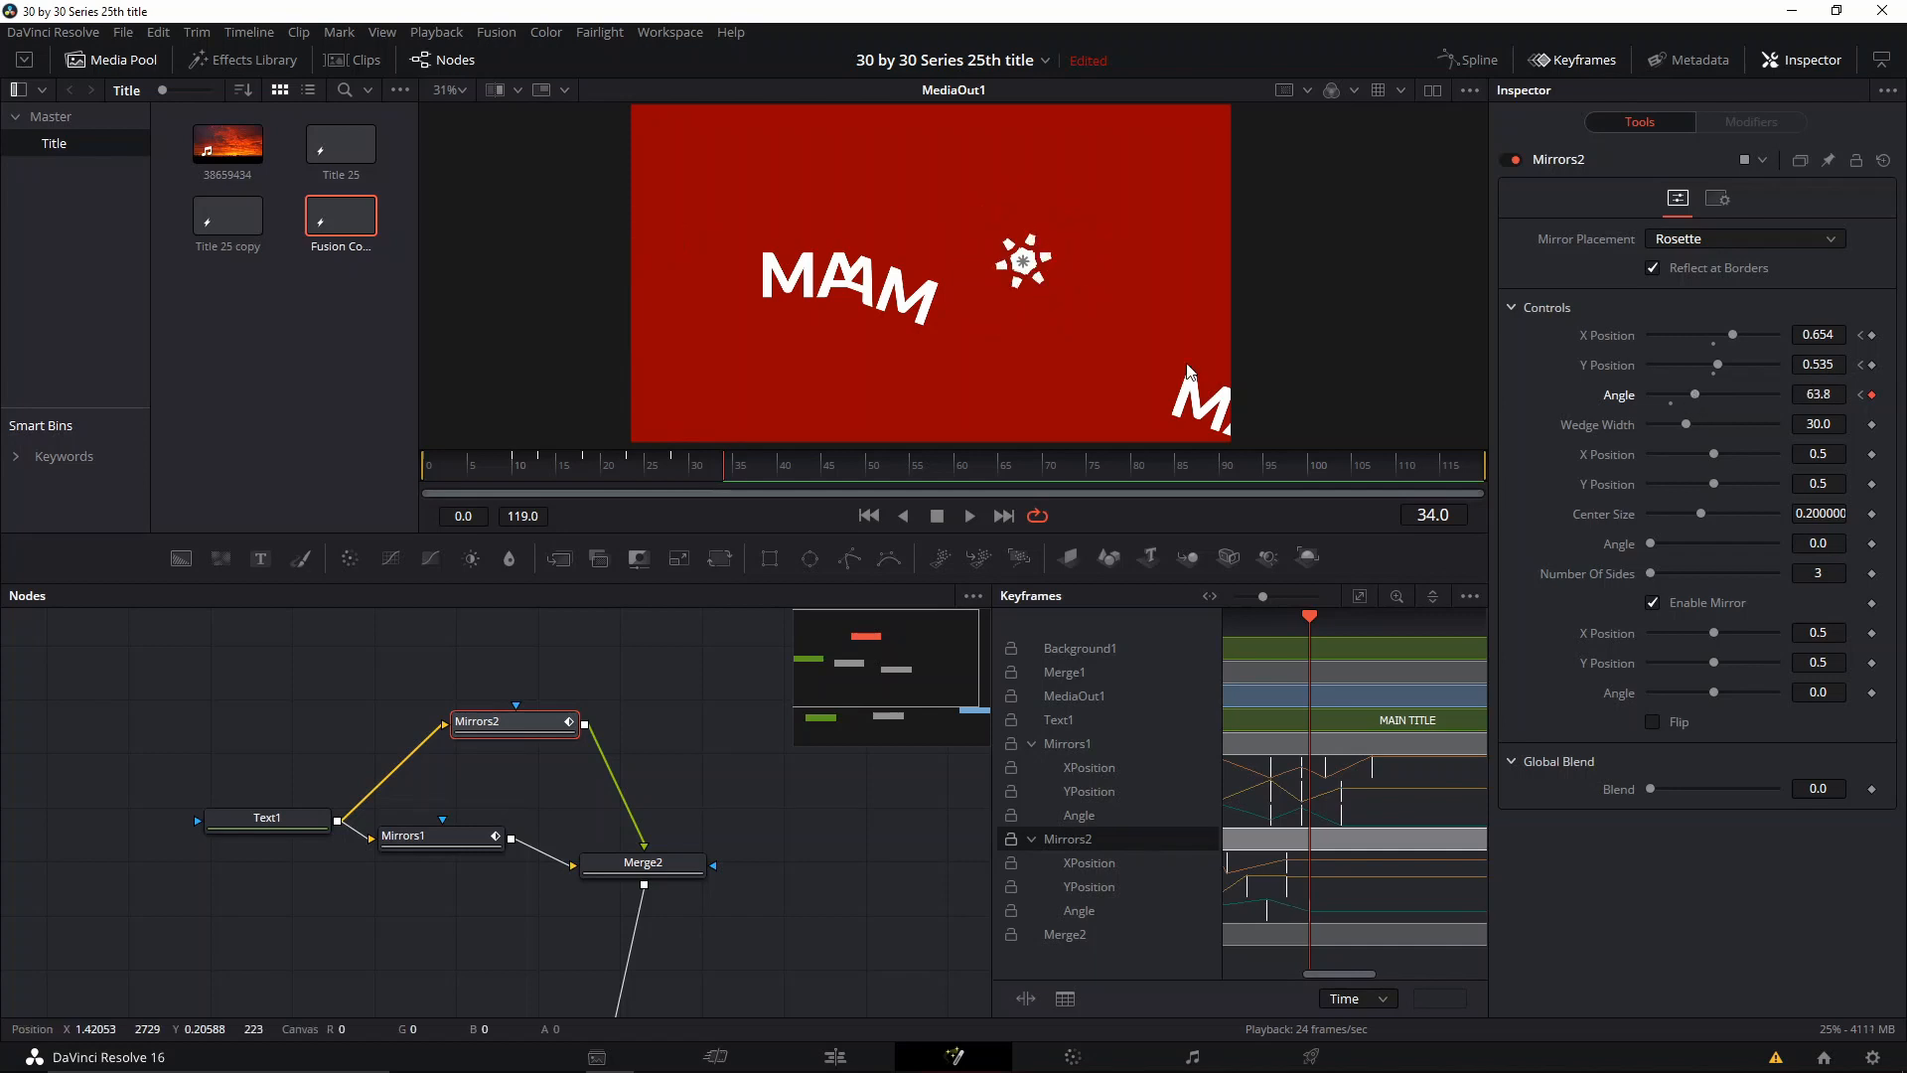
pyautogui.moveTo(733, 469); pyautogui.dragTo(799, 463)
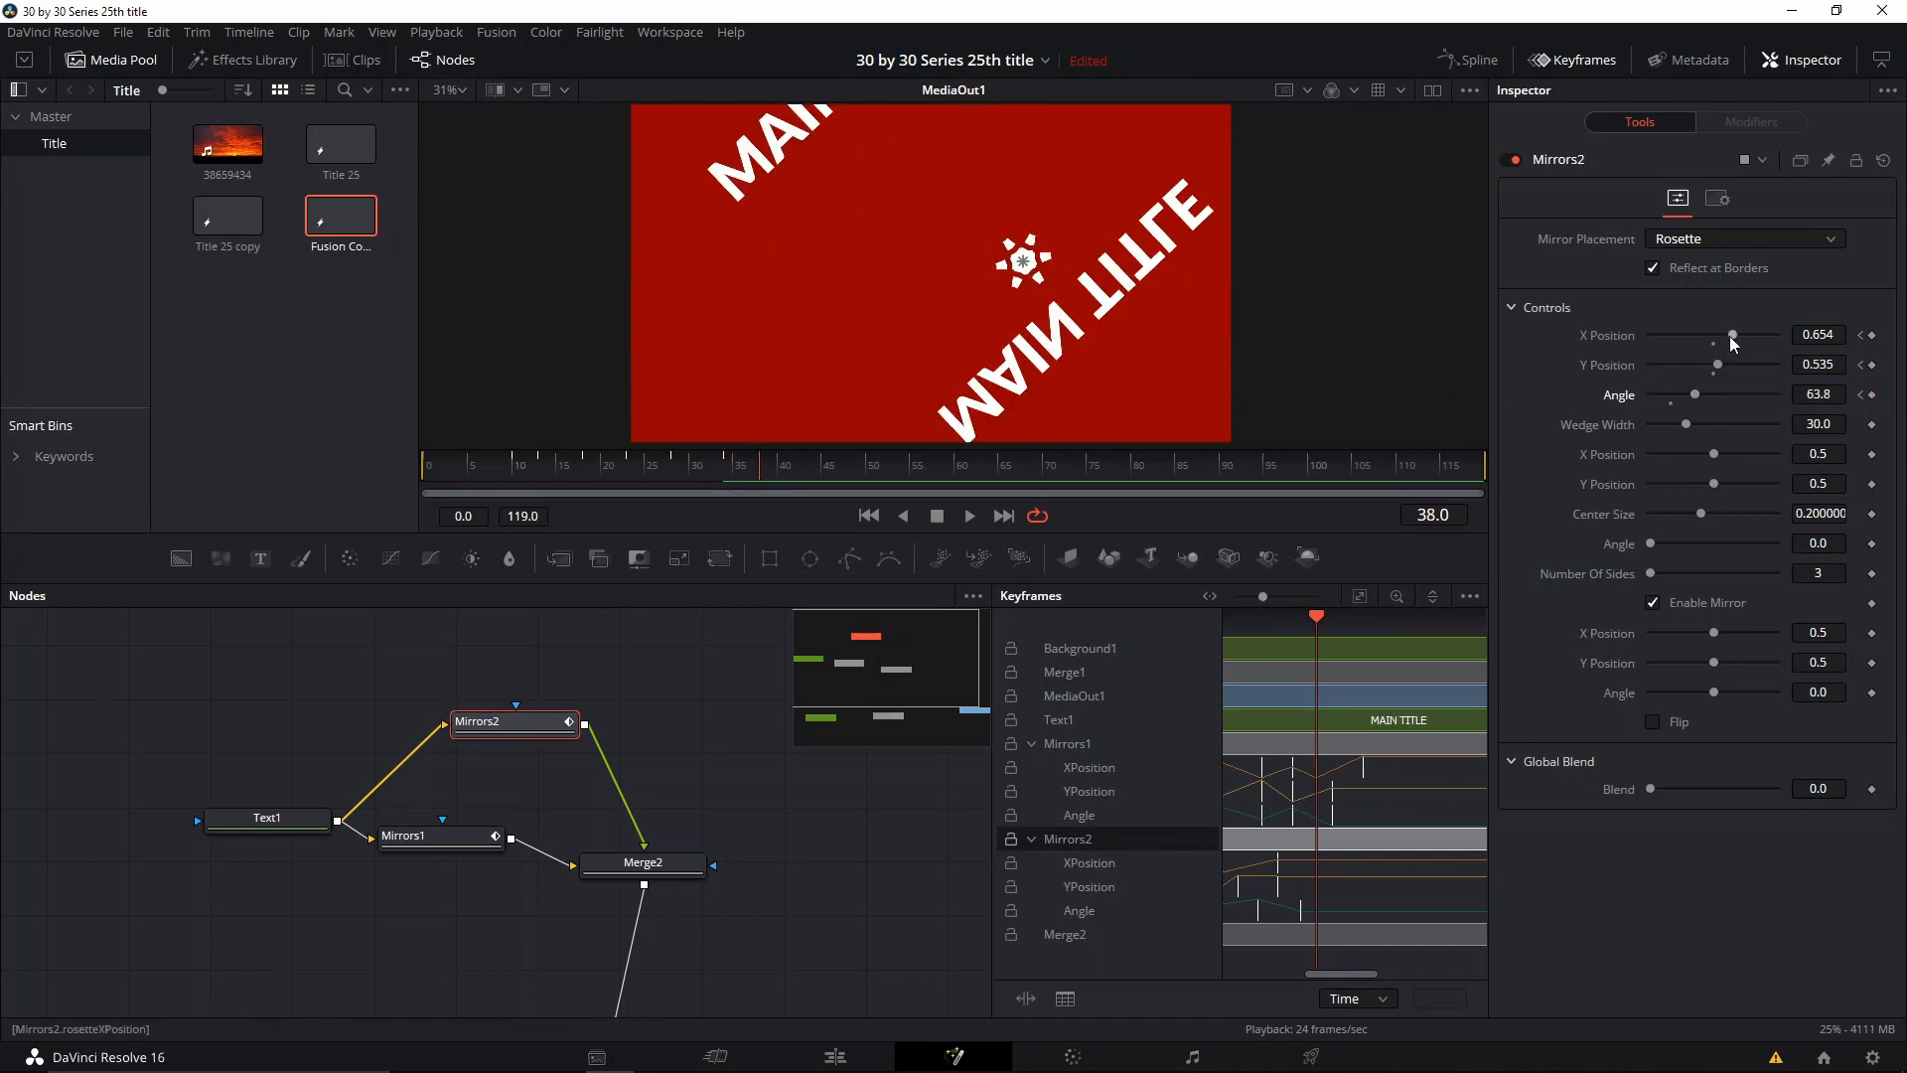
pyautogui.moveTo(1733, 343); pyautogui.dragTo(1704, 427)
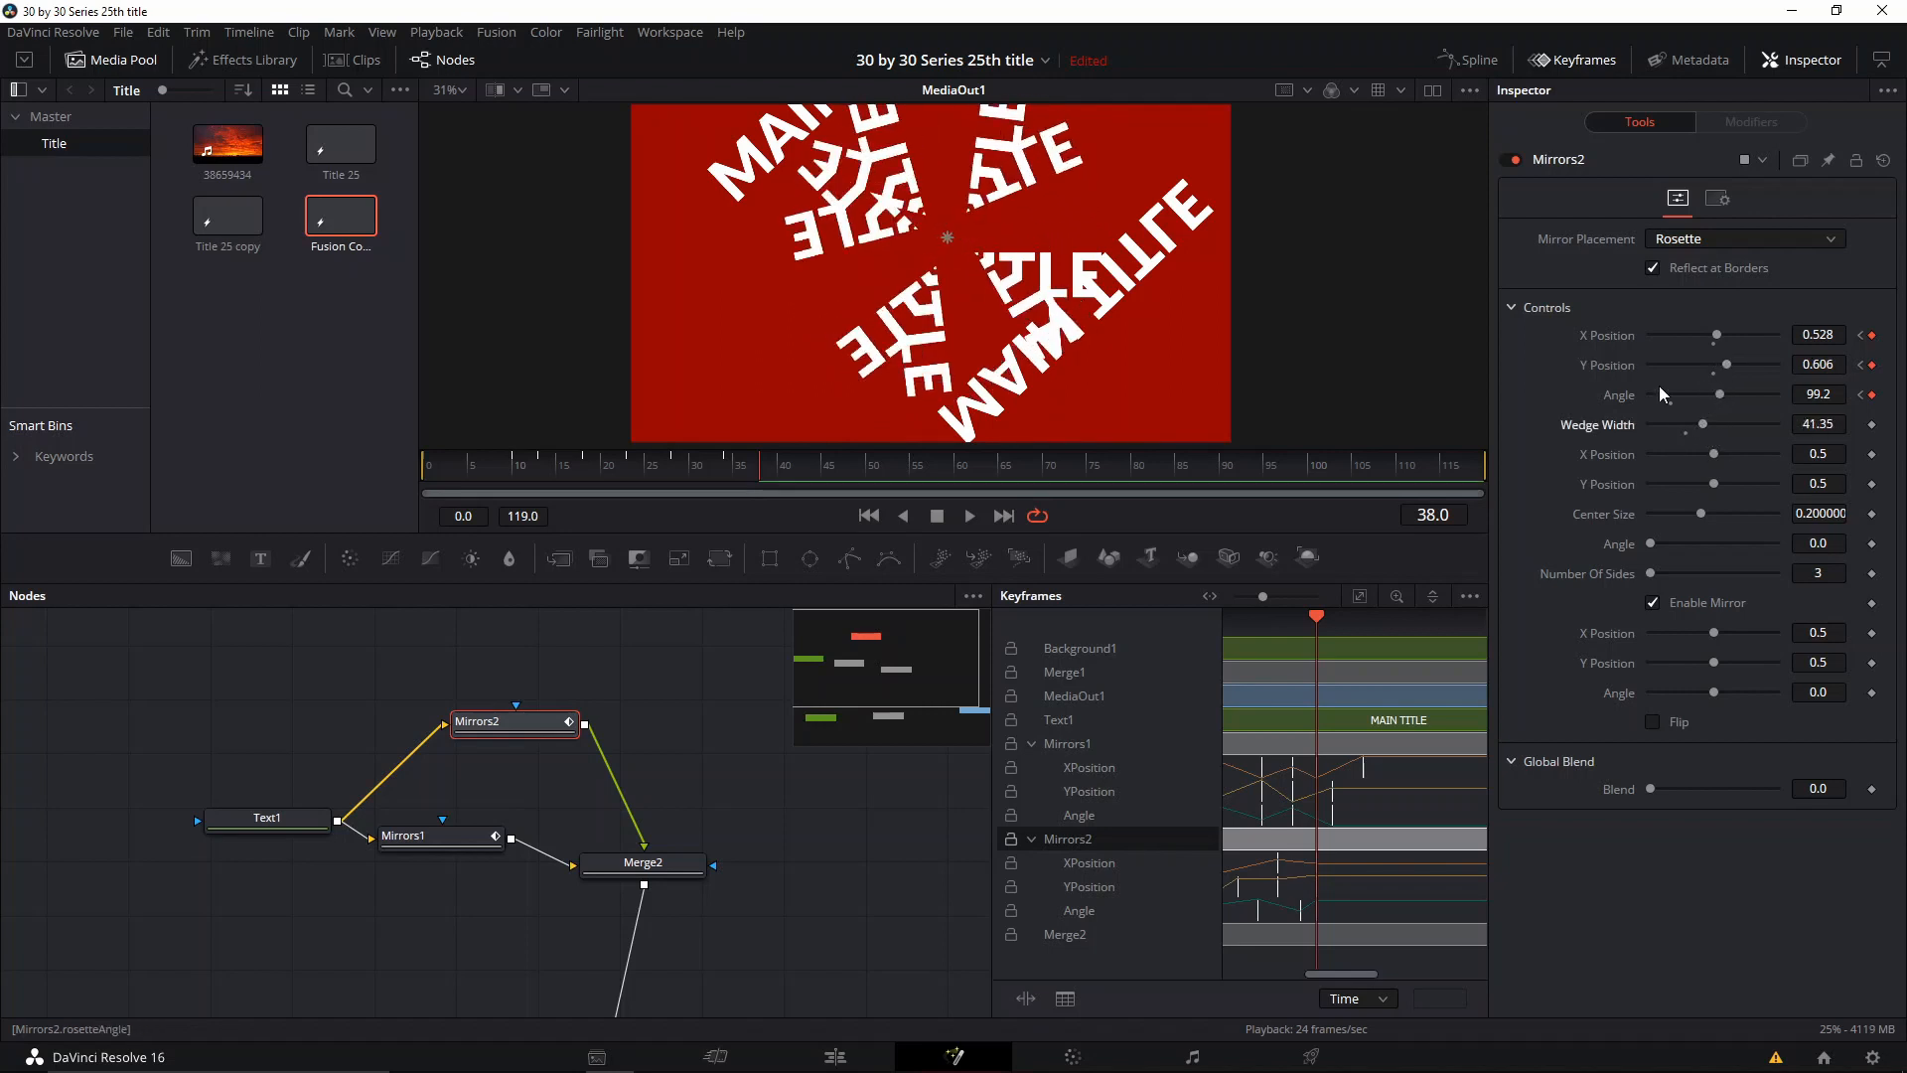
# Step: Keyframe the Mirrors2 rosette Wedge Width at 41.35 on frame 30 and at 72.25 on frame 37
pyautogui.moveTo(745, 468); pyautogui.dragTo(694, 469)
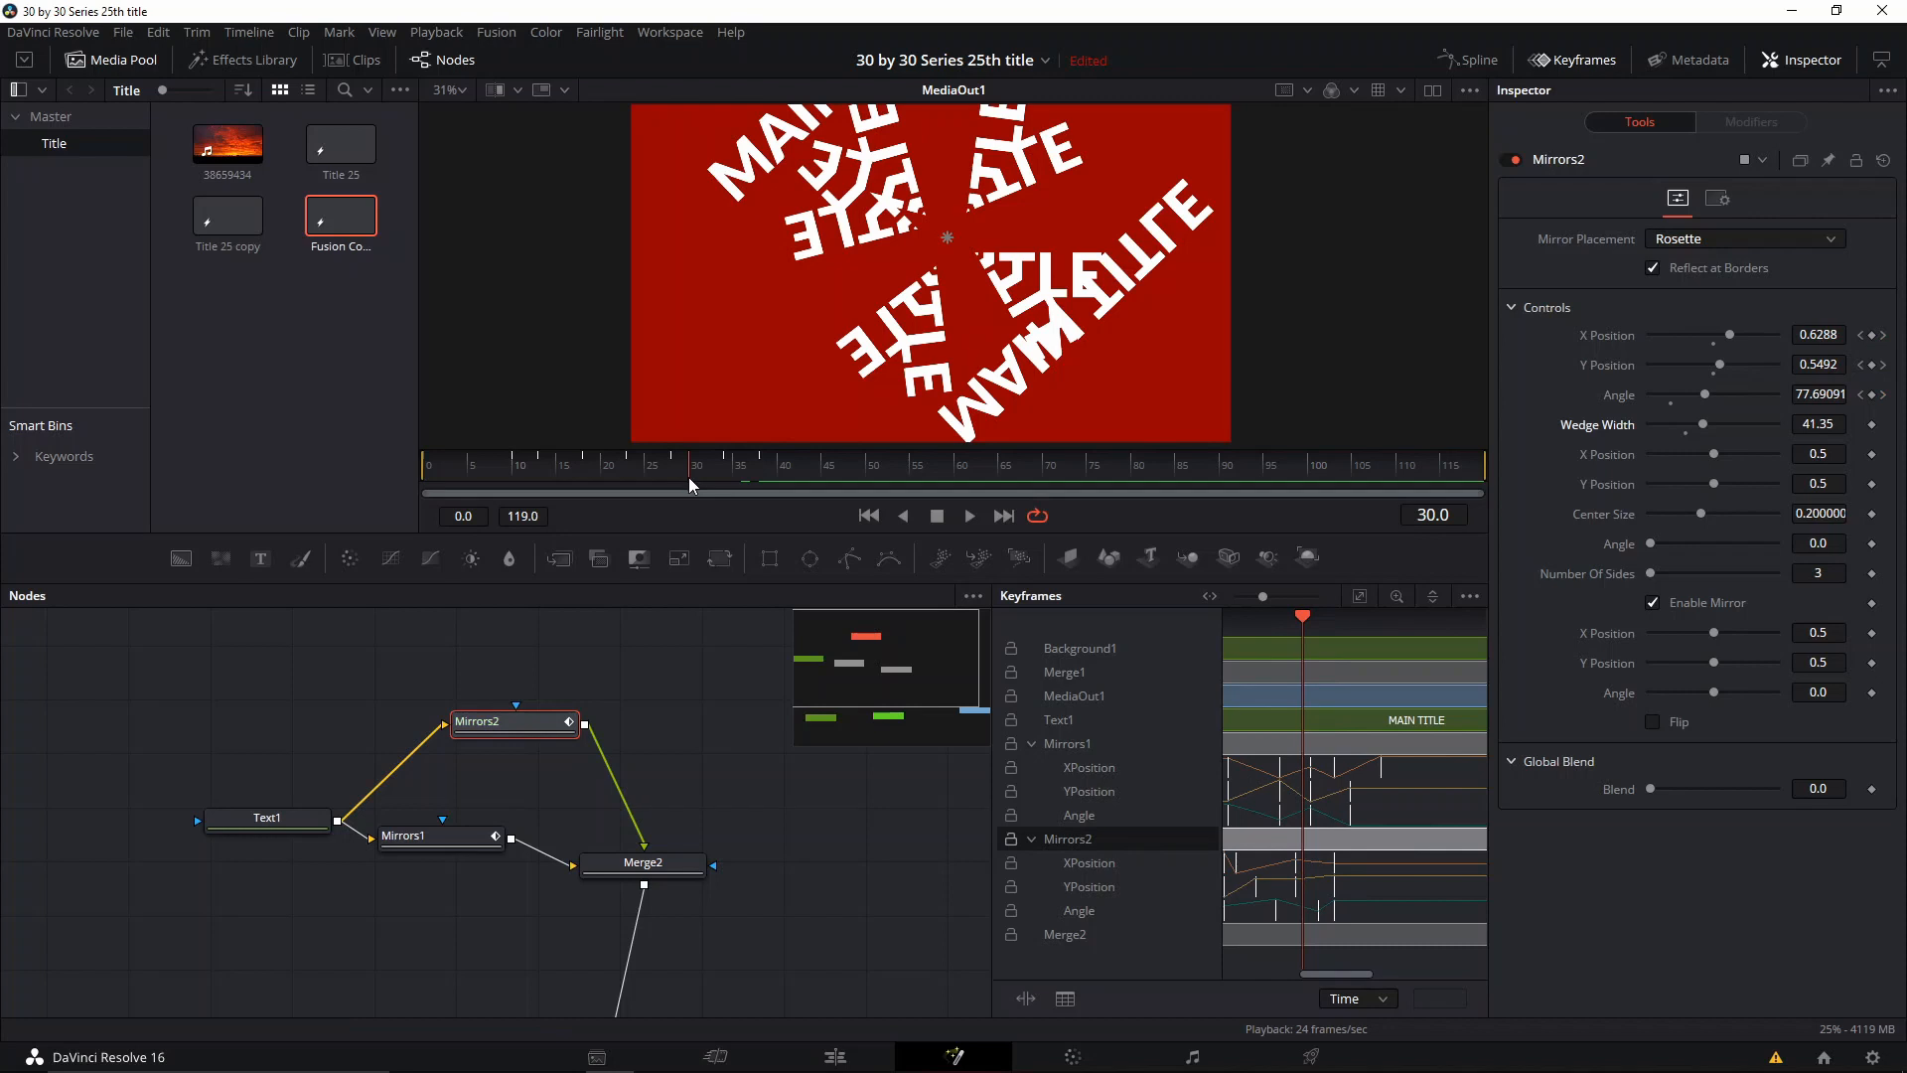
pyautogui.click(1871, 424)
pyautogui.click(754, 468)
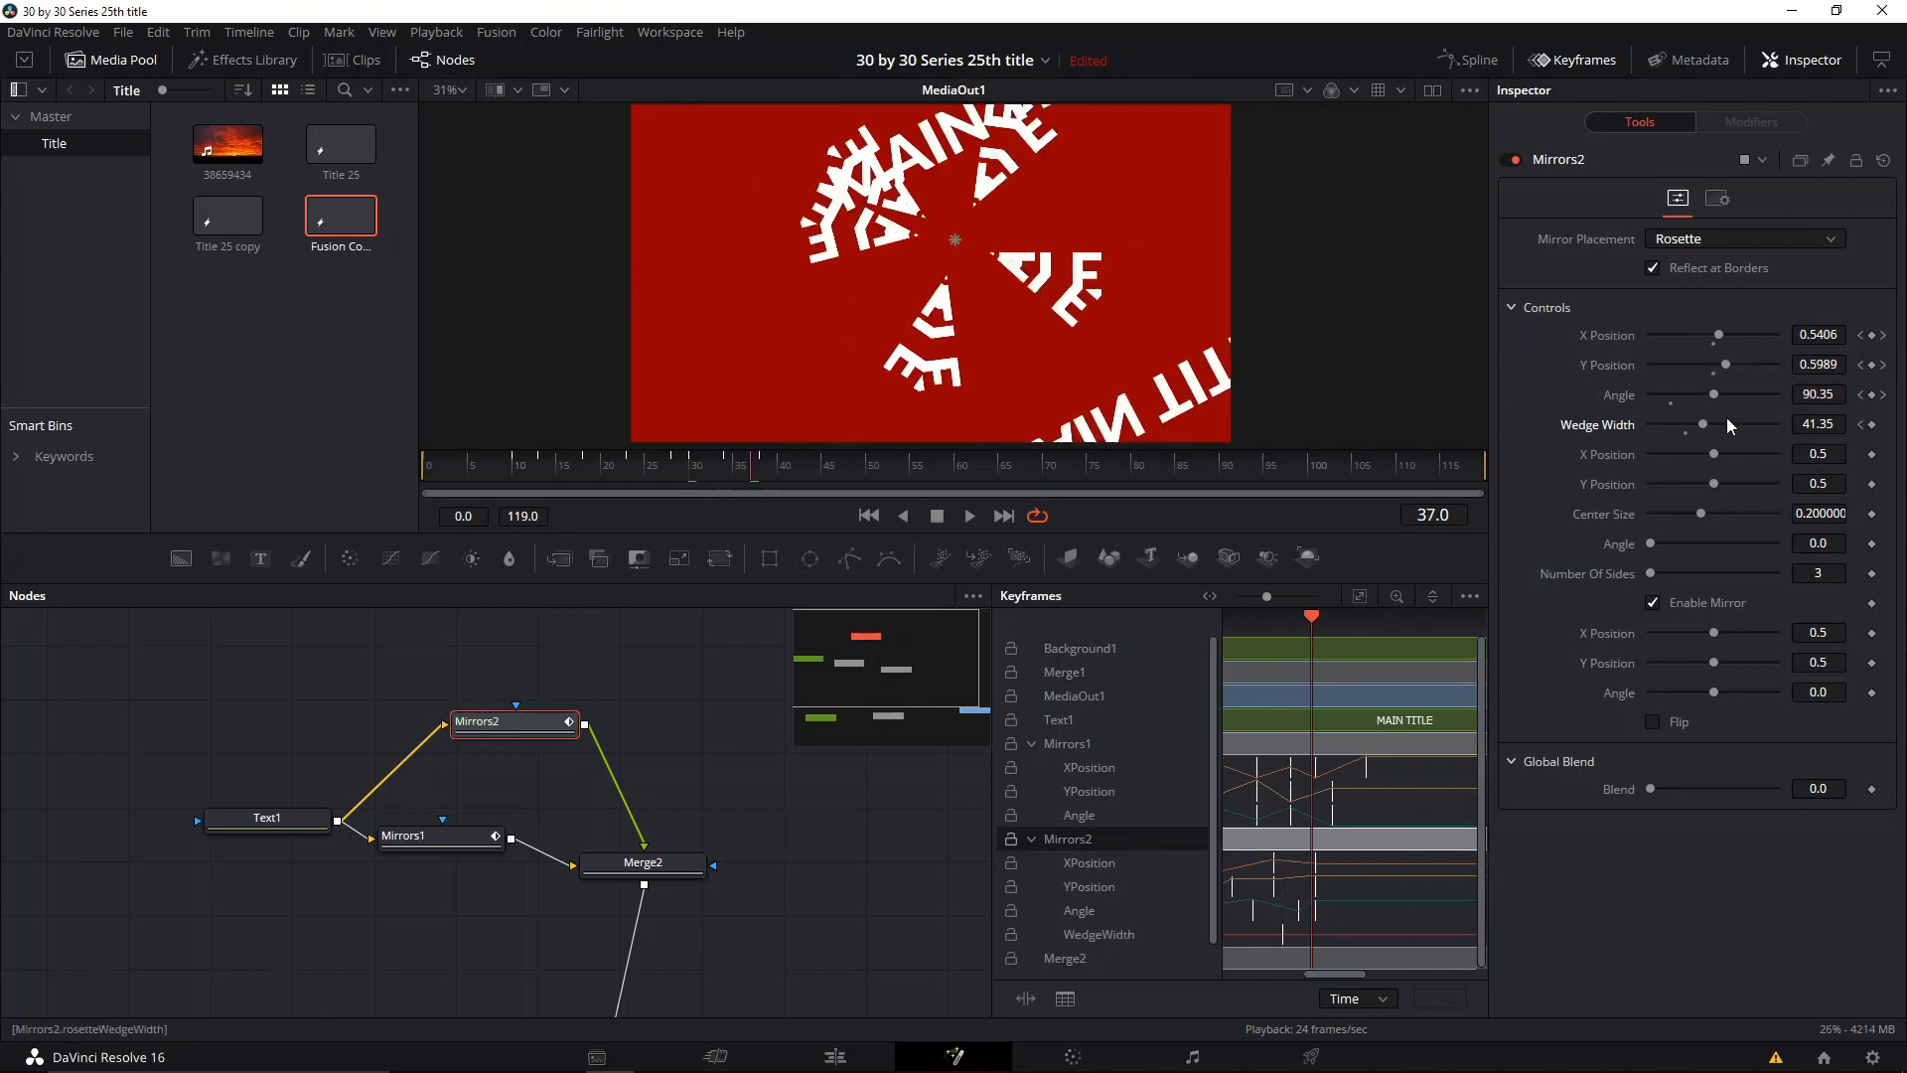
pyautogui.moveTo(1729, 428); pyautogui.dragTo(1750, 427)
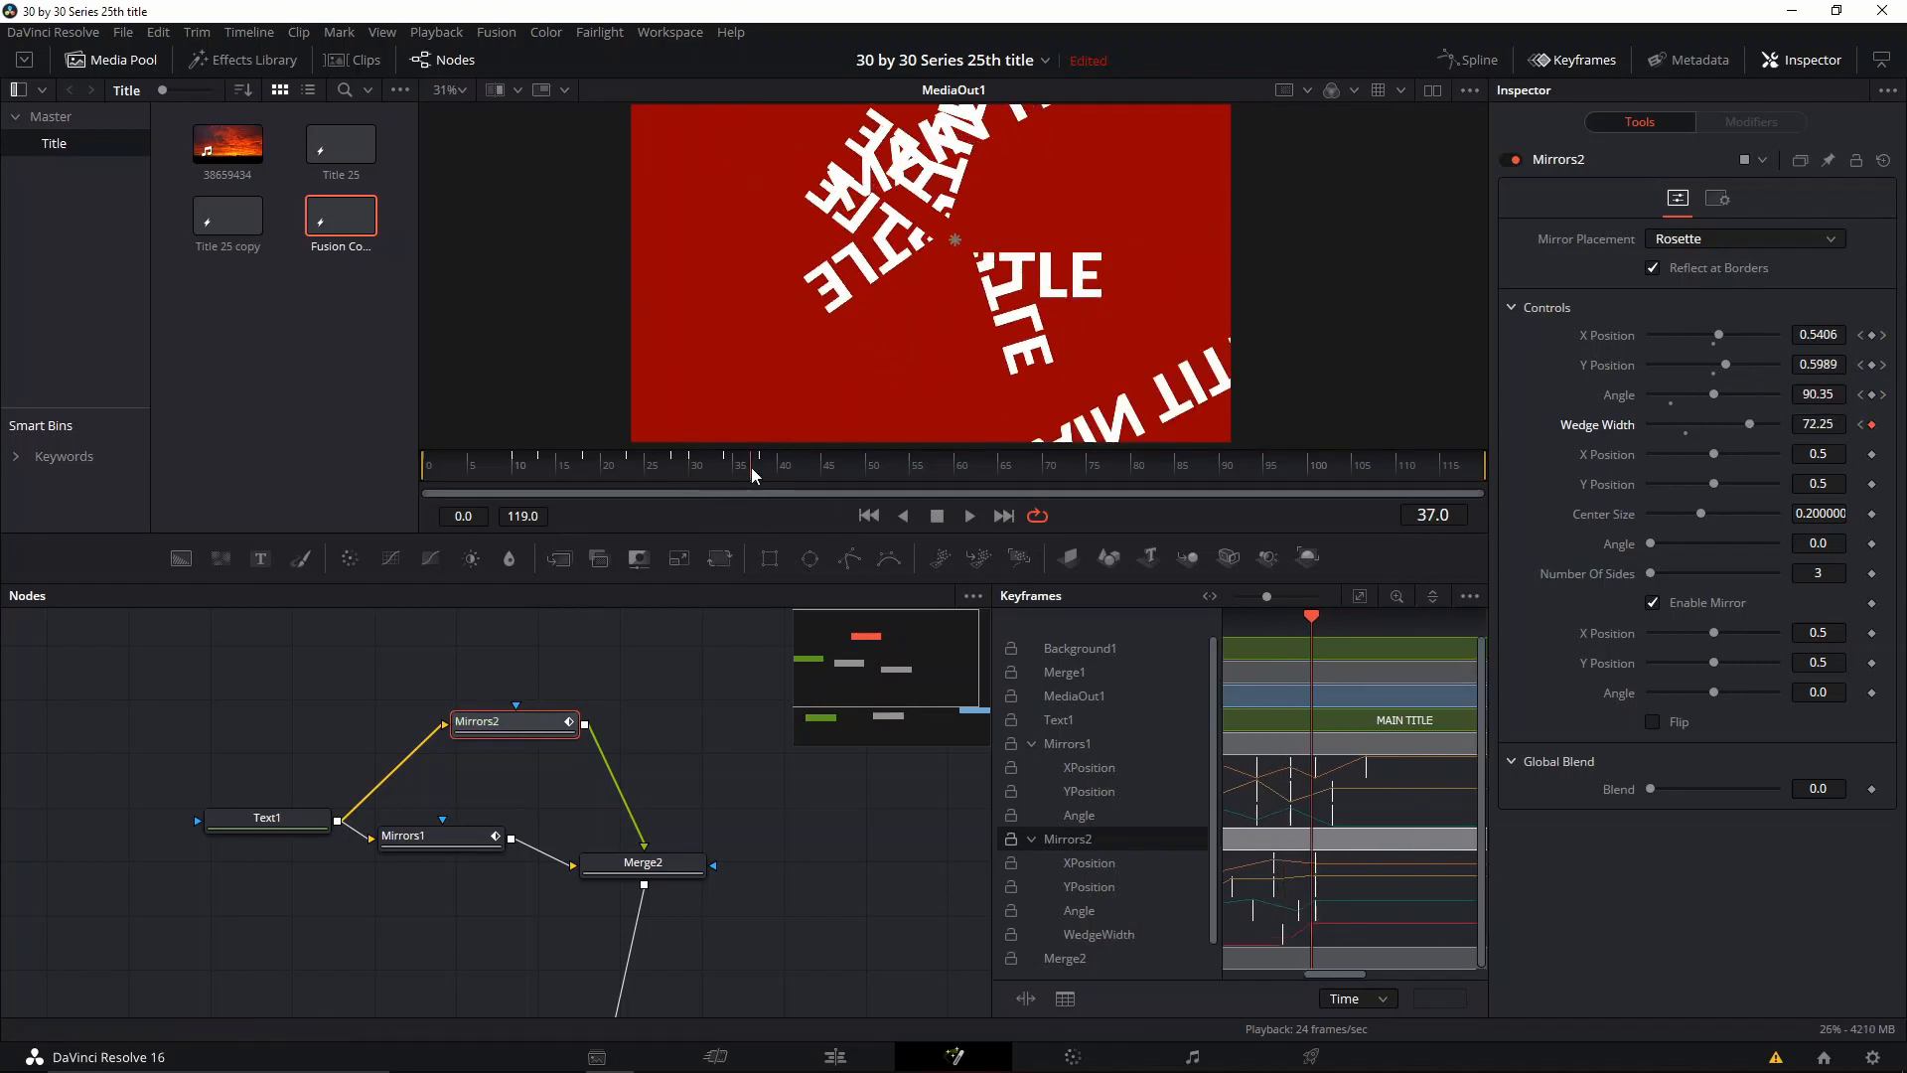
# Step: Keyframe the Mirrors2 rosette at frame 43 (Y Position 0.425, Angle 59.5, Wedge Width 26.88) and frame 45 (X Position 0.48, Y Position 0.543, Angle 80.8)
pyautogui.moveTo(753, 475); pyautogui.dragTo(803, 469)
pyautogui.moveTo(1726, 365); pyautogui.dragTo(1692, 394)
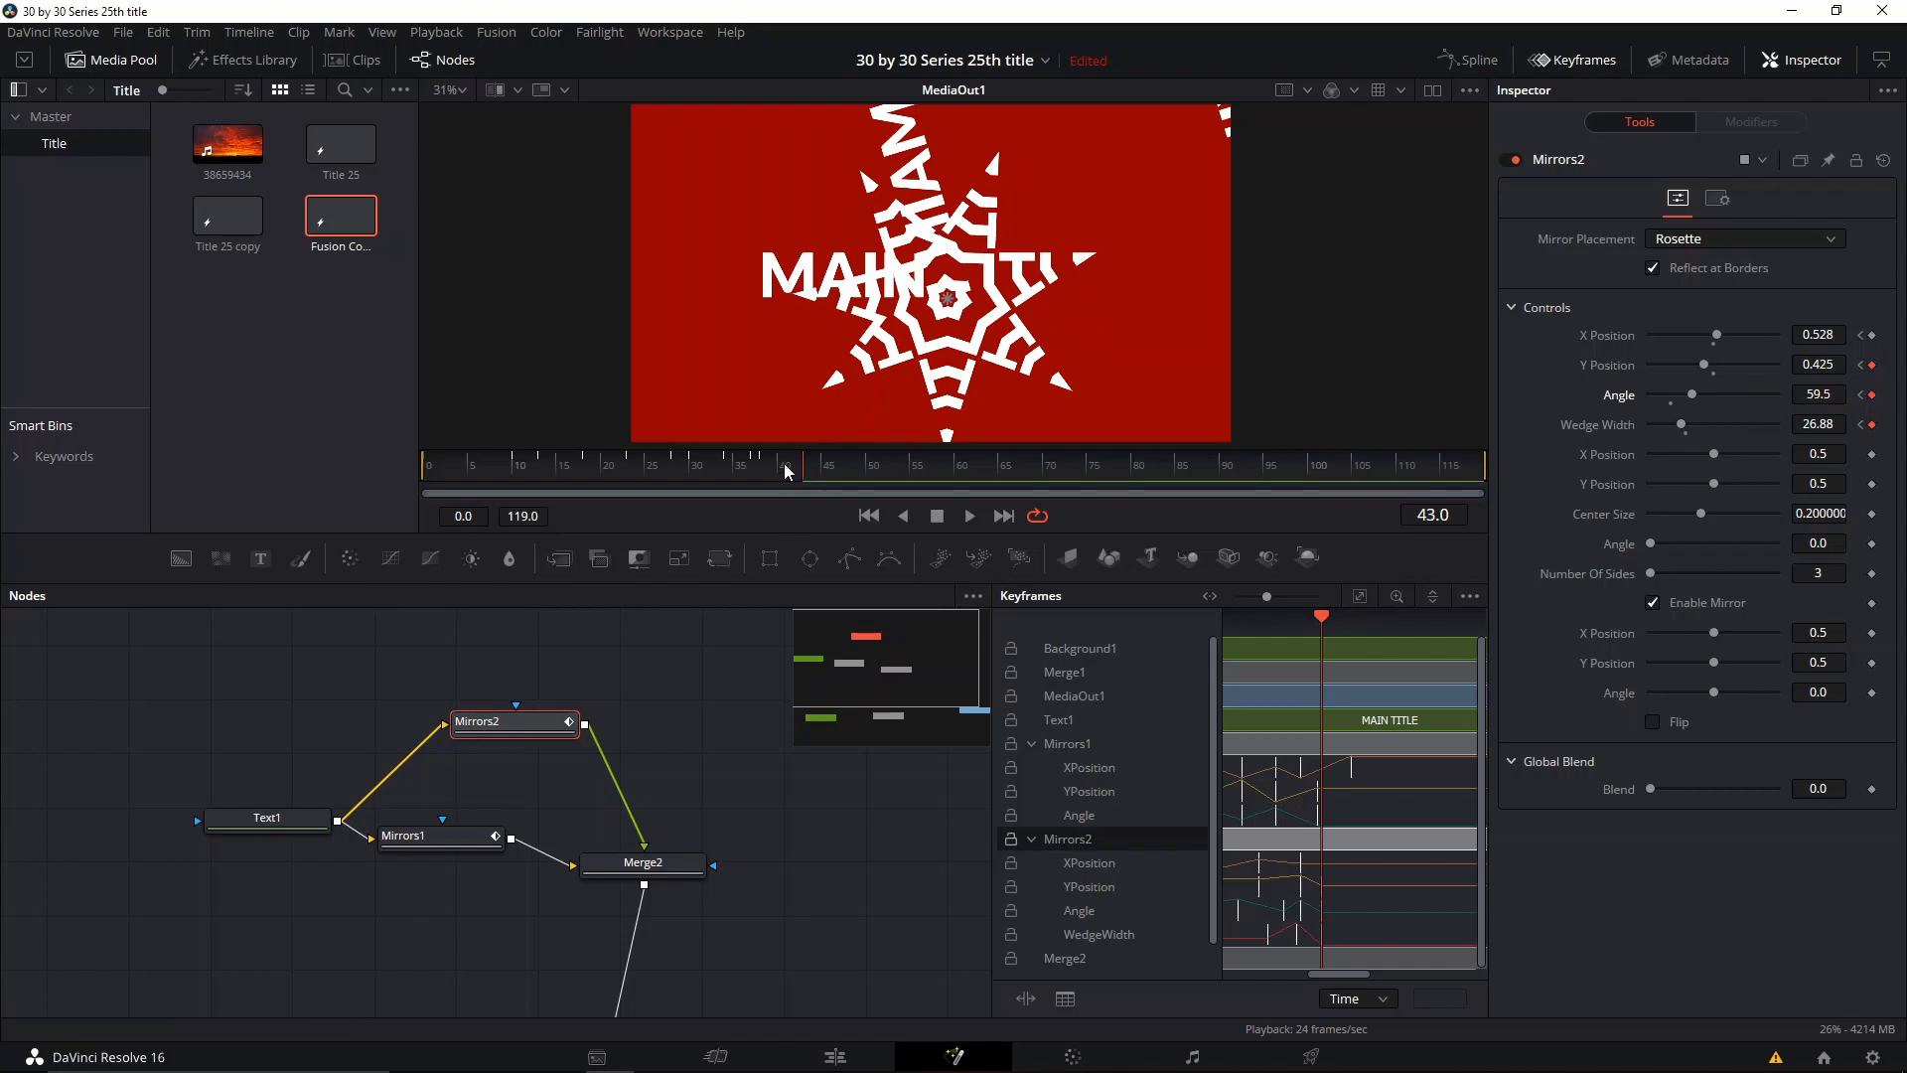
pyautogui.click(845, 465)
pyautogui.click(830, 467)
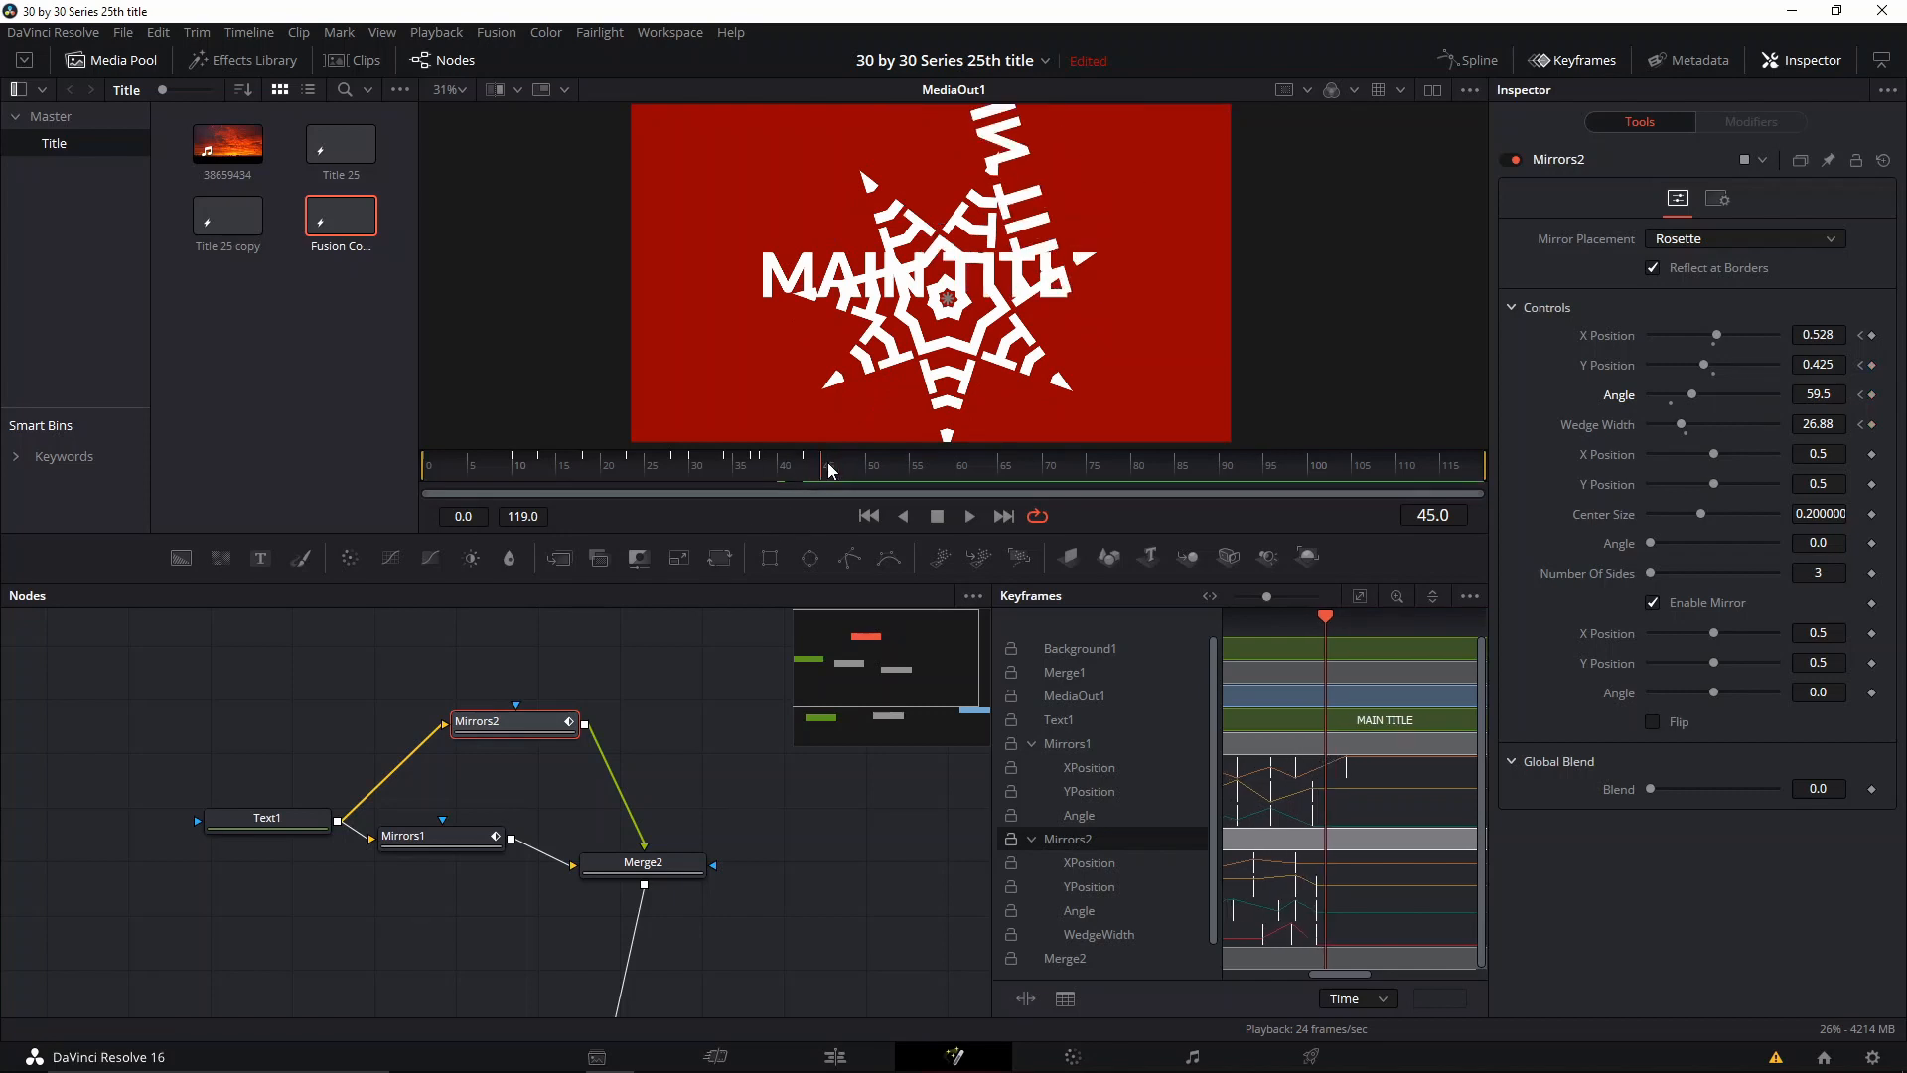
pyautogui.moveTo(1704, 365)
pyautogui.mouseDown()
pyautogui.moveTo(1720, 368)
pyautogui.moveTo(1691, 340)
pyautogui.moveTo(1724, 340)
pyautogui.moveTo(1702, 402)
pyautogui.mouseUp()
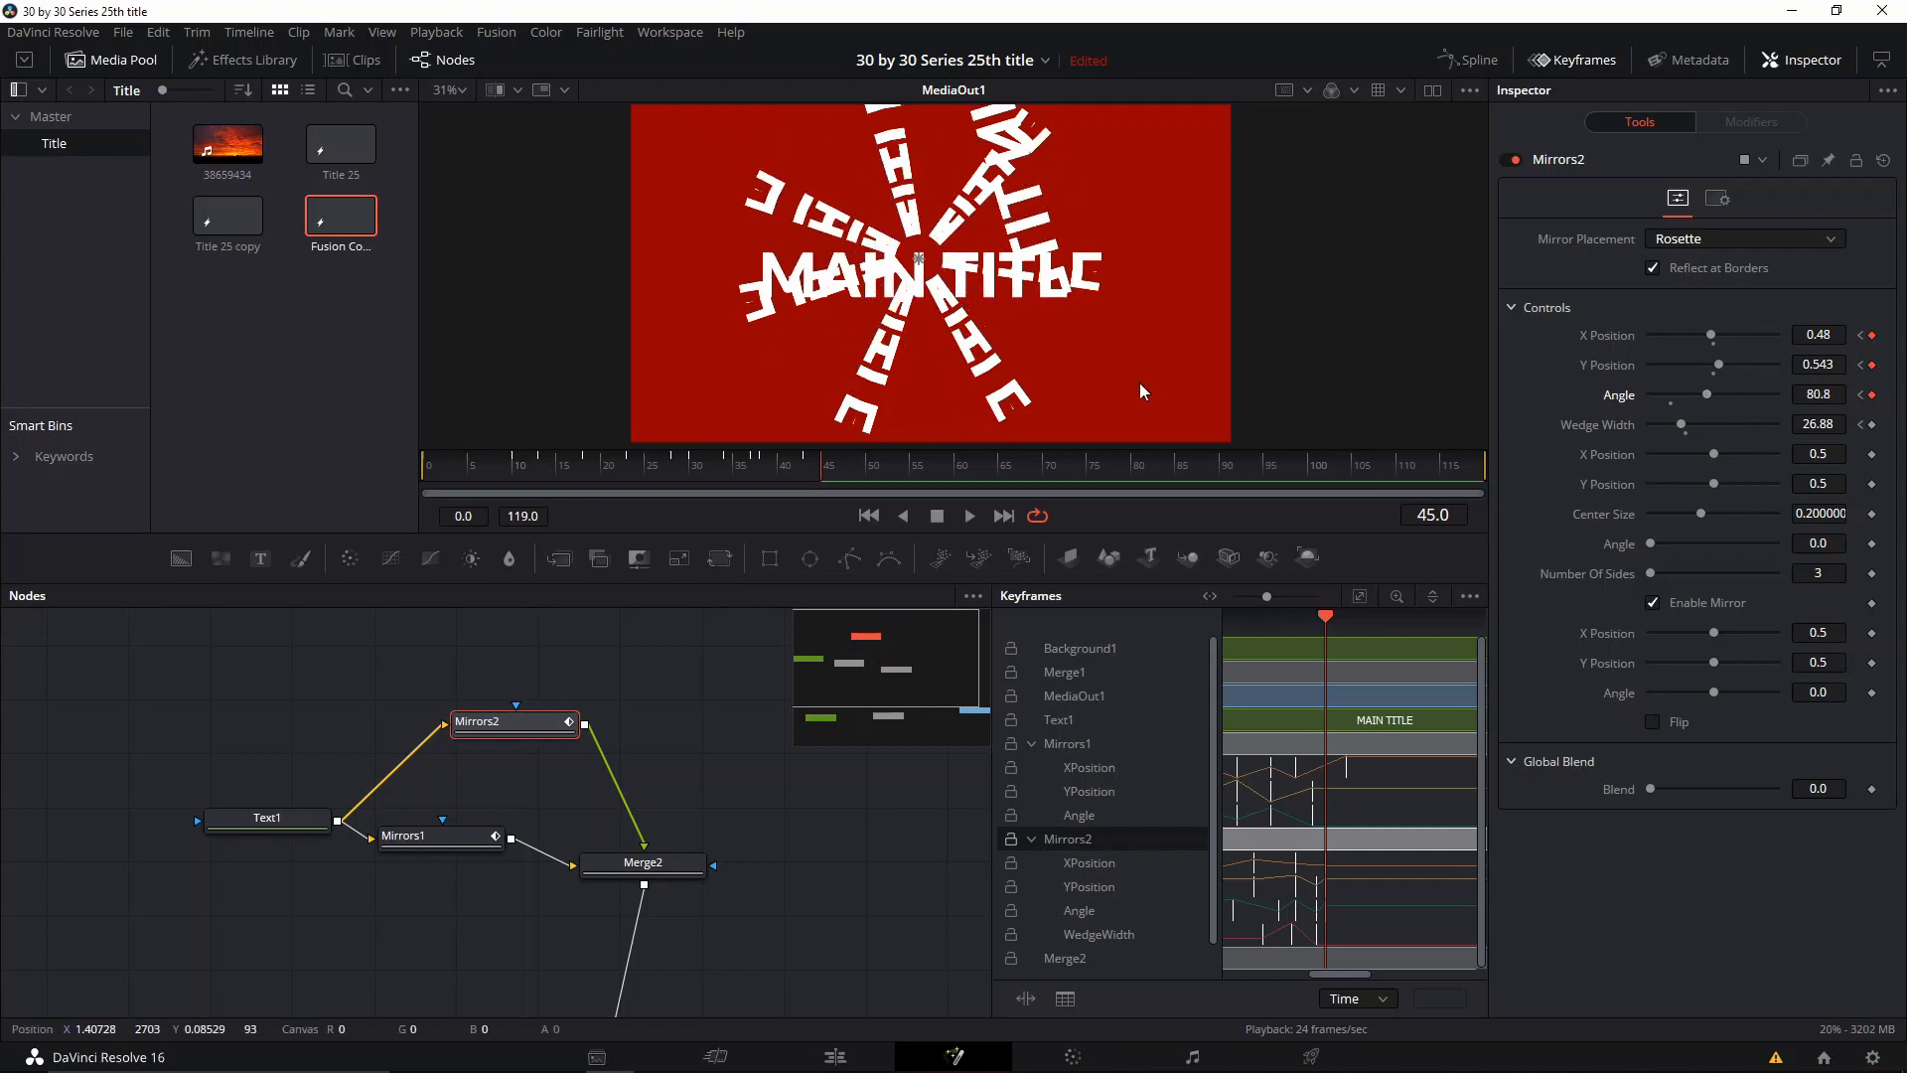
# Step: Set the Mirrors2 rosette Y Position to 0.0 at frame 48 and play back the animation from near the start
pyautogui.moveTo(810, 467); pyautogui.dragTo(848, 466)
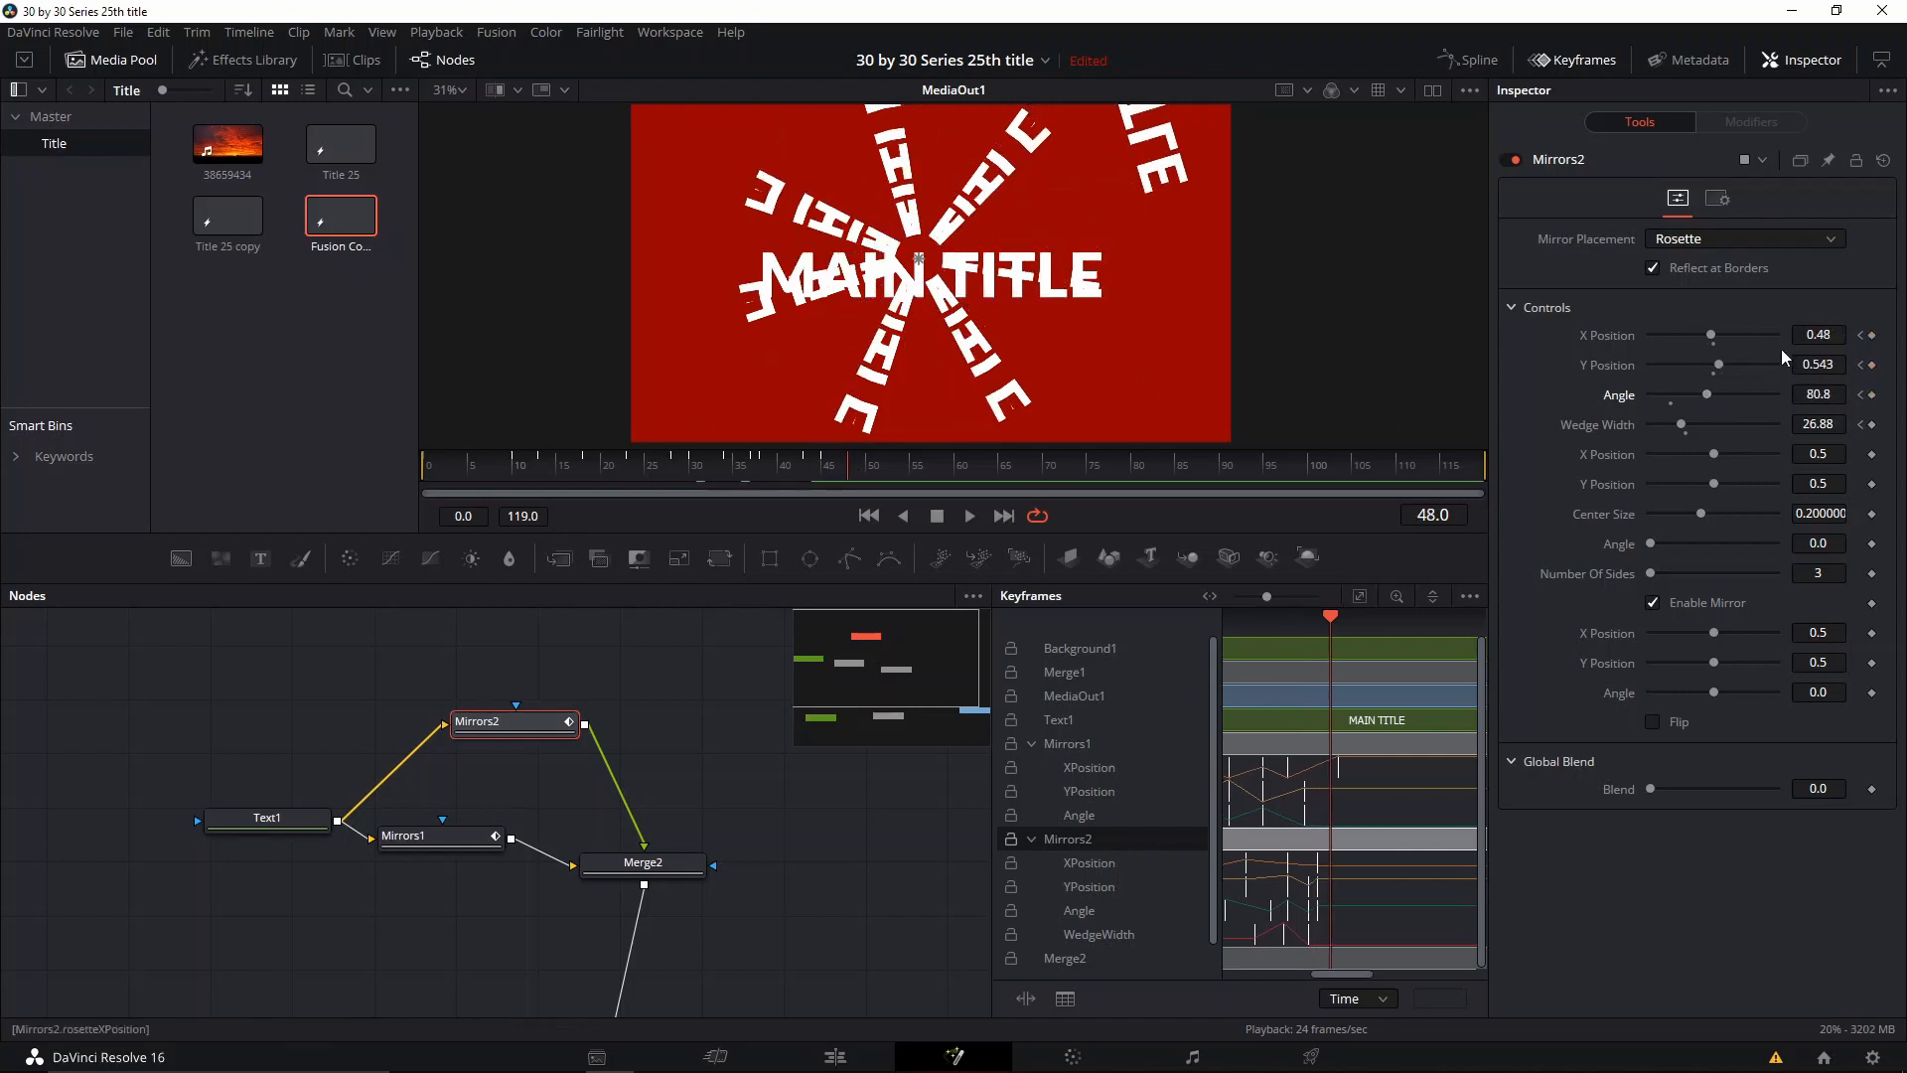
pyautogui.moveTo(1721, 367); pyautogui.dragTo(1627, 370)
pyautogui.moveTo(846, 469); pyautogui.dragTo(440, 479)
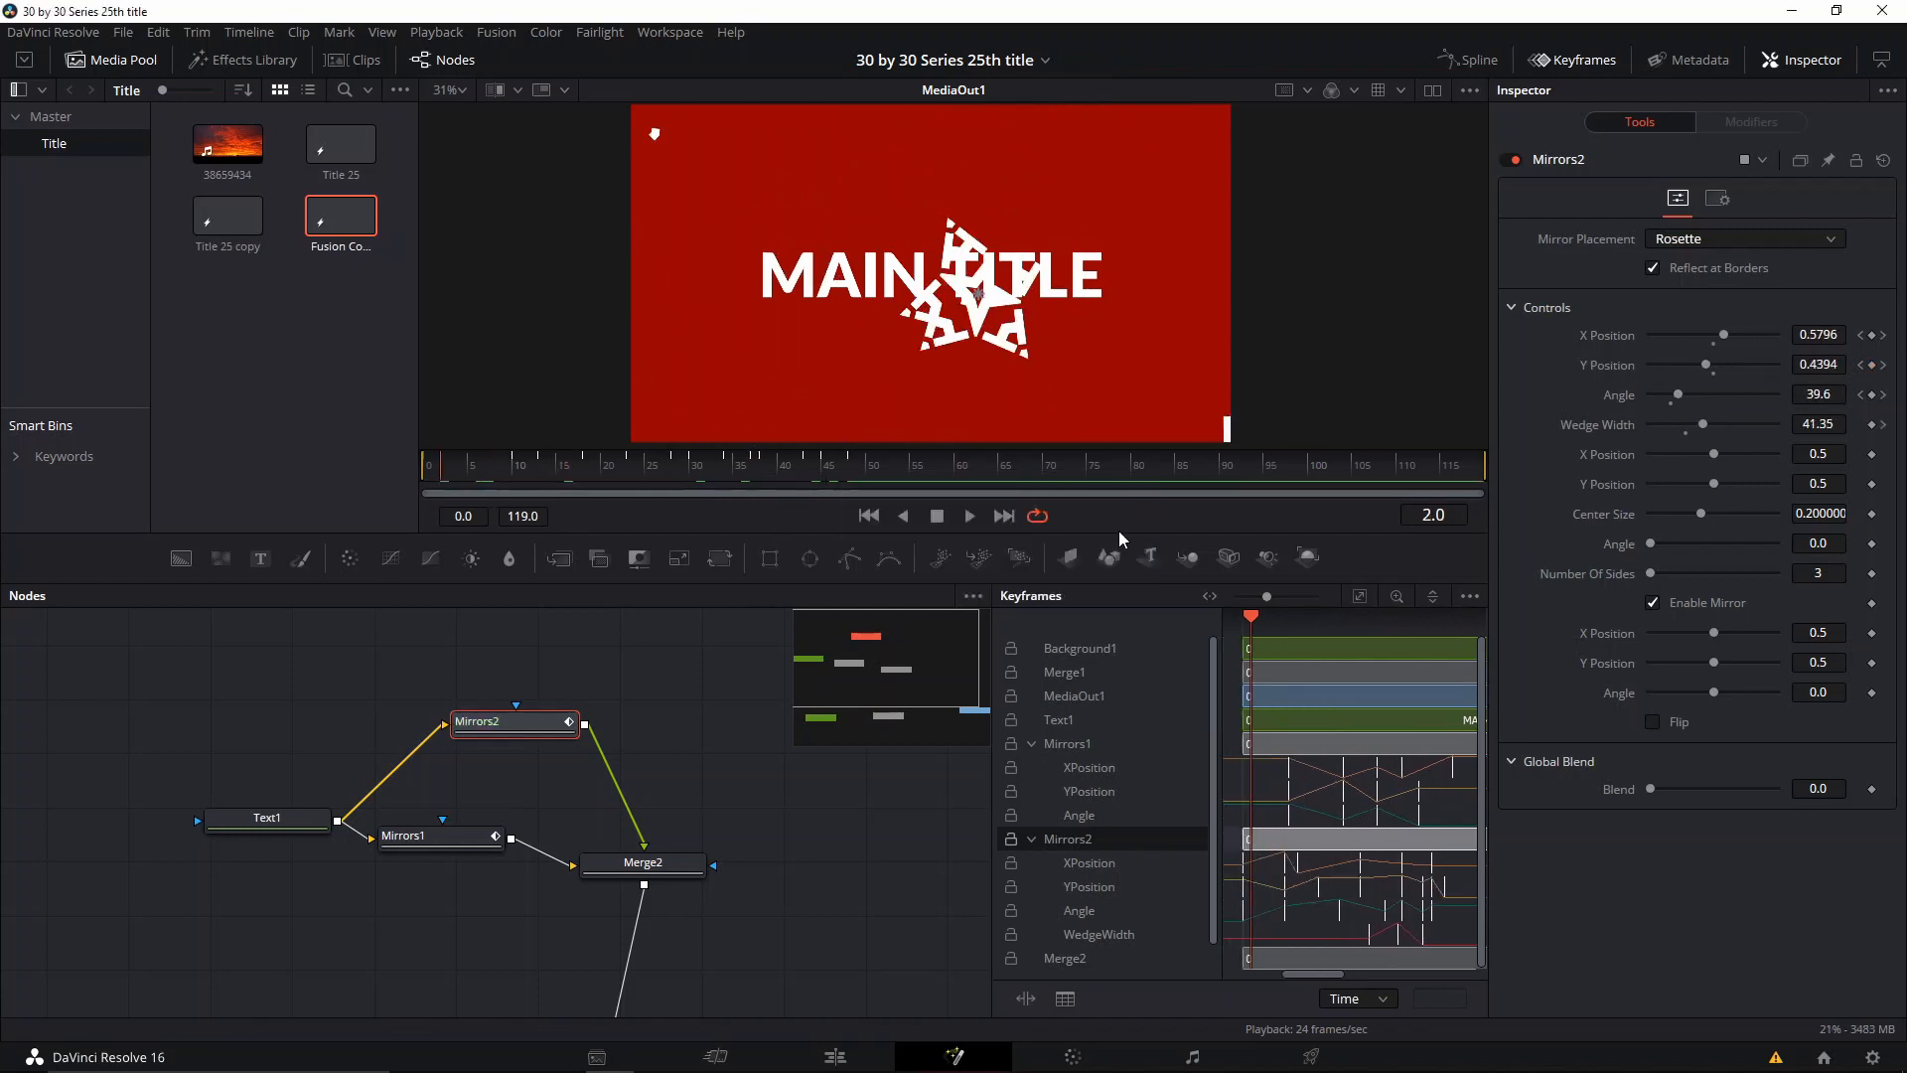
pyautogui.press('space')
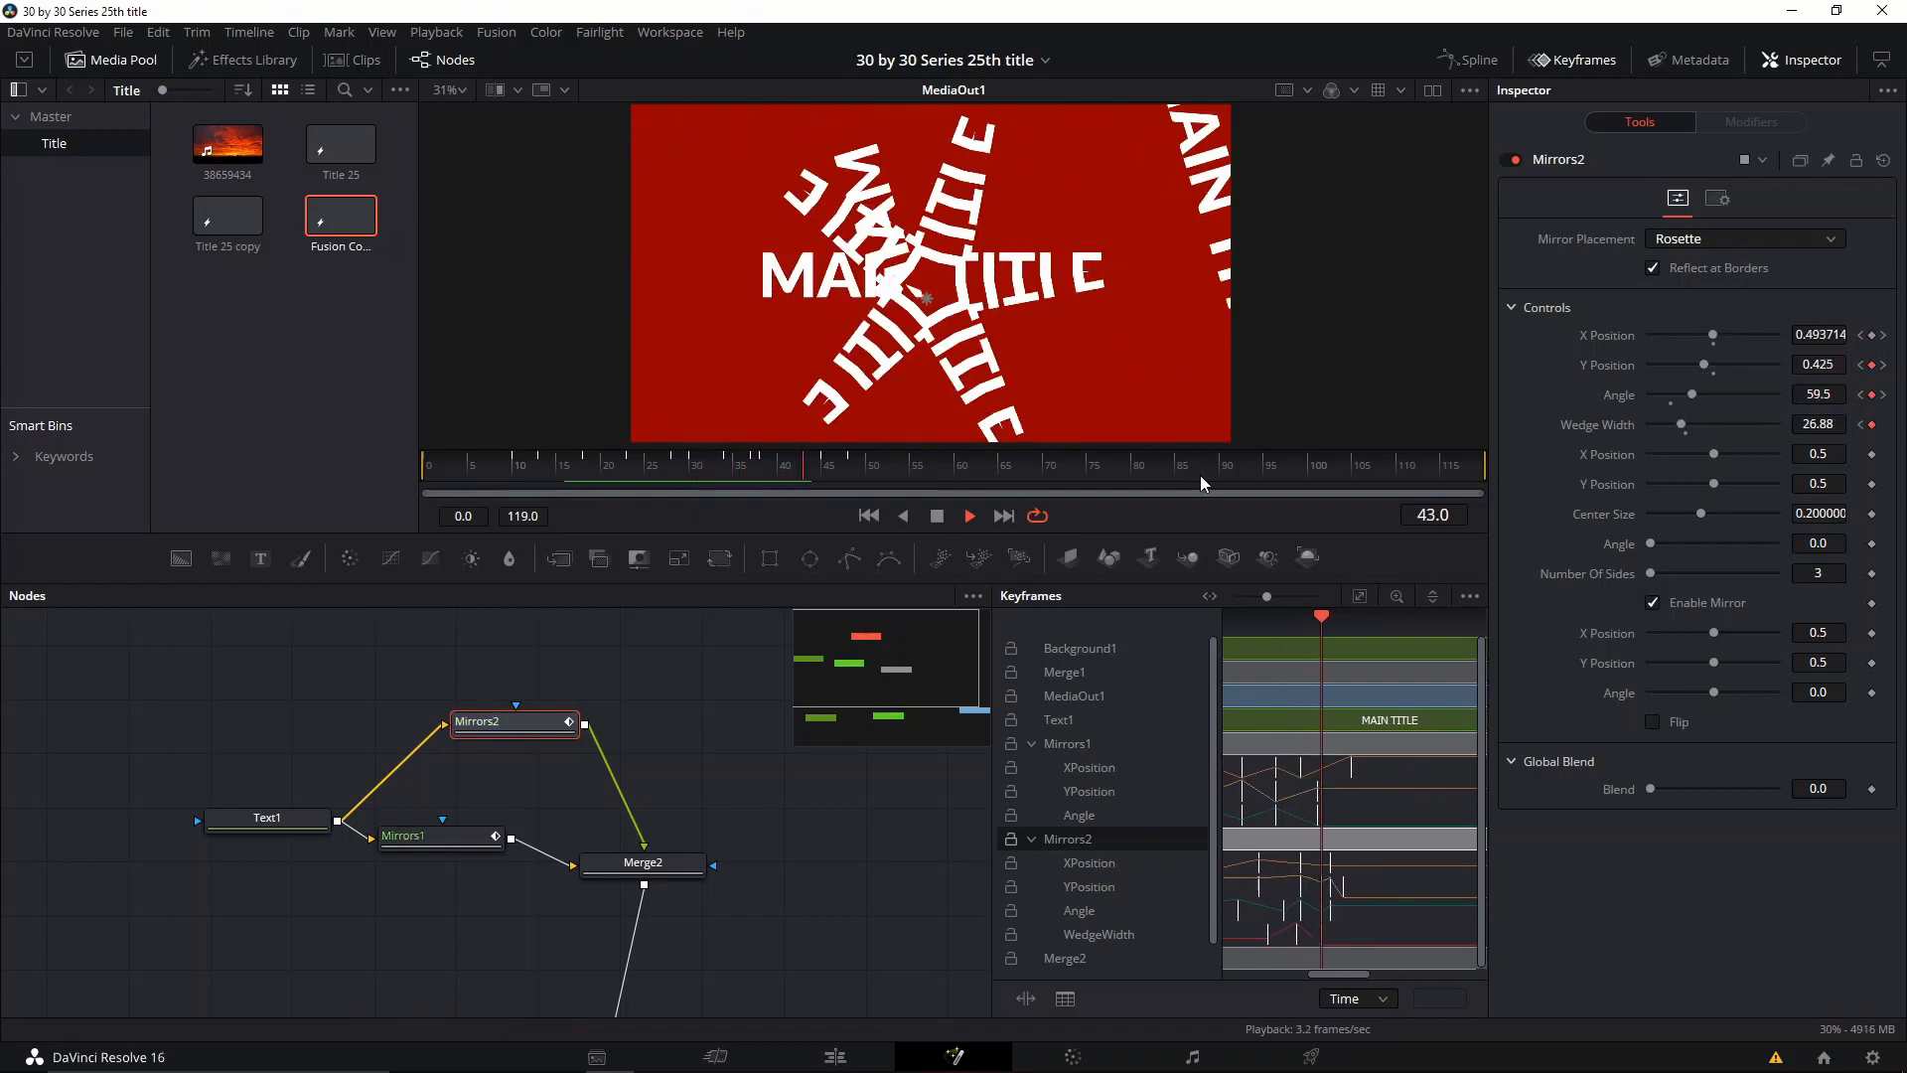
pyautogui.press('space')
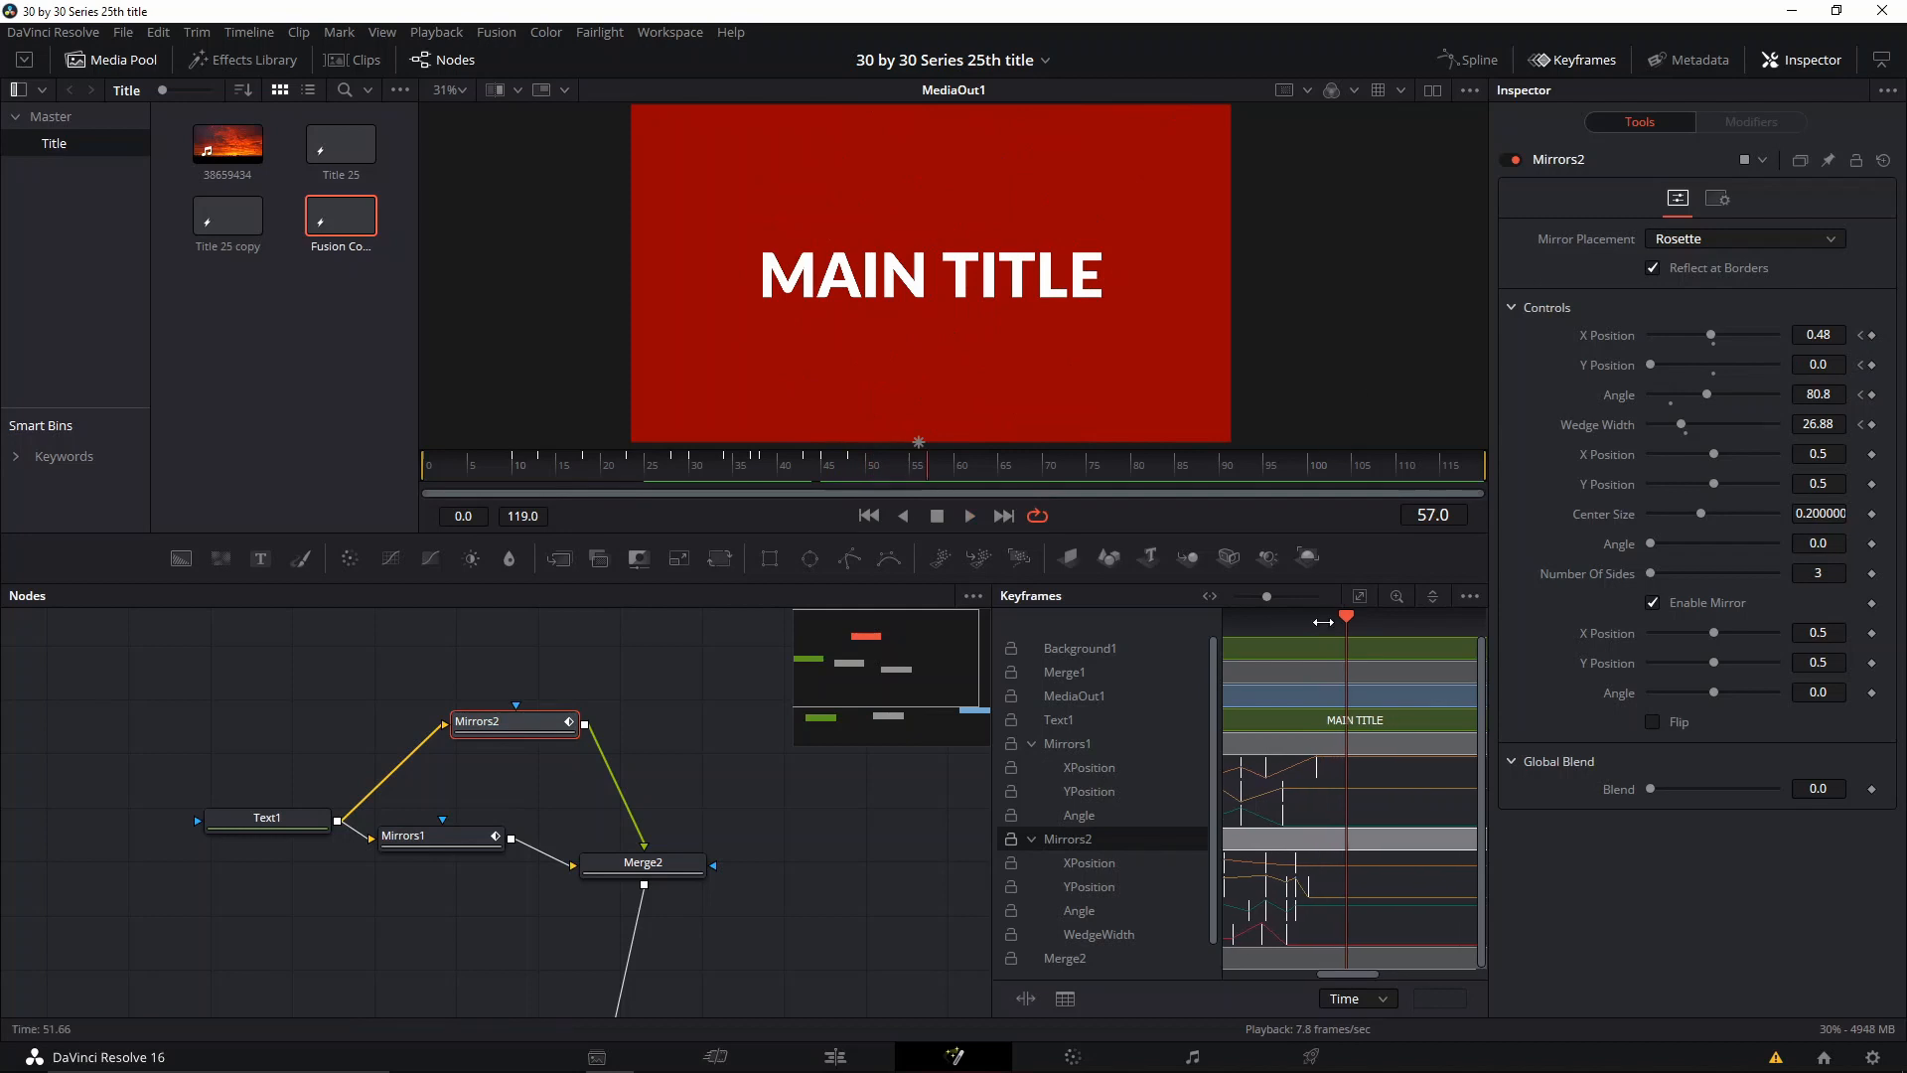
# Step: Show all Mirrors1 and Mirrors2 animation curves in the Spline editor, flatten every keyframe for eased motion, and close the editor
pyautogui.click(1478, 62)
pyautogui.click(1579, 59)
pyautogui.click(922, 648)
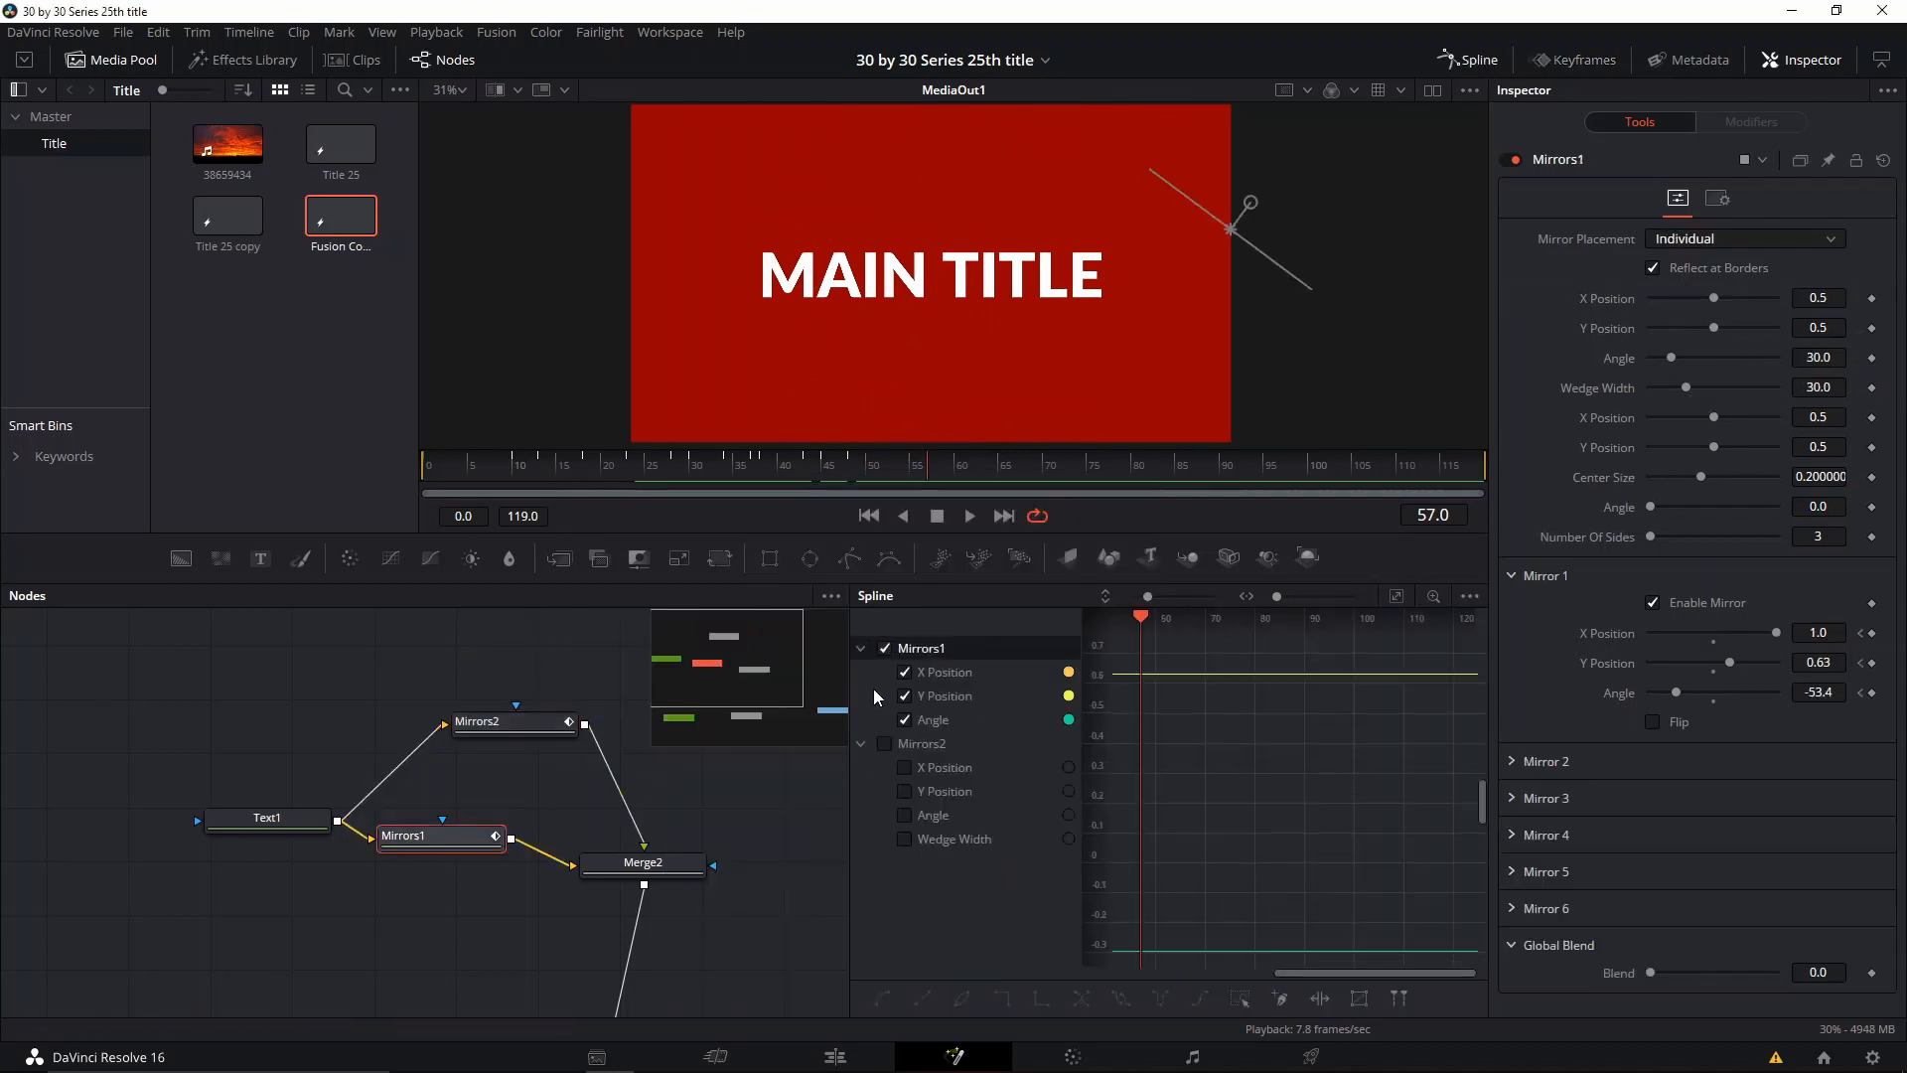
pyautogui.click(885, 743)
pyautogui.scroll(-5, 1230, 782)
pyautogui.moveTo(1277, 712); pyautogui.dragTo(1479, 922)
pyautogui.scroll(4, 1340, 759)
pyautogui.moveTo(1349, 771); pyautogui.dragTo(1311, 851)
pyautogui.press('f')
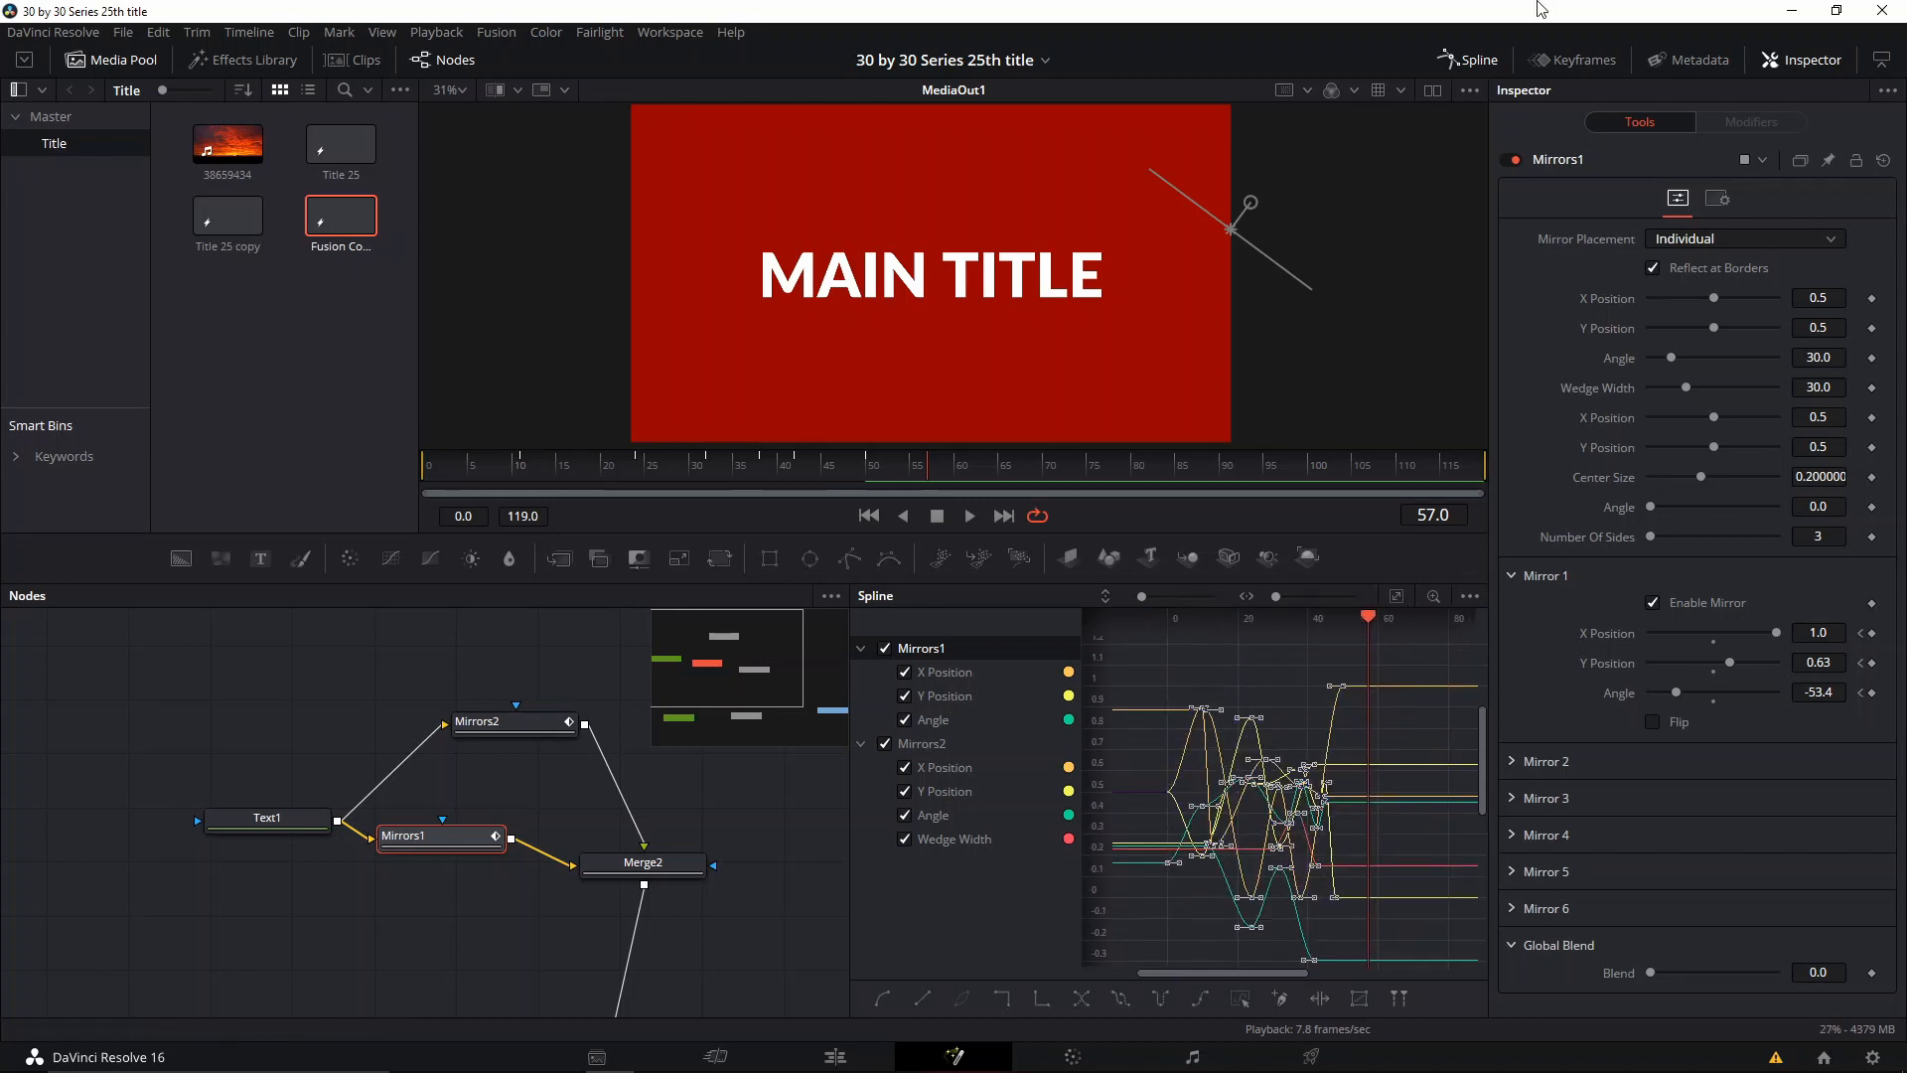
pyautogui.click(1476, 57)
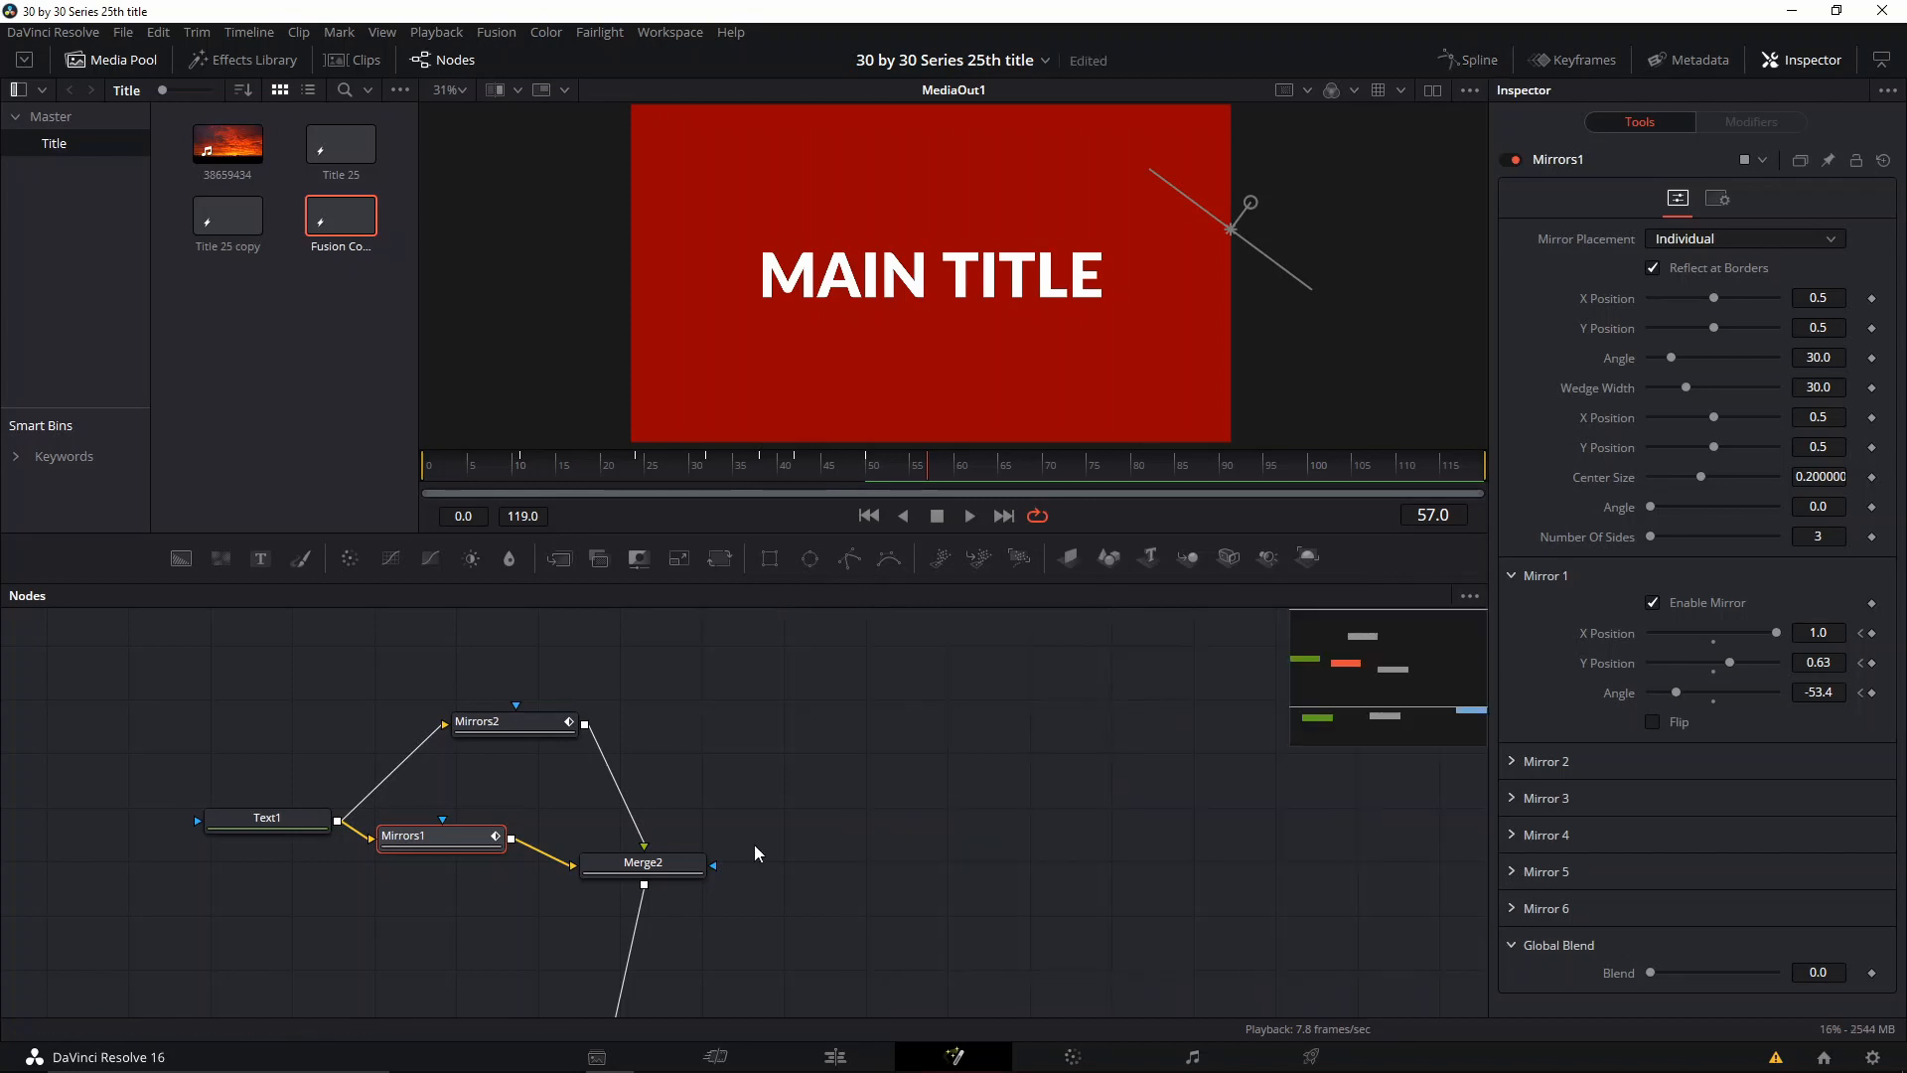
# Step: Add a Displace node directly after Merge2
pyautogui.moveTo(760, 789); pyautogui.dragTo(821, 744)
pyautogui.click(719, 803)
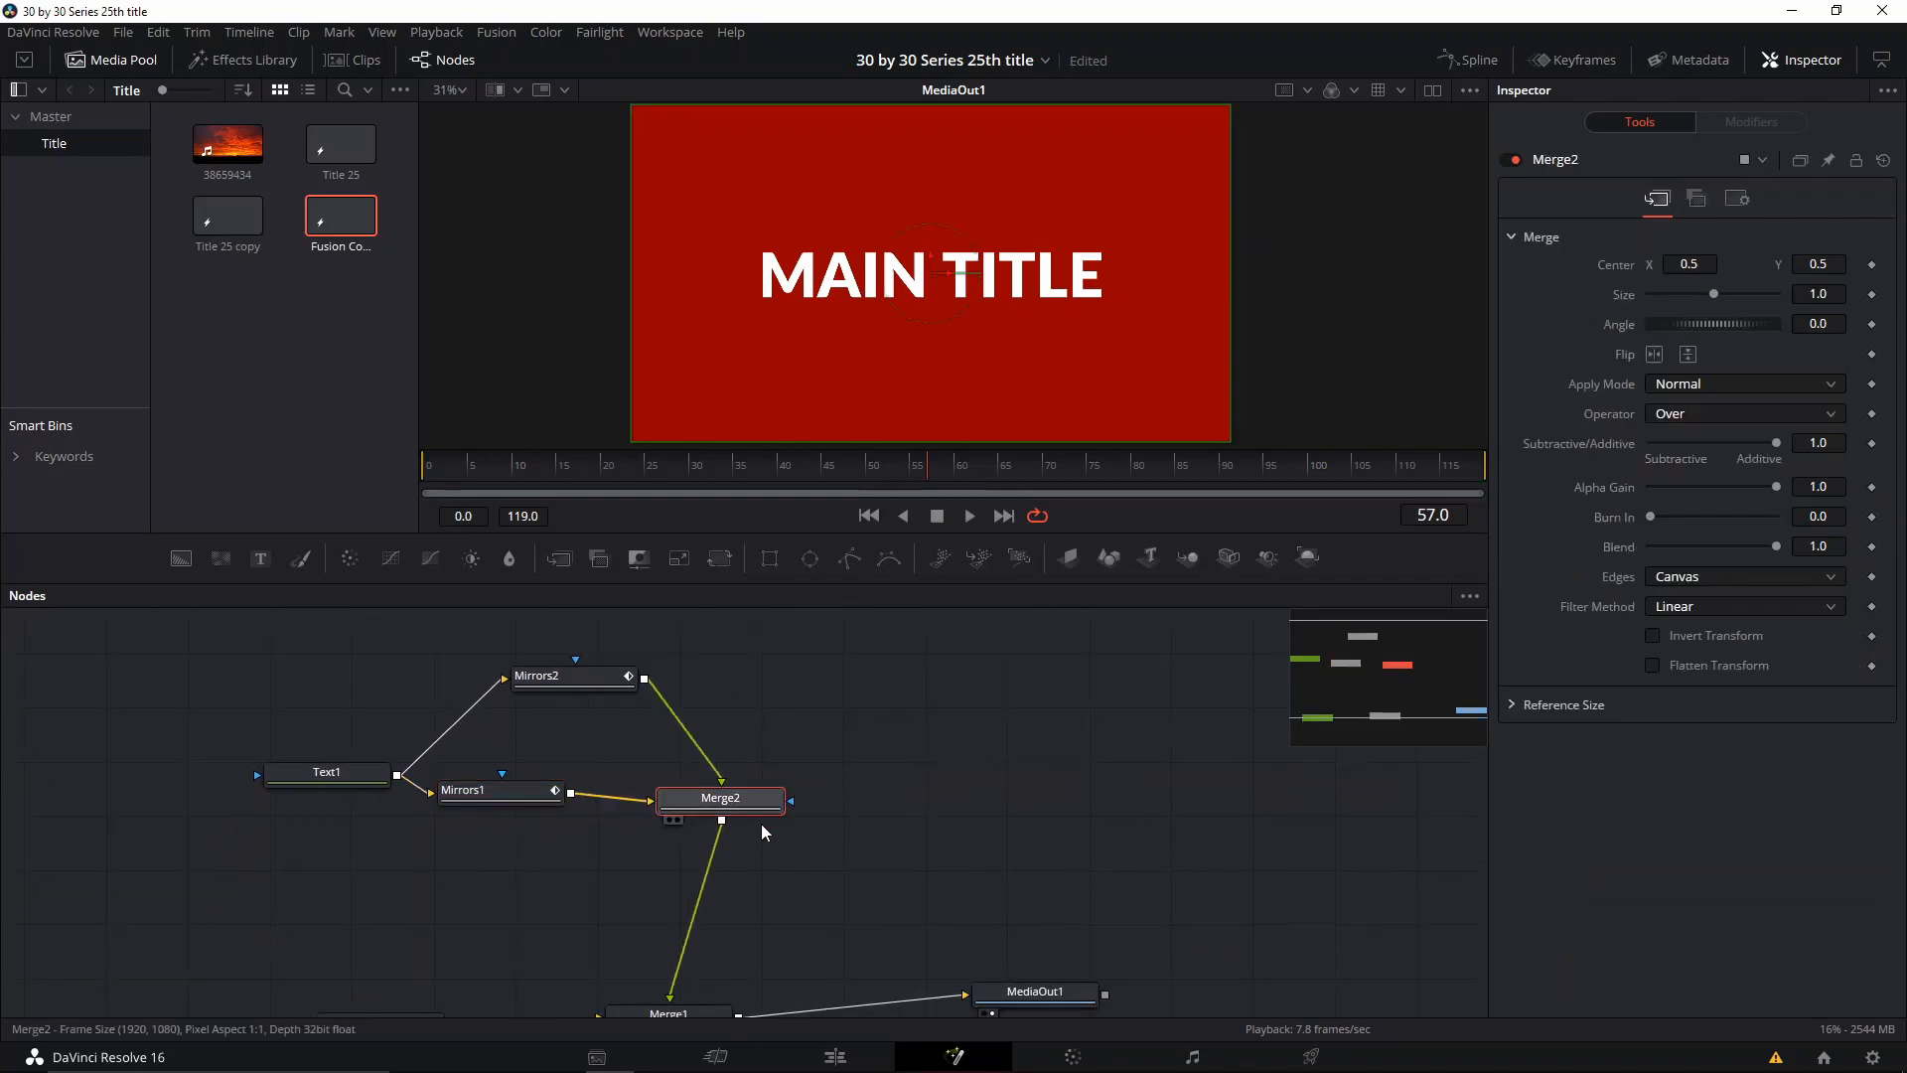
pyautogui.hotkey('shift', 'space')
pyautogui.write('MIRR')
pyautogui.press('BackSpace')
pyautogui.press('BackSpace')
pyautogui.press('BackSpace')
pyautogui.press('BackSpace')
pyautogui.write('DISP')
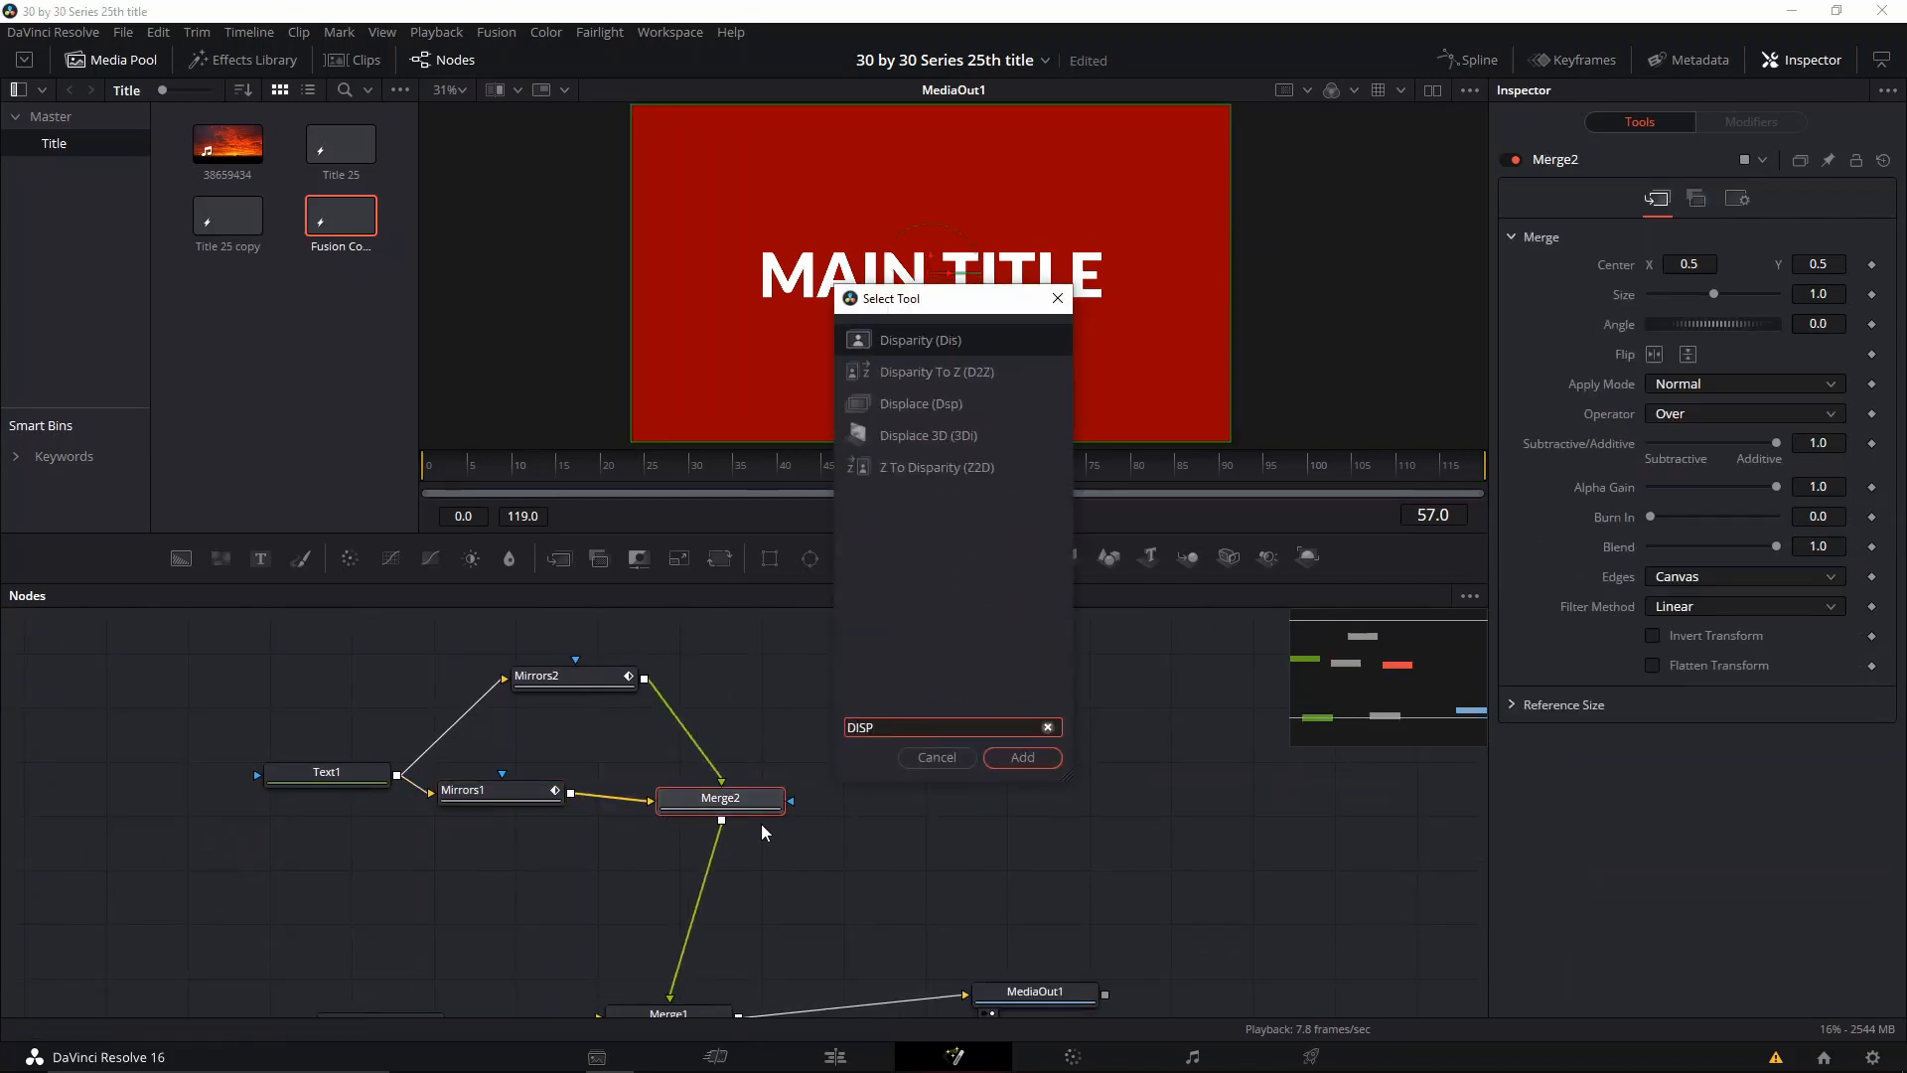
pyautogui.press('Down')
pyautogui.press('Down')
pyautogui.press('Return')
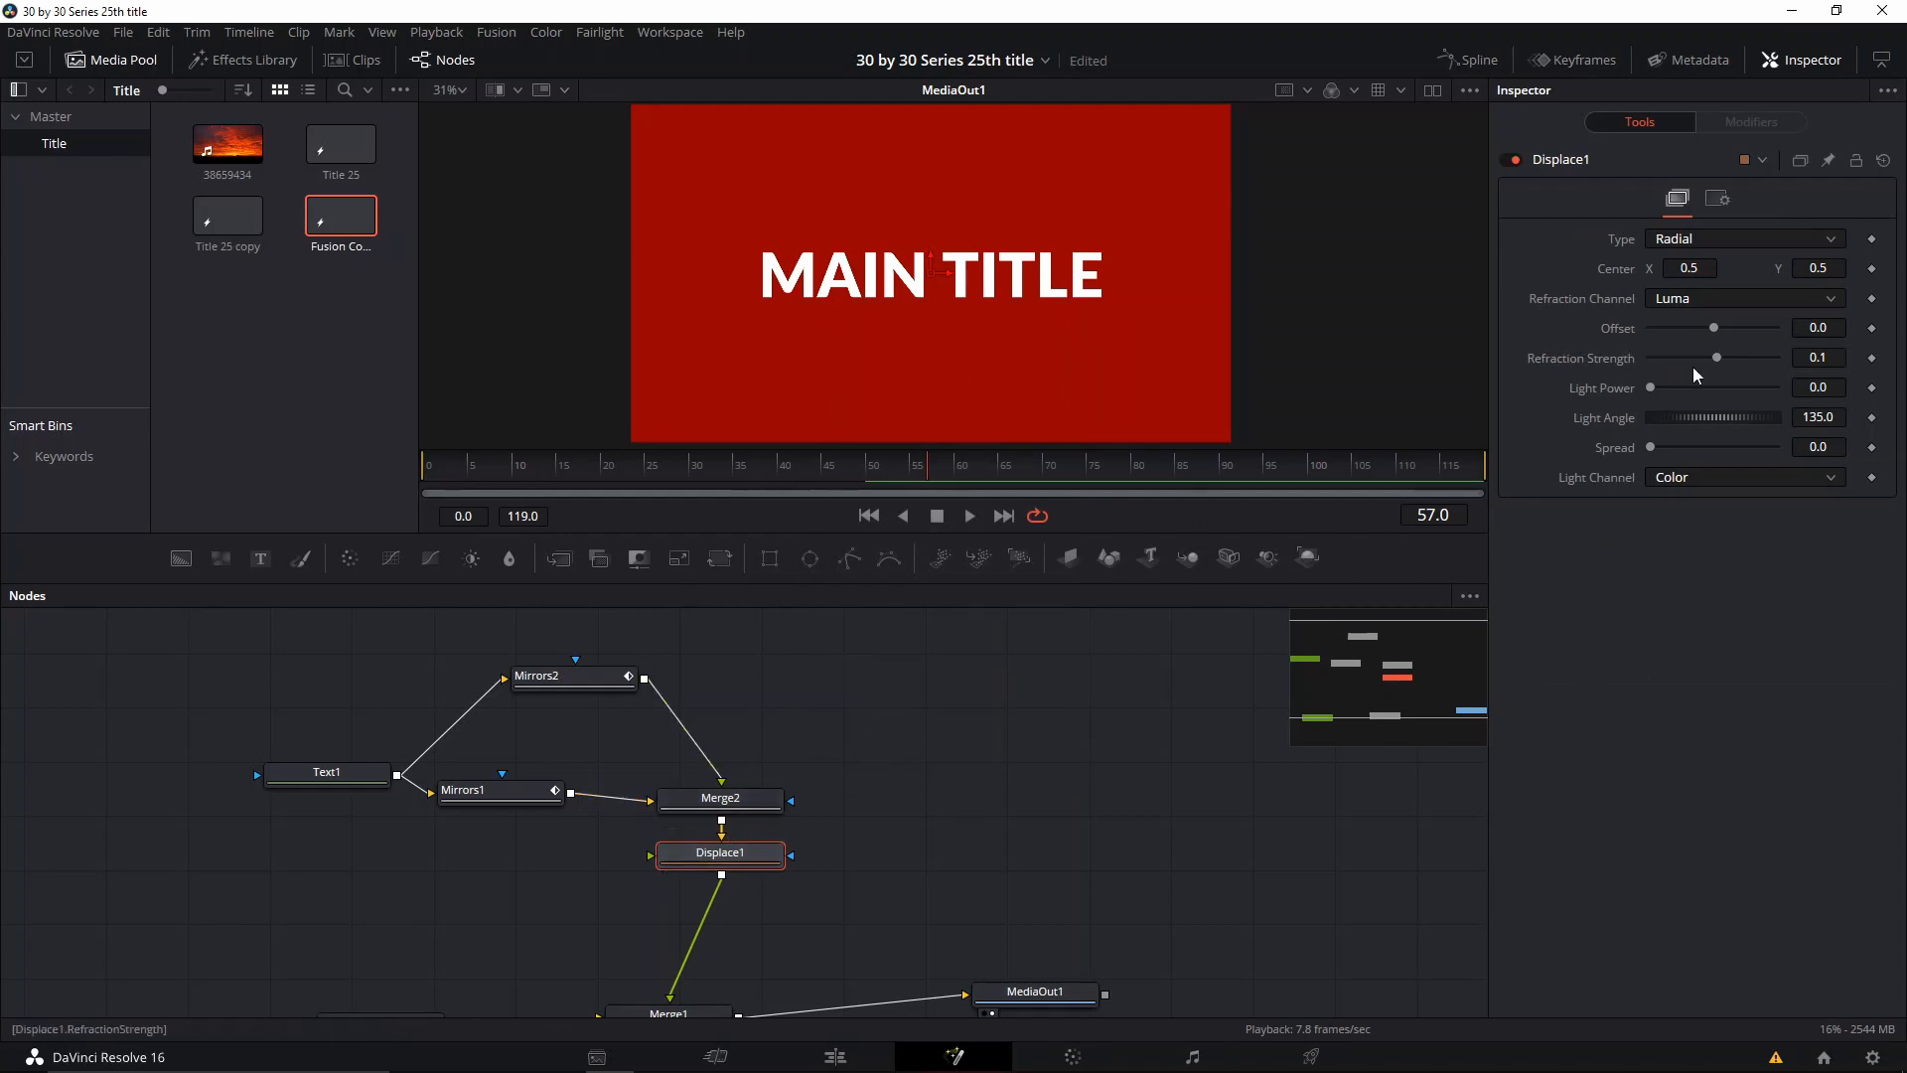
# Step: Try Displace1 with Refraction Channel Alpha, Offset -0.242, Refraction Strength 0.83 and Light Angle 132.4, and delete the node
pyautogui.moveTo(1757, 348); pyautogui.dragTo(1718, 361)
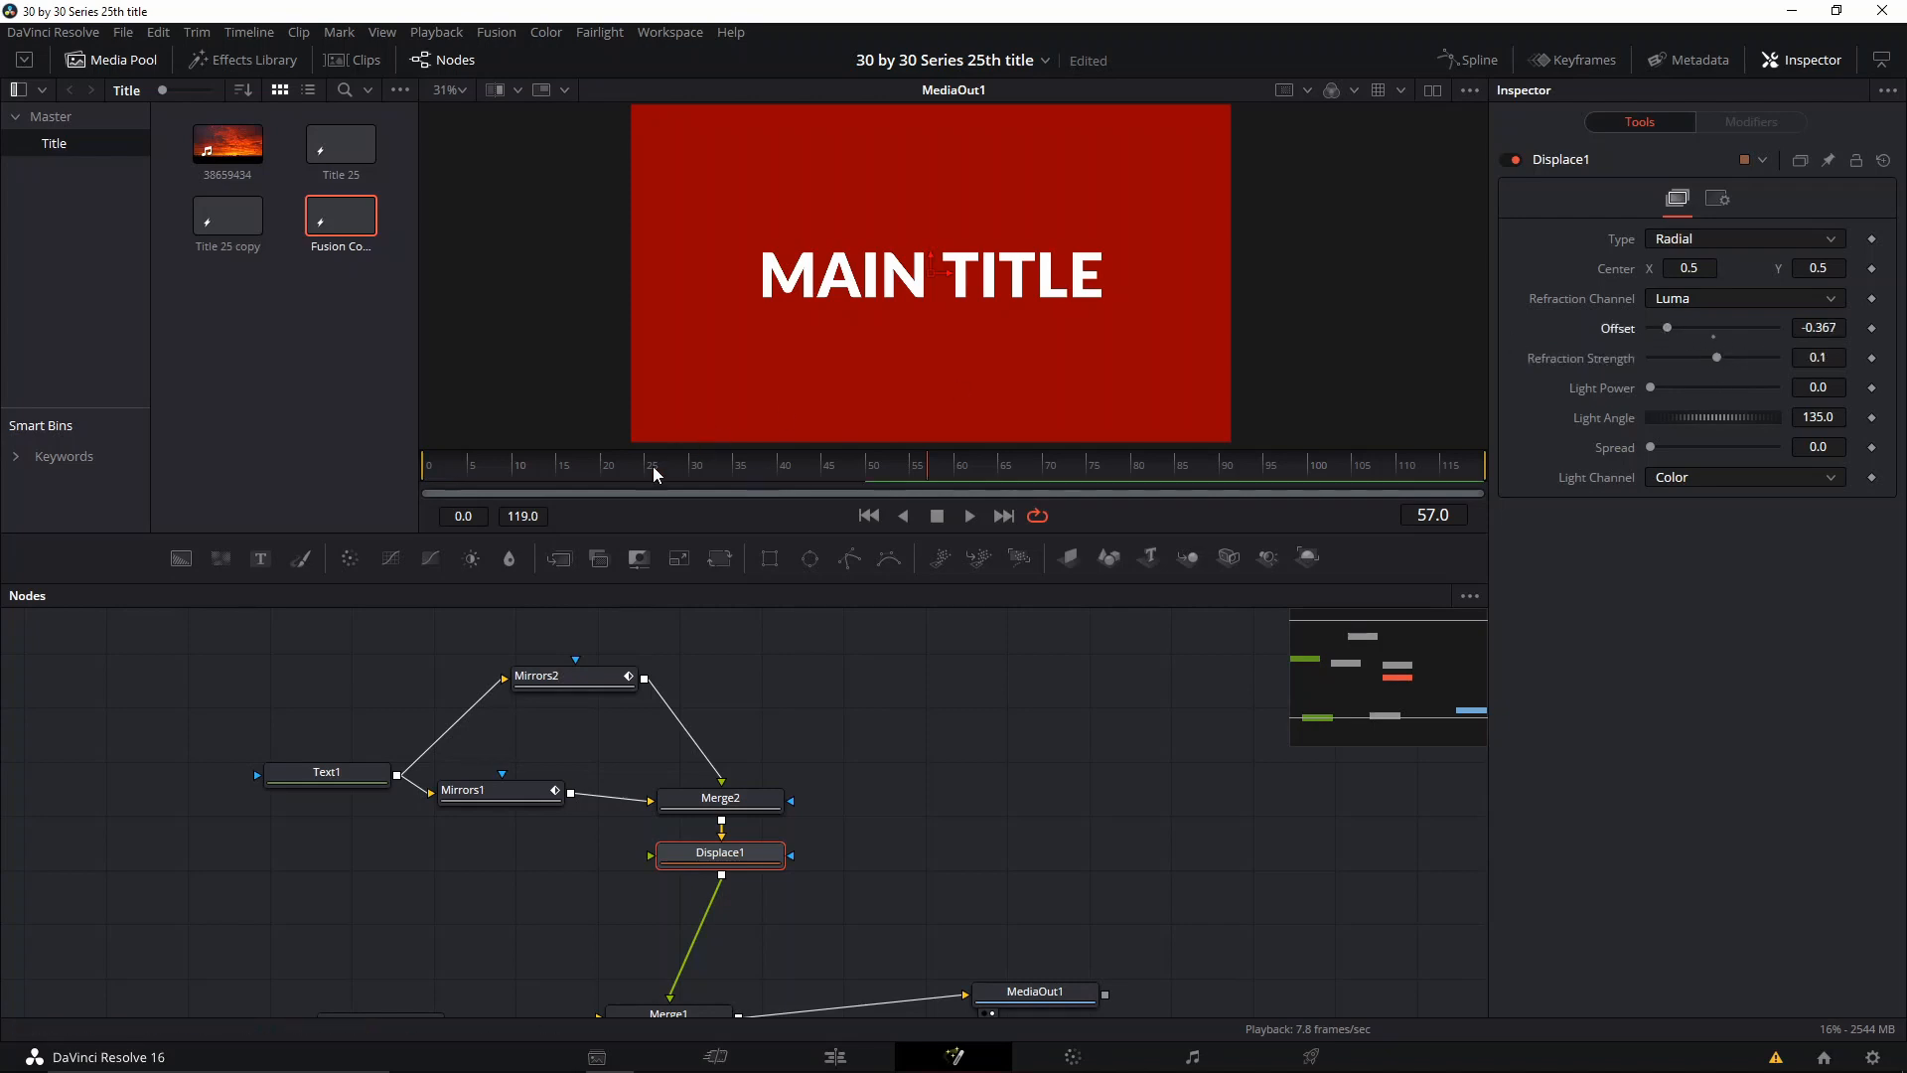
pyautogui.moveTo(660, 467); pyautogui.dragTo(630, 471)
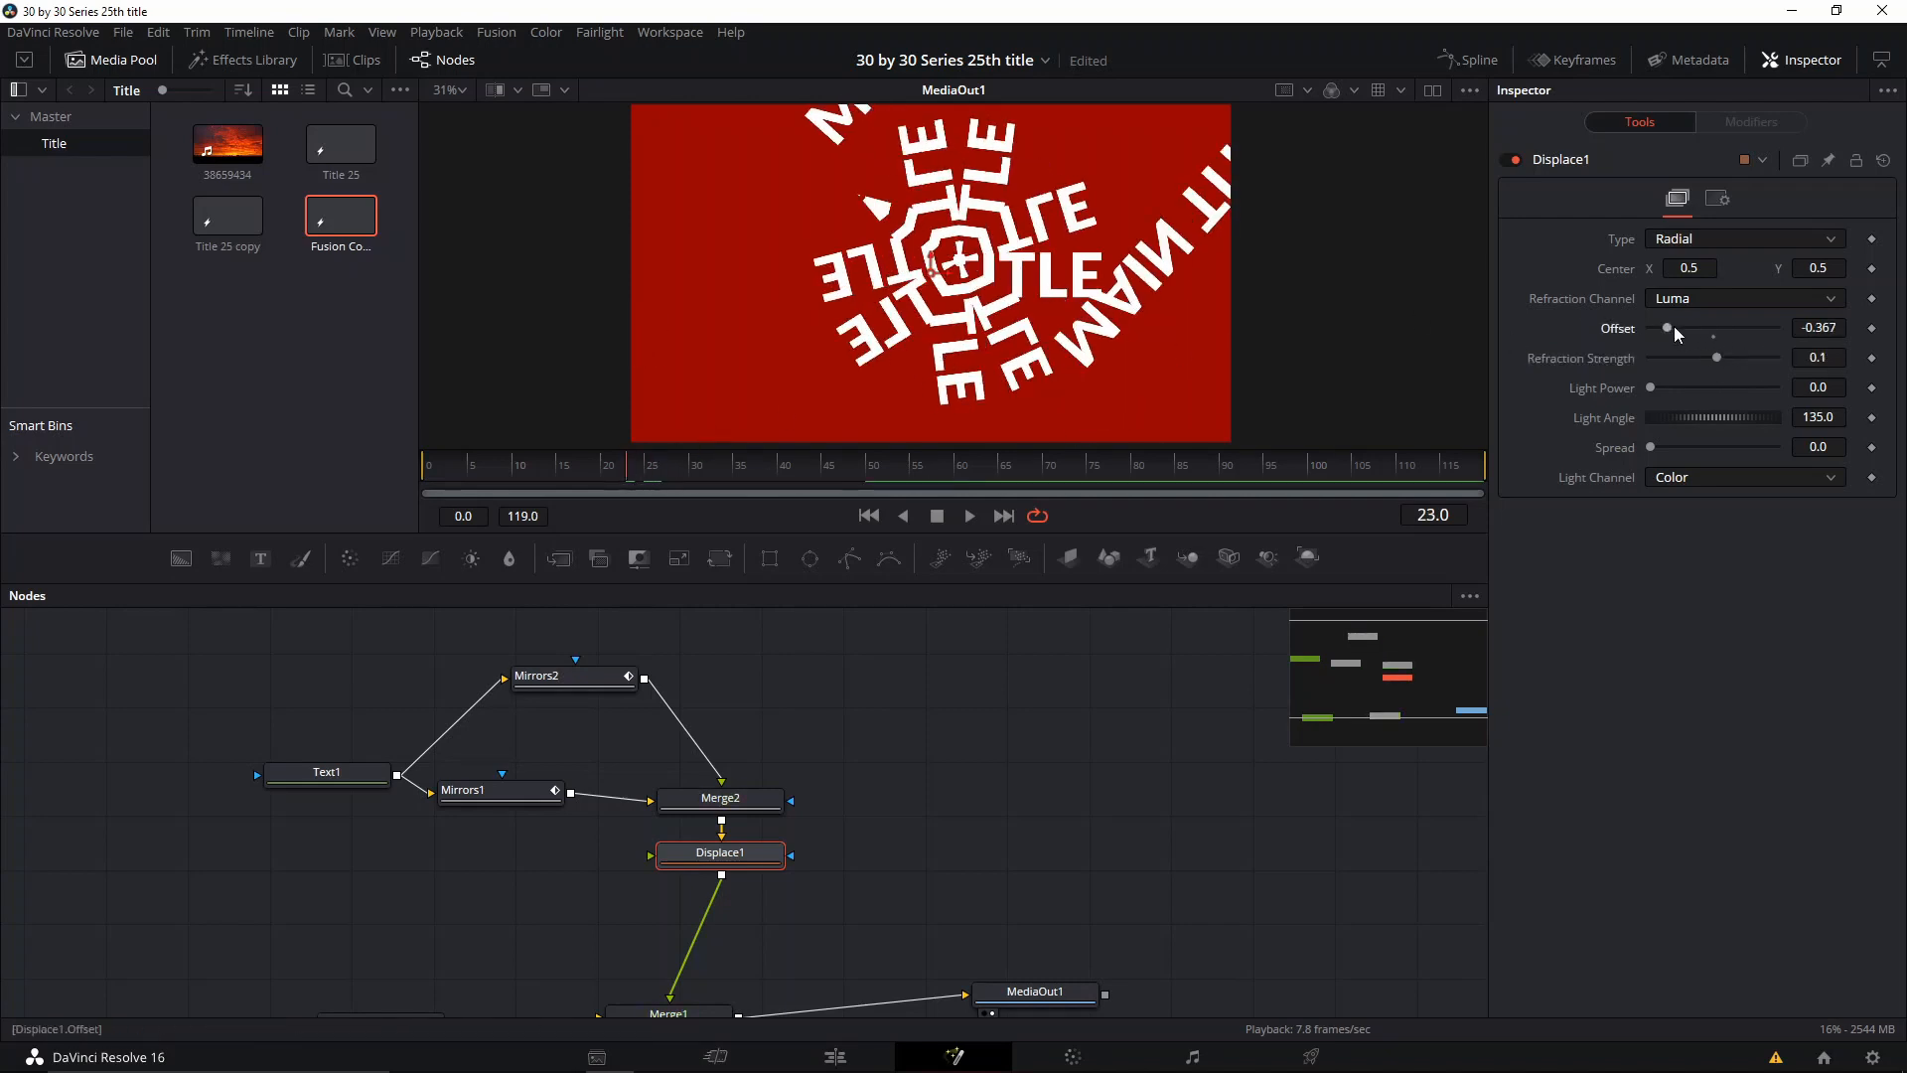
pyautogui.moveTo(1672, 325)
pyautogui.mouseDown()
pyautogui.moveTo(1752, 322)
pyautogui.moveTo(1708, 330)
pyautogui.mouseUp()
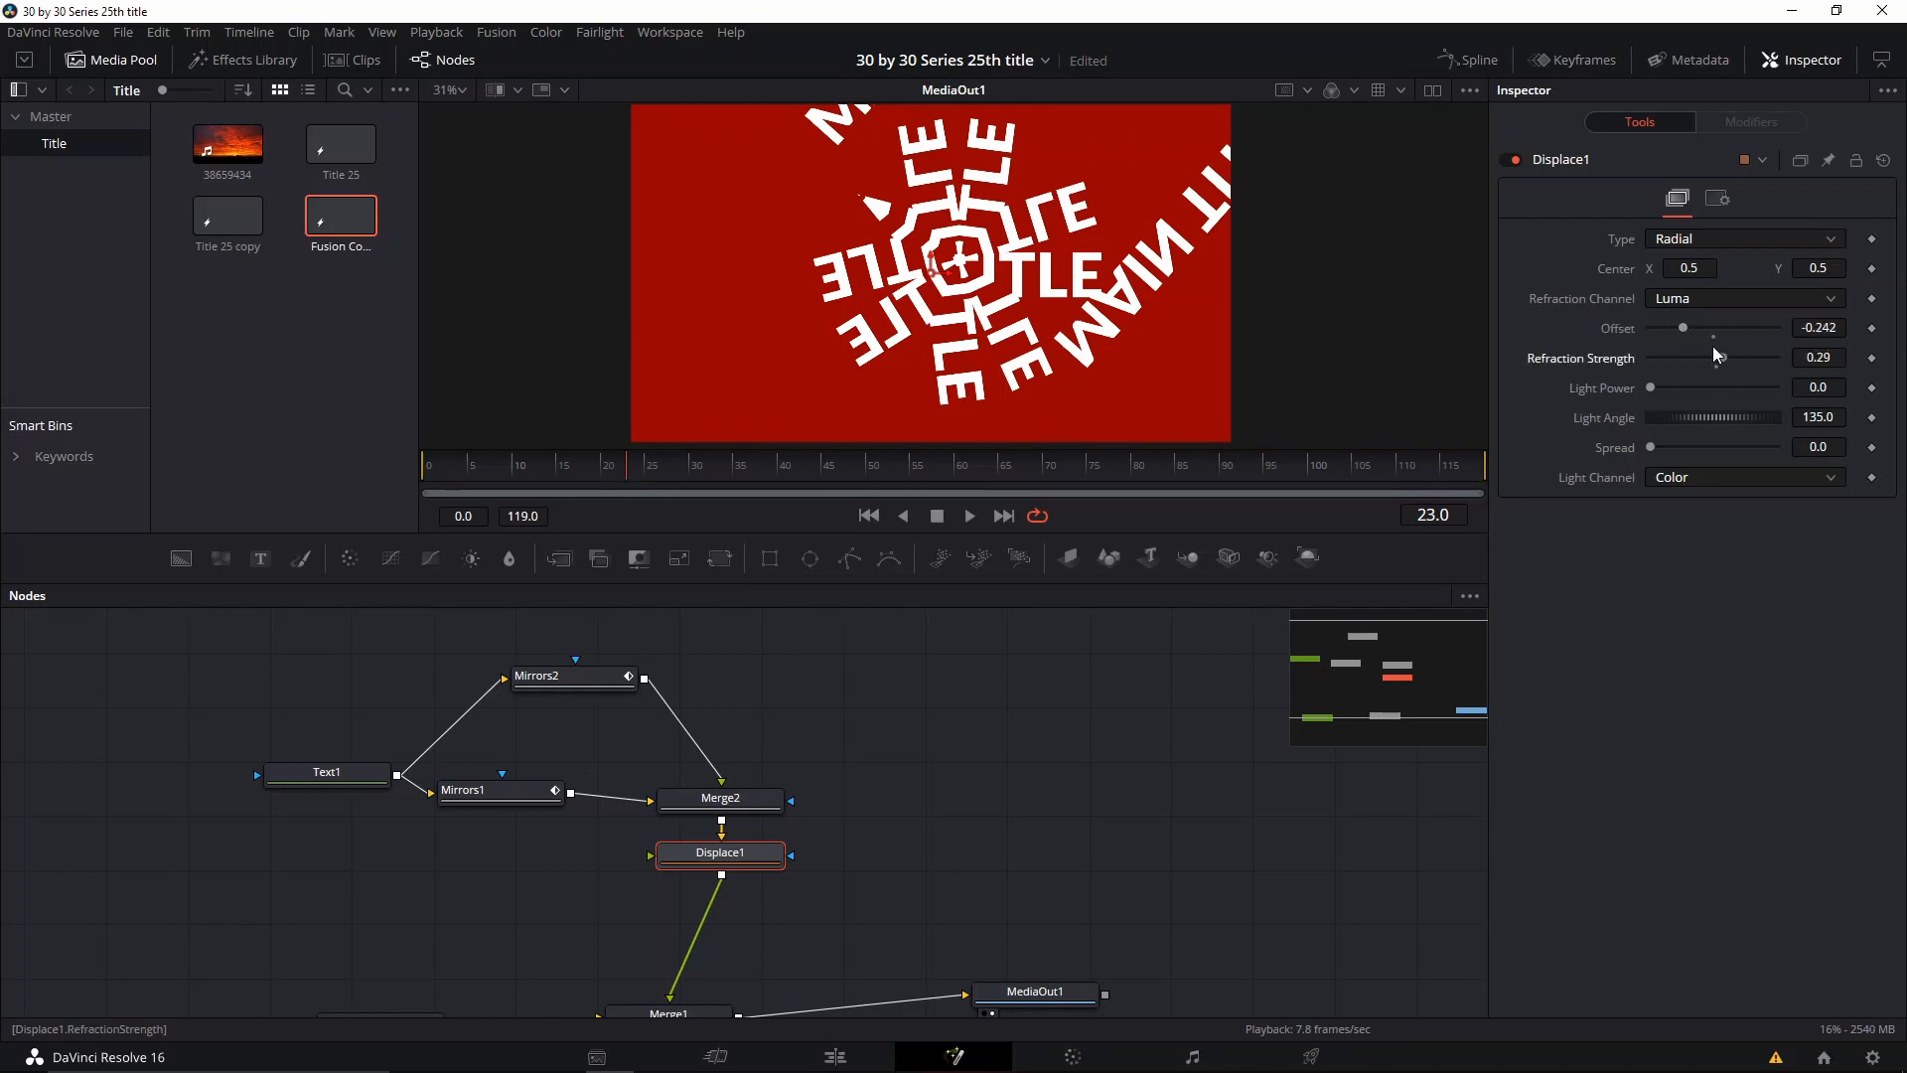
pyautogui.moveTo(1651, 388); pyautogui.dragTo(1740, 423)
pyautogui.click(1683, 299)
pyautogui.click(1673, 383)
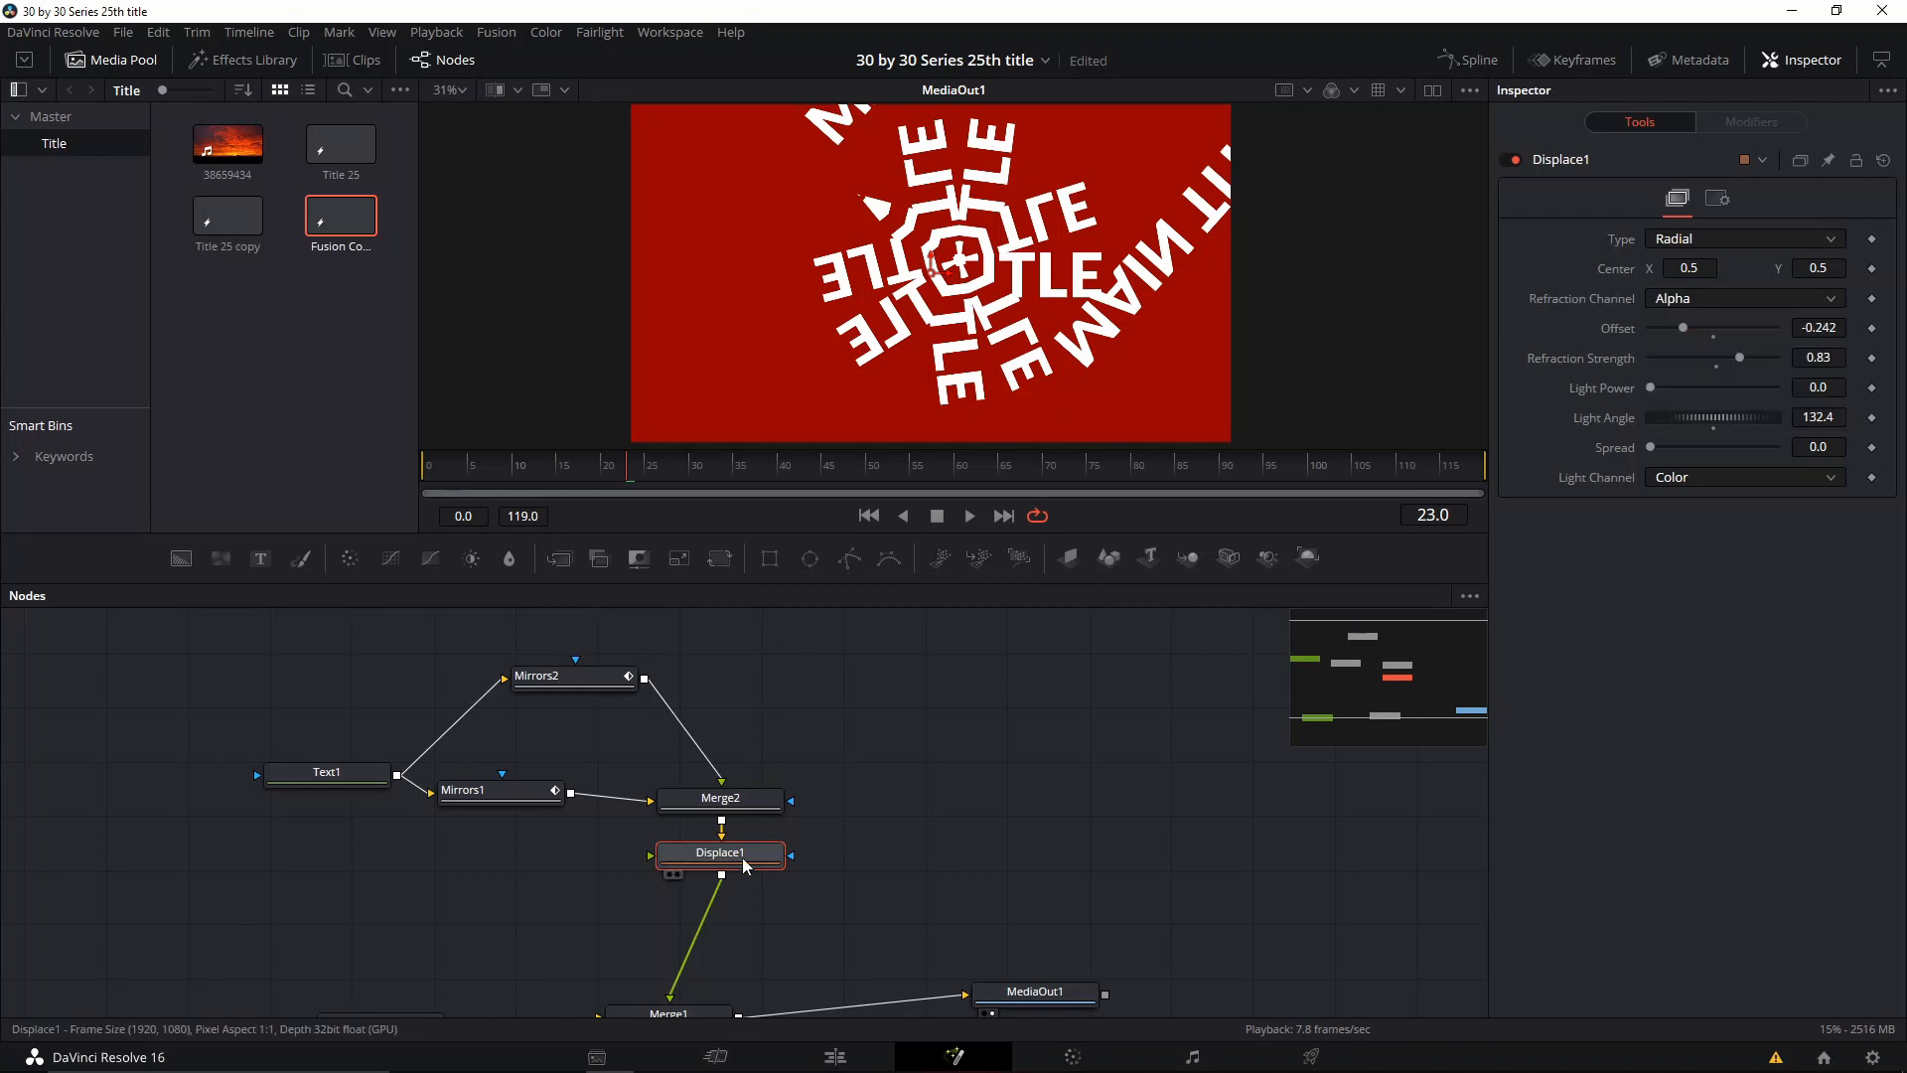
pyautogui.press('Delete')
# Step: Move Merge2 slightly lower and add an unconnected Displace node above it
pyautogui.moveTo(765, 800); pyautogui.dragTo(785, 843)
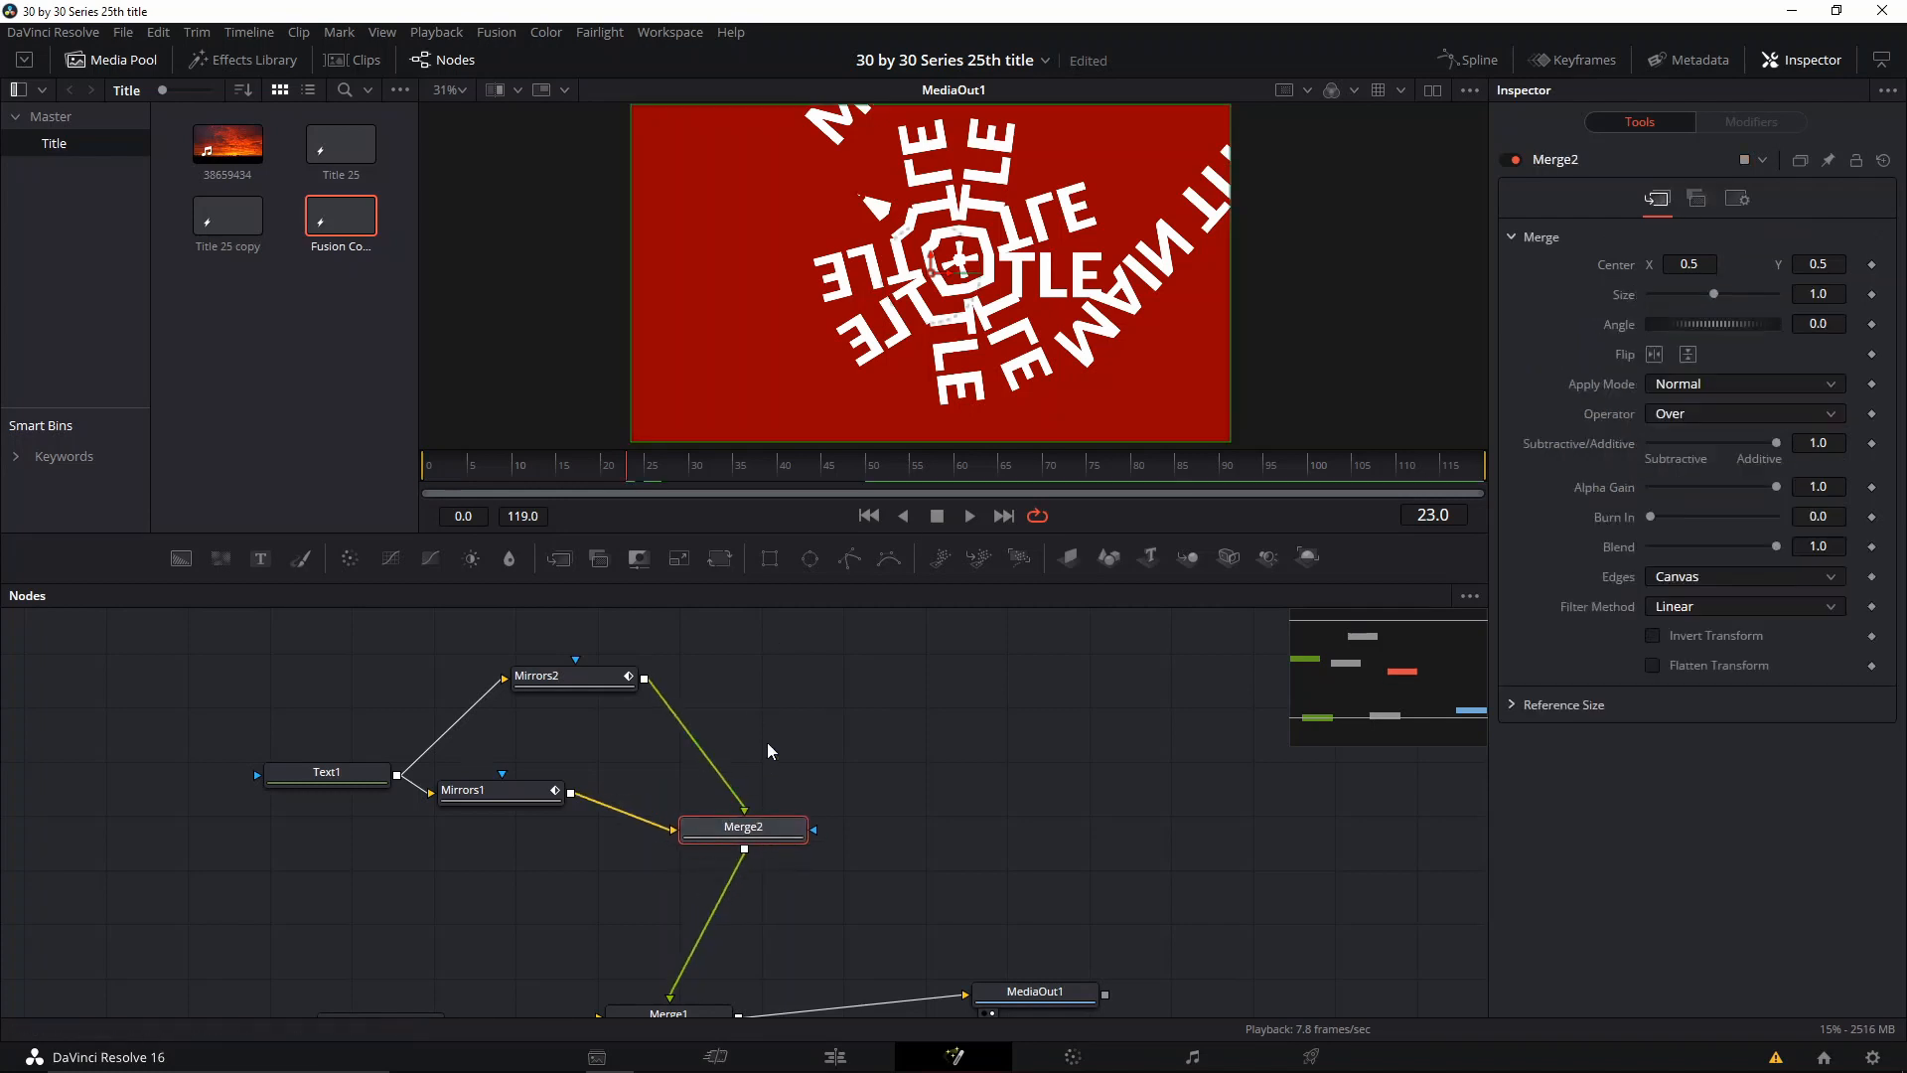
pyautogui.click(767, 744)
pyautogui.hotkey('shift', 'space')
pyautogui.write('DIS')
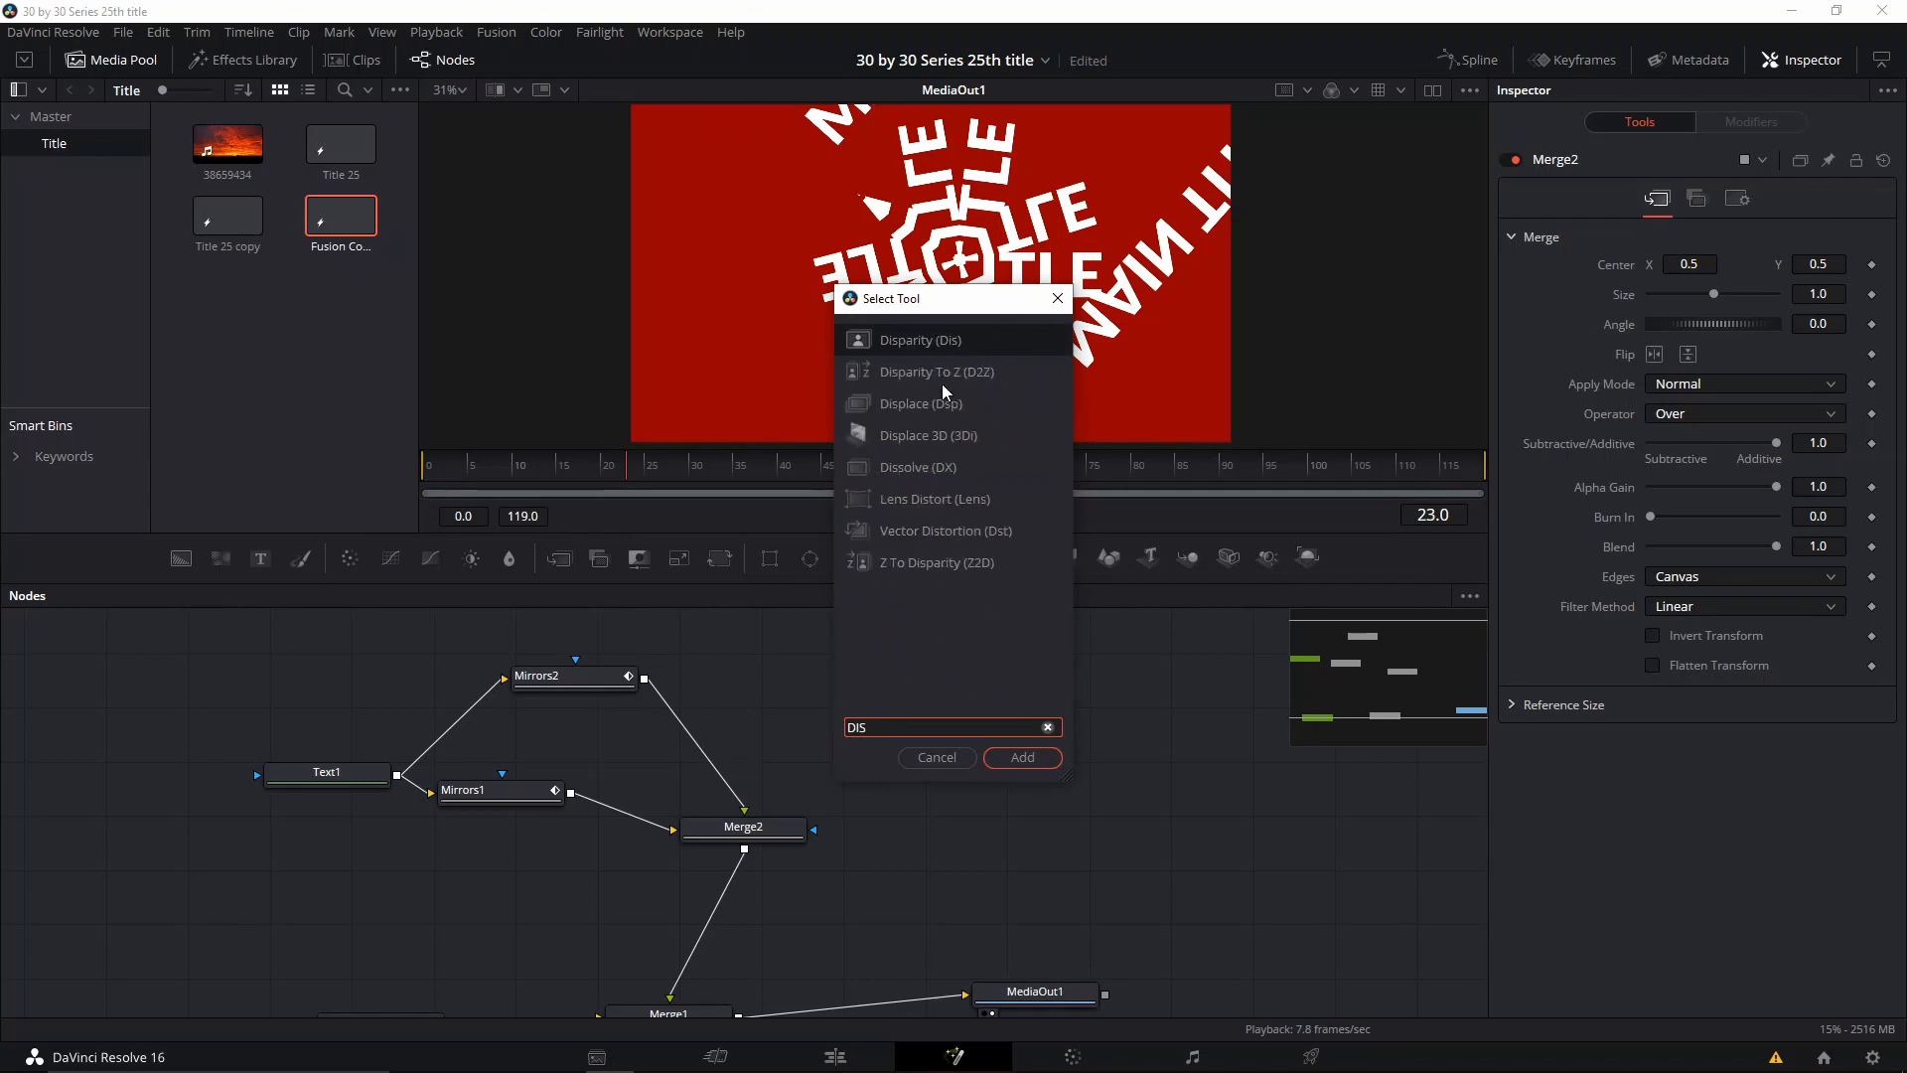
pyautogui.doubleClick(943, 399)
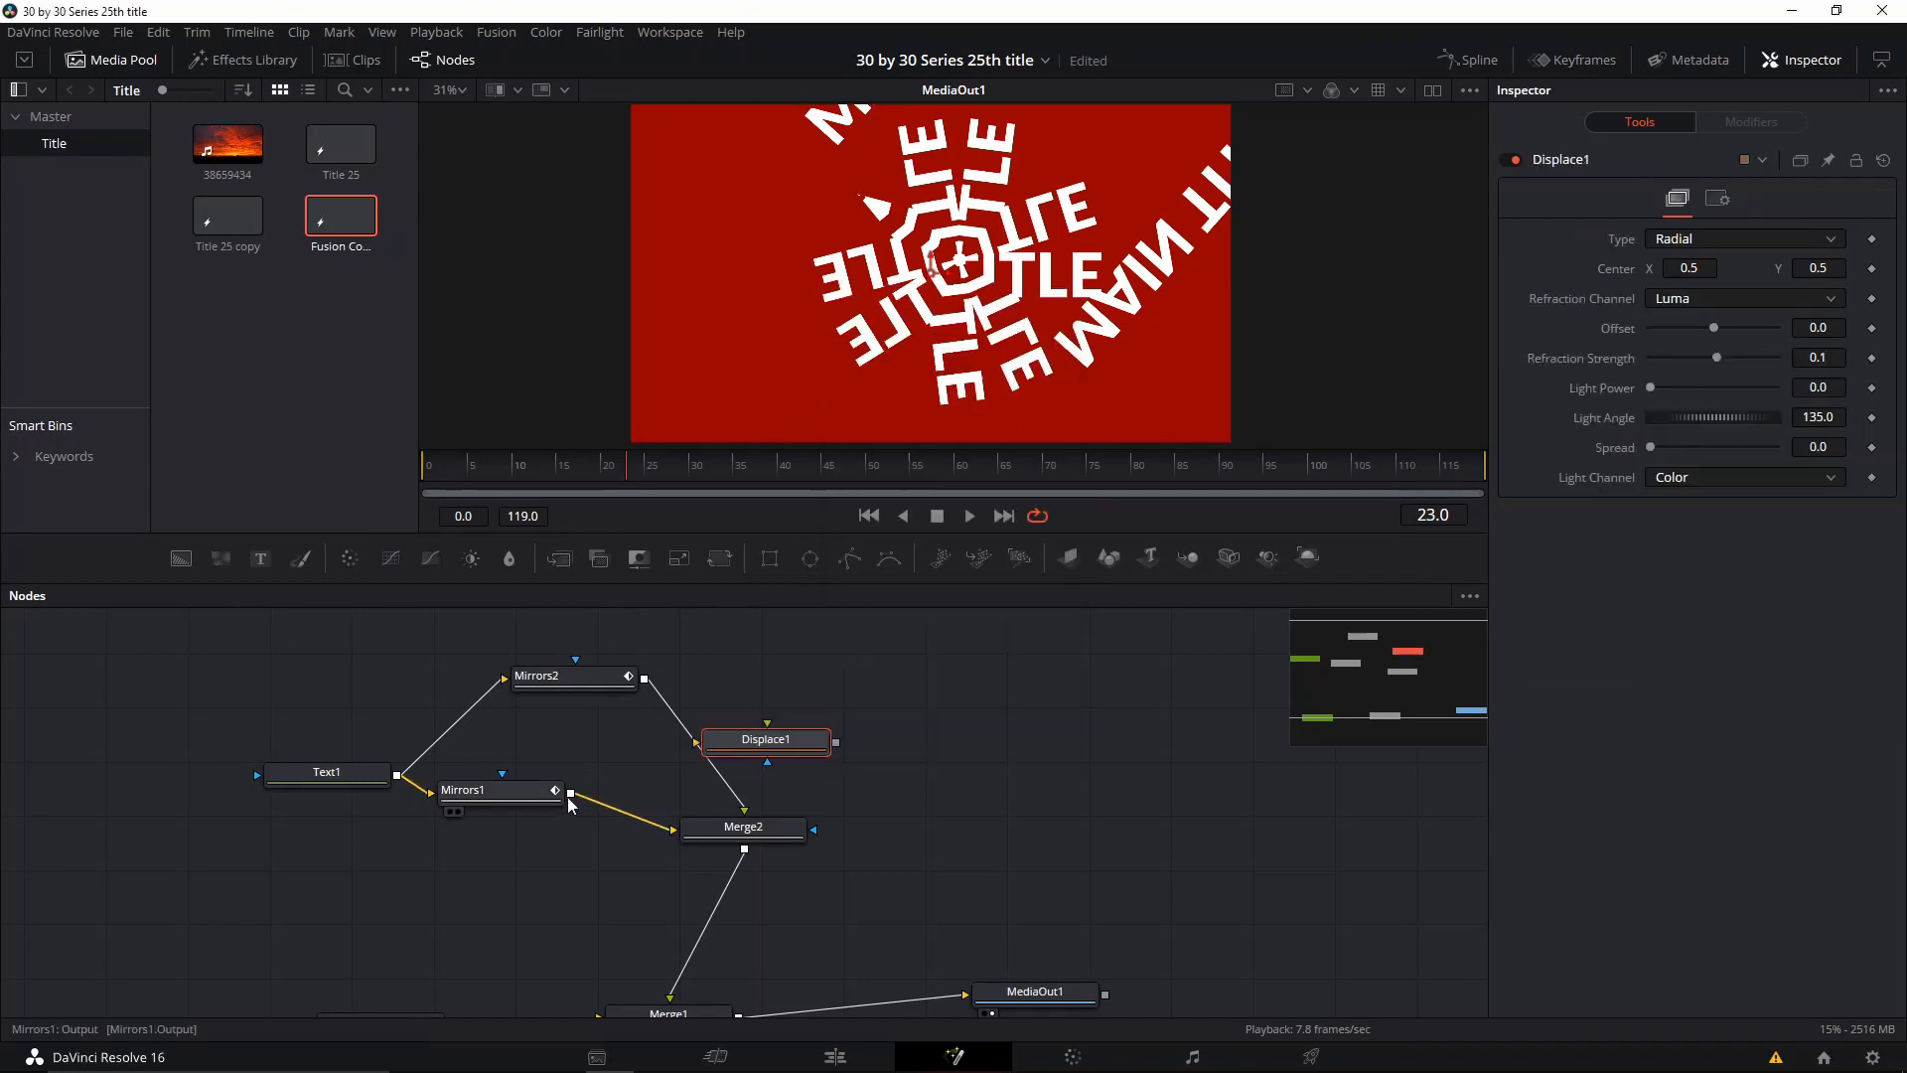
# Step: Try routing Mirrors2 through Displace1 into Merge2 with Mirrors1 as the displacing input, and disconnect Mirrors1 from Merge2
pyautogui.moveTo(570, 792); pyautogui.dragTo(760, 715)
pyautogui.moveTo(741, 801); pyautogui.dragTo(783, 829)
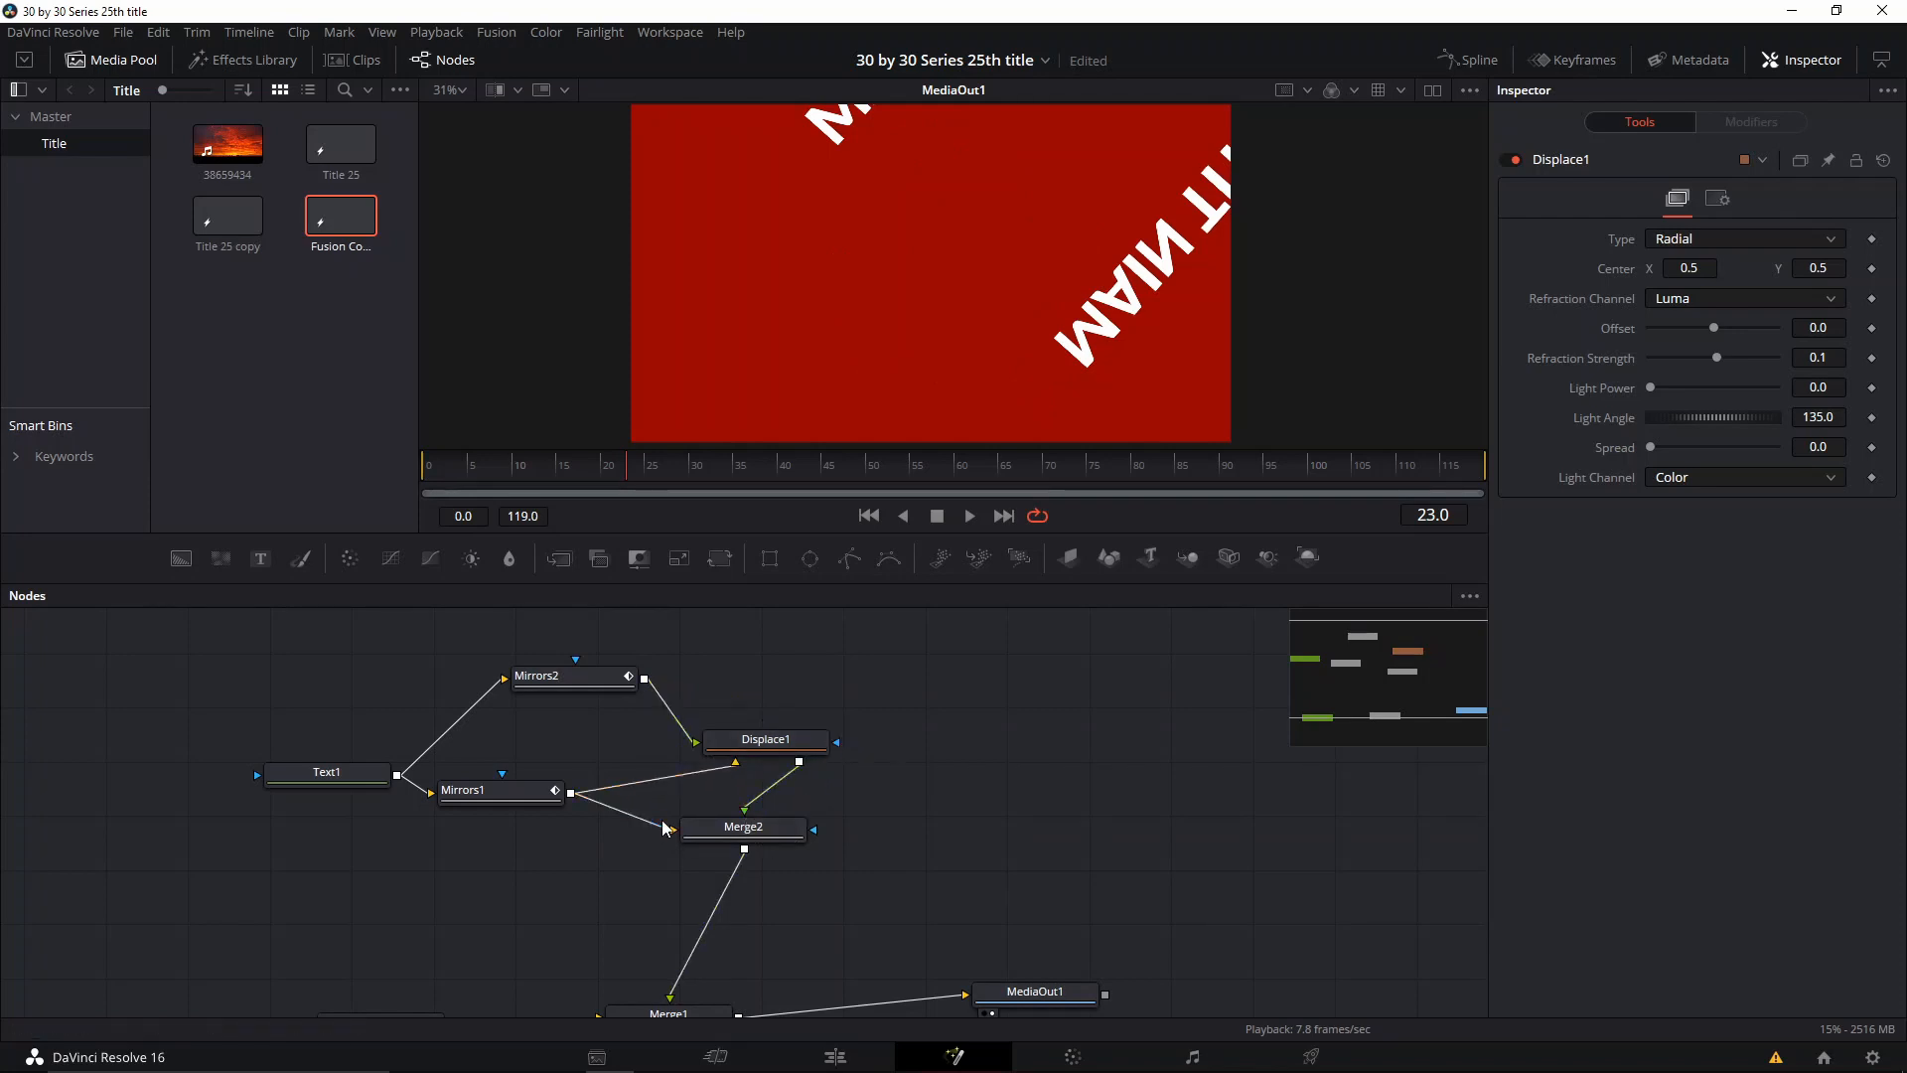
pyautogui.click(663, 827)
pyautogui.click(763, 745)
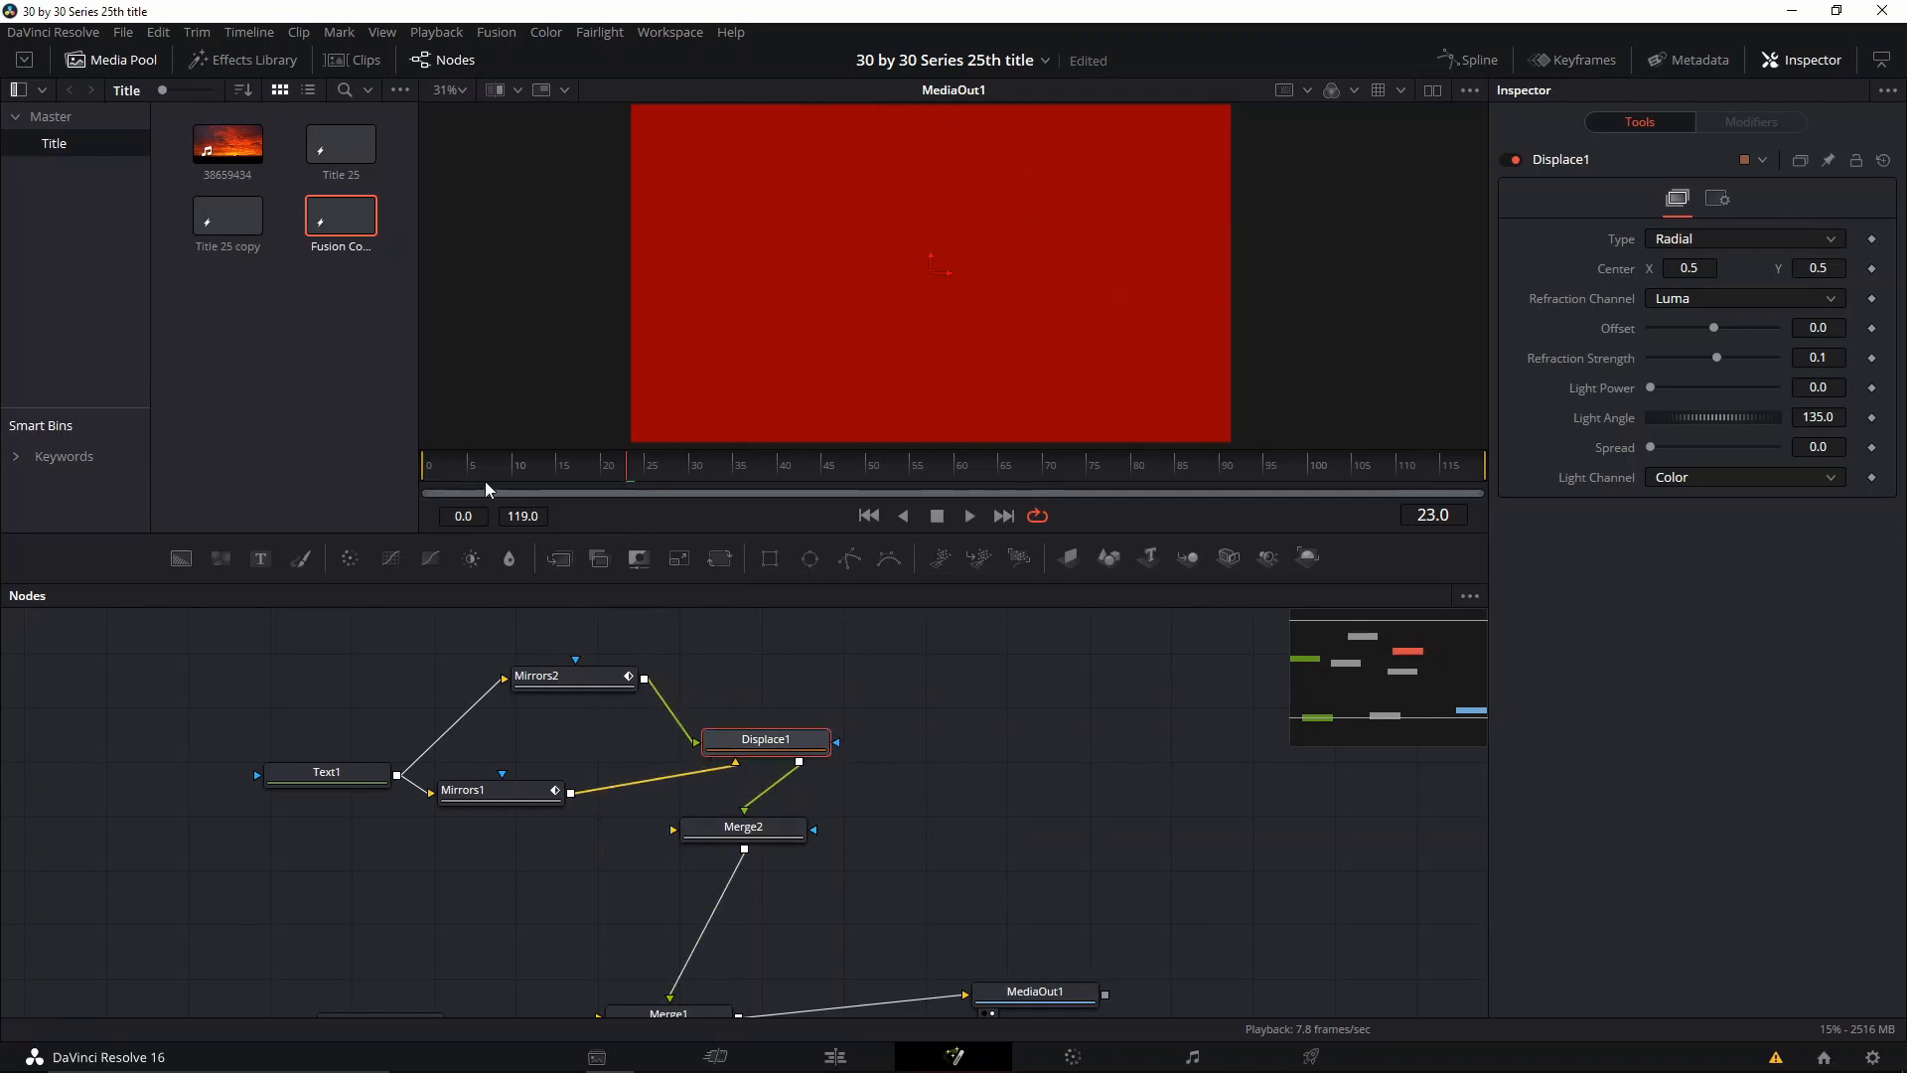
# Step: Preview the displacement with different Displace1 settings, and undo those changes and all of the node's connections
pyautogui.press('space')
pyautogui.moveTo(1716, 335); pyautogui.dragTo(1665, 358)
pyautogui.hotkey('ctrl', 'z')
pyautogui.hotkey('ctrl', 'z')
pyautogui.hotkey('ctrl', 'z')
pyautogui.hotkey('ctrl', 'z')
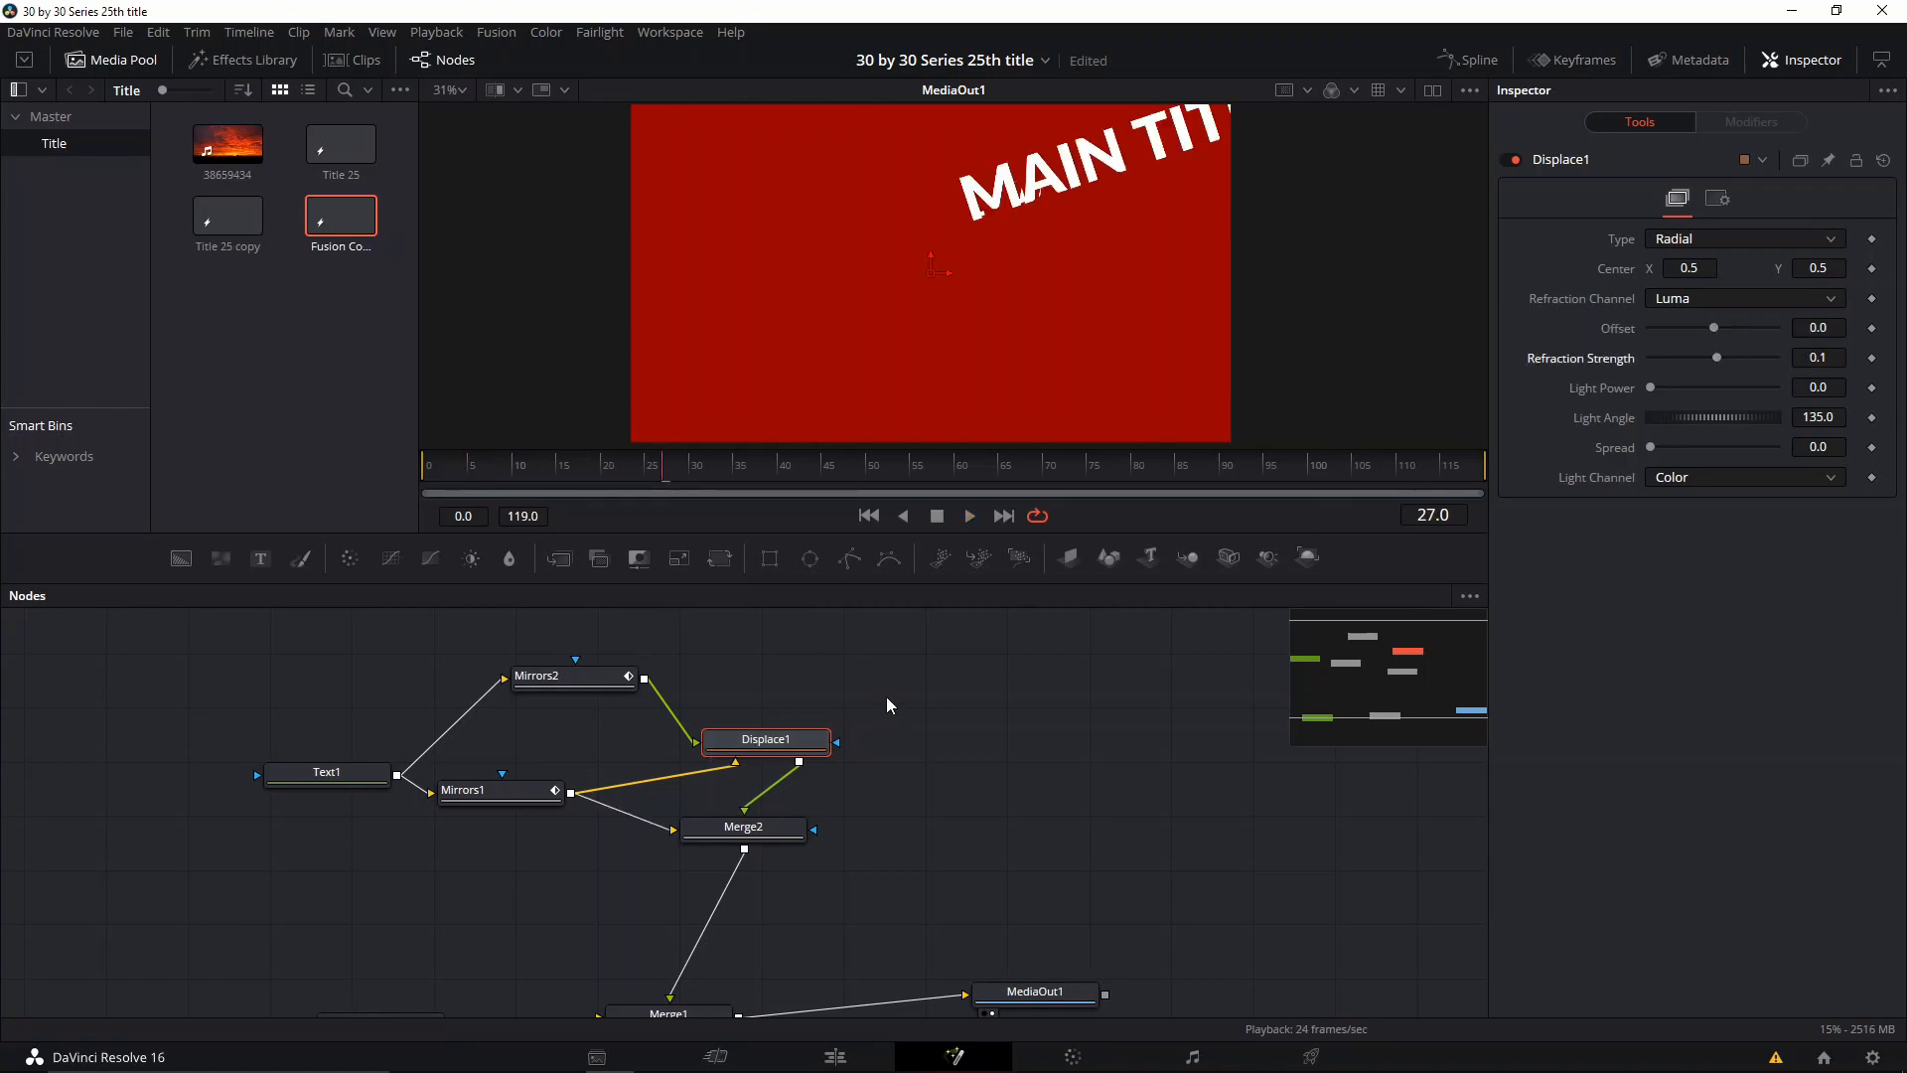
pyautogui.hotkey('ctrl', 'z')
pyautogui.hotkey('ctrl', 'z')
pyautogui.hotkey('ctrl', 'z')
pyautogui.hotkey('ctrl', 'z')
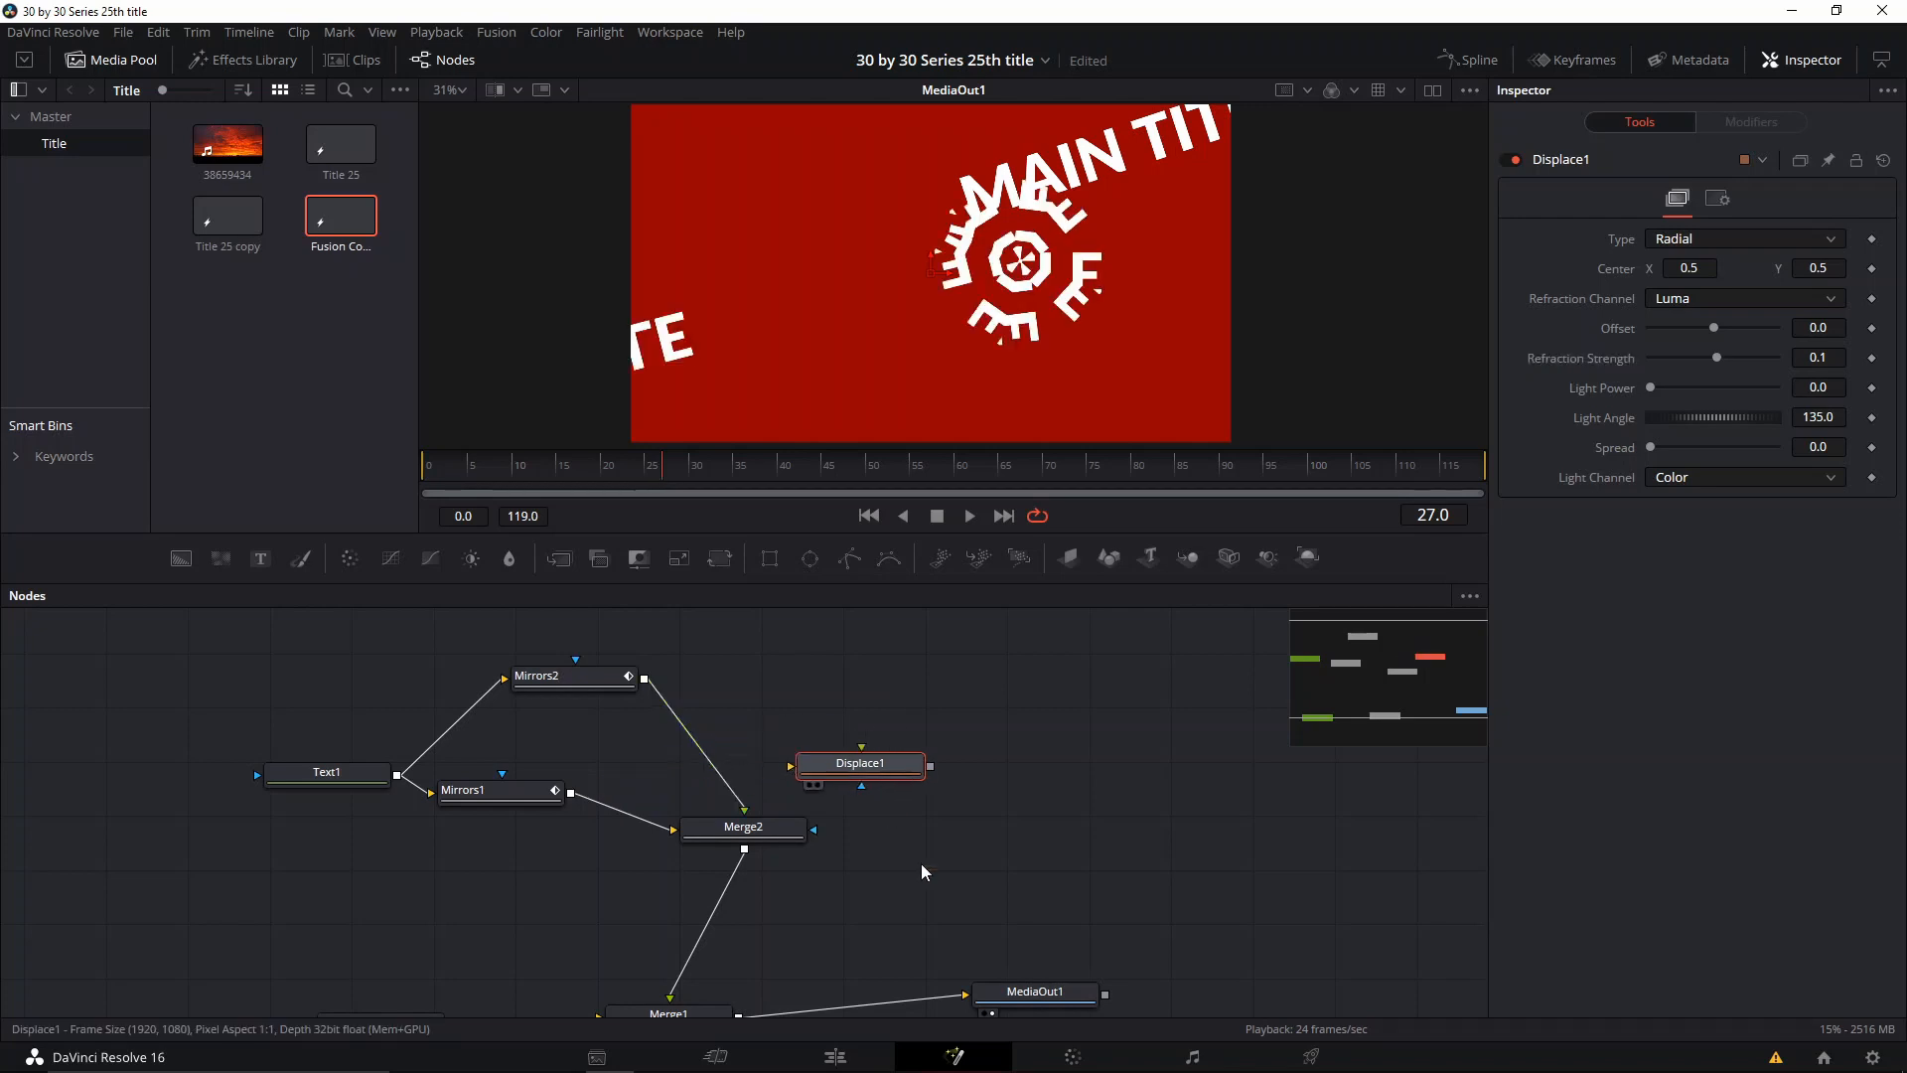
# Step: Route Mirrors2 into both Displace1 image inputs and Displace1 into Merge2, and set its Offset to 0.5 and Refraction Strength to 0.57
pyautogui.click(772, 768)
pyautogui.moveTo(884, 889); pyautogui.dragTo(843, 855)
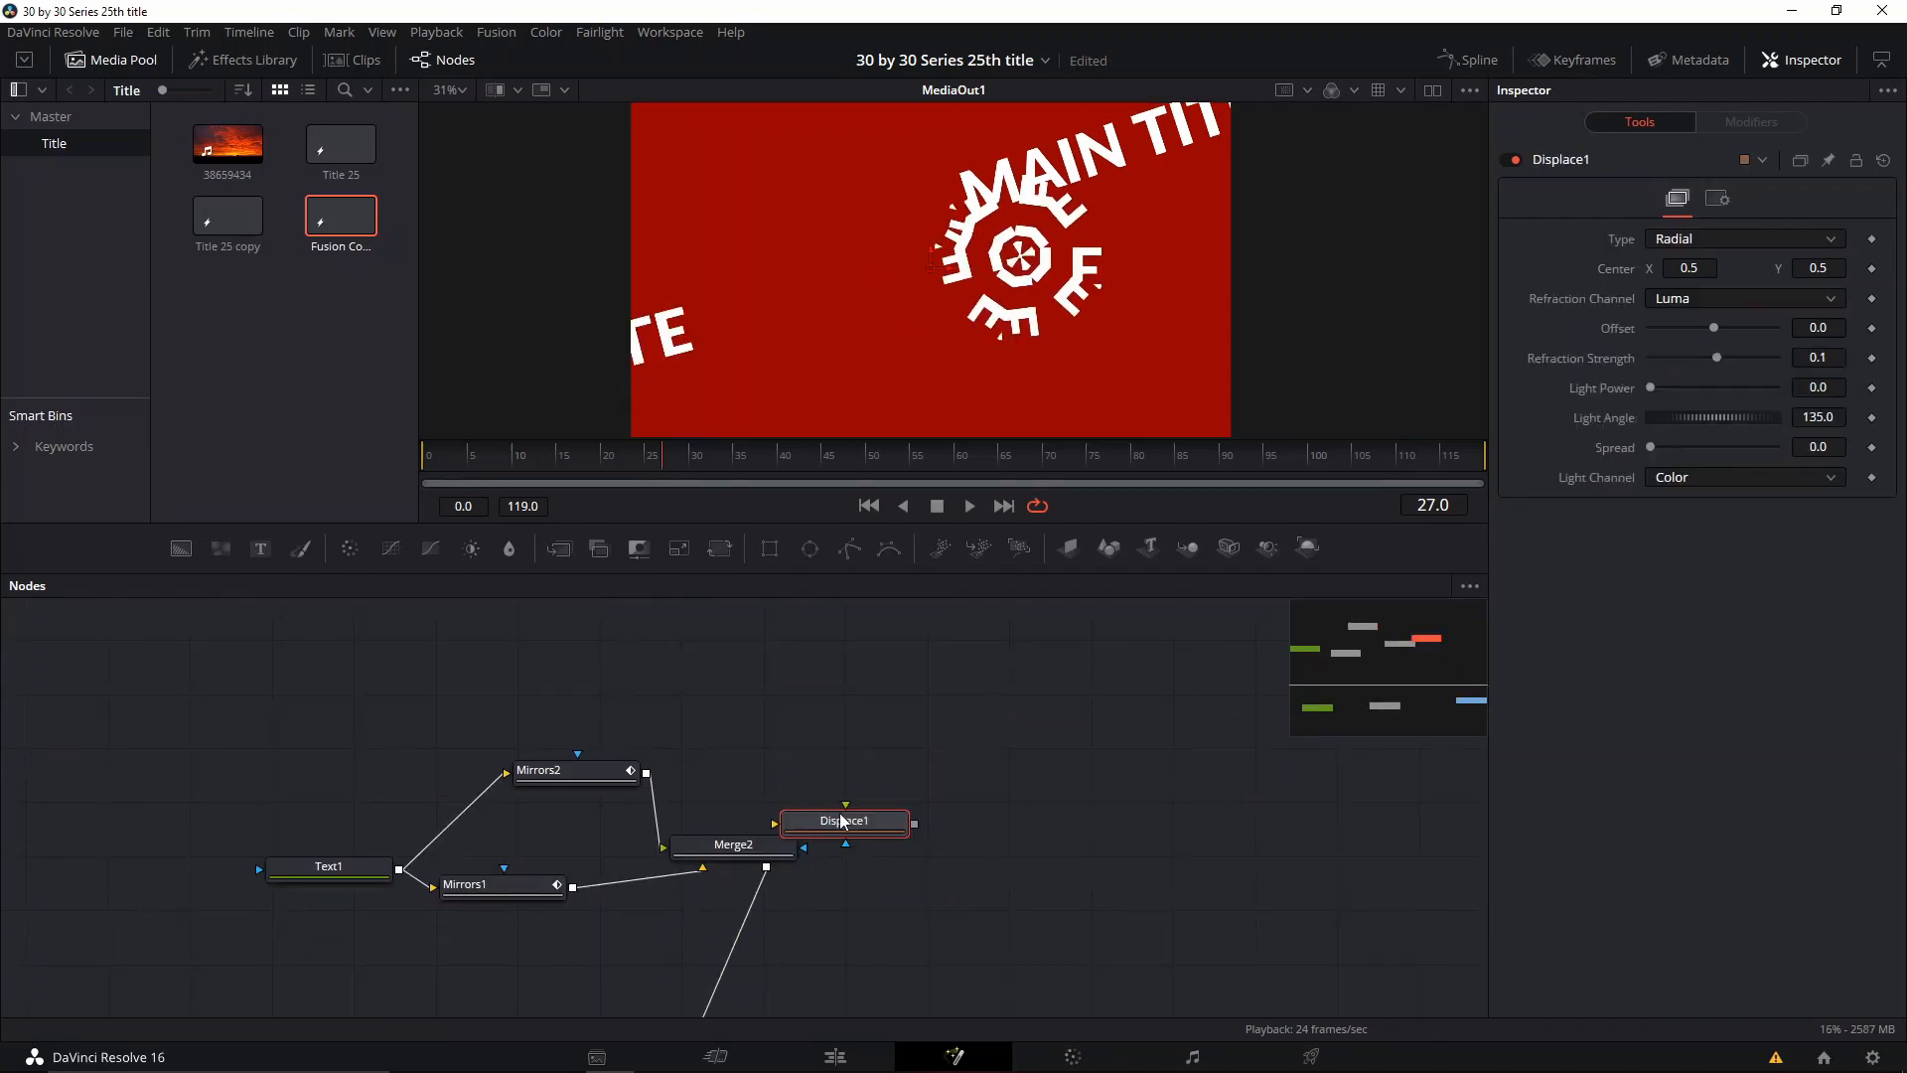
pyautogui.moveTo(796, 827); pyautogui.dragTo(736, 771)
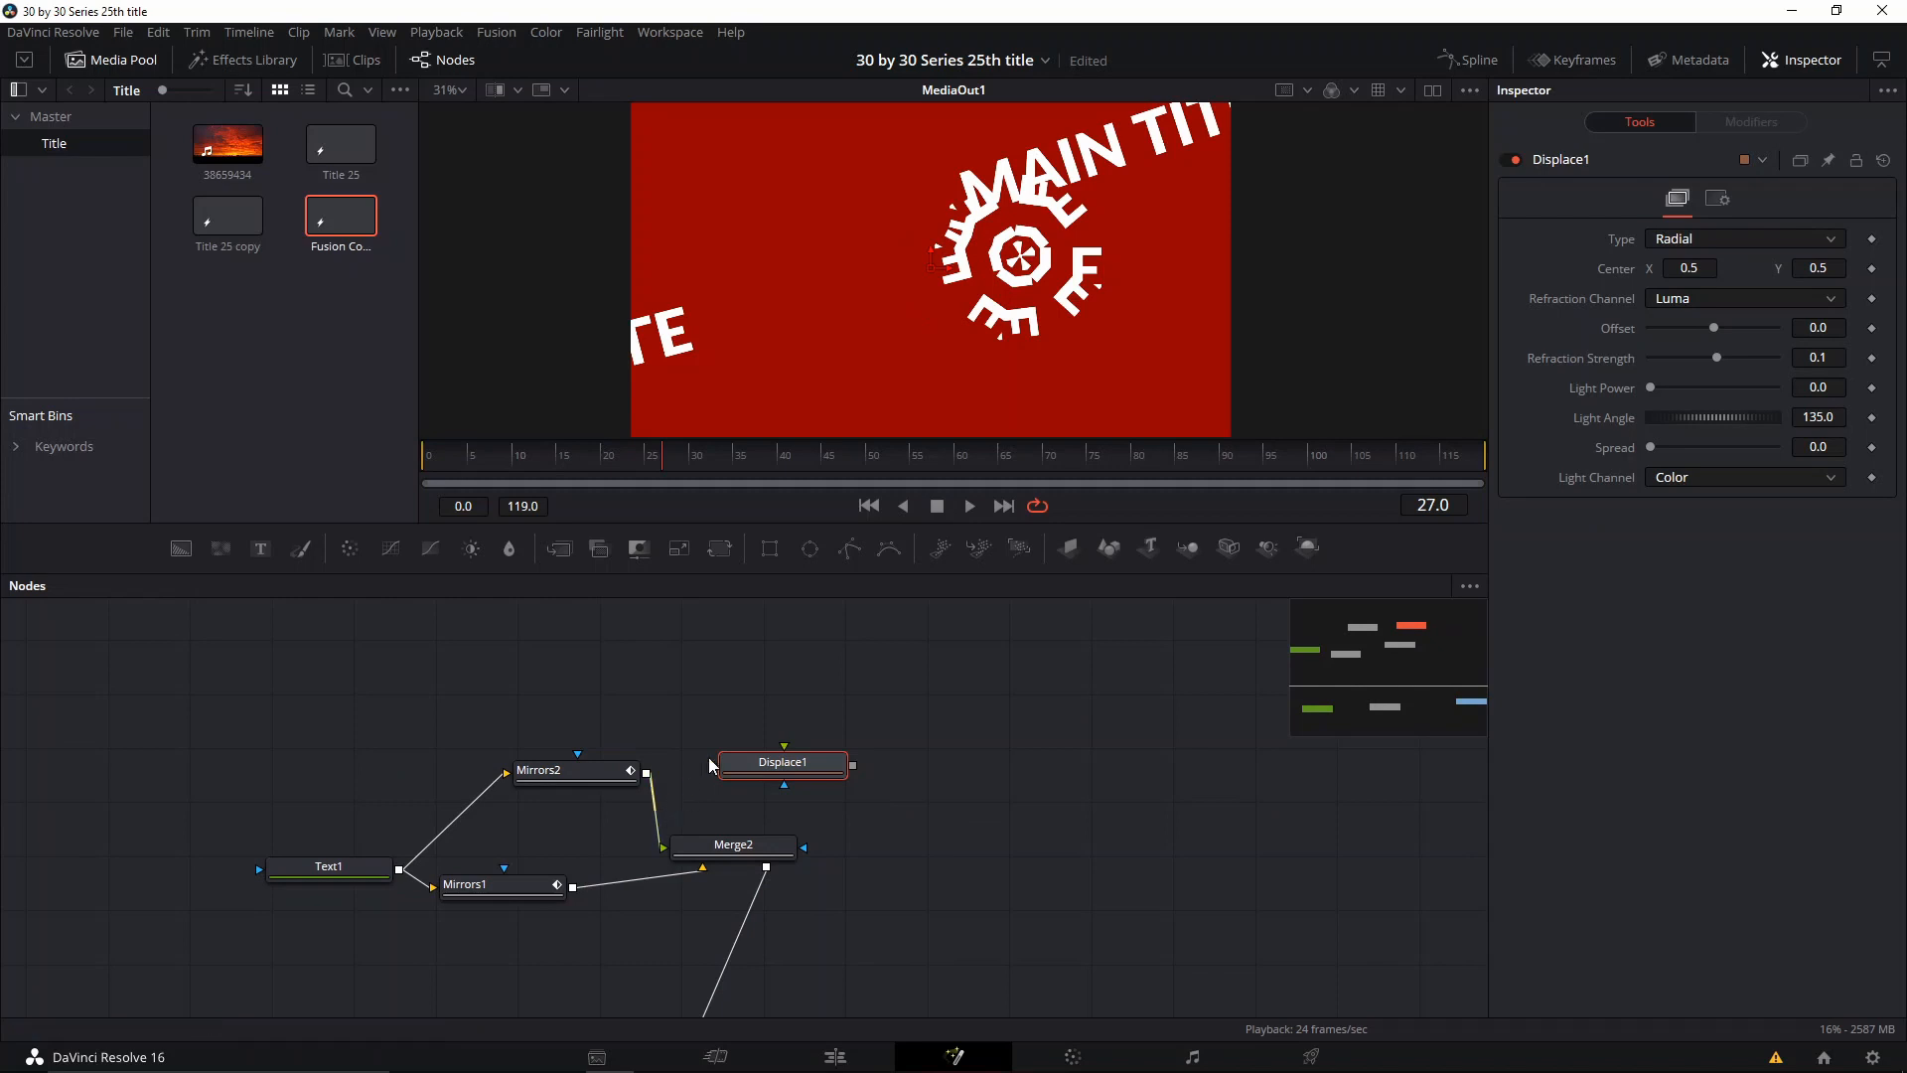
pyautogui.moveTo(659, 843); pyautogui.dragTo(795, 849)
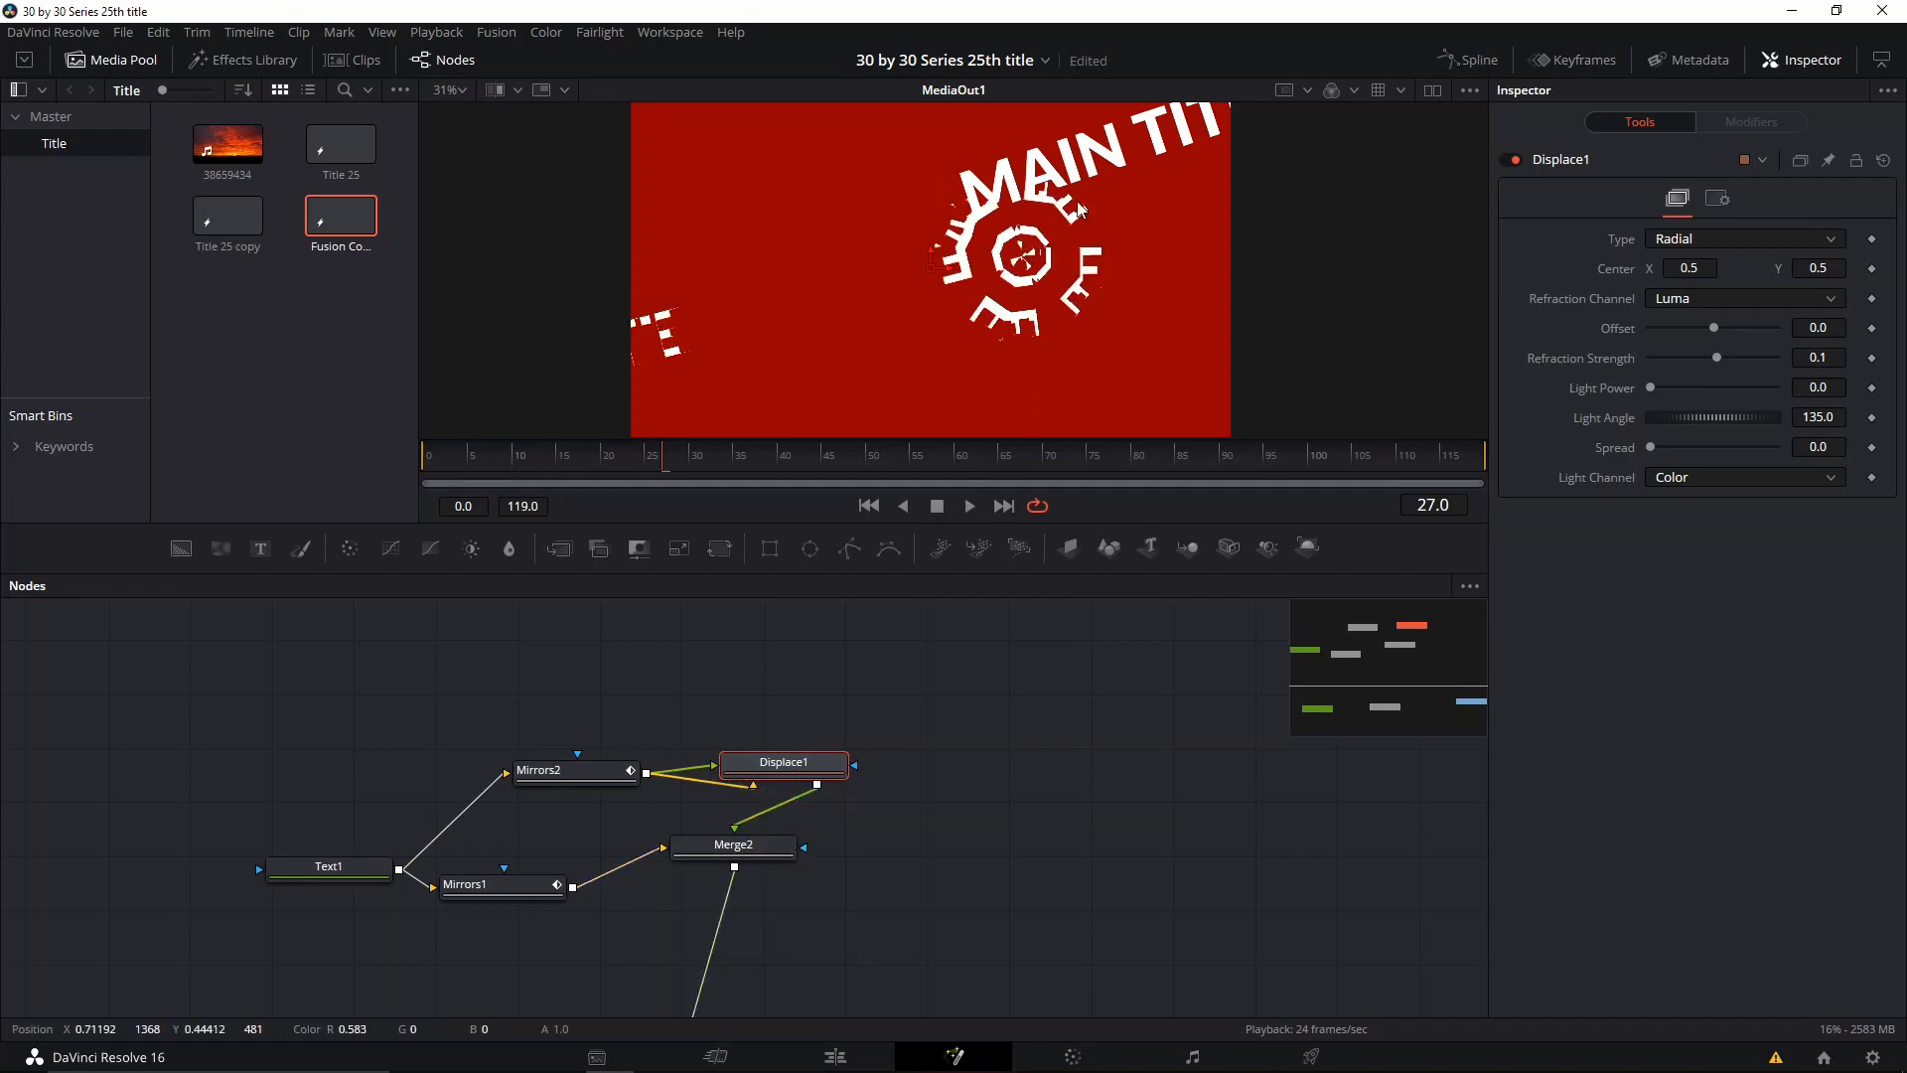
pyautogui.moveTo(1723, 339); pyautogui.dragTo(1723, 397)
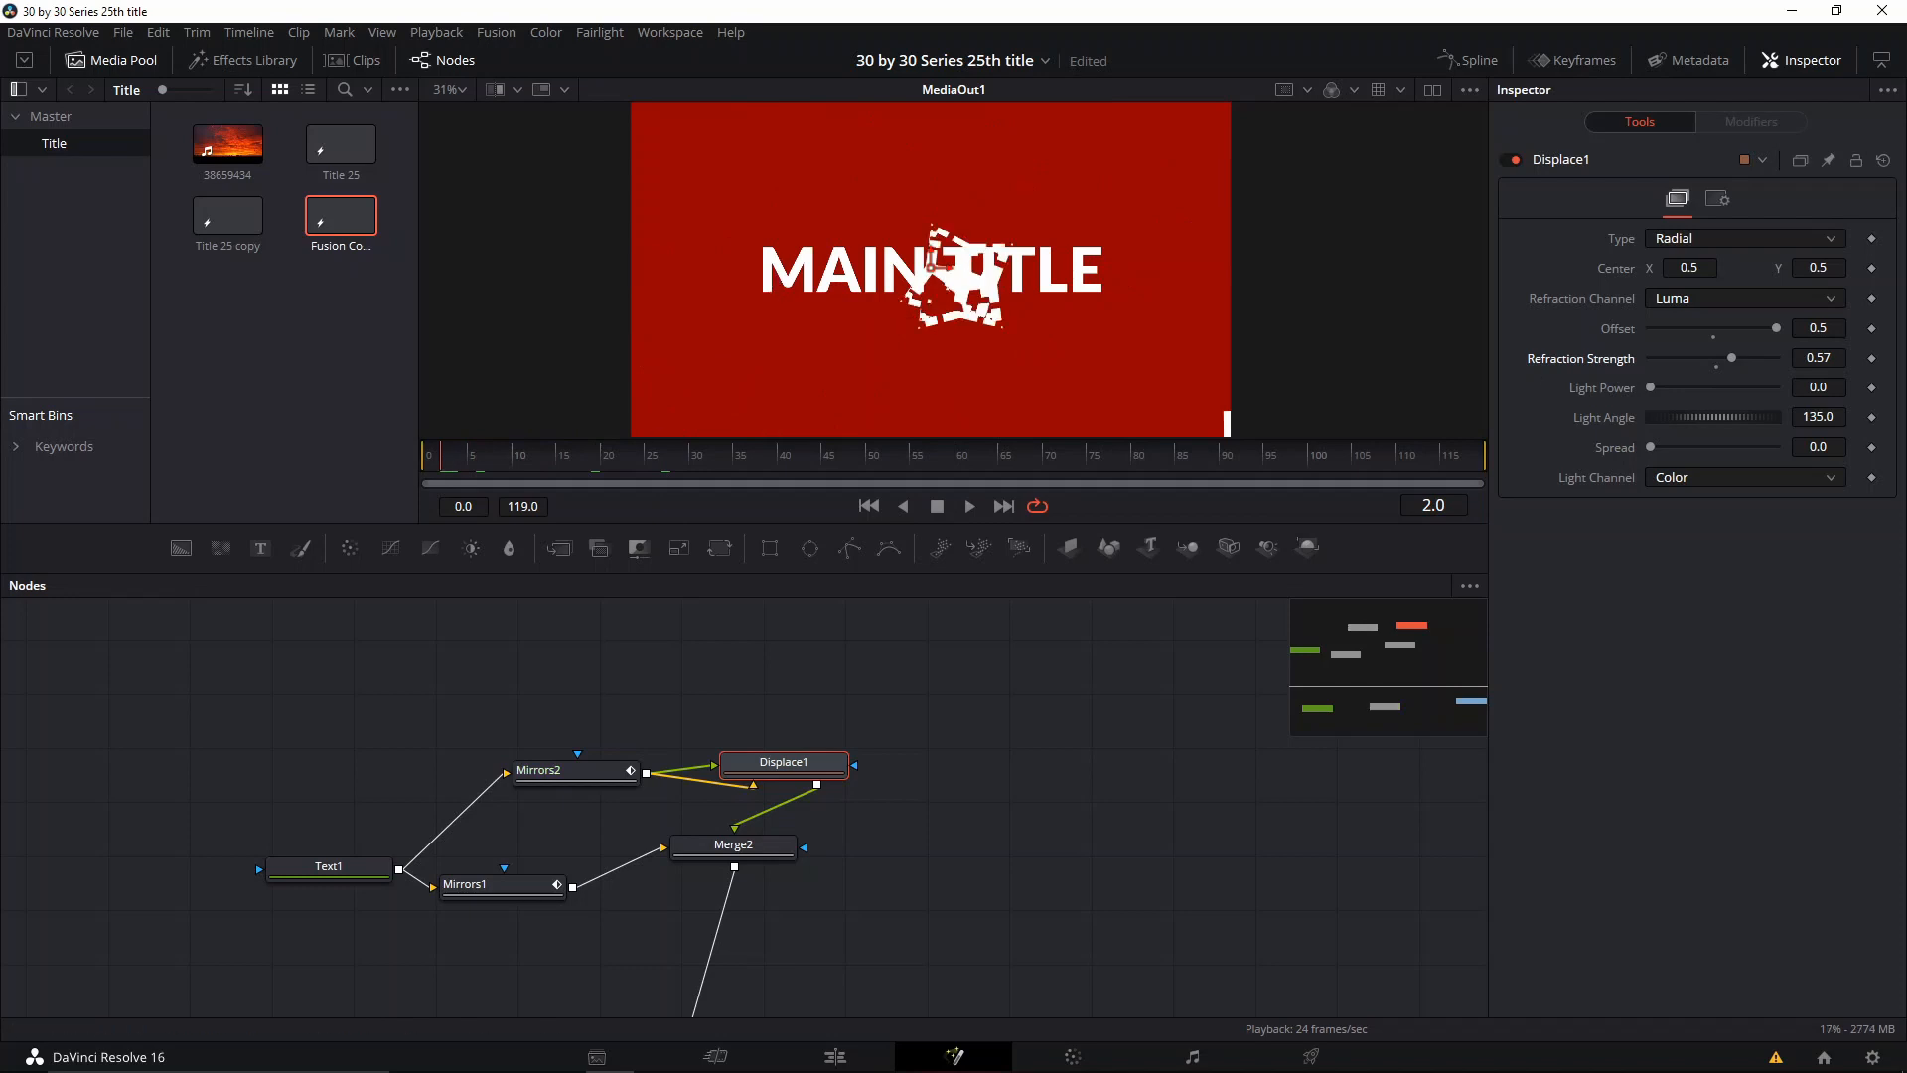
# Step: Reset Displace1's Offset to 0.0 and Refraction Strength to 0.1, and keyframe both at frame 2
pyautogui.moveTo(1731, 359); pyautogui.dragTo(1719, 355)
pyautogui.click(1714, 338)
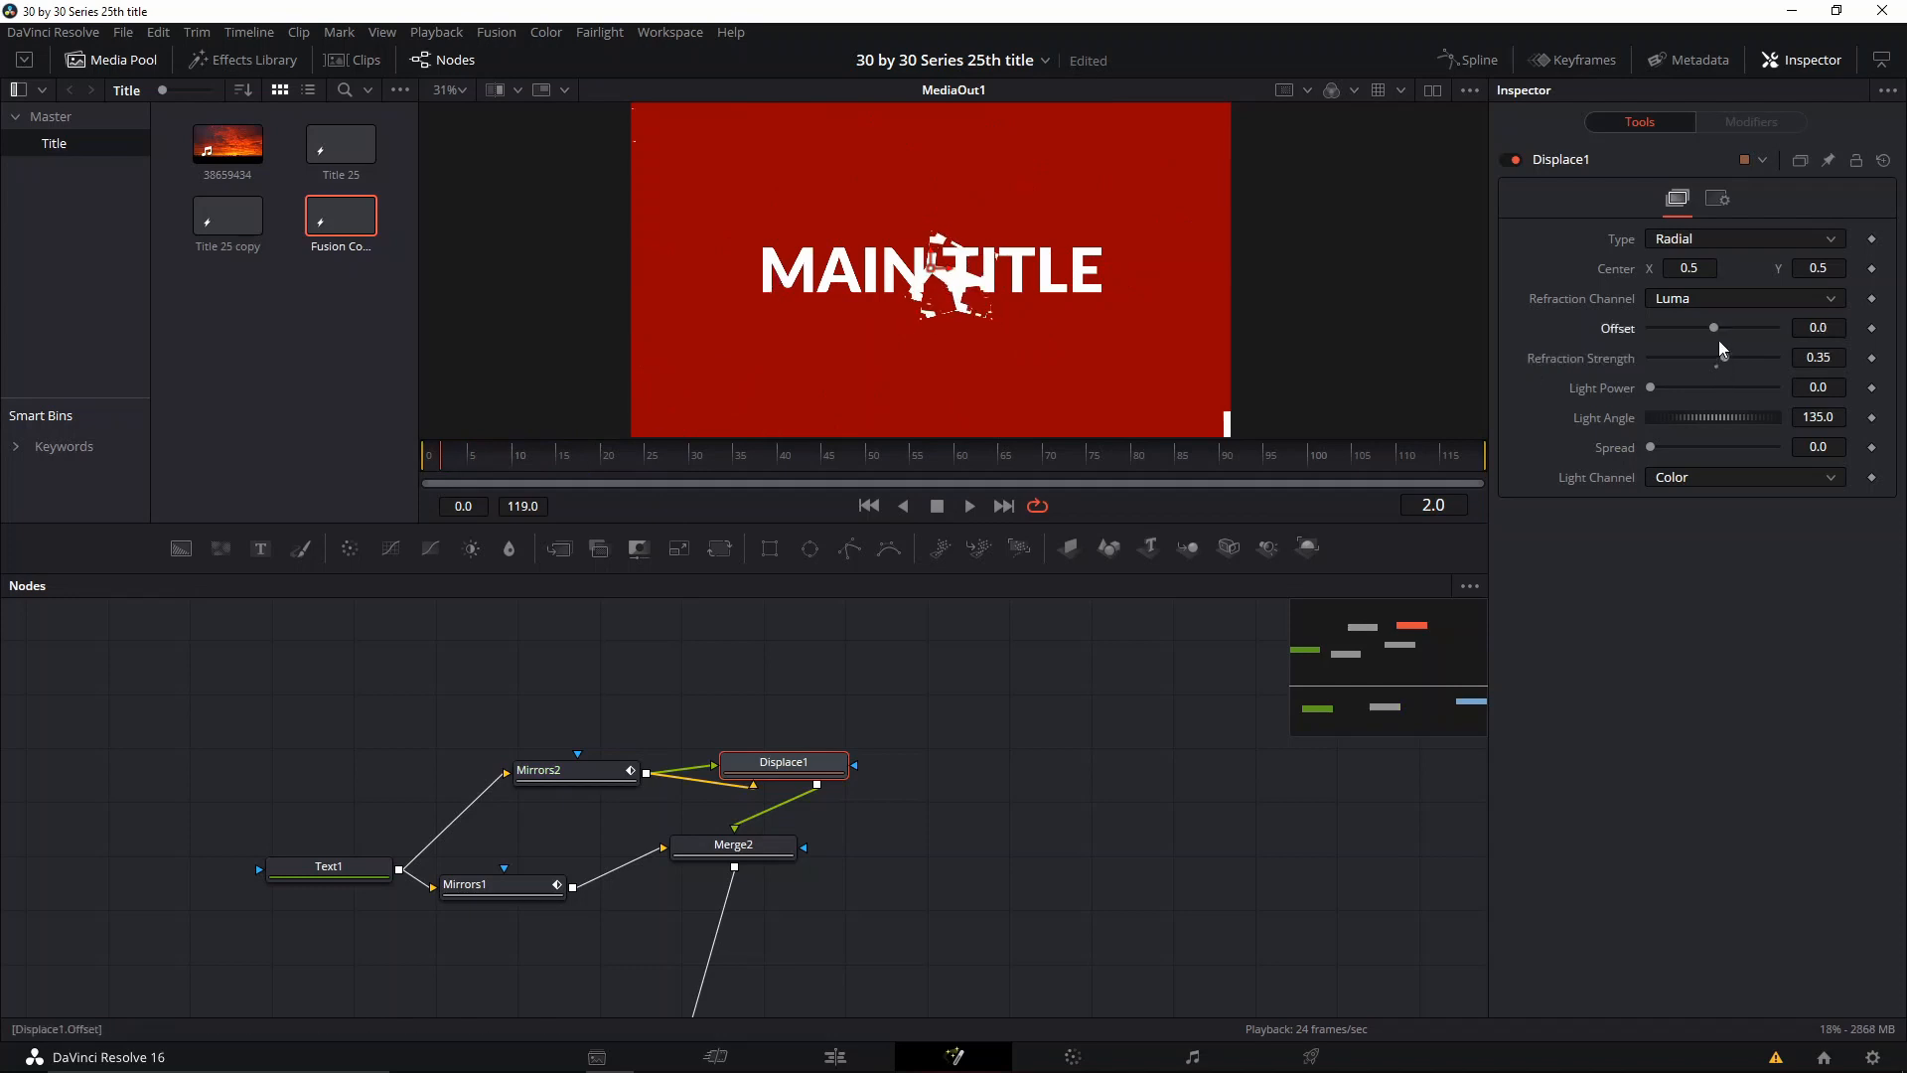
pyautogui.click(1717, 368)
pyautogui.click(1871, 328)
pyautogui.click(1871, 358)
# Step: Keyframe Displace1's Offset at -0.5 on frame 15 and about -0.258 on frame 35
pyautogui.click(562, 471)
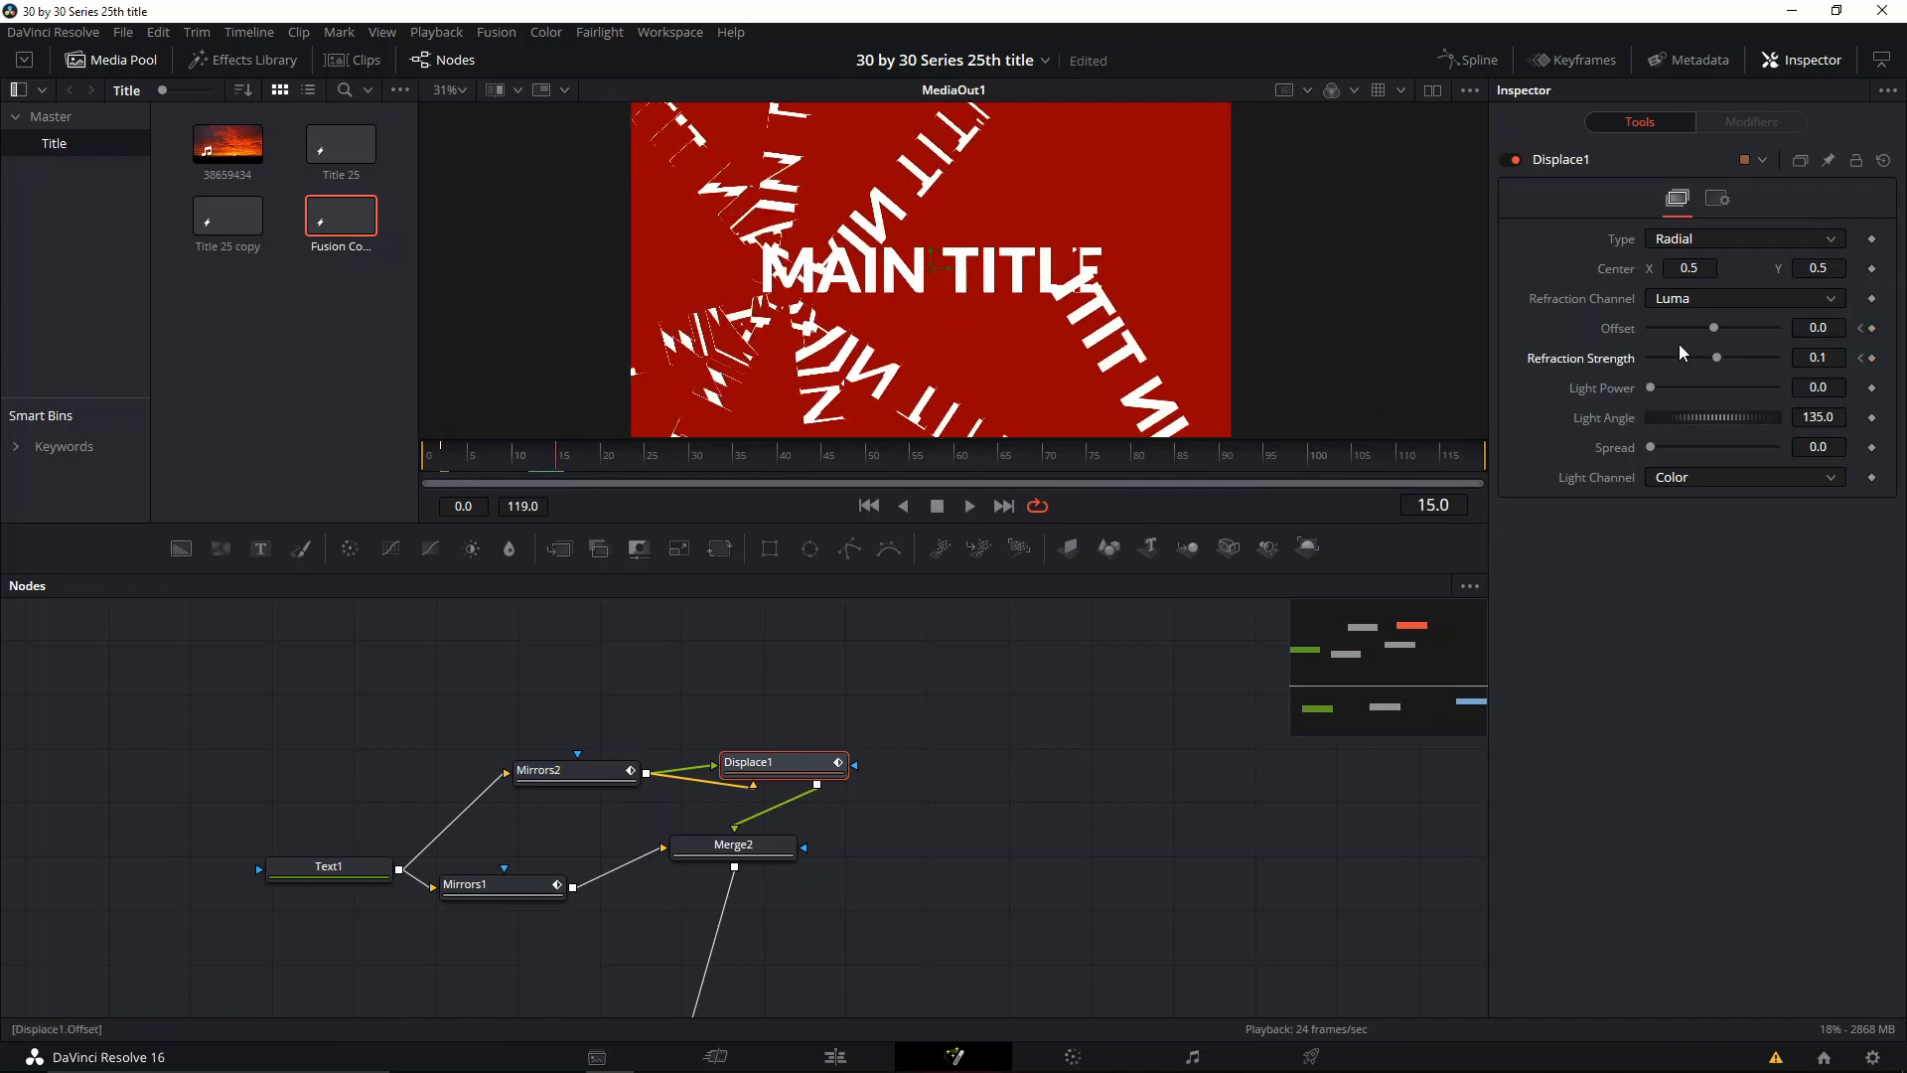
pyautogui.moveTo(1716, 329); pyautogui.dragTo(1499, 313)
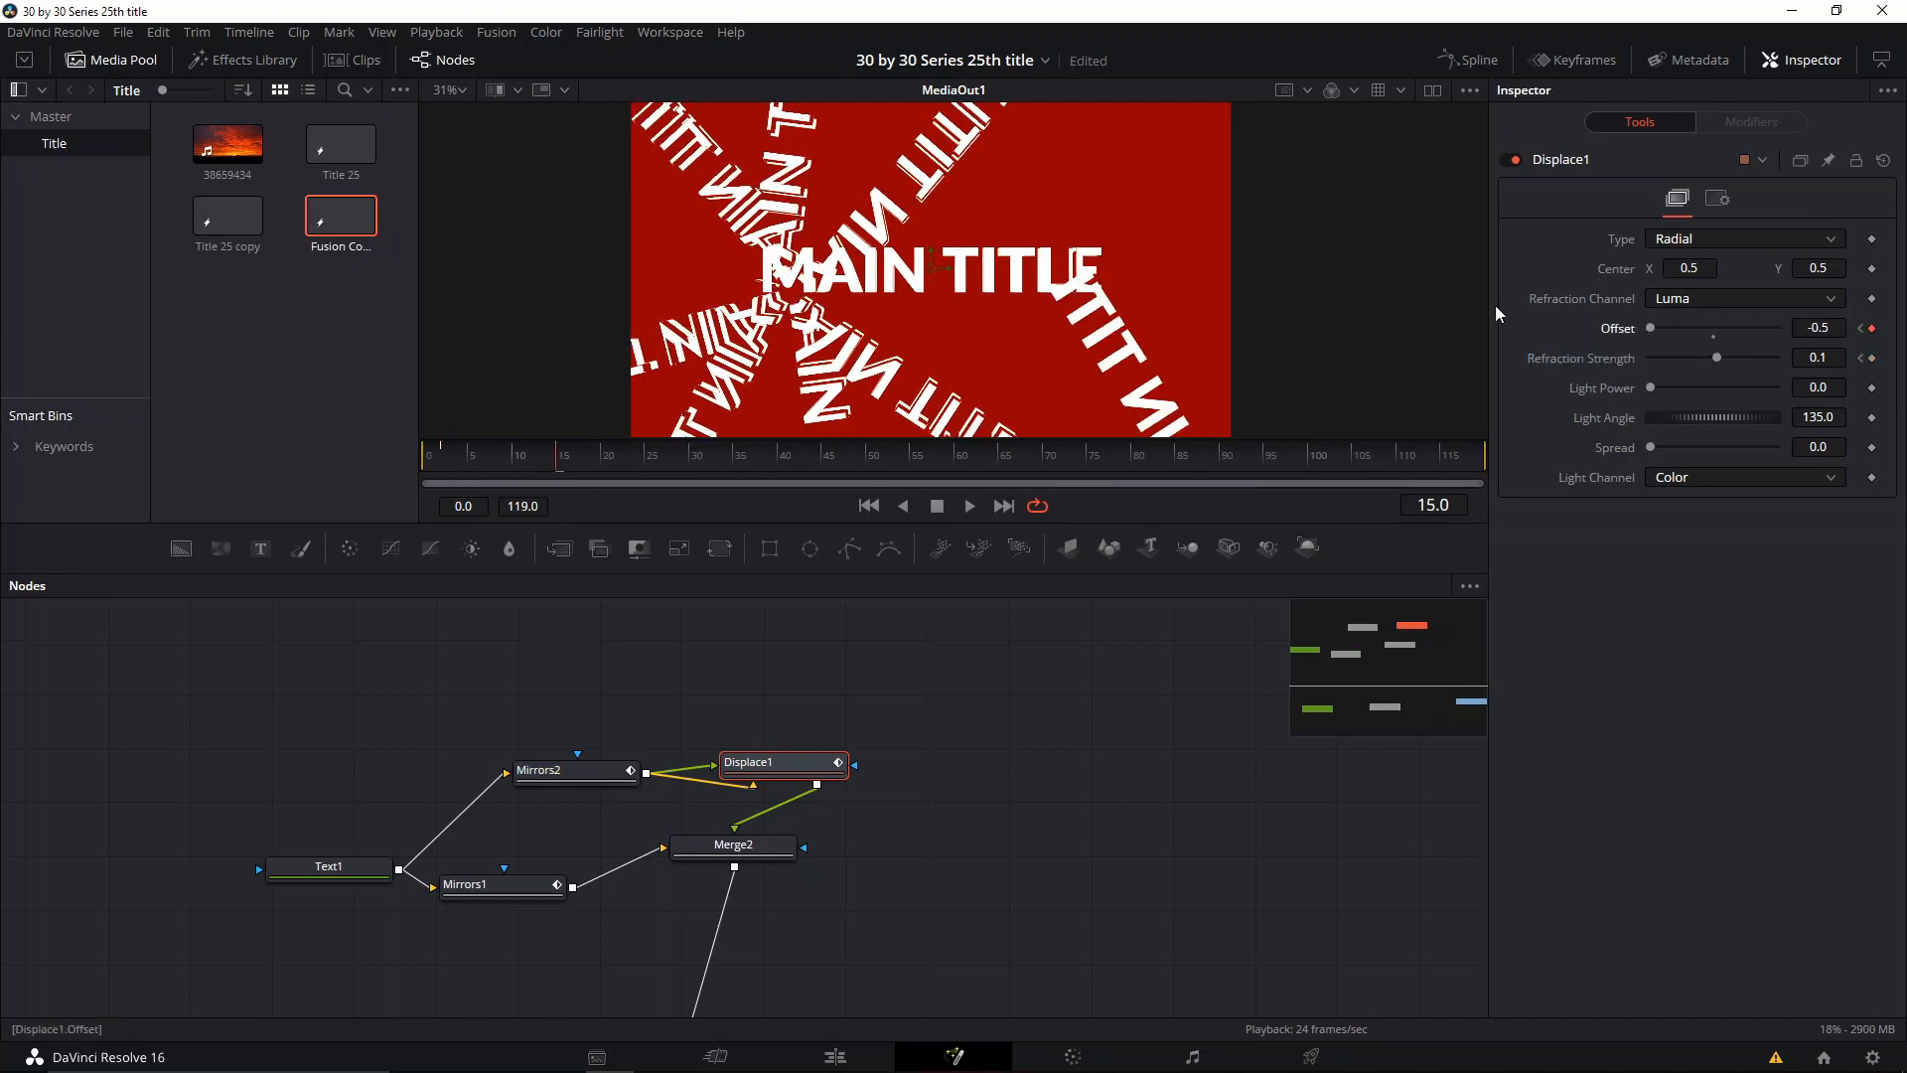
pyautogui.moveTo(603, 471); pyautogui.dragTo(664, 469)
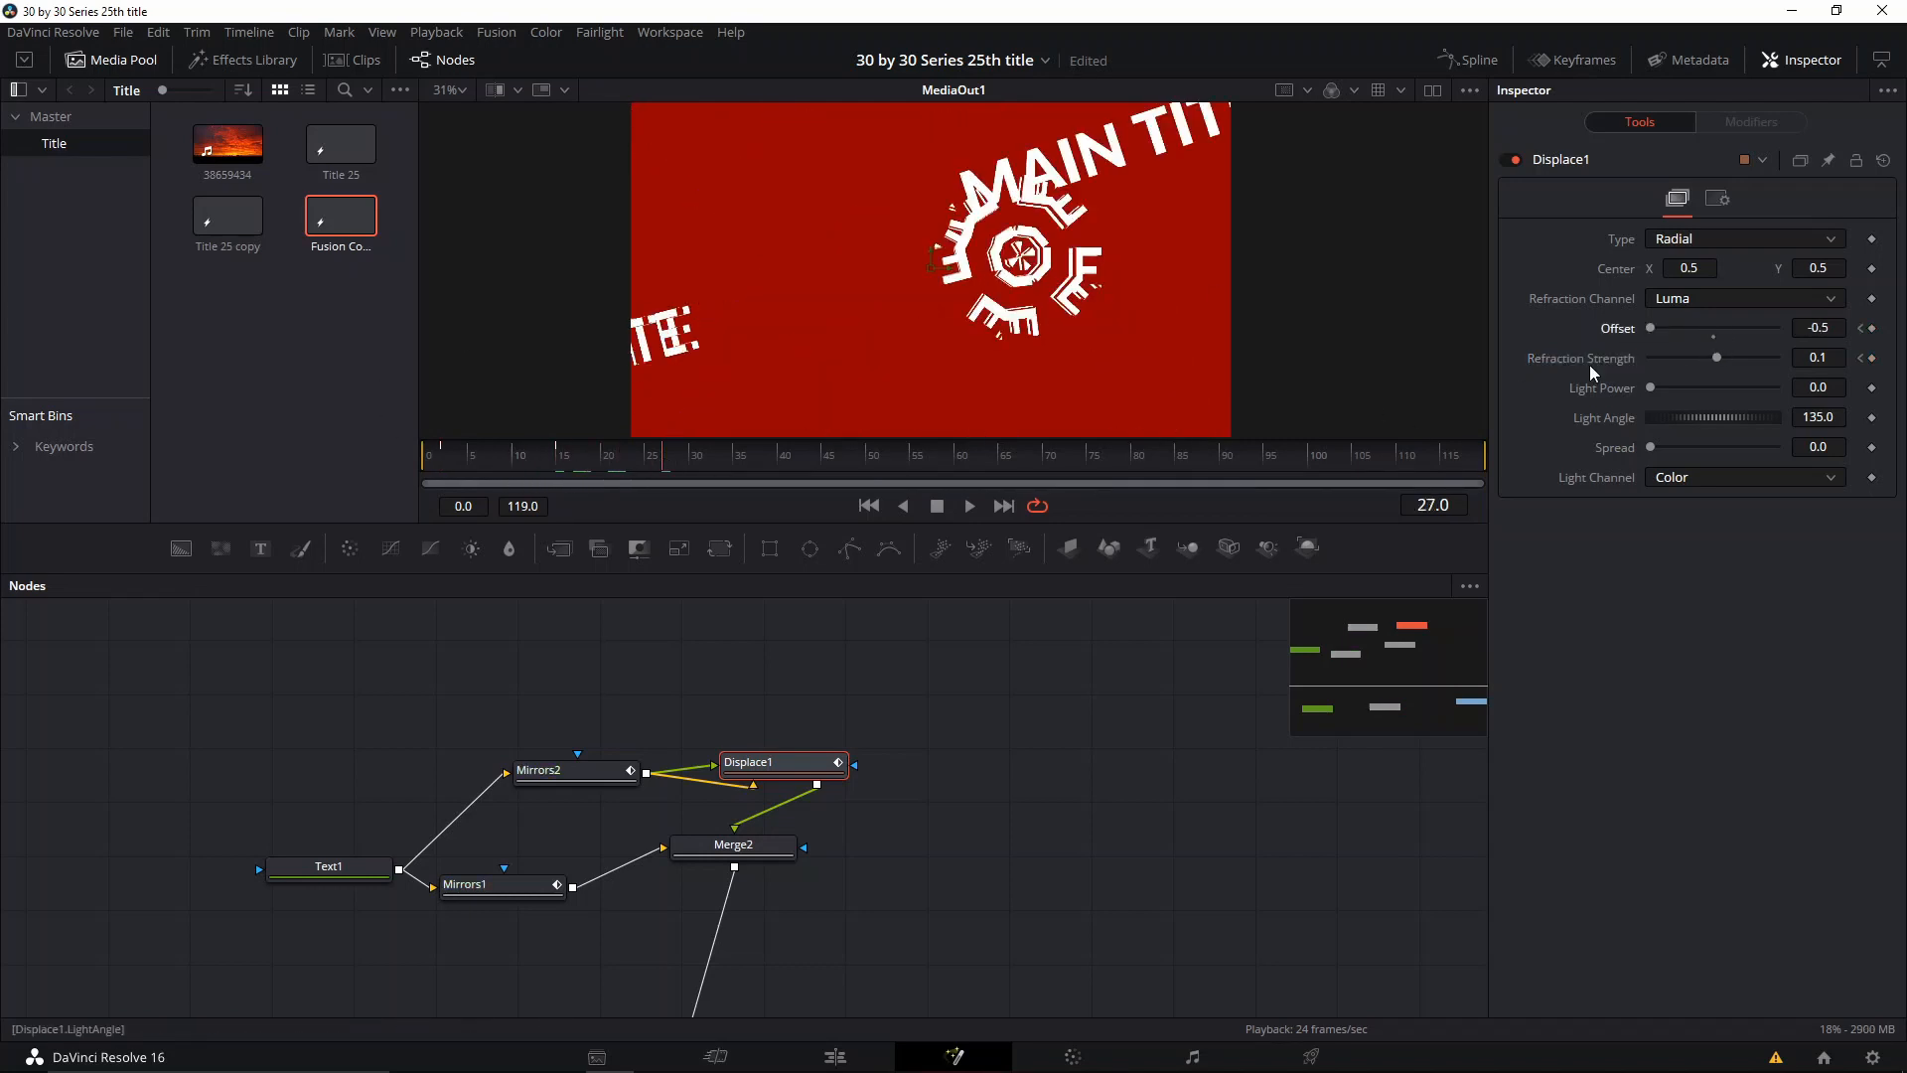
pyautogui.moveTo(1755, 336); pyautogui.dragTo(1609, 331)
pyautogui.moveTo(710, 467)
pyautogui.mouseDown()
pyautogui.moveTo(732, 460)
pyautogui.moveTo(681, 456)
pyautogui.moveTo(732, 456)
pyautogui.mouseUp()
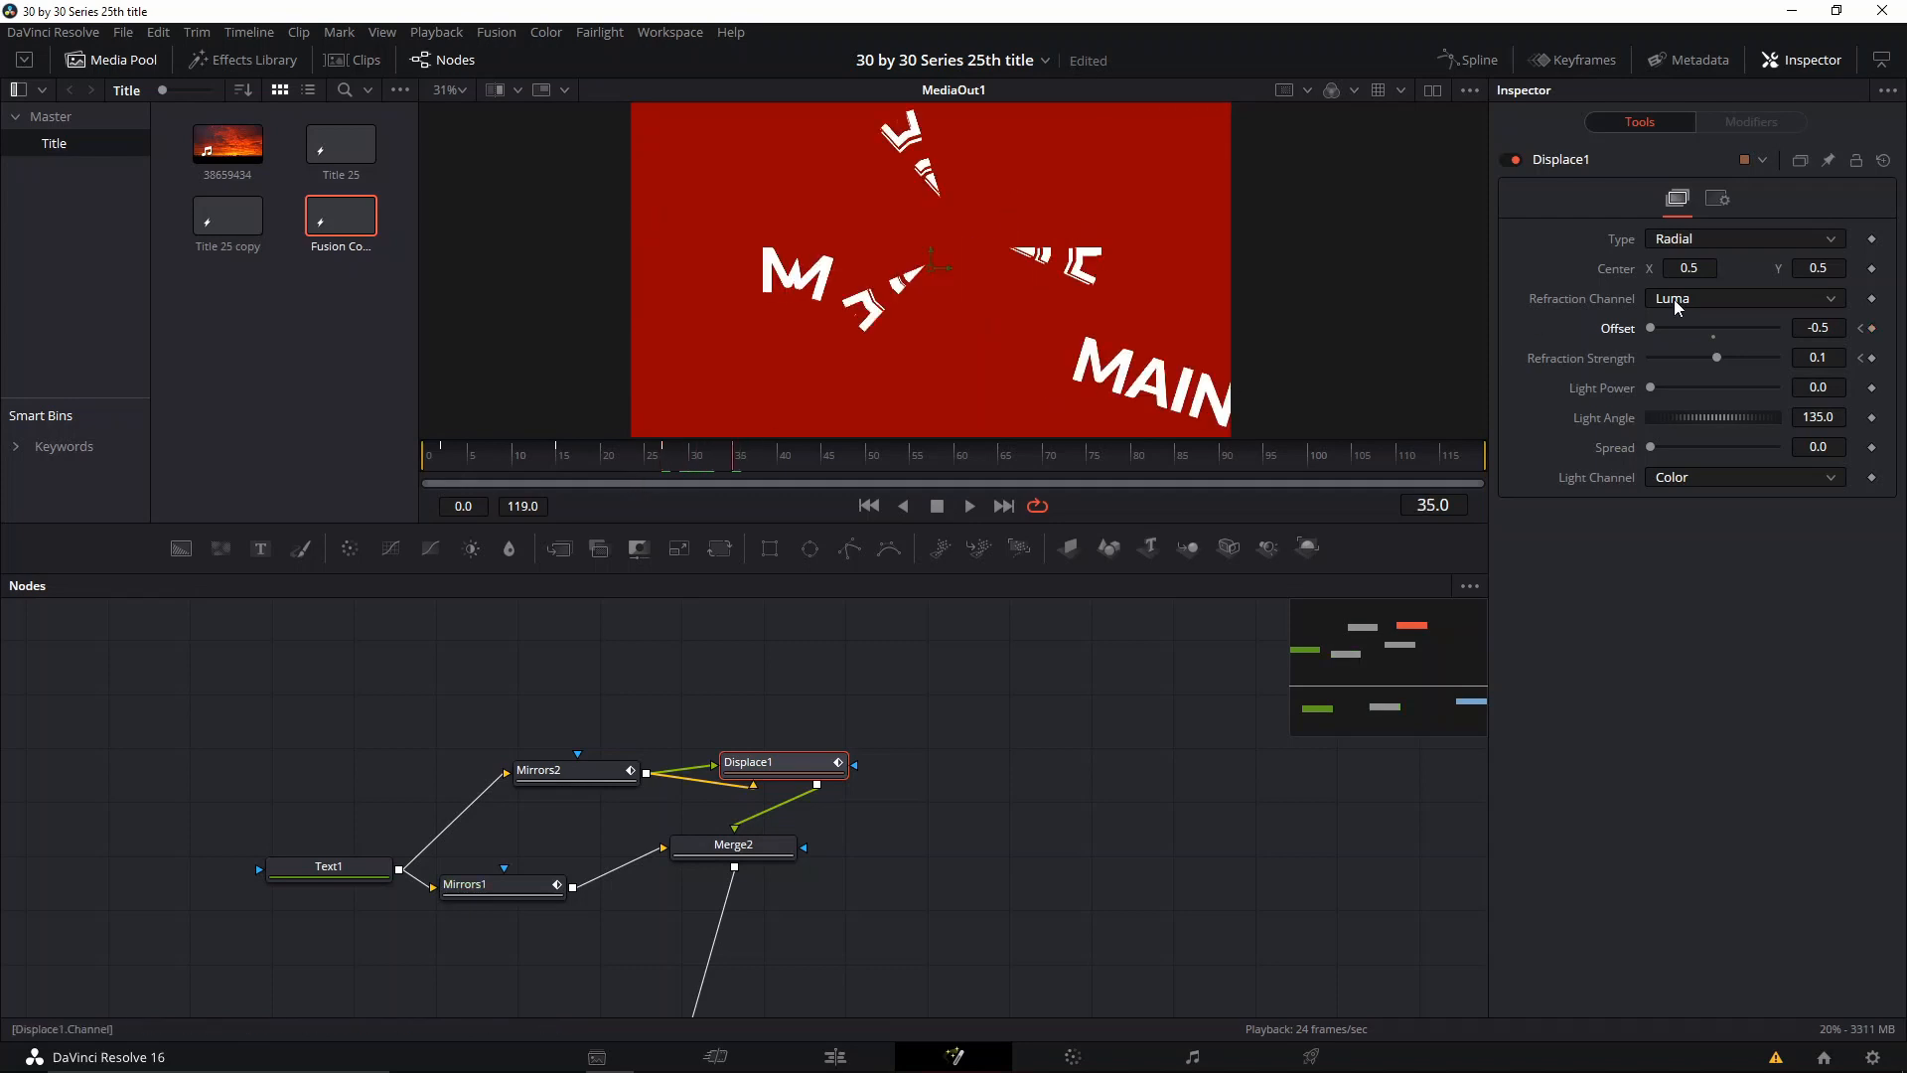
pyautogui.moveTo(1650, 328); pyautogui.dragTo(1680, 328)
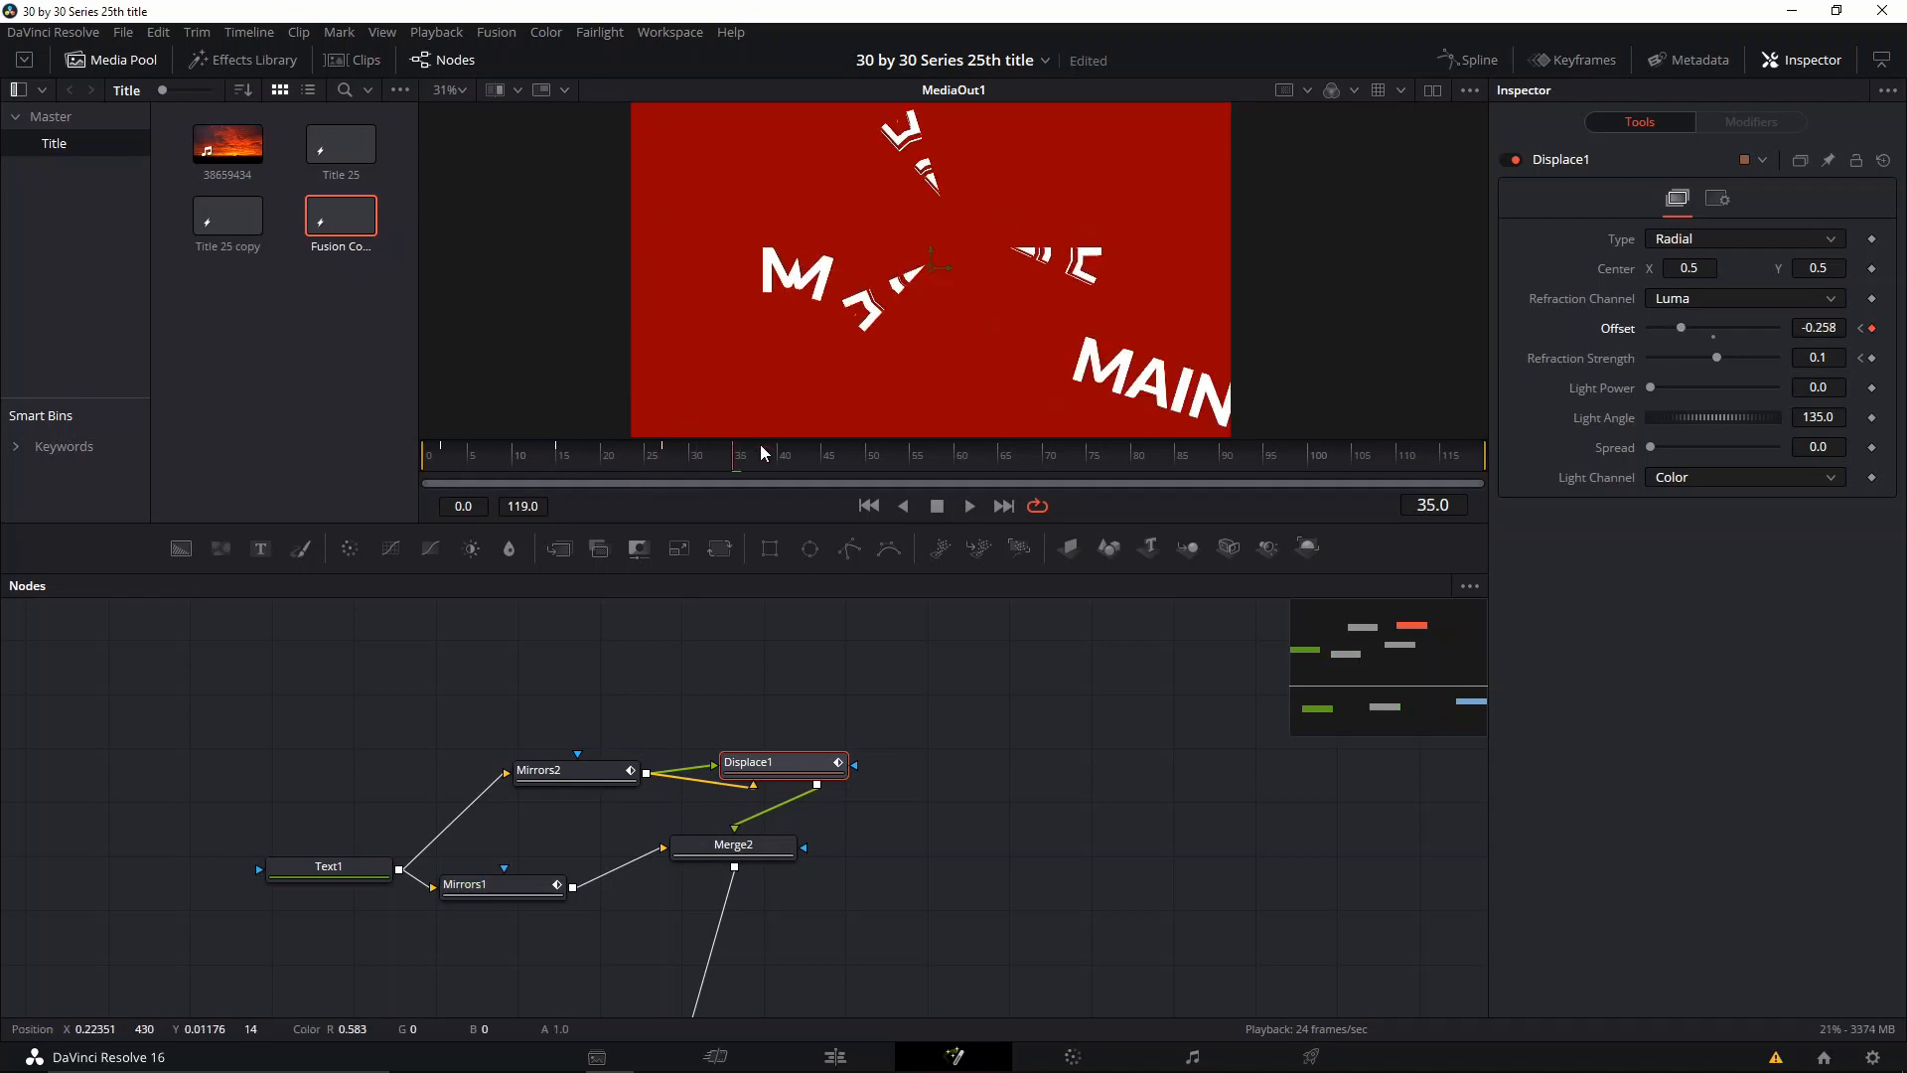
# Step: Keyframe Displace1's Refraction Strength at -1.03, 1.14 and -1.06 on frames 43, 18 and 9, and set Light Power to 1.063
pyautogui.moveTo(763, 454); pyautogui.dragTo(804, 460)
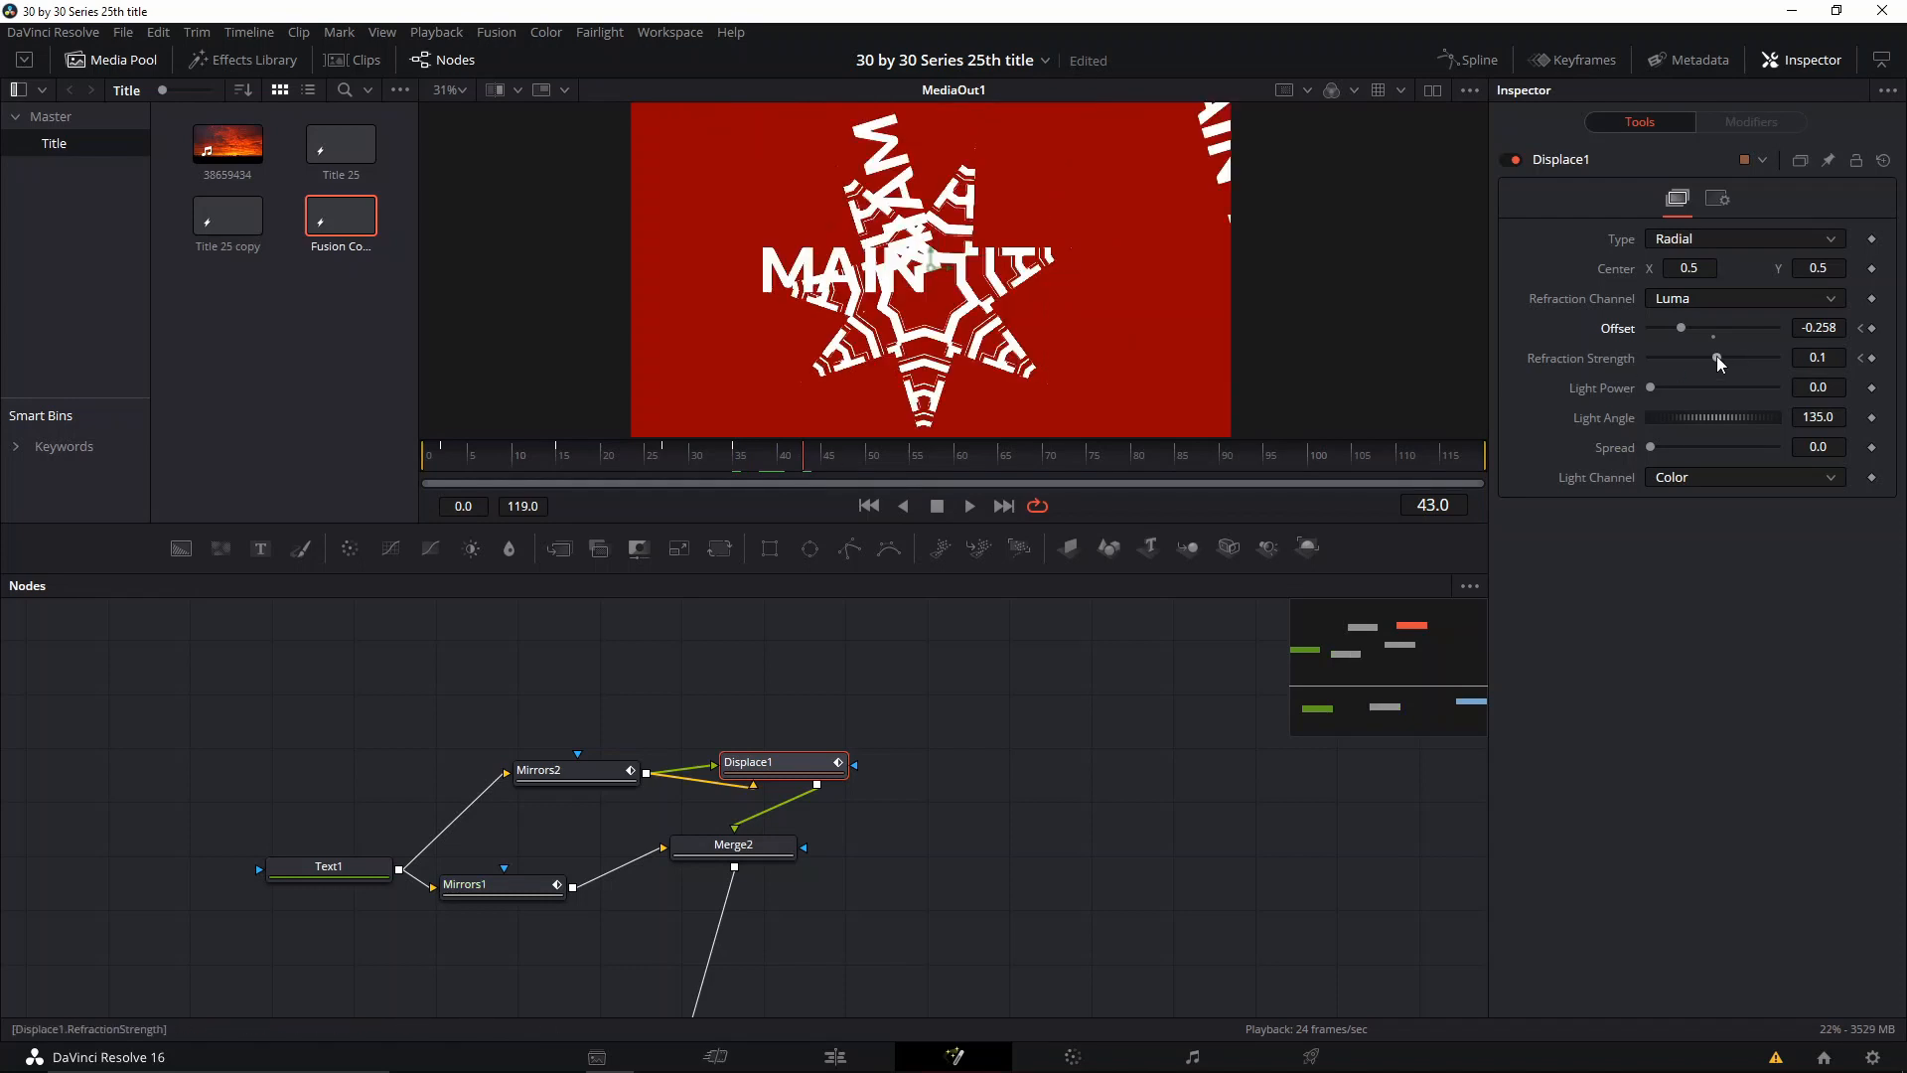
pyautogui.moveTo(1718, 358); pyautogui.dragTo(1682, 359)
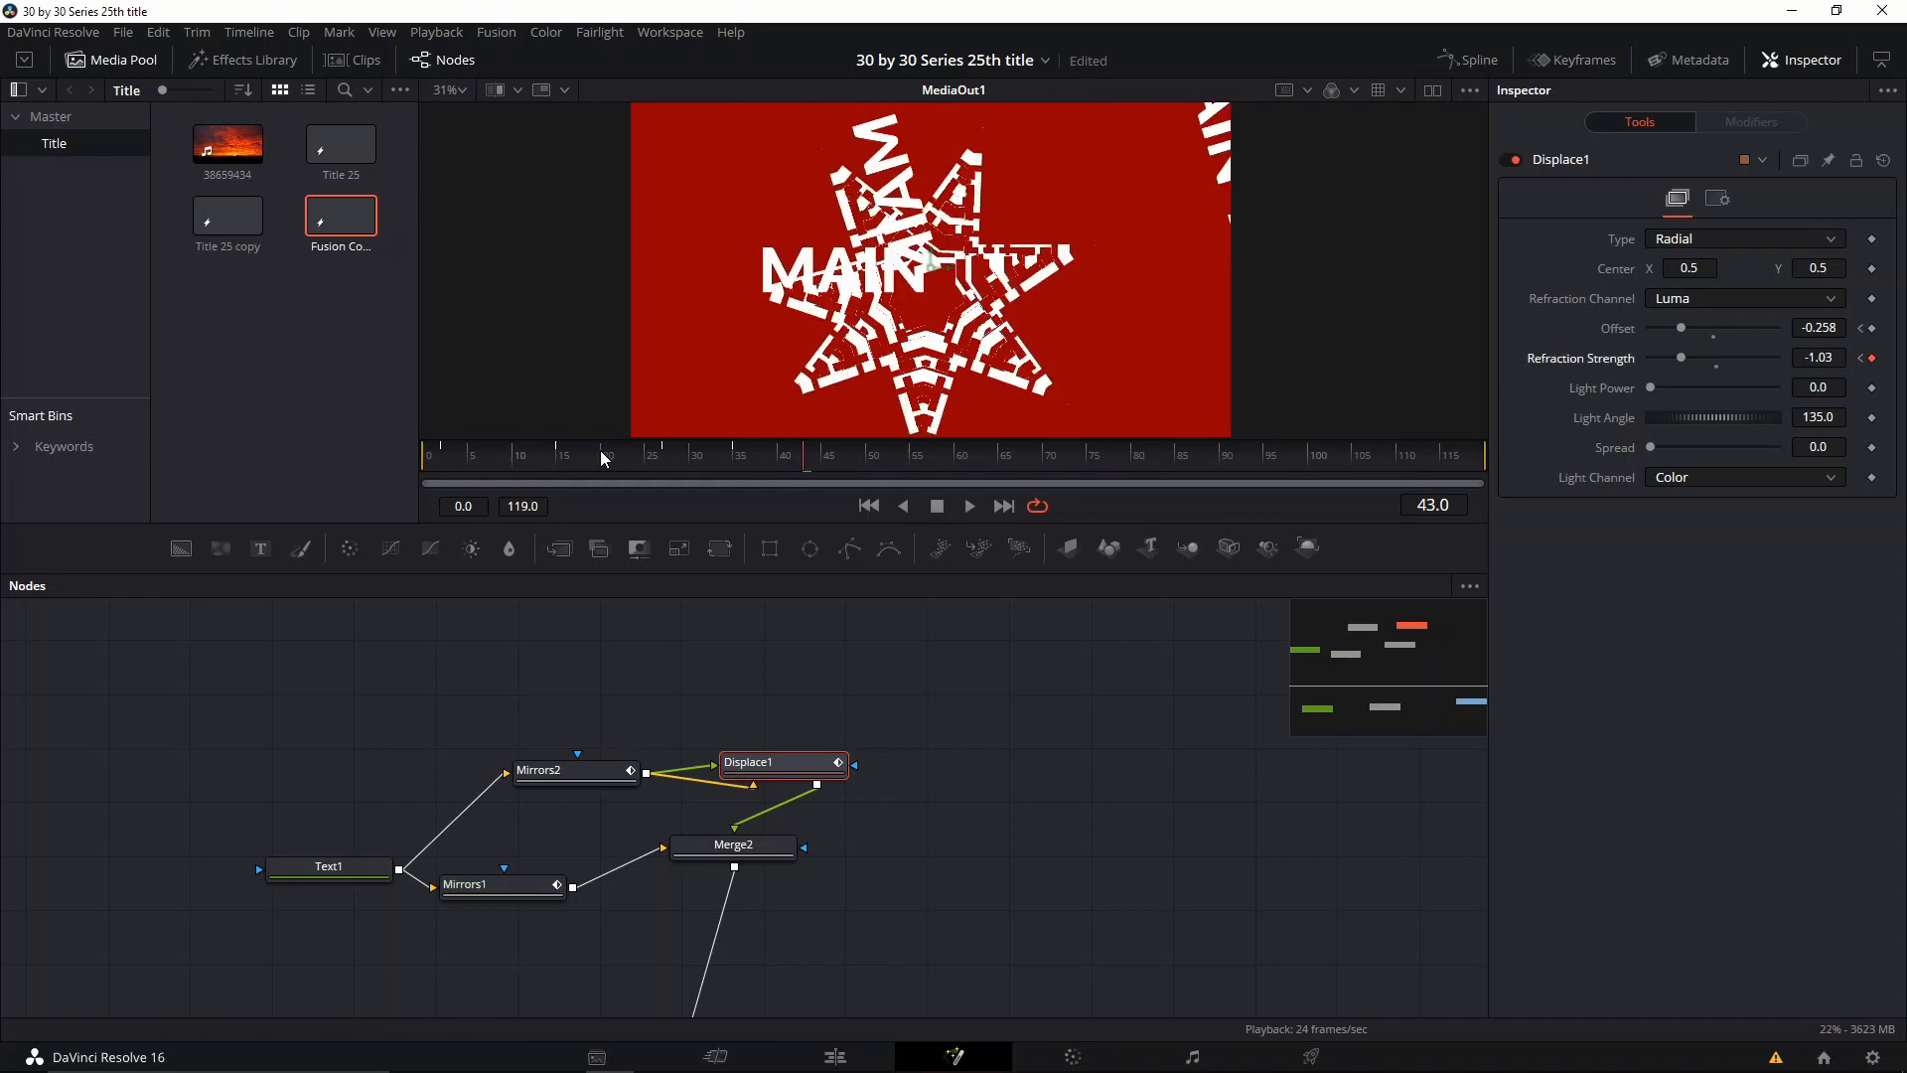
pyautogui.moveTo(603, 457); pyautogui.dragTo(586, 460)
pyautogui.moveTo(1705, 360); pyautogui.dragTo(1749, 358)
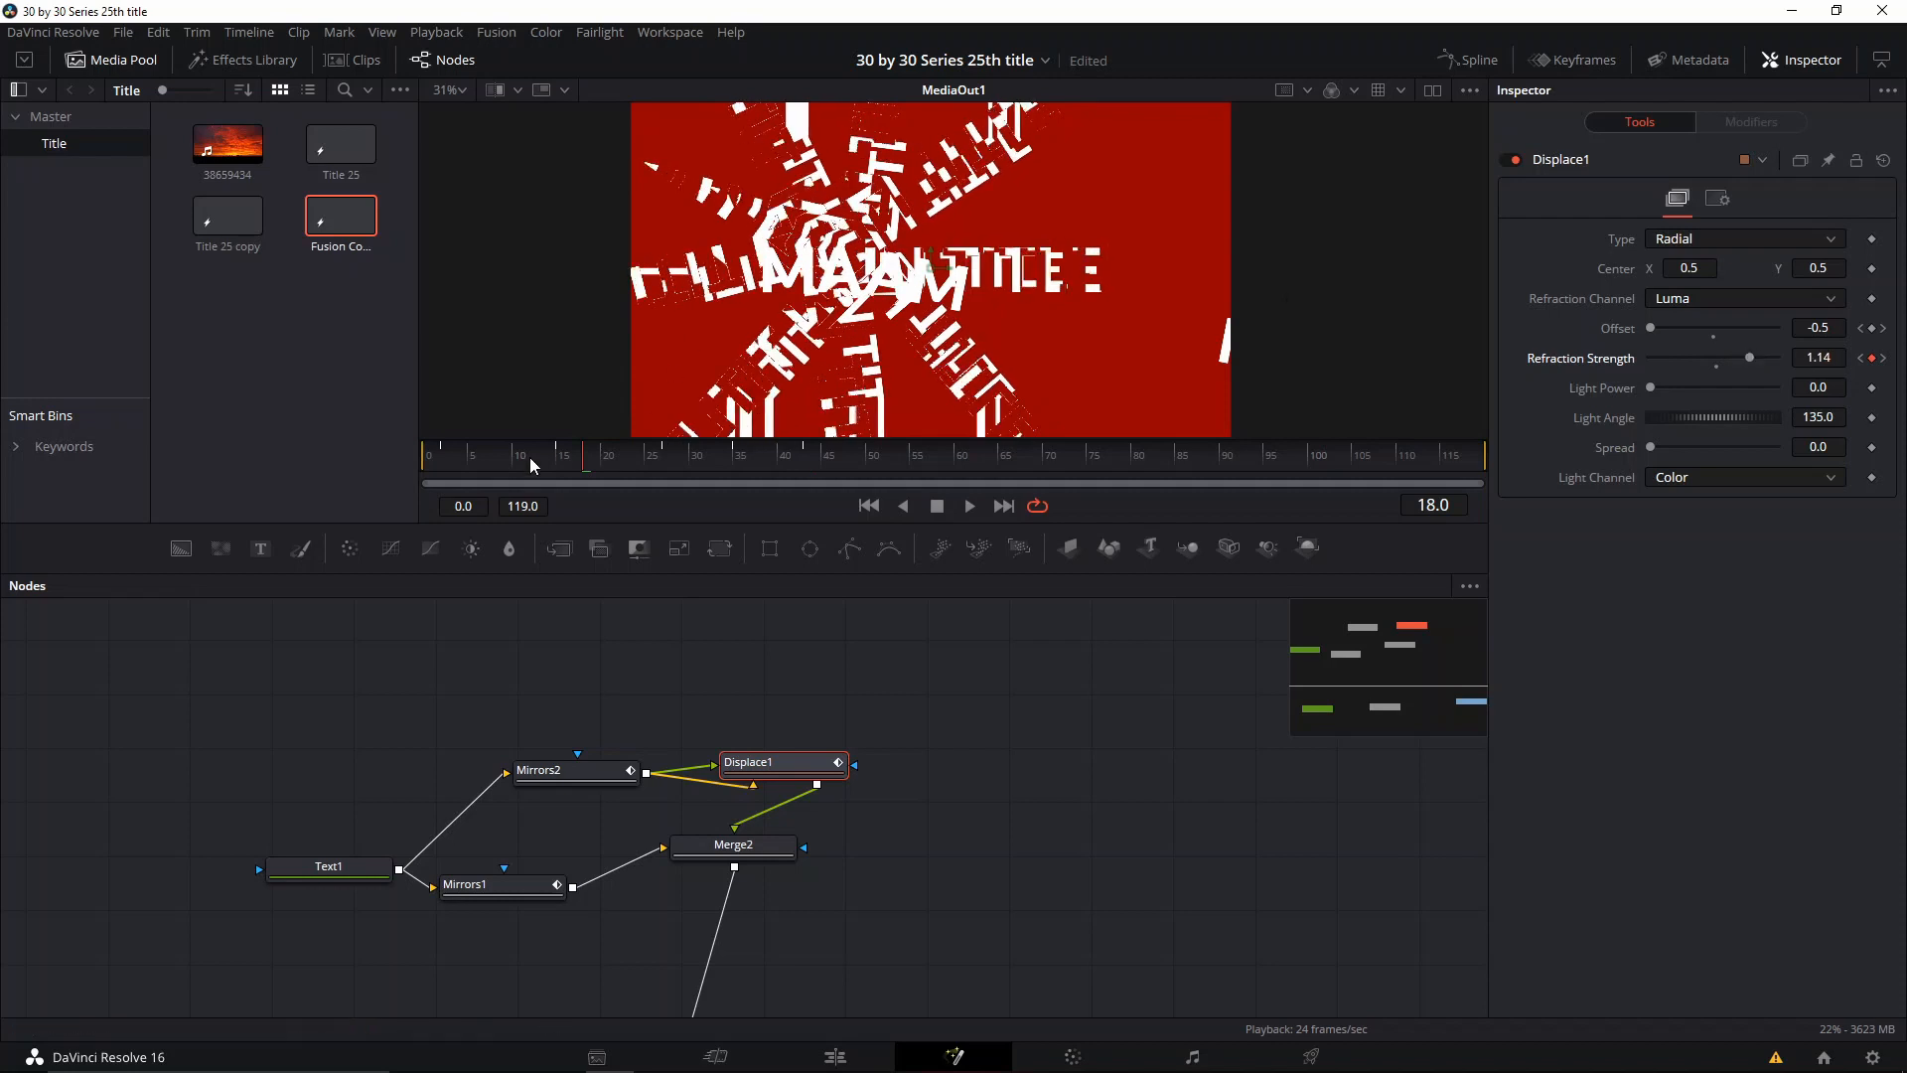
pyautogui.moveTo(514, 458); pyautogui.dragTo(505, 458)
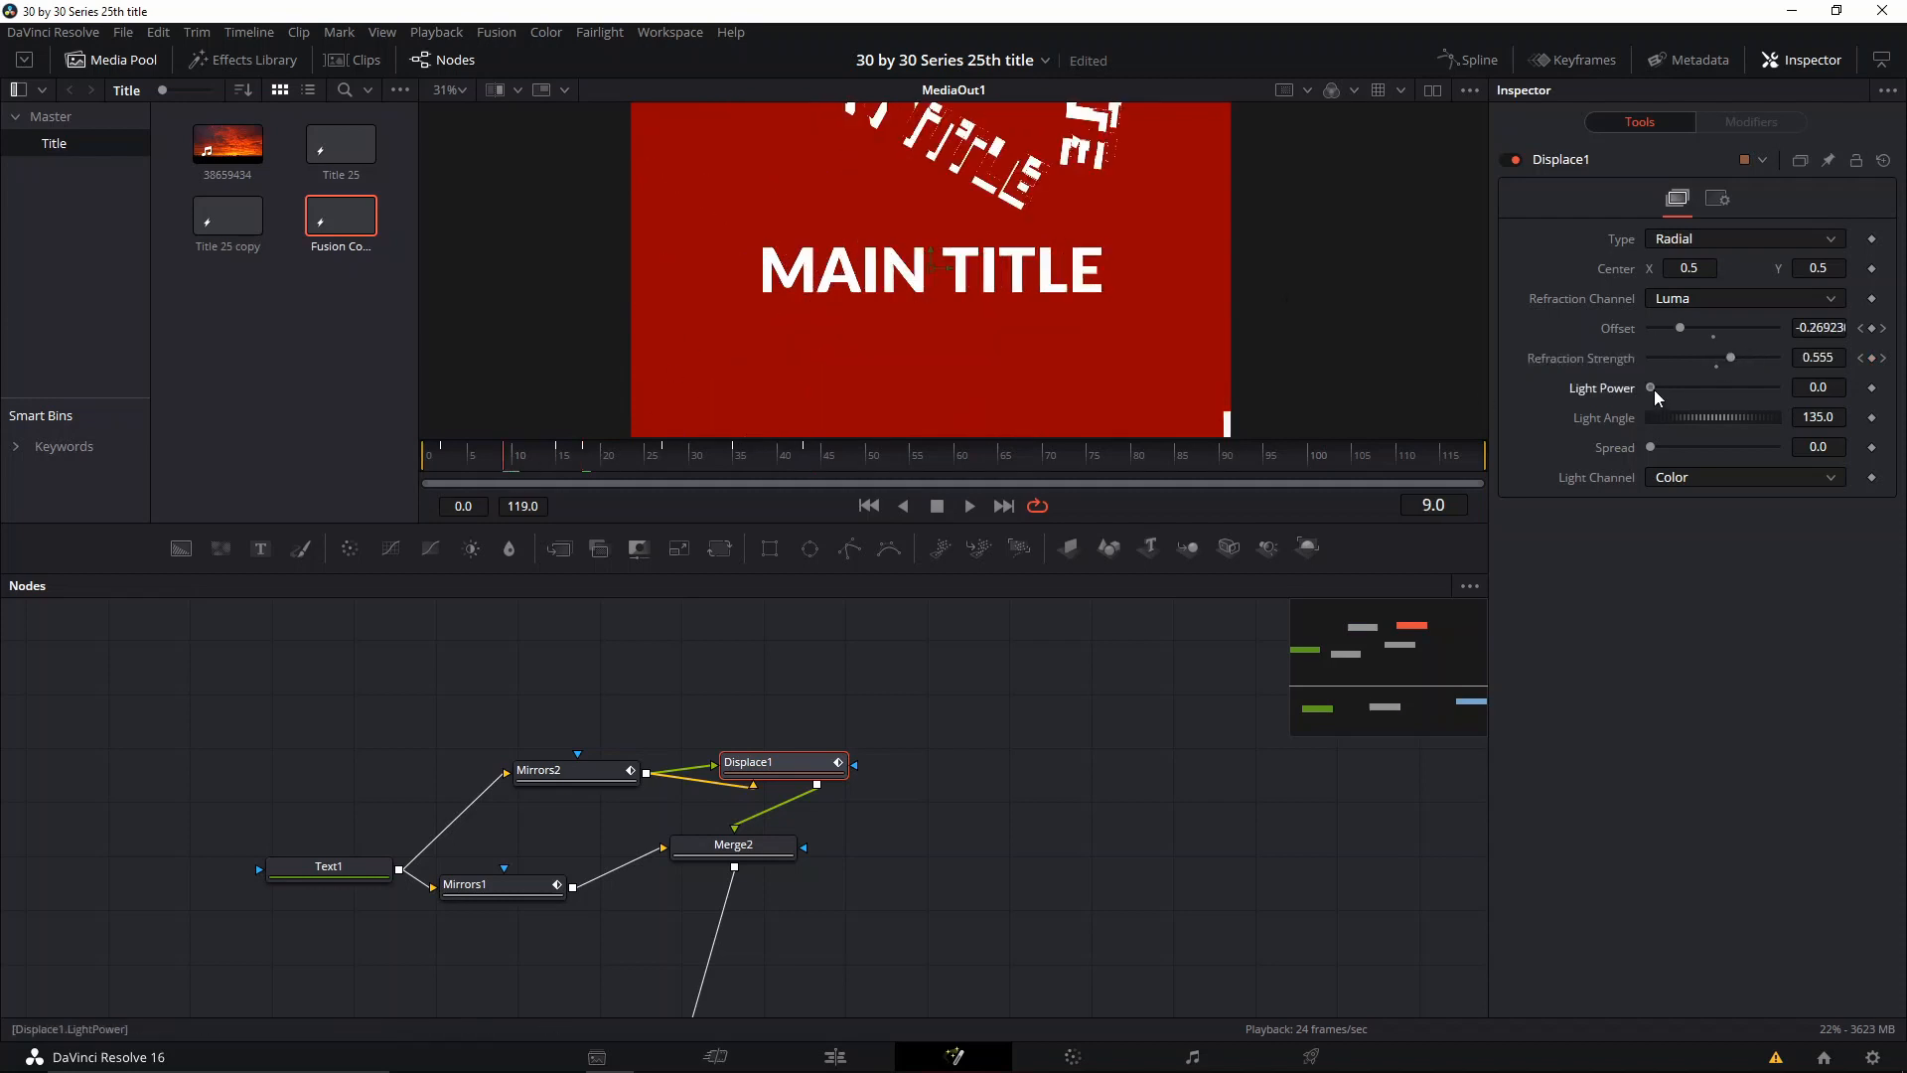
pyautogui.moveTo(1651, 388)
pyautogui.mouseDown()
pyautogui.moveTo(1701, 391)
pyautogui.moveTo(1703, 360)
pyautogui.moveTo(1680, 361)
pyautogui.mouseUp()
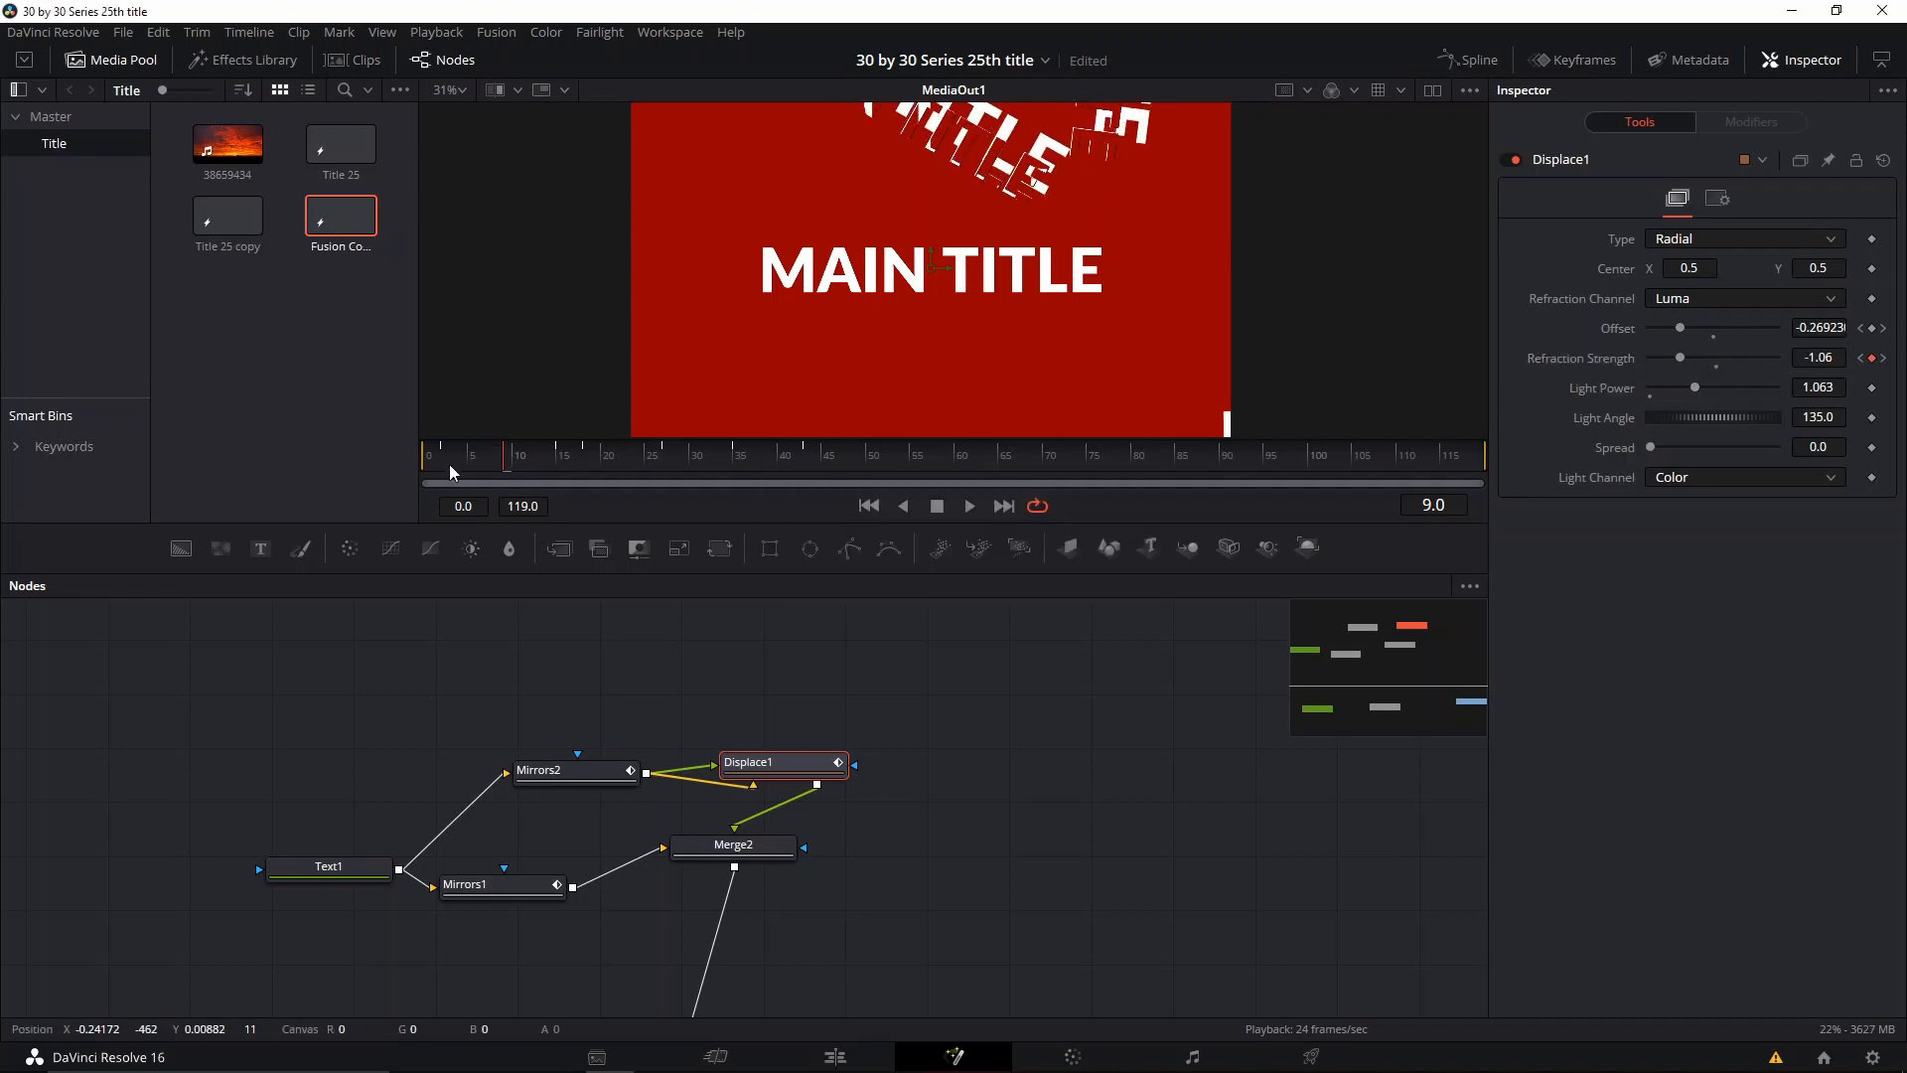
# Step: Return to frame 0 and move the Merge2 node slightly lower in the node graph
pyautogui.moveTo(451, 463); pyautogui.dragTo(430, 476)
pyautogui.moveTo(837, 879); pyautogui.dragTo(993, 784)
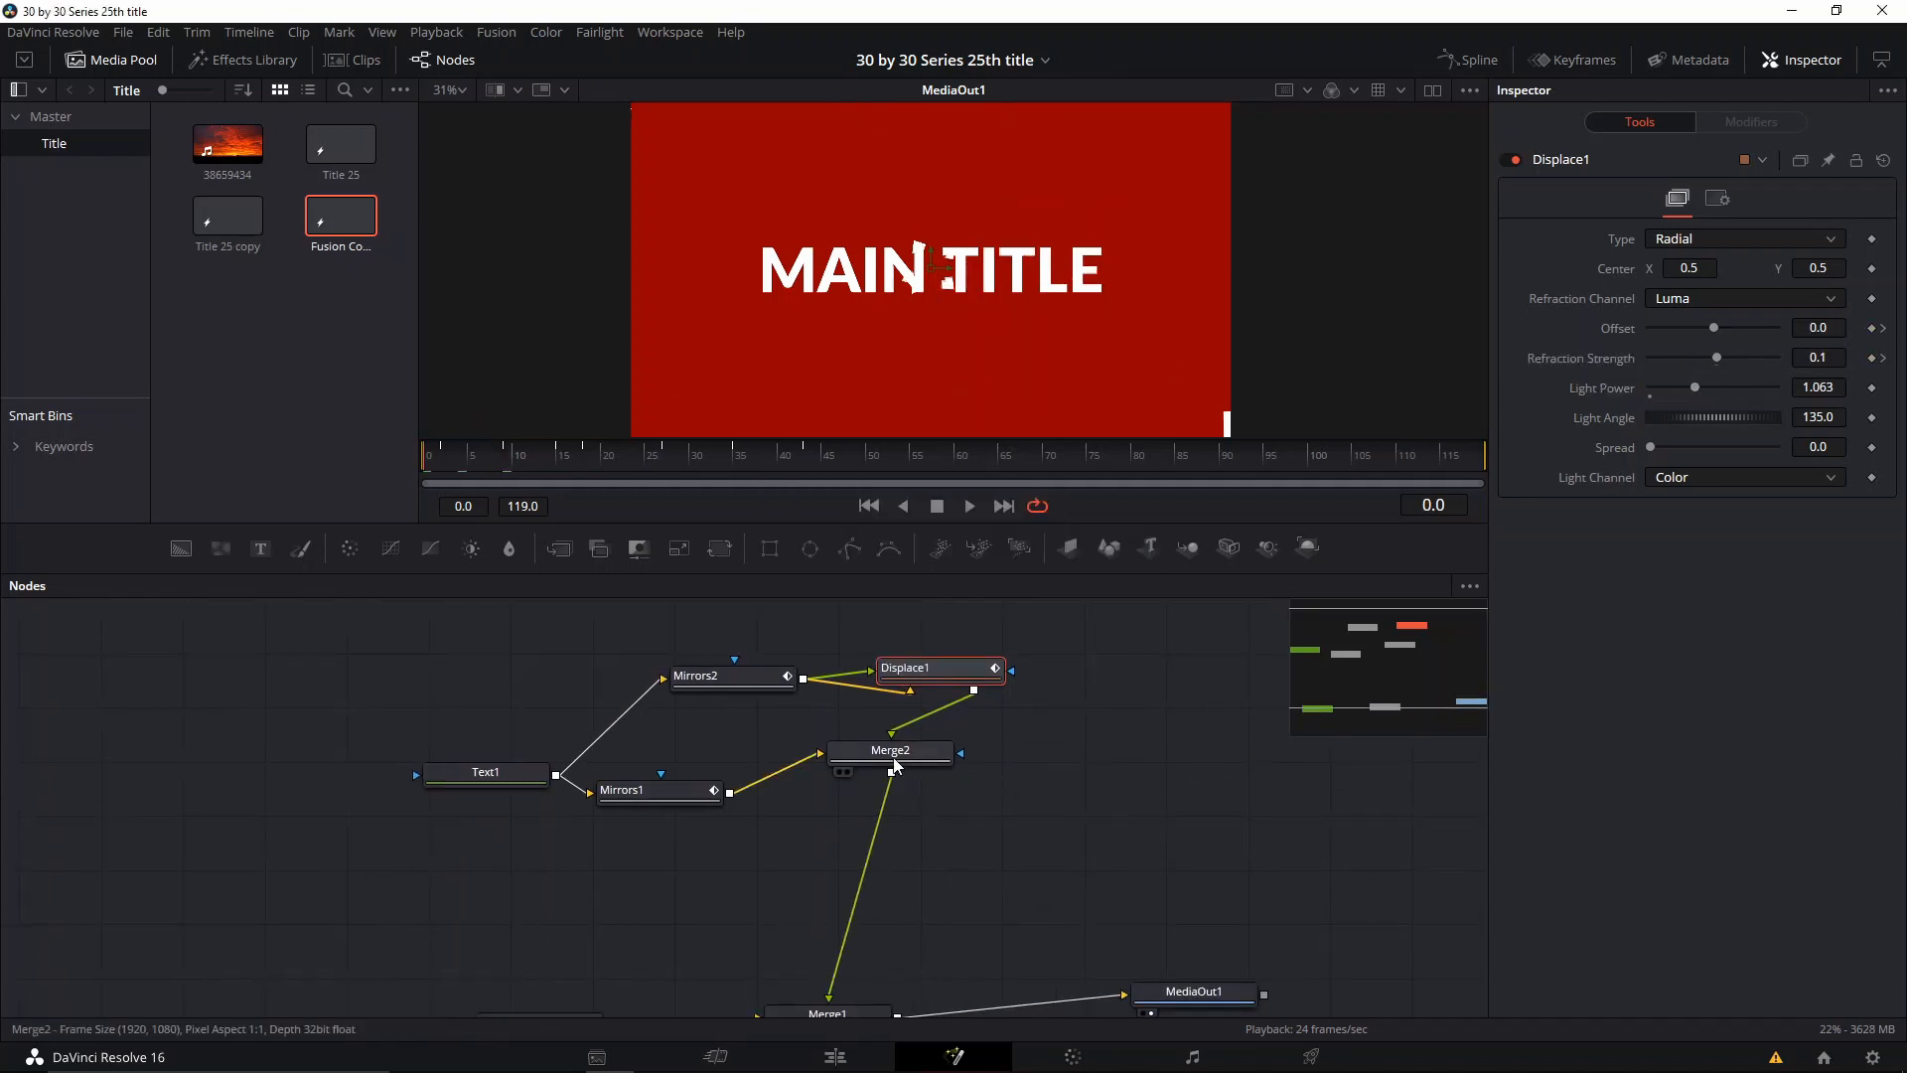
pyautogui.moveTo(892, 752); pyautogui.dragTo(905, 786)
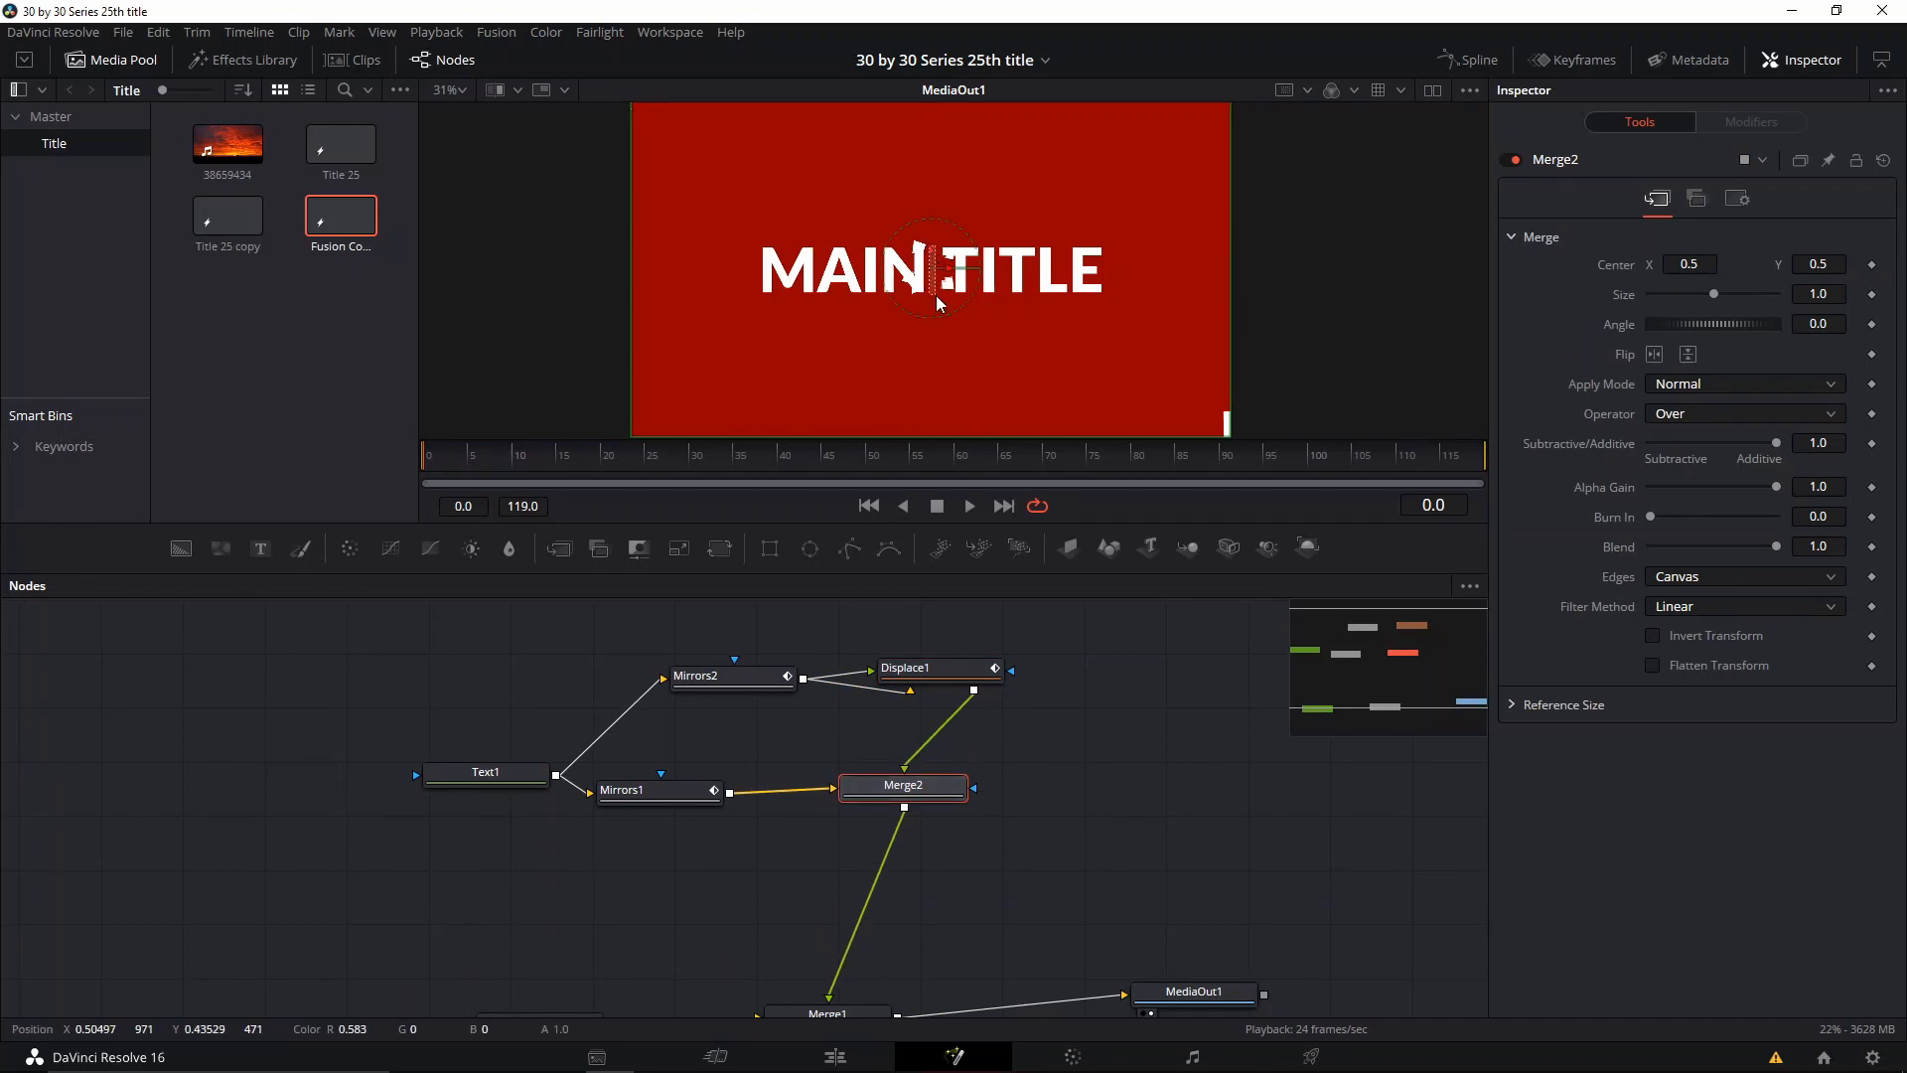
# Step: Try moving Merge2's center down to a Y of about -0.218, play the result, and undo the move
pyautogui.moveTo(932, 255); pyautogui.dragTo(935, 514)
pyautogui.press('space')
pyautogui.press('space')
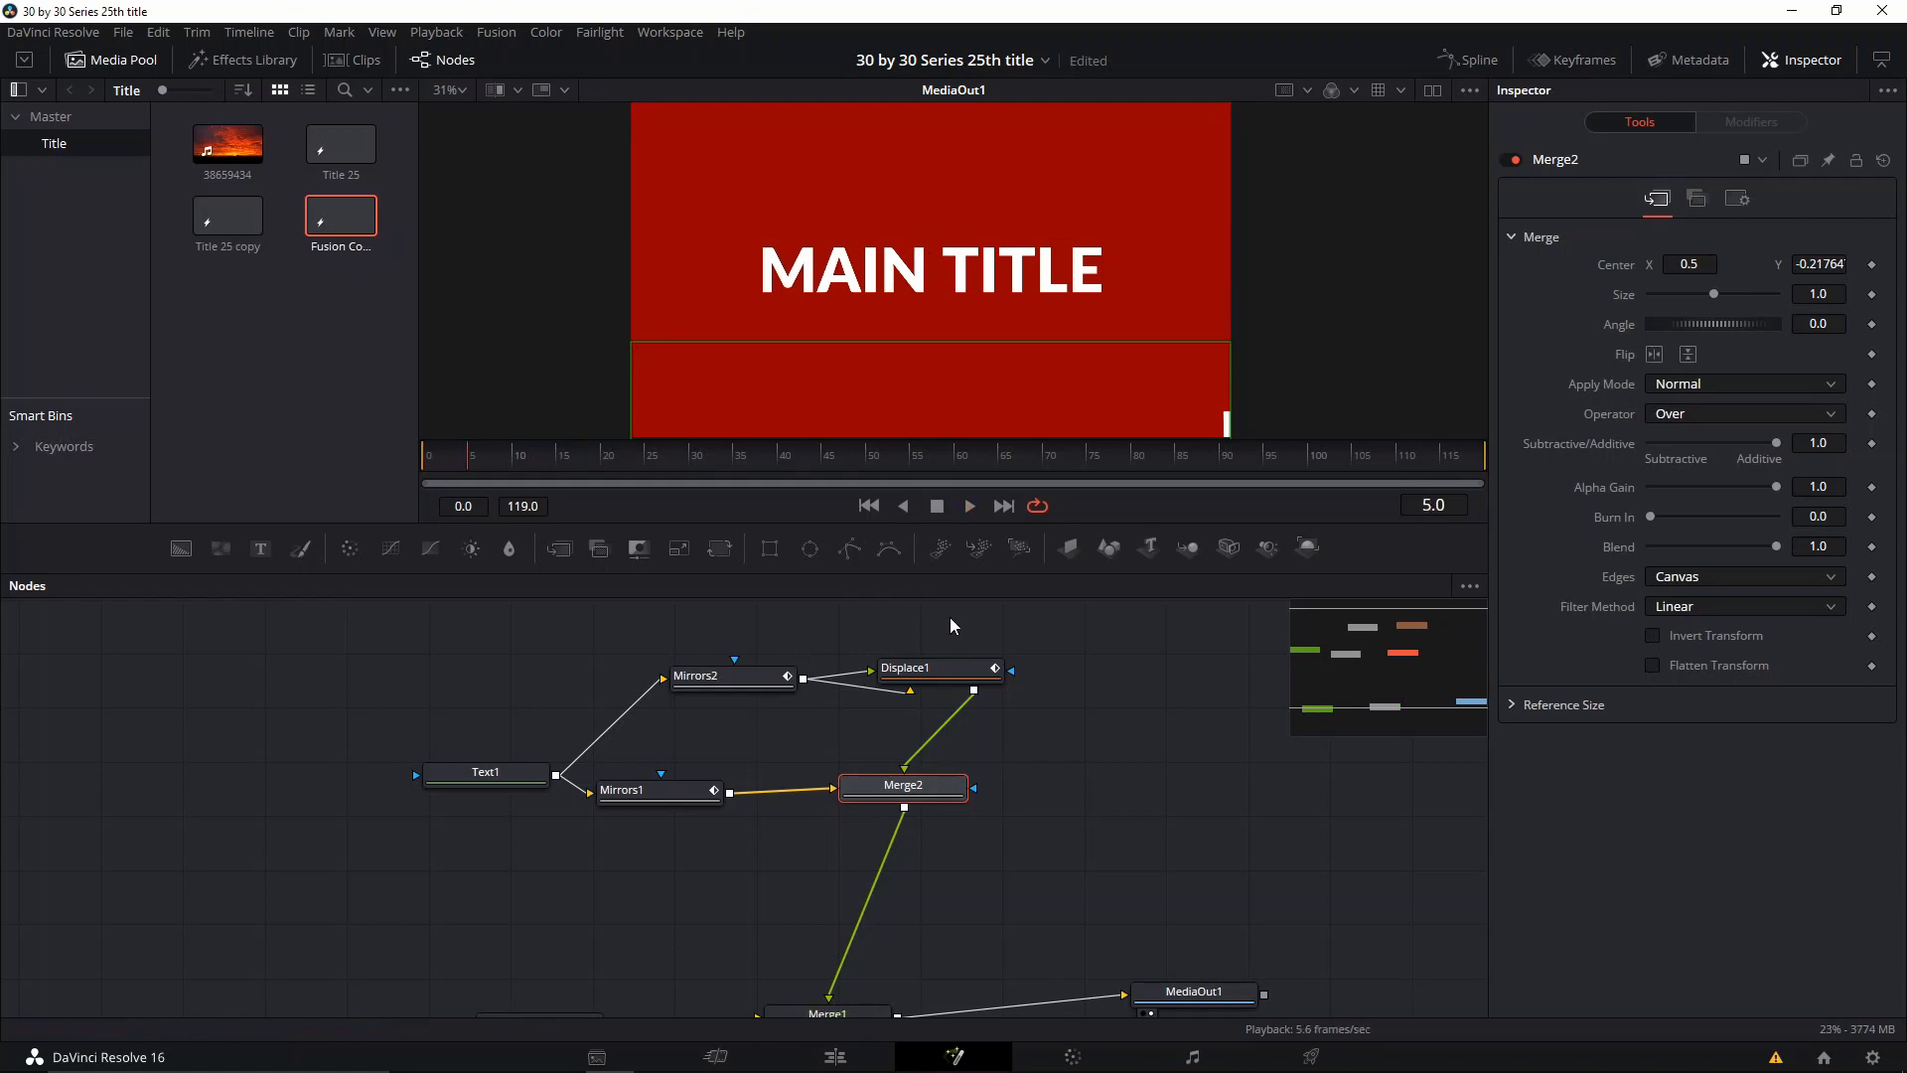
pyautogui.hotkey('ctrl', 'z')
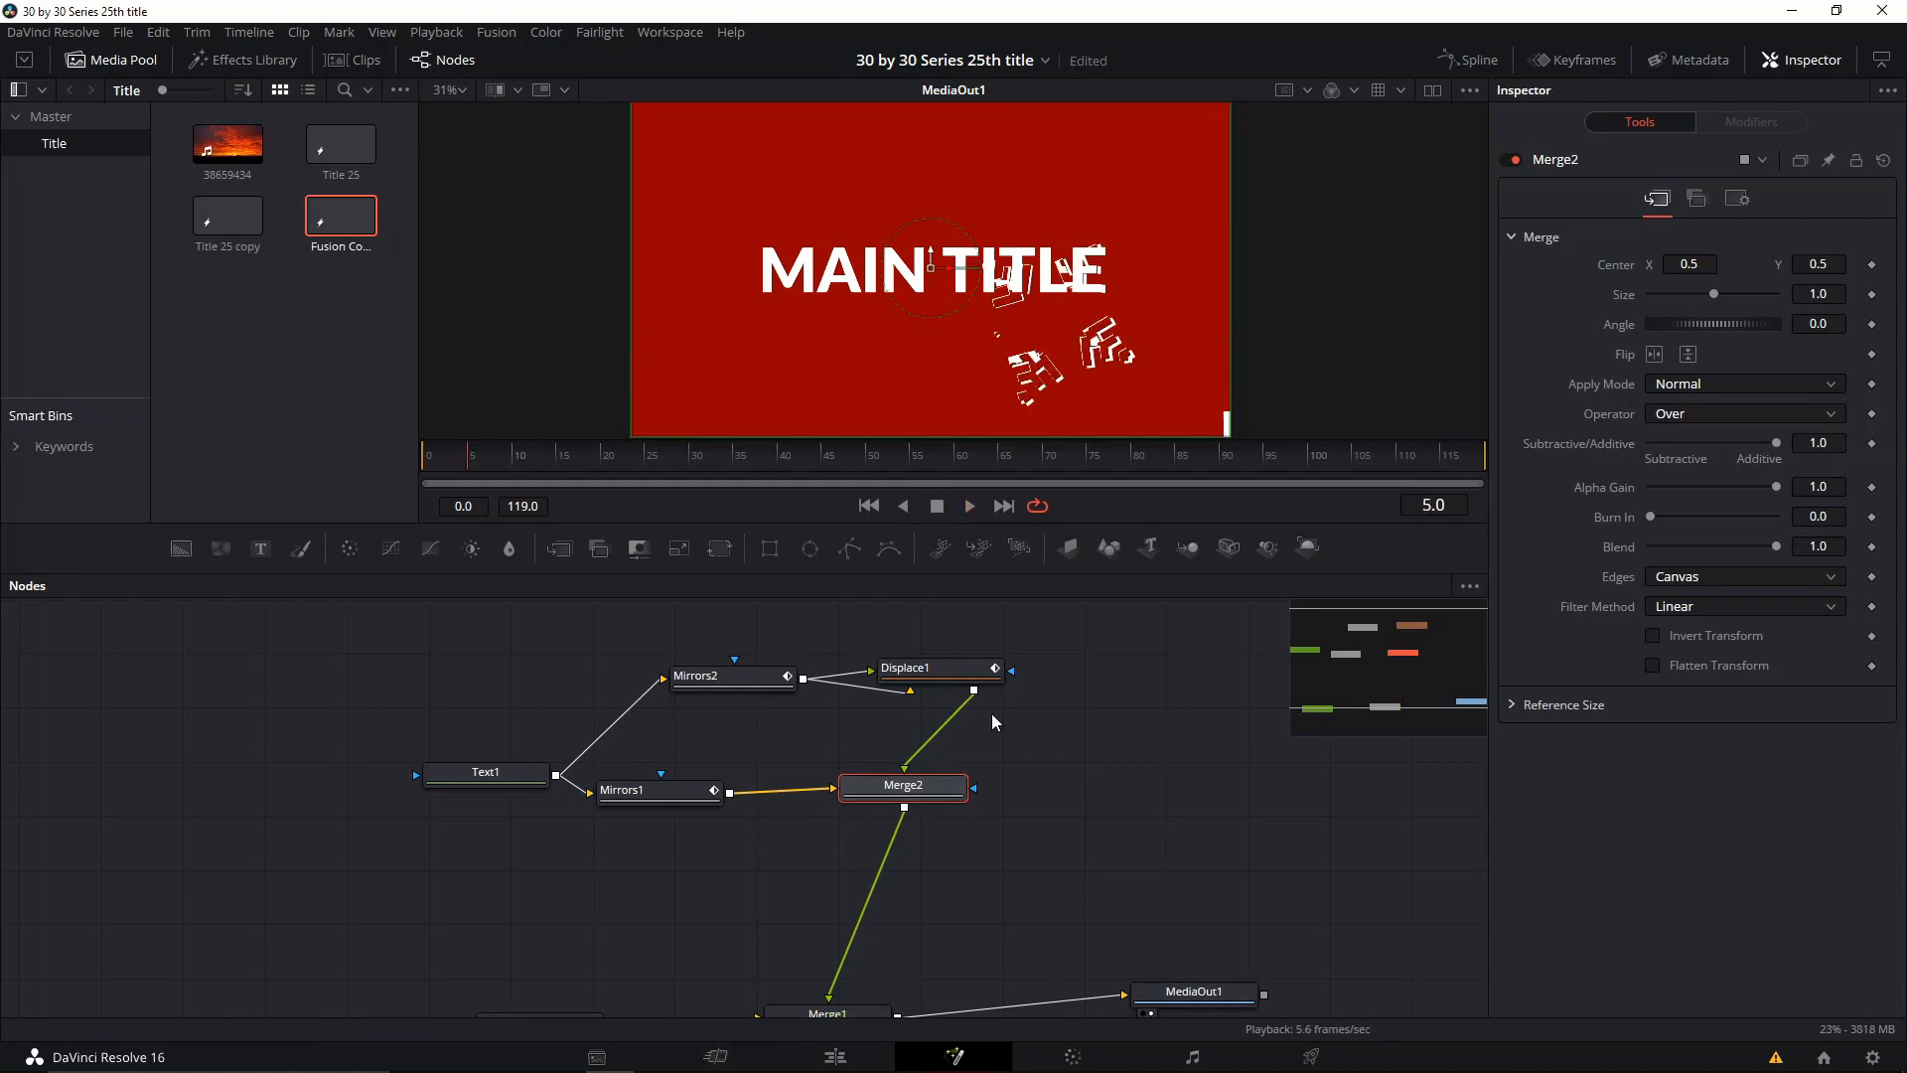
# Step: Keyframe Text1's layout center at frame 0 and move the text below the picture to a Y of about -0.172
pyautogui.scroll(-1, 1215, 296)
pyautogui.moveTo(467, 463)
pyautogui.mouseDown()
pyautogui.moveTo(429, 463)
pyautogui.moveTo(495, 453)
pyautogui.mouseUp()
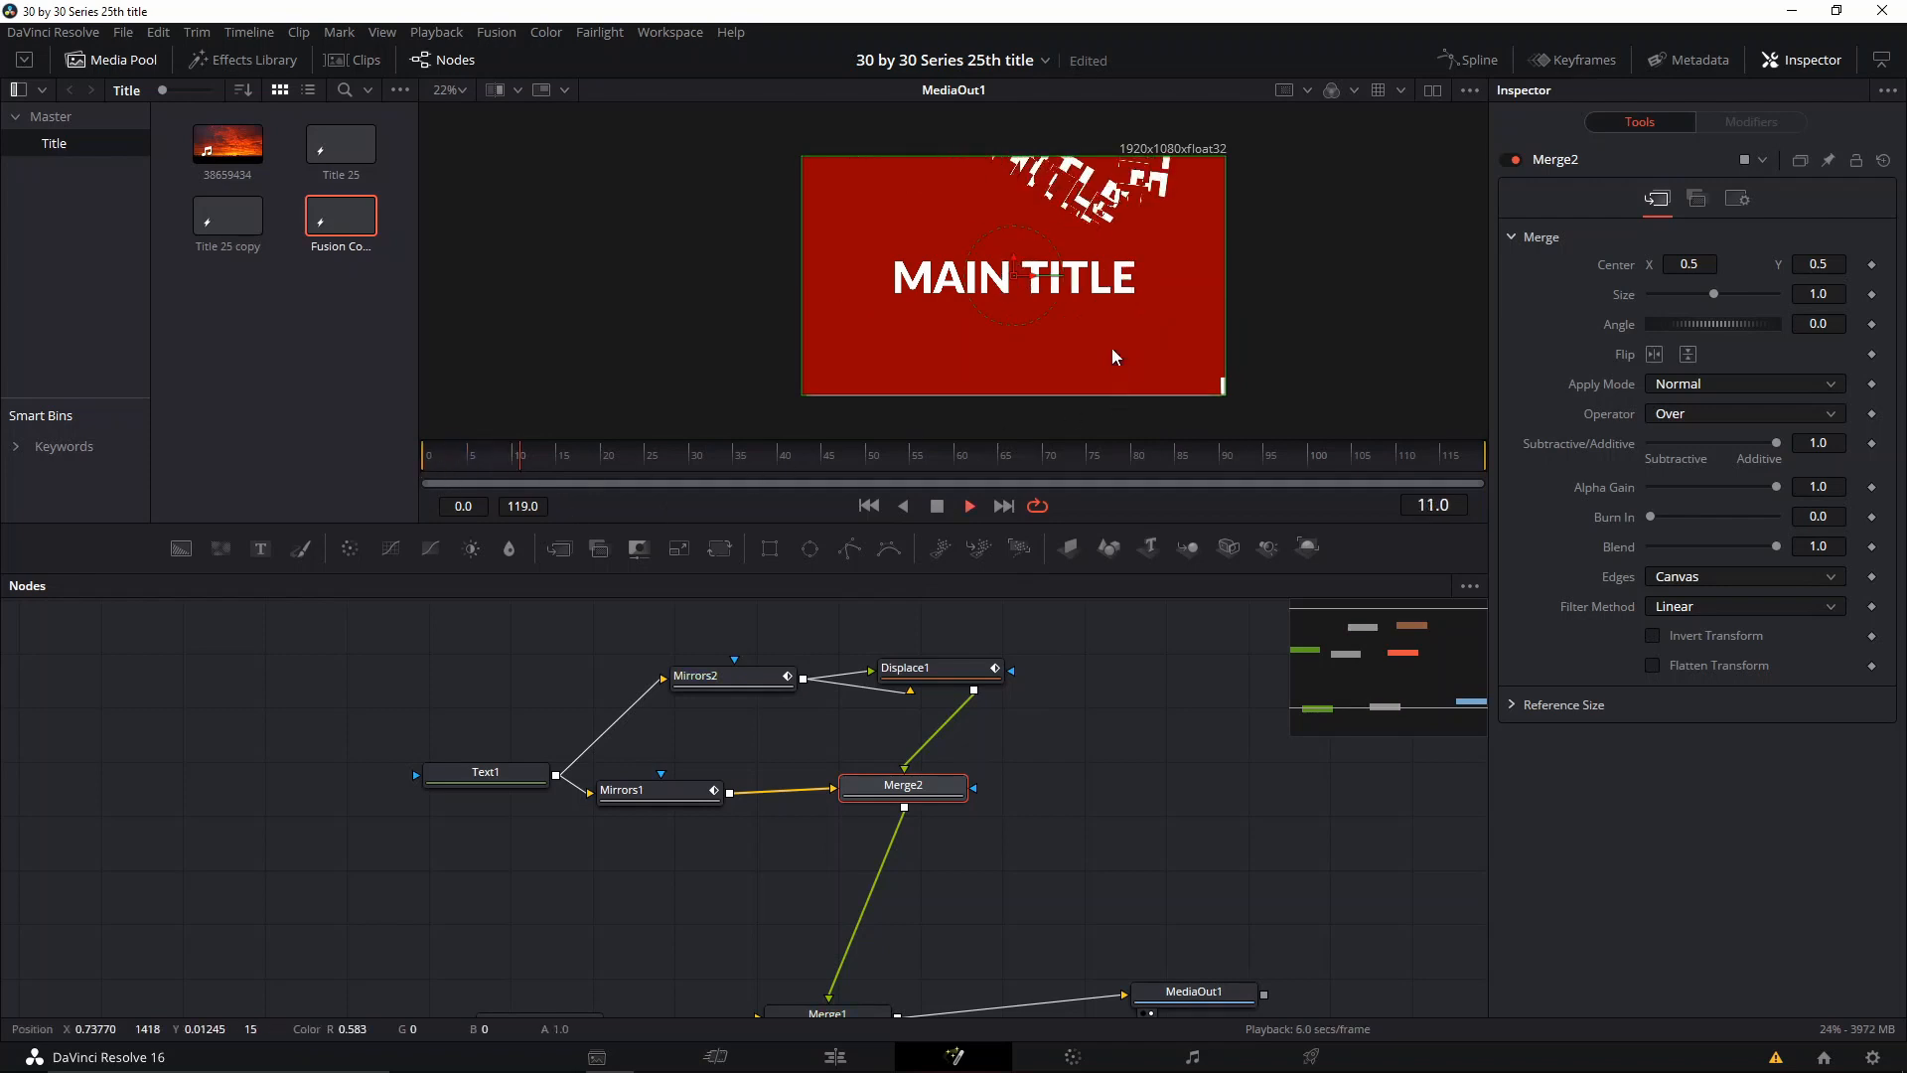
pyautogui.click(486, 773)
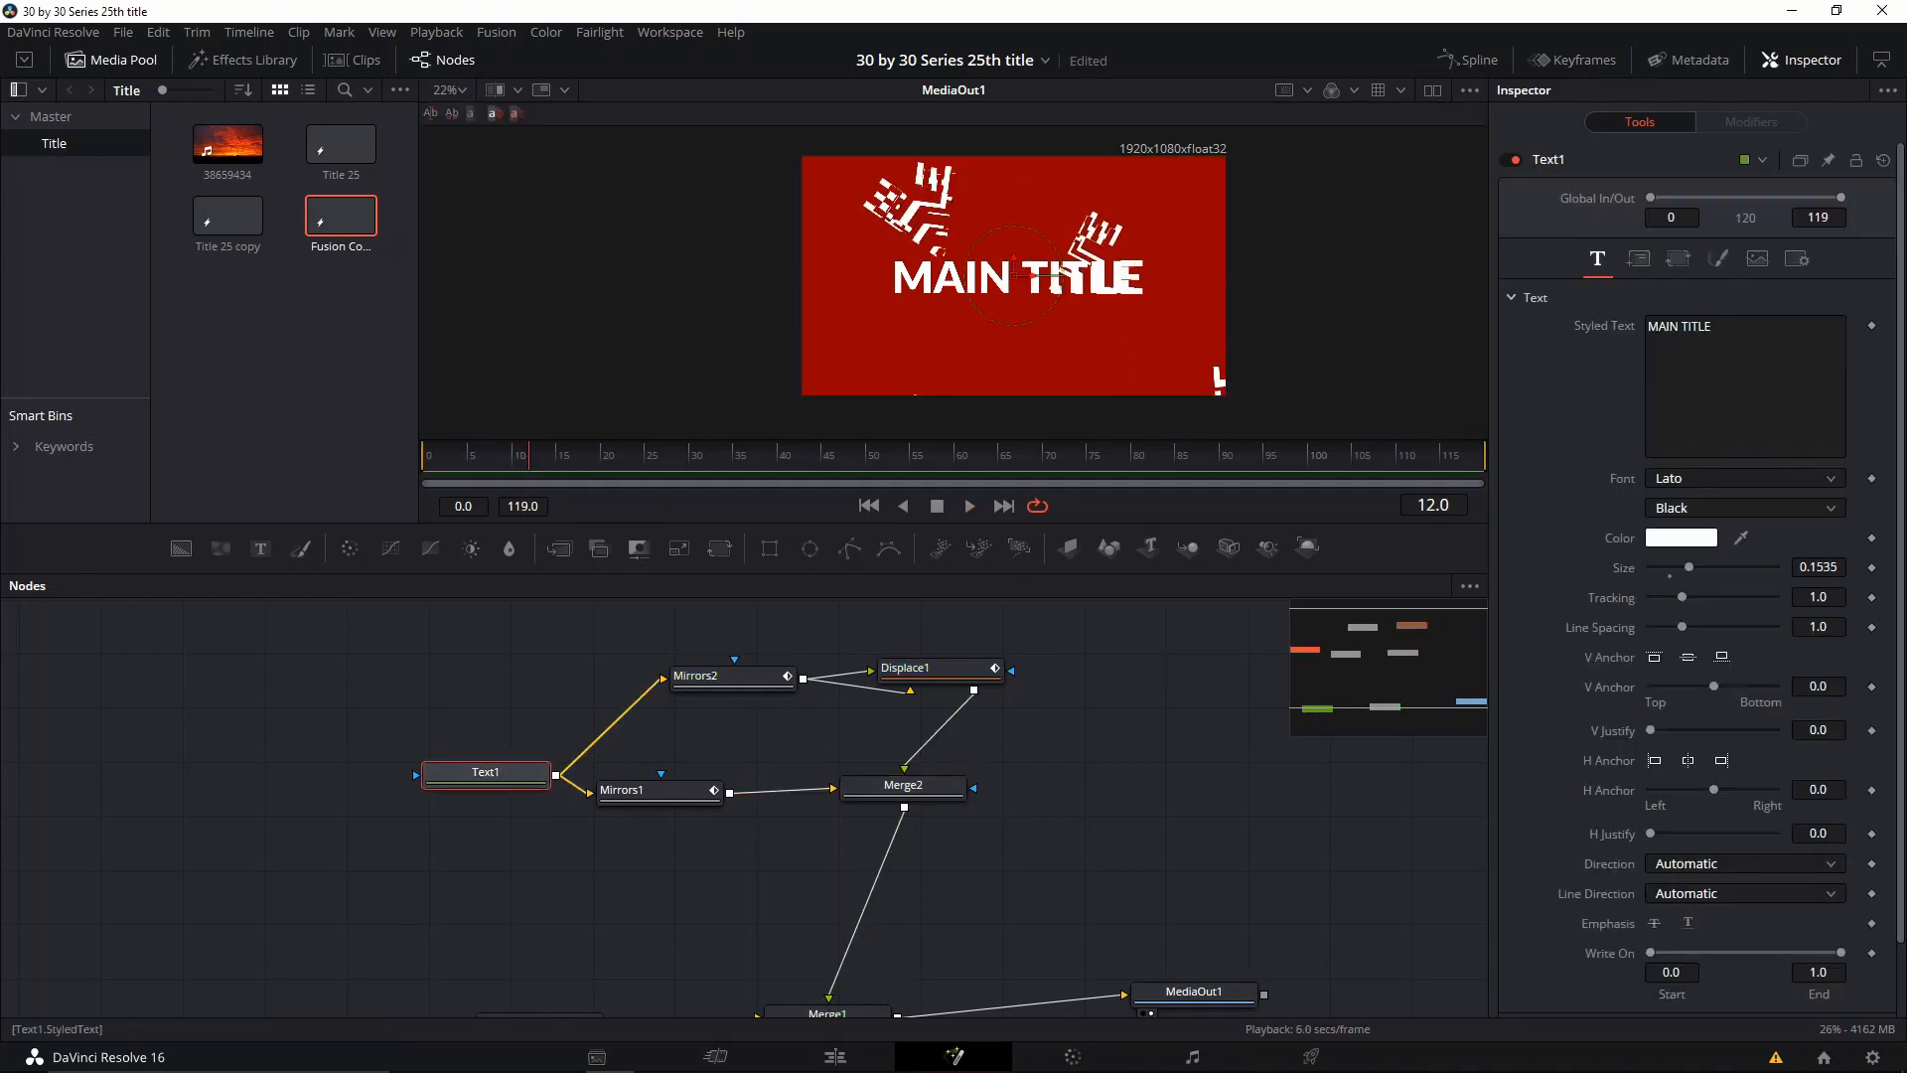
pyautogui.click(1633, 262)
pyautogui.moveTo(556, 456); pyautogui.dragTo(408, 467)
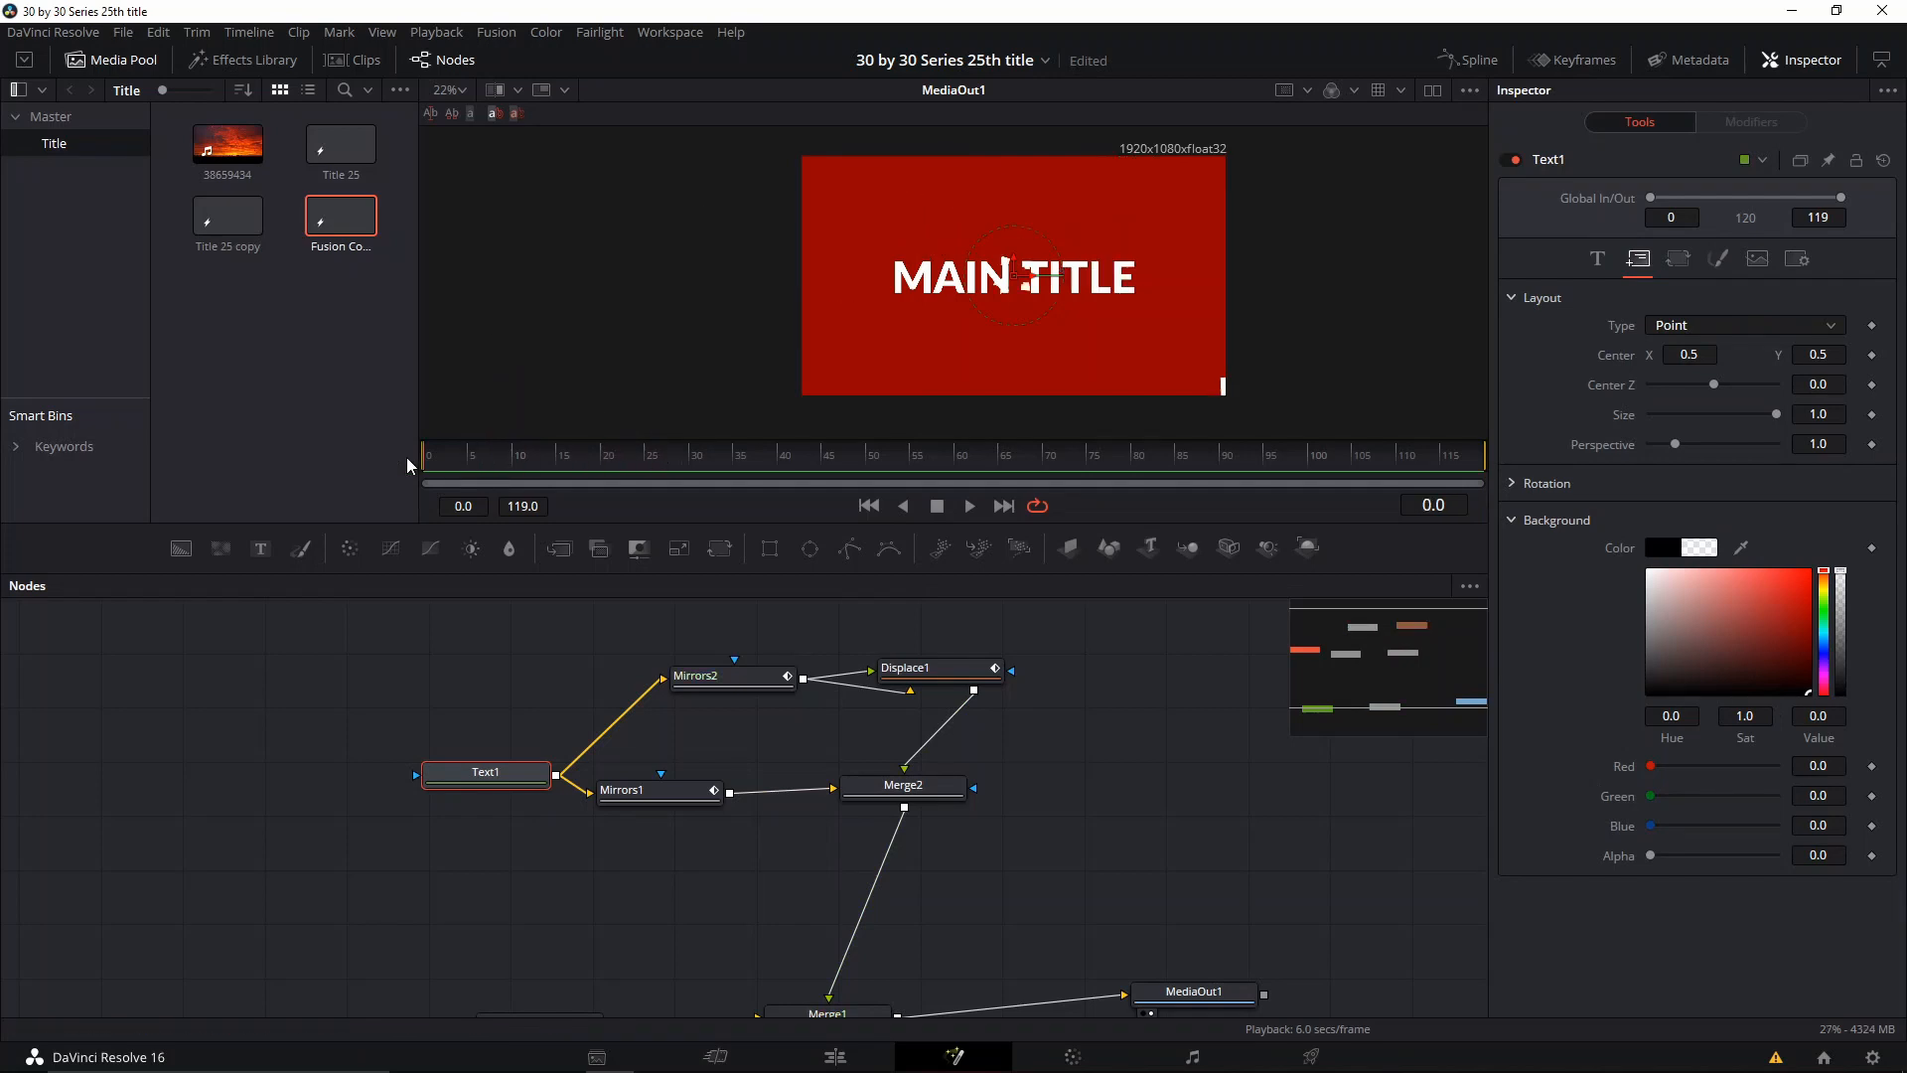
pyautogui.click(1871, 355)
pyautogui.moveTo(1005, 311); pyautogui.dragTo(1003, 437)
# Step: Set Text1's Center Y to 0.5 at frame 21 so the text rises into place
pyautogui.moveTo(543, 474); pyautogui.dragTo(615, 480)
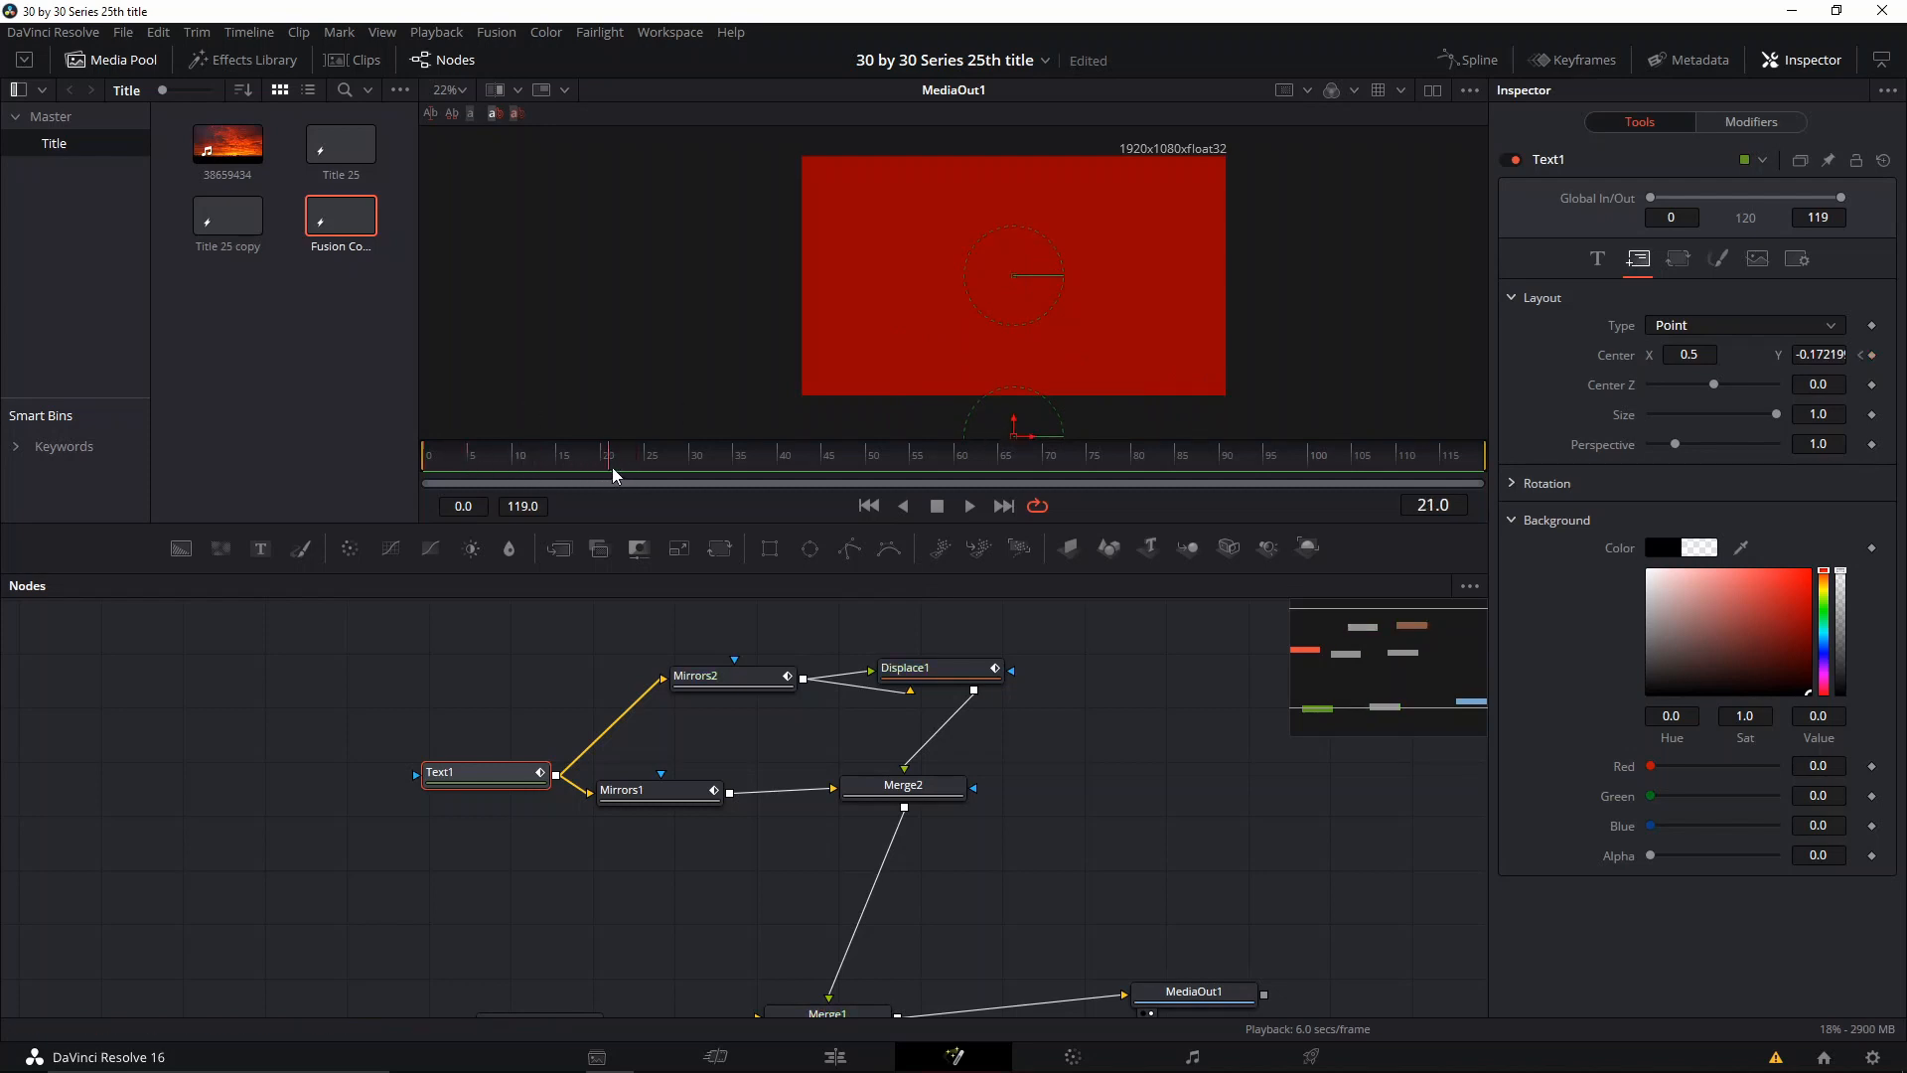
pyautogui.click(1817, 354)
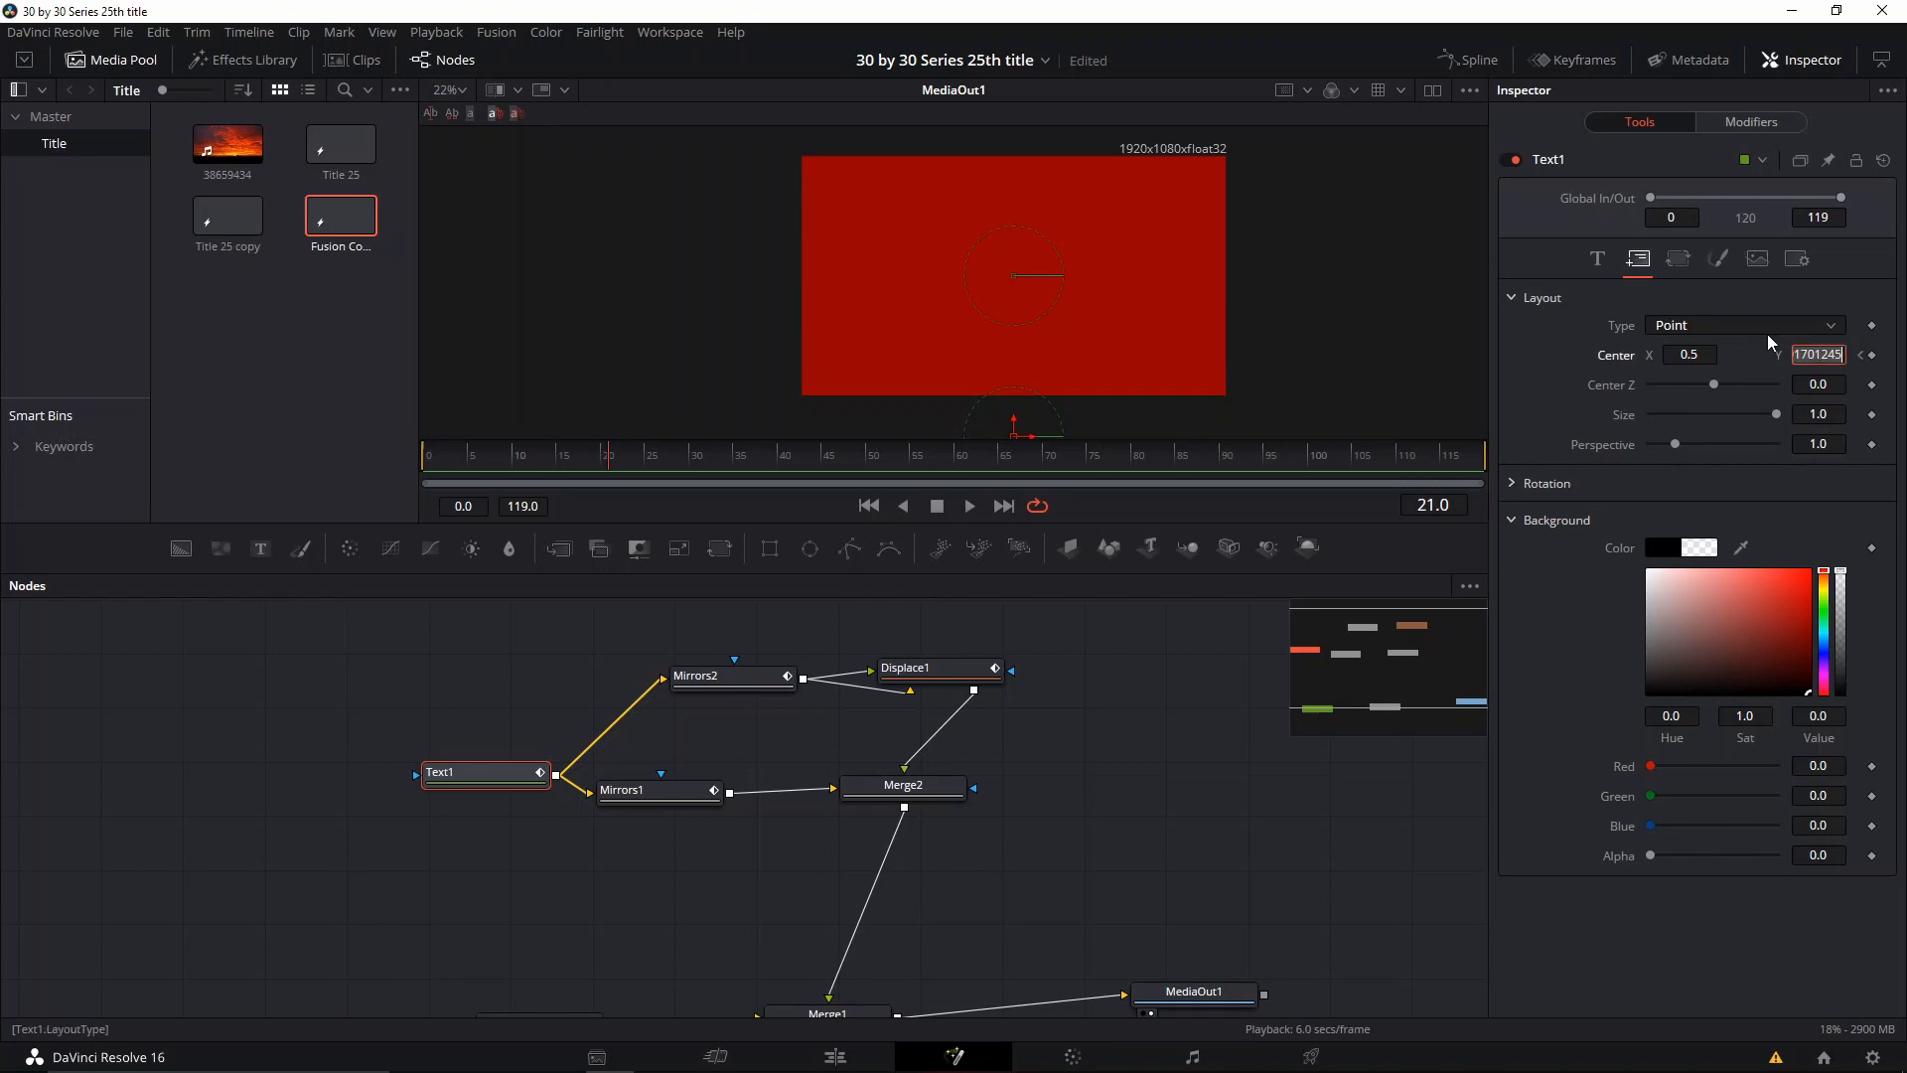
pyautogui.write('0.5')
pyautogui.press('Tab')
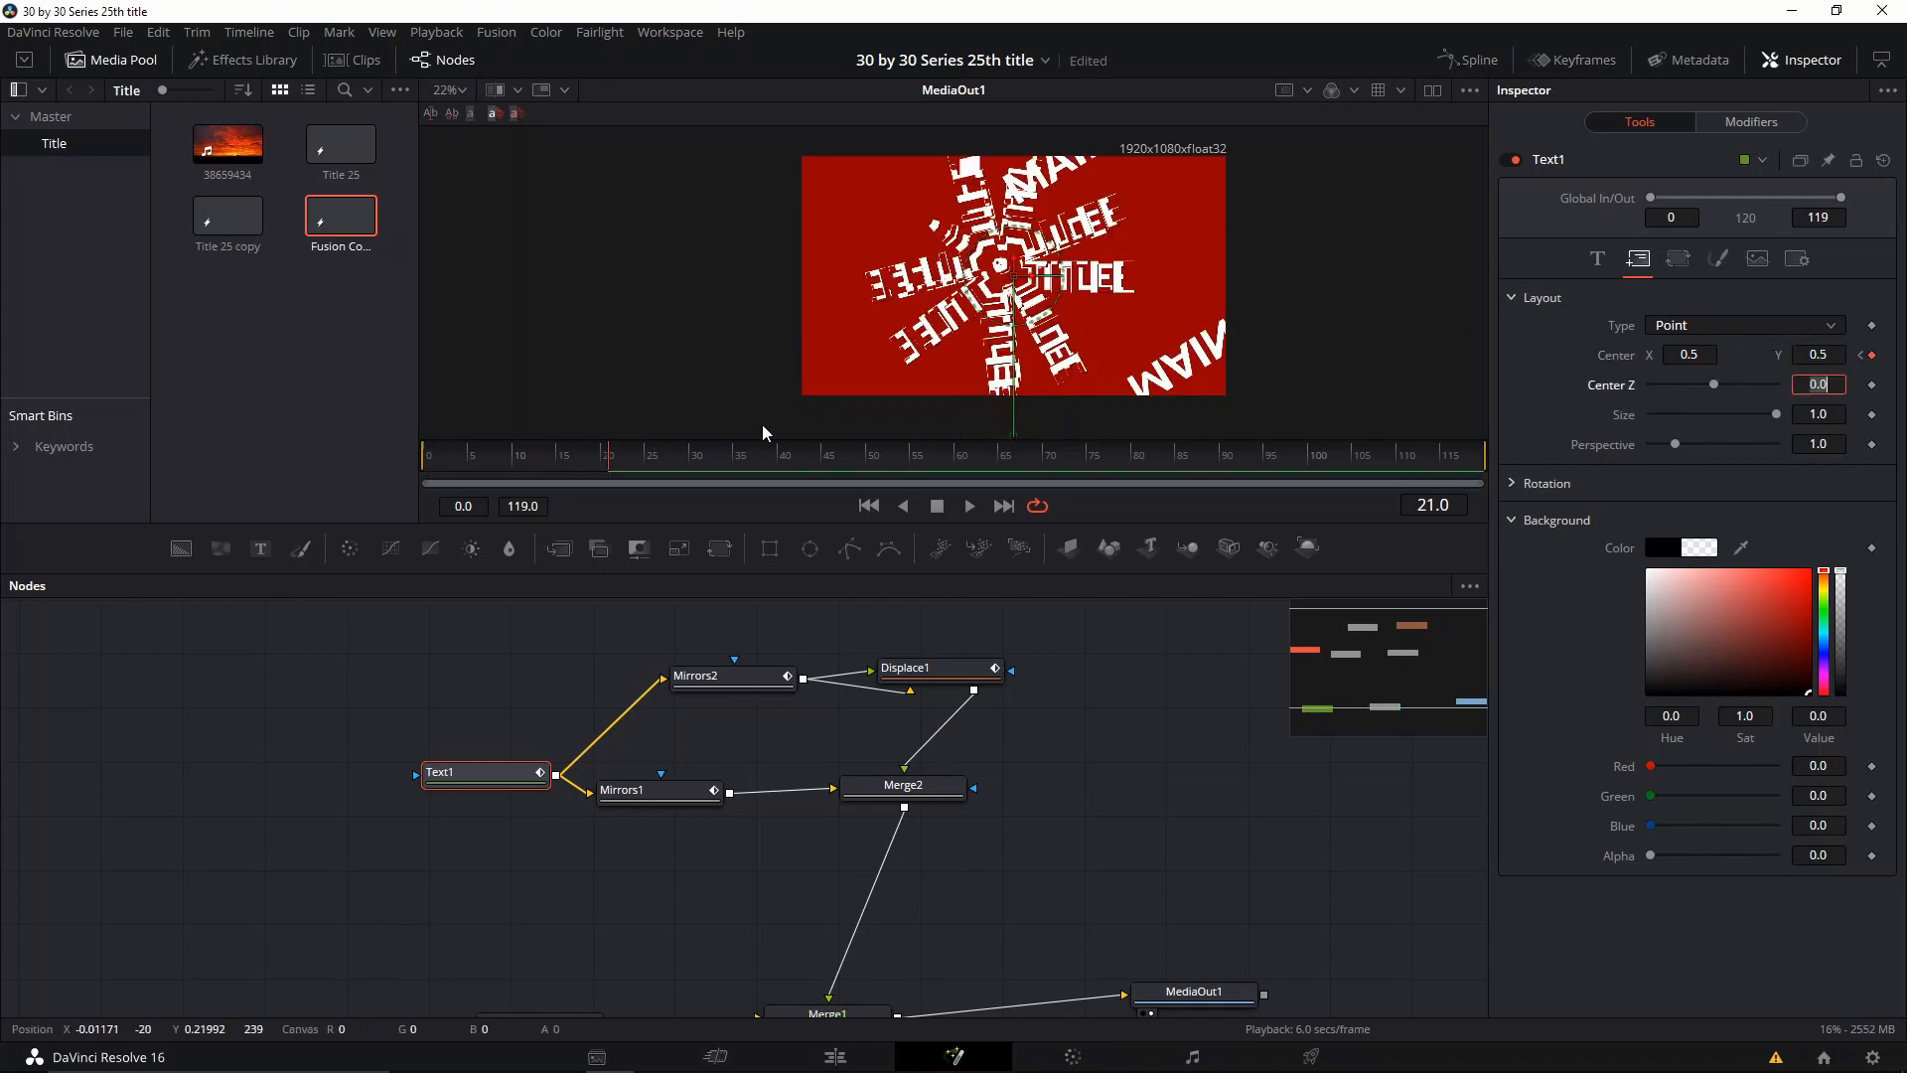
# Step: Play the rising text animation from frame 0 and return to the start
pyautogui.moveTo(550, 456); pyautogui.dragTo(424, 458)
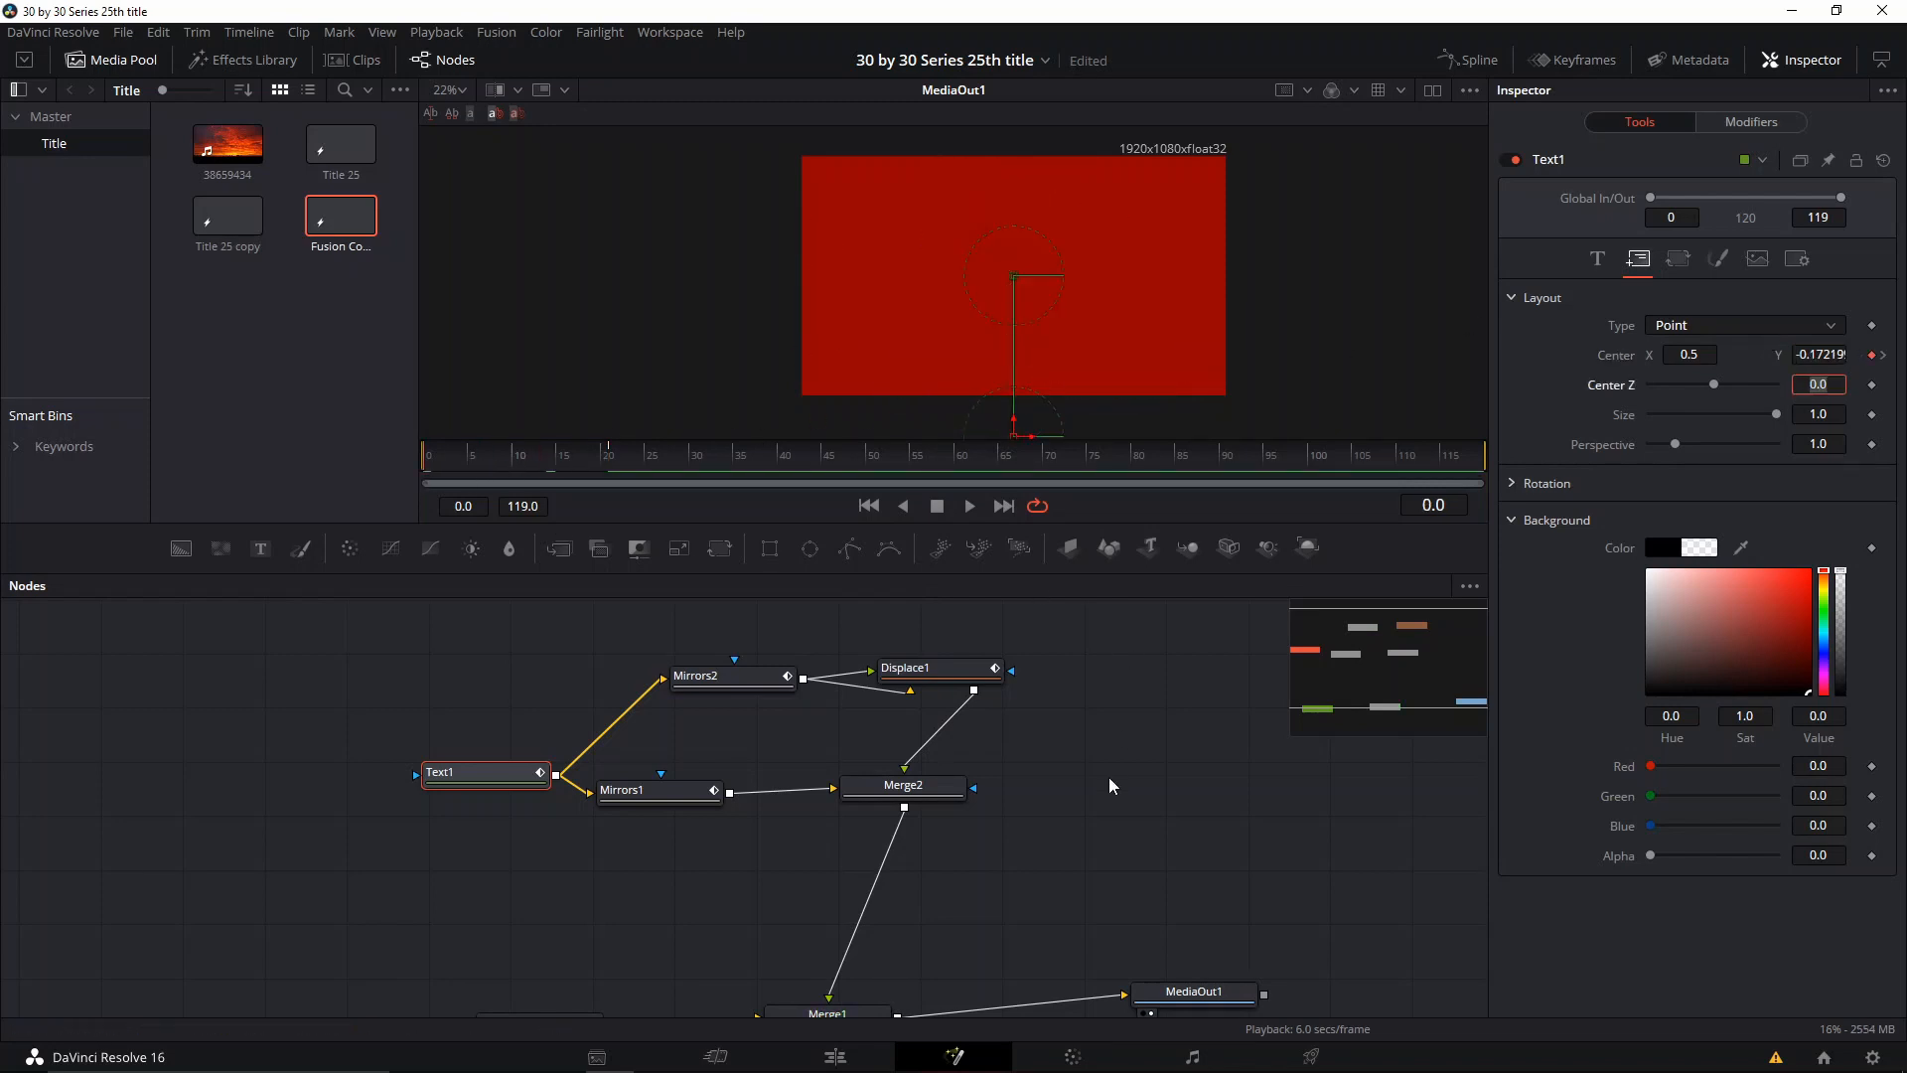
pyautogui.press('space')
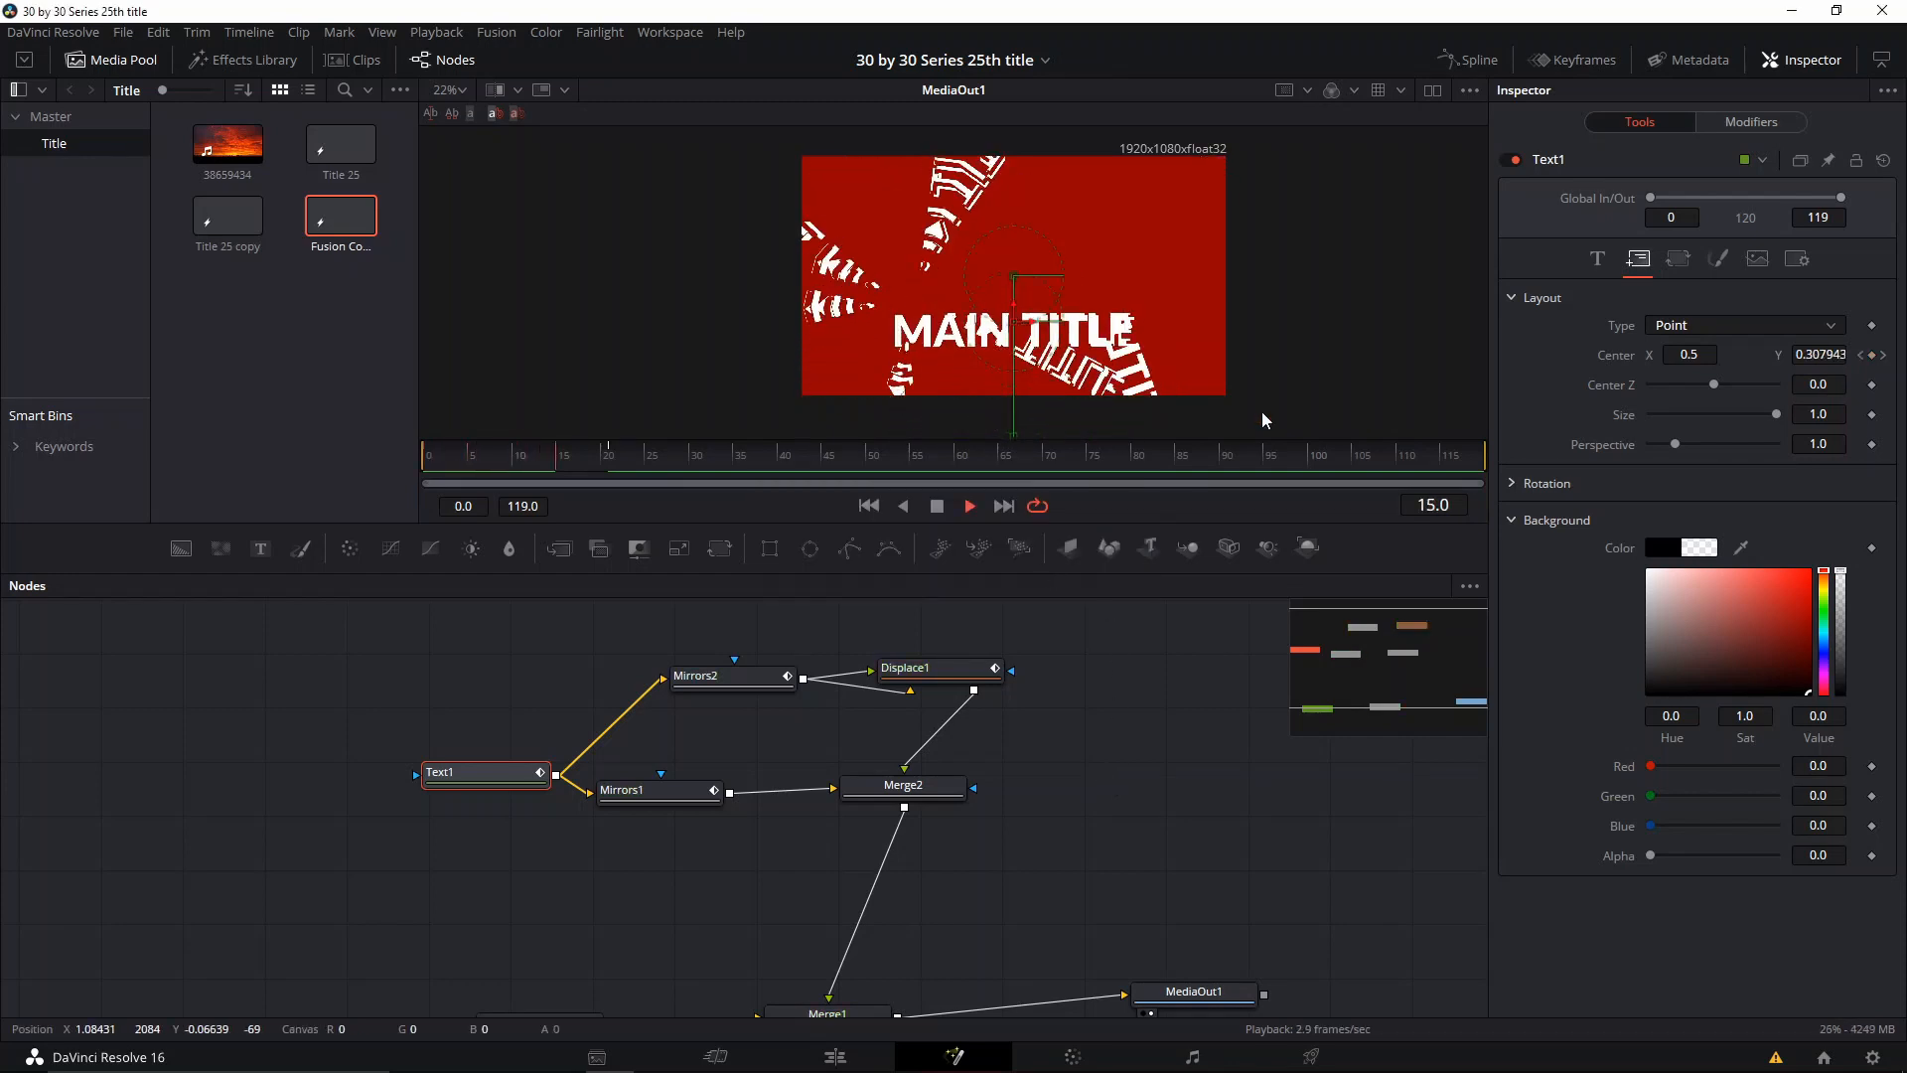
pyautogui.moveTo(527, 463); pyautogui.dragTo(426, 467)
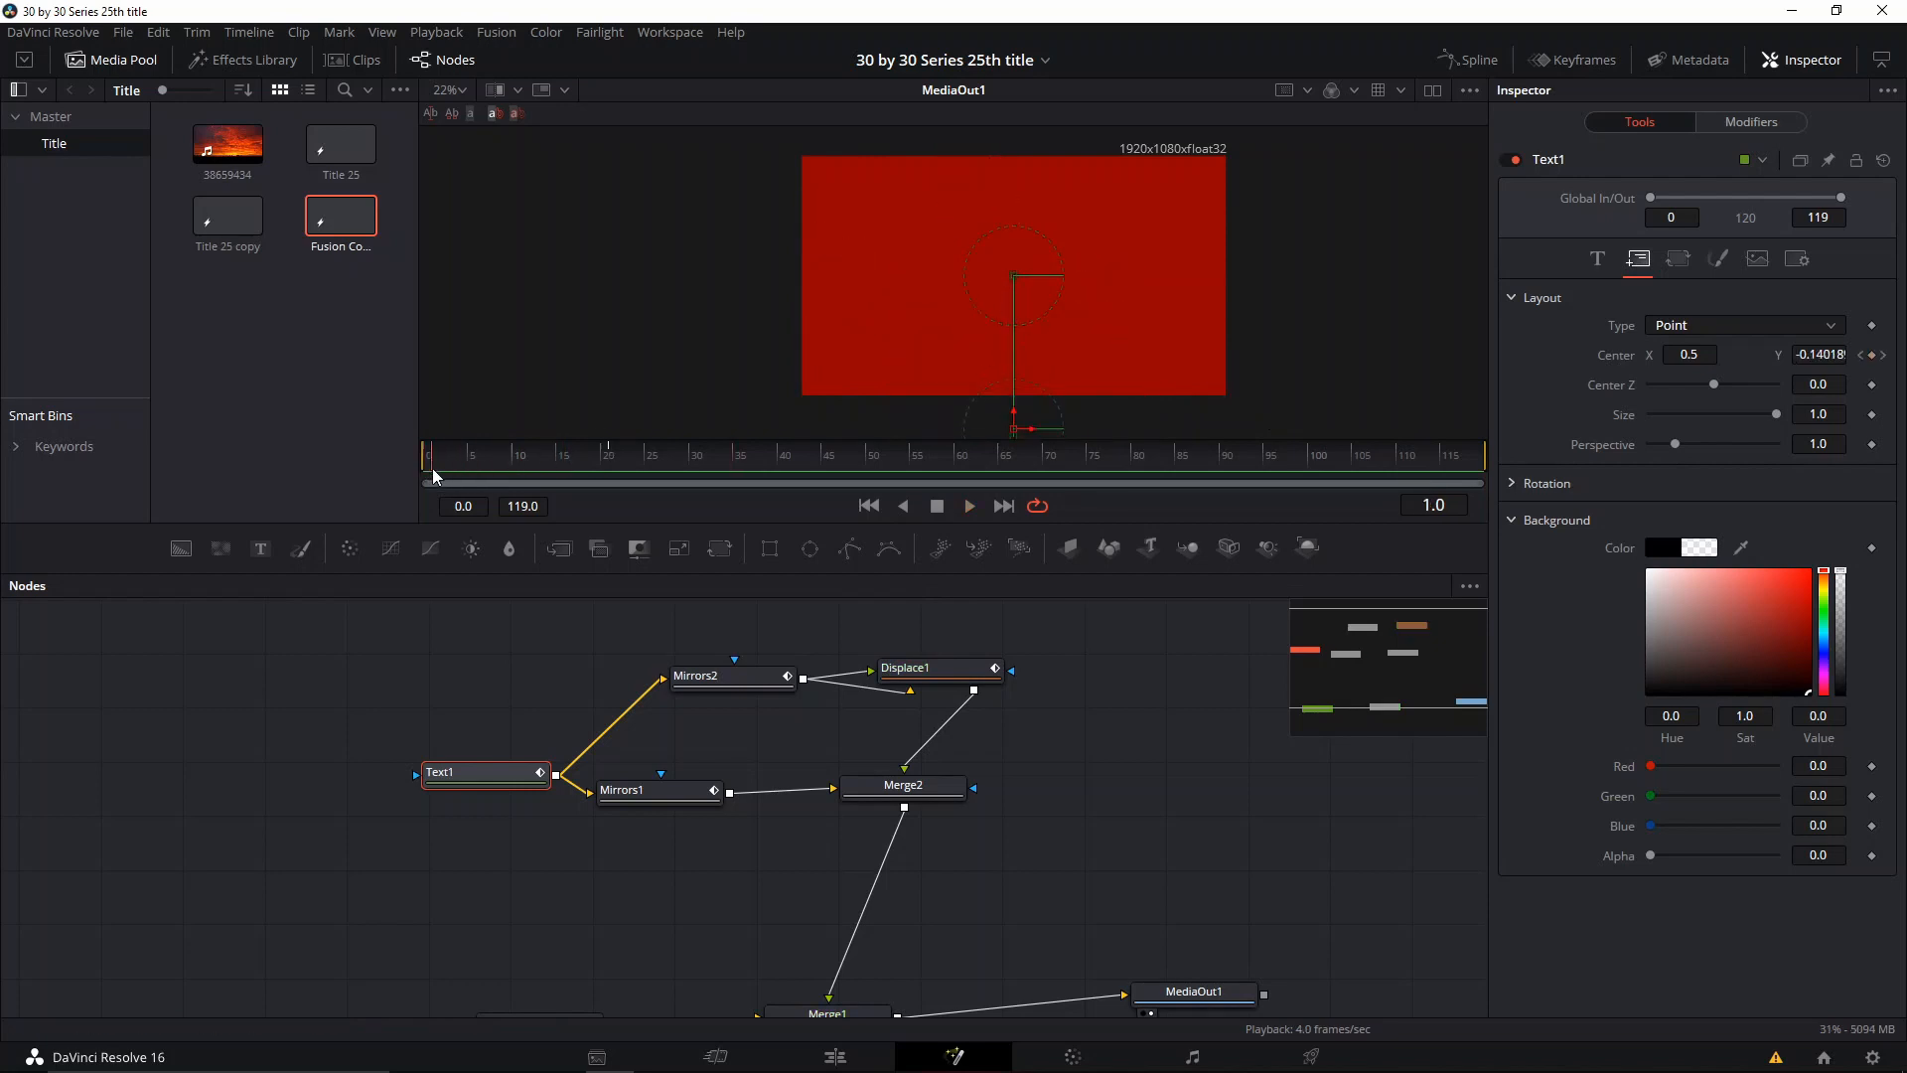
# Step: Keyframe Text1's shading Opacity at 0.0 on frame 0 and 1.0 on frame 14, and save the project
pyautogui.click(1728, 255)
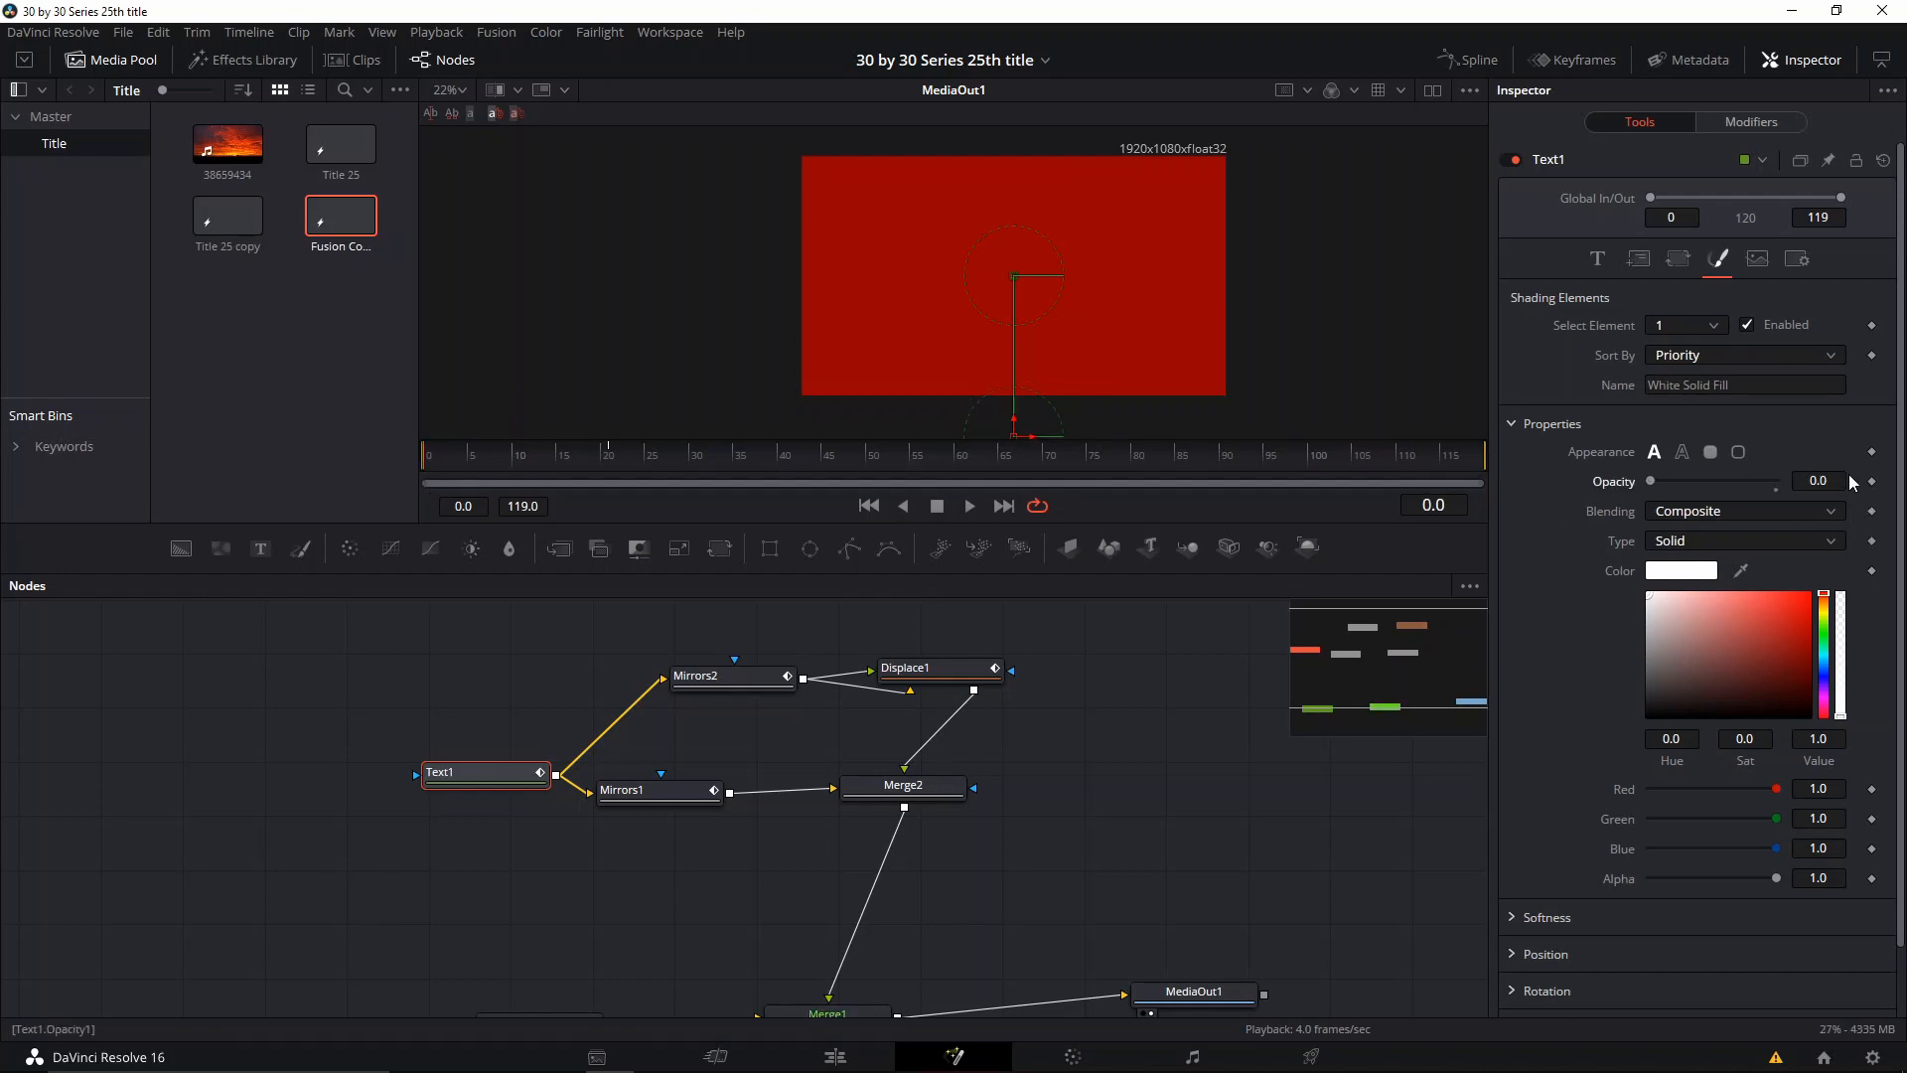
pyautogui.click(518, 467)
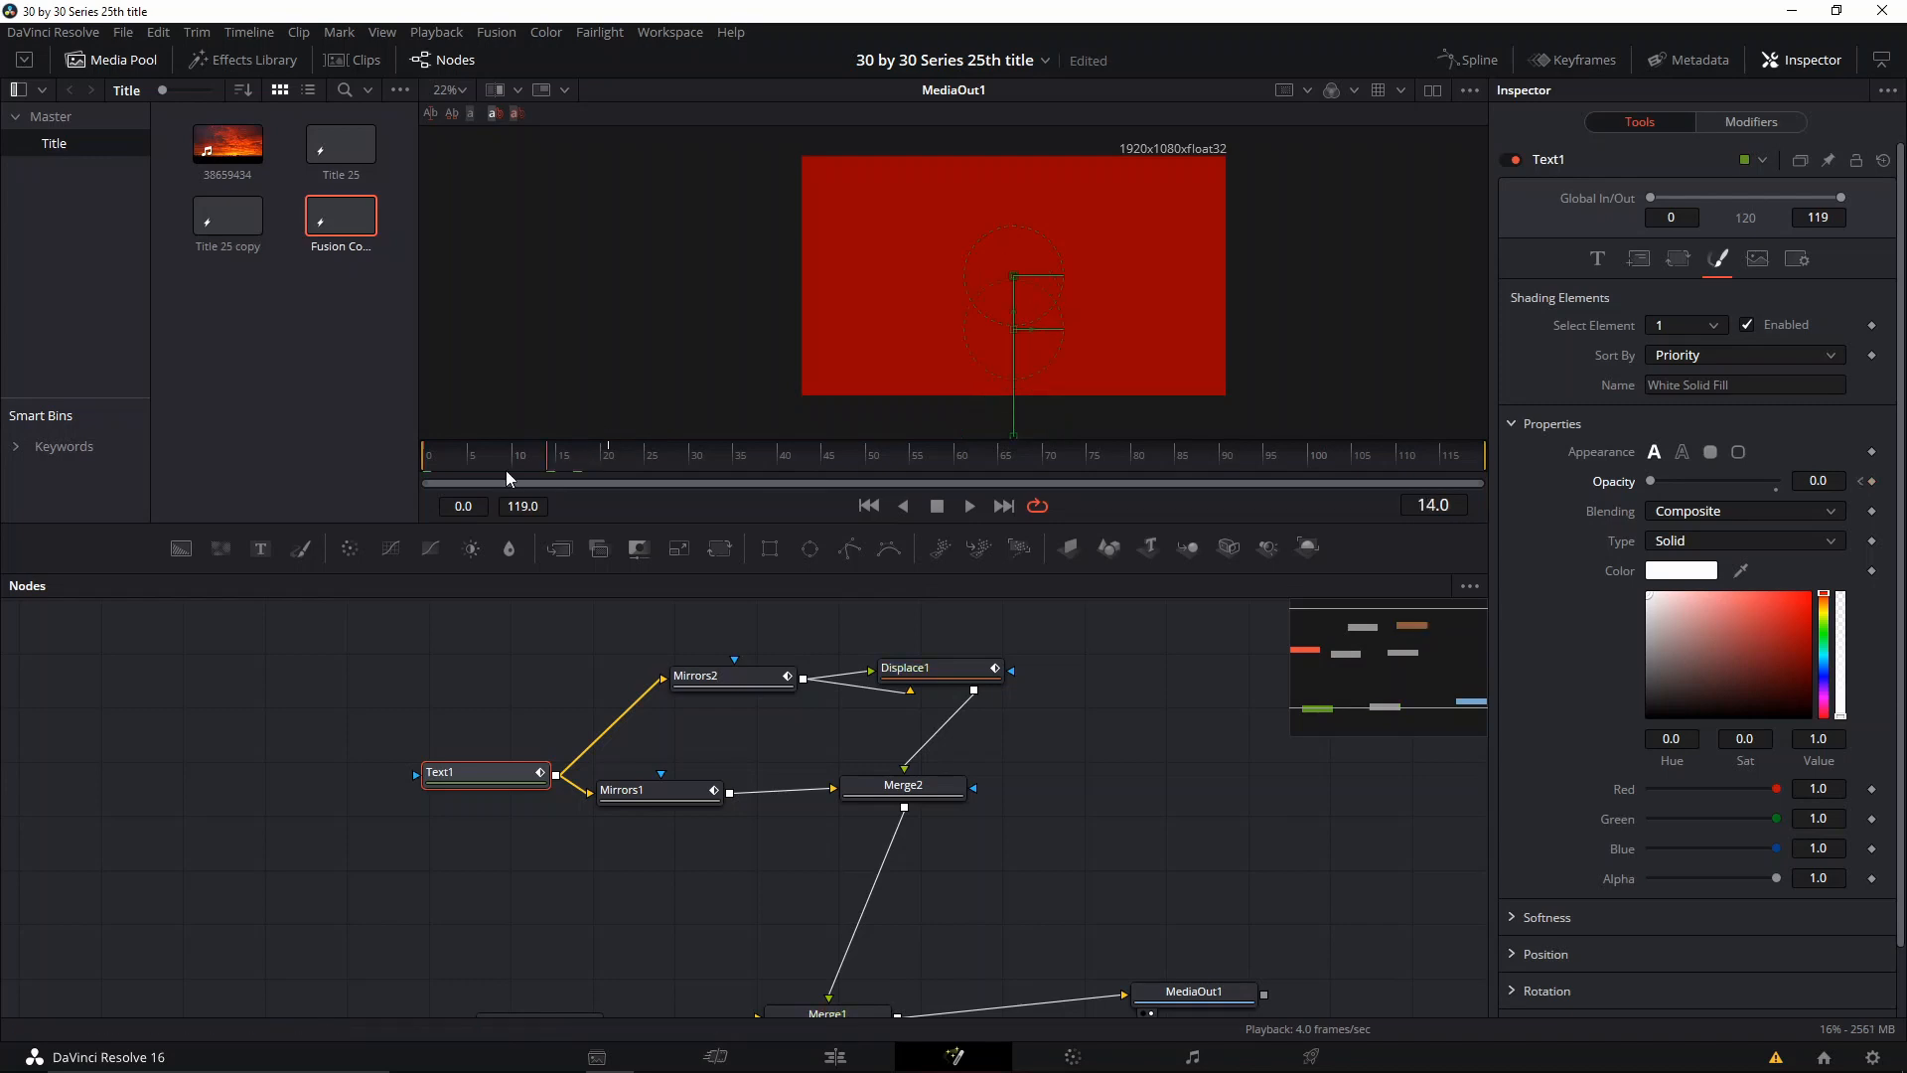
pyautogui.moveTo(520, 463); pyautogui.dragTo(526, 463)
pyautogui.hotkey('ctrl', 's')
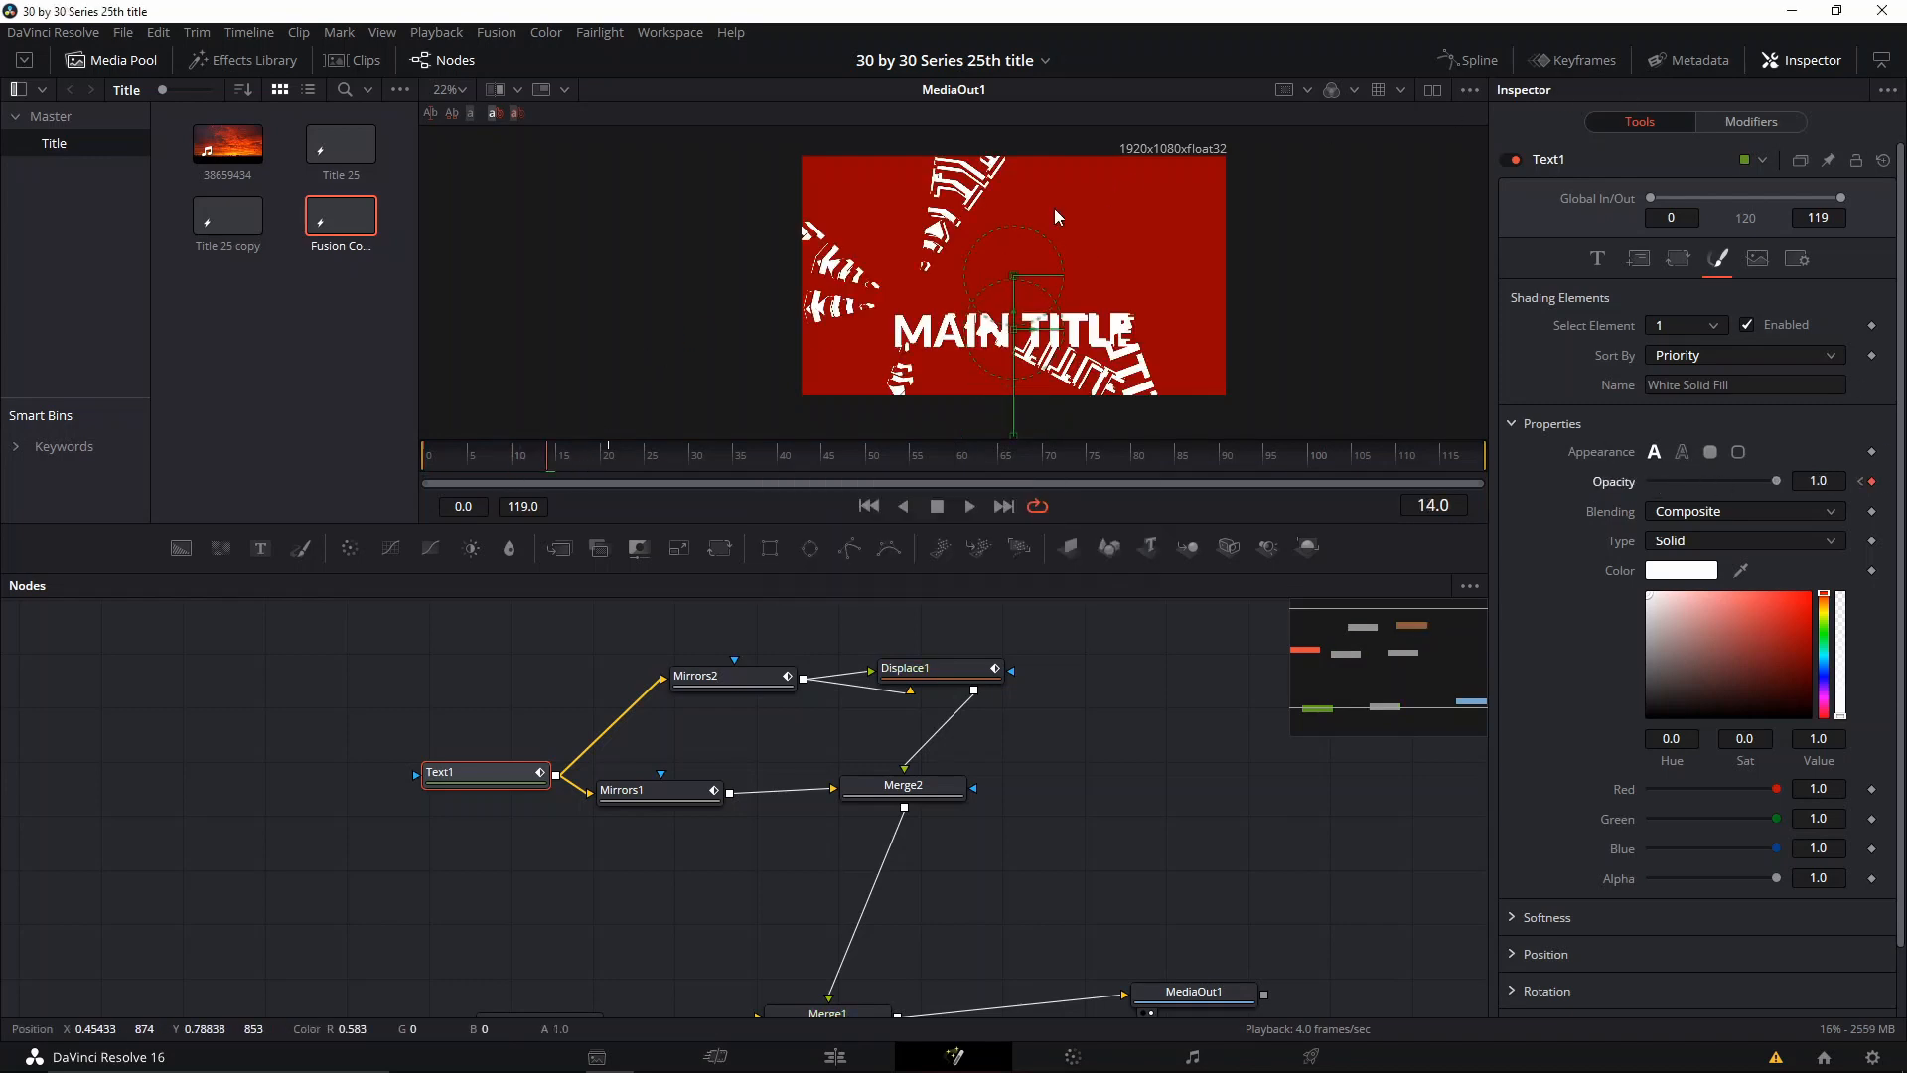
# Step: Play back the title with its opacity fade-in over the red background
pyautogui.press('space')
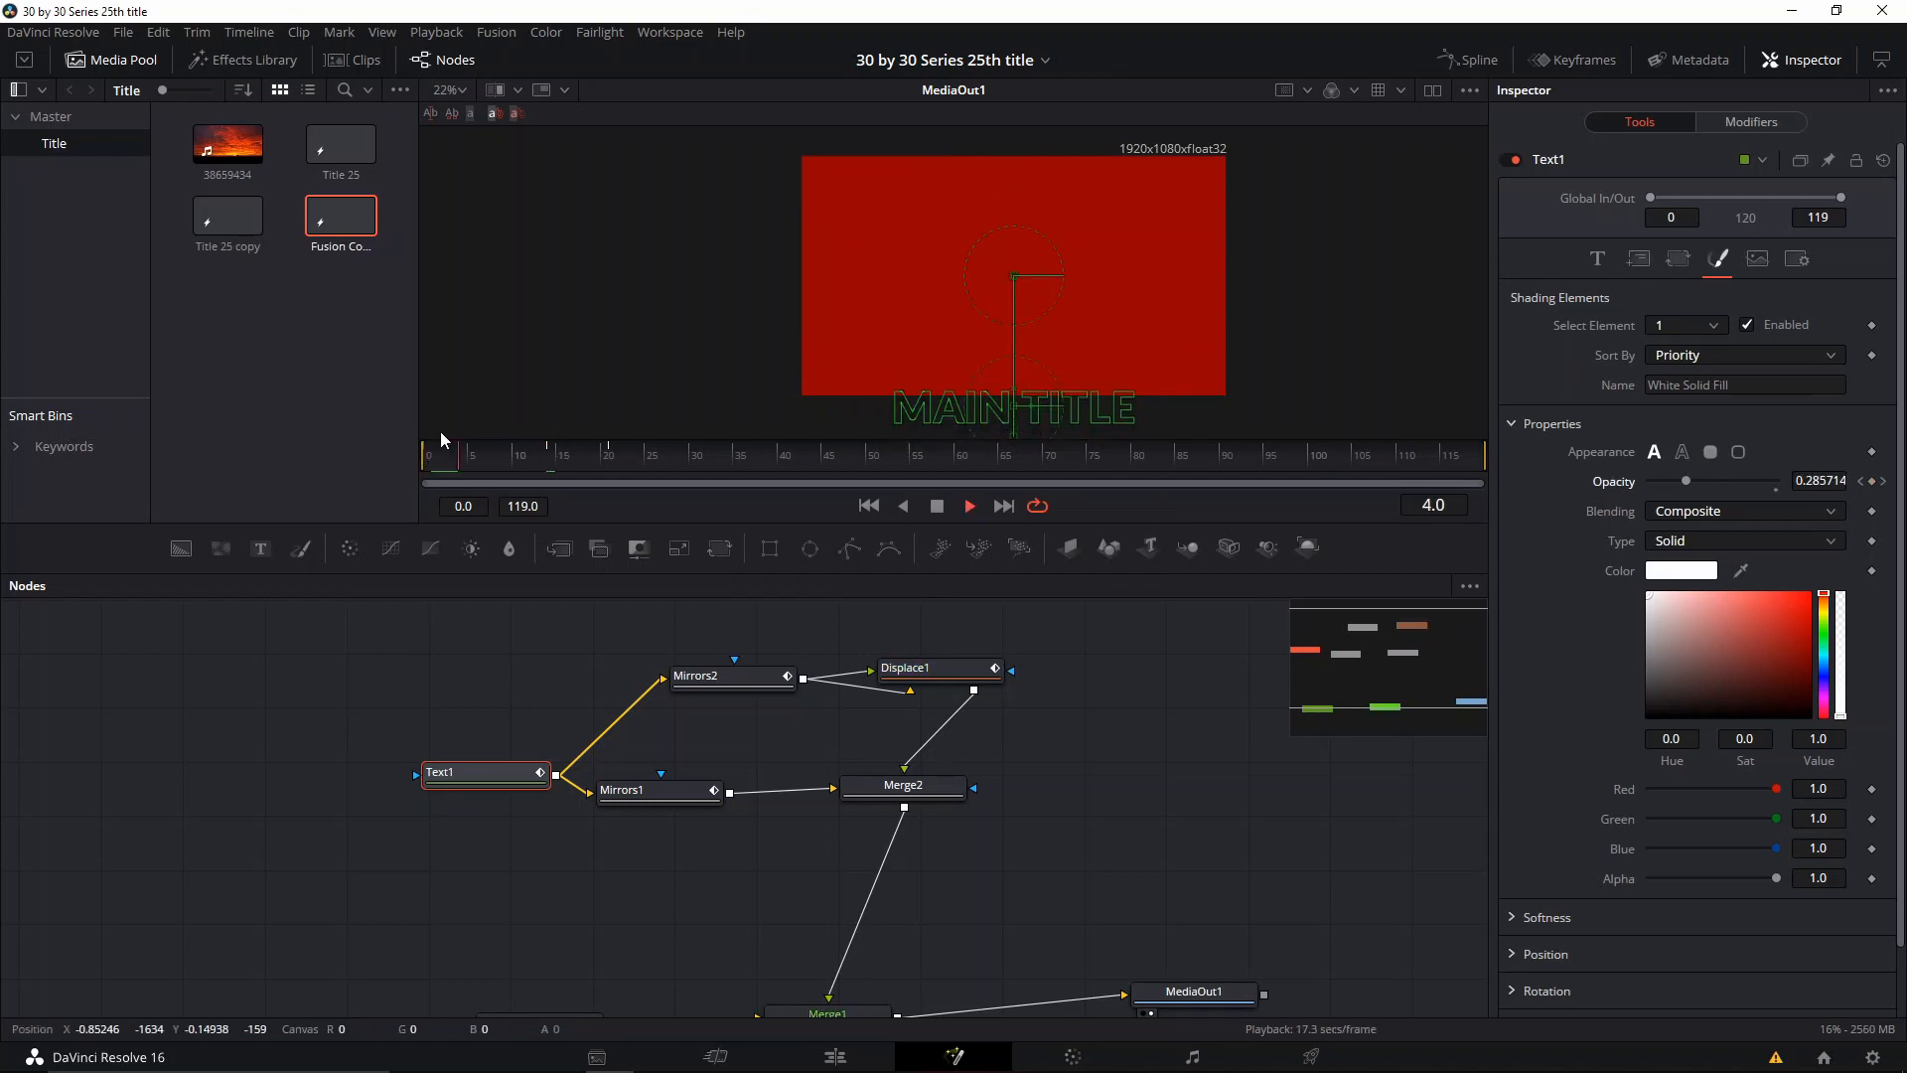
pyautogui.moveTo(1066, 690); pyautogui.dragTo(980, 603)
pyautogui.moveTo(687, 858); pyautogui.dragTo(706, 930)
pyautogui.press('space')
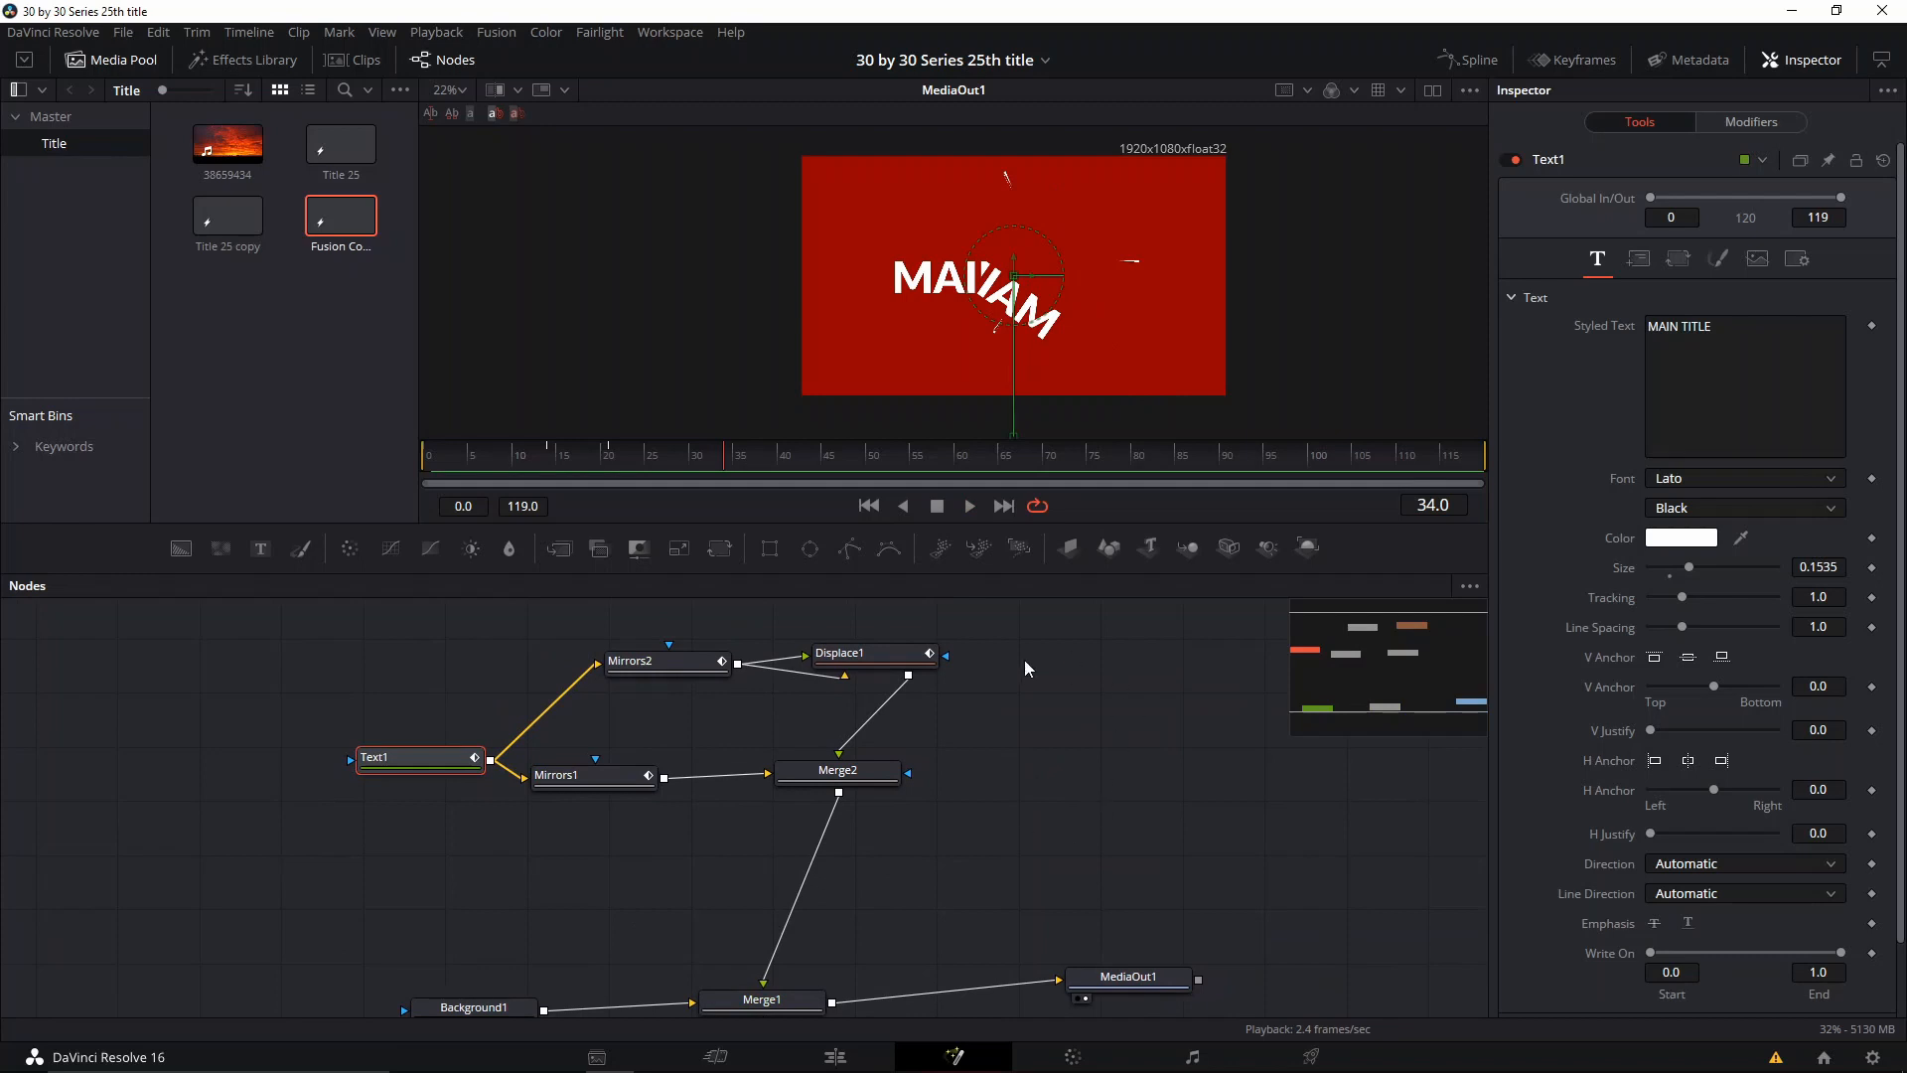
# Step: Change Background1 to black with an Alpha of 0.0 to make it fully transparent
pyautogui.click(486, 1005)
pyautogui.scroll(-1, 486, 999)
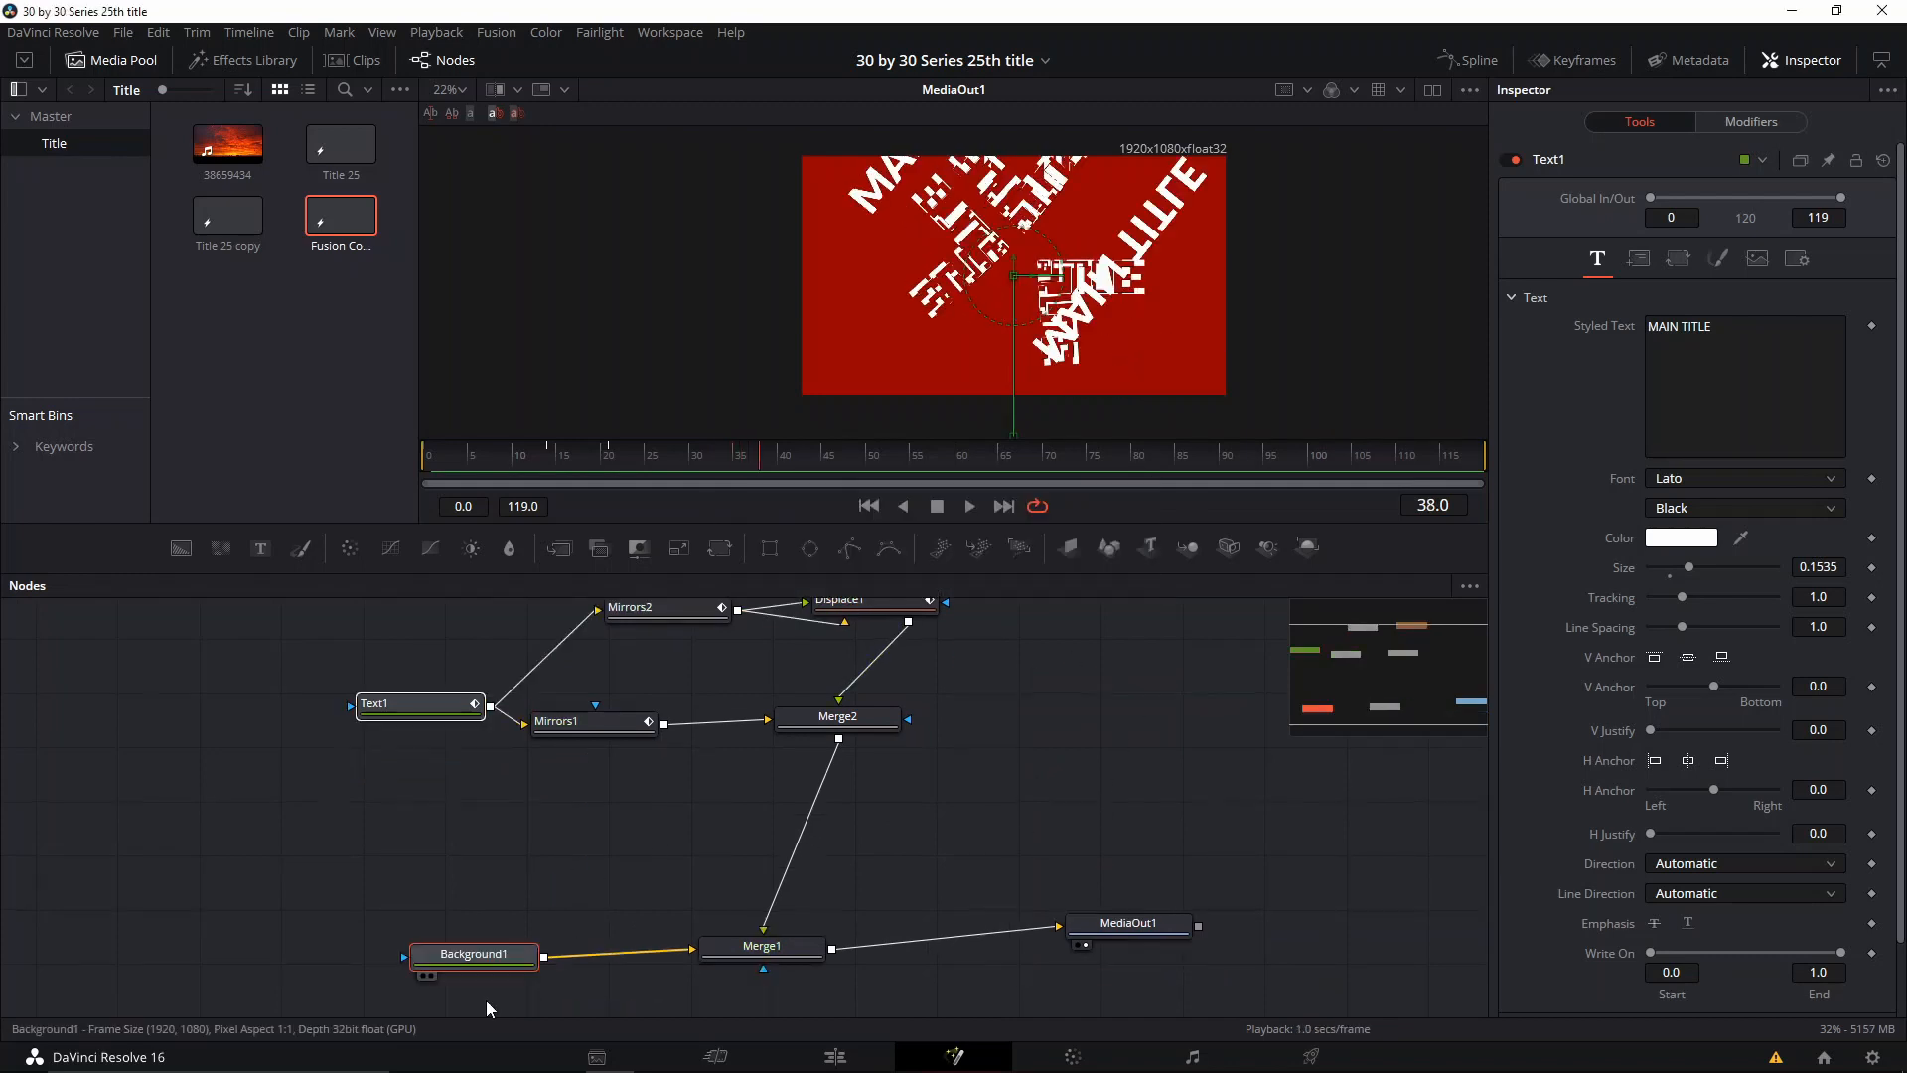
pyautogui.moveTo(1748, 404); pyautogui.dragTo(1837, 544)
pyautogui.moveTo(1779, 664); pyautogui.dragTo(1619, 660)
# Step: Play the title animation over the transparent background from frame 0
pyautogui.click(425, 457)
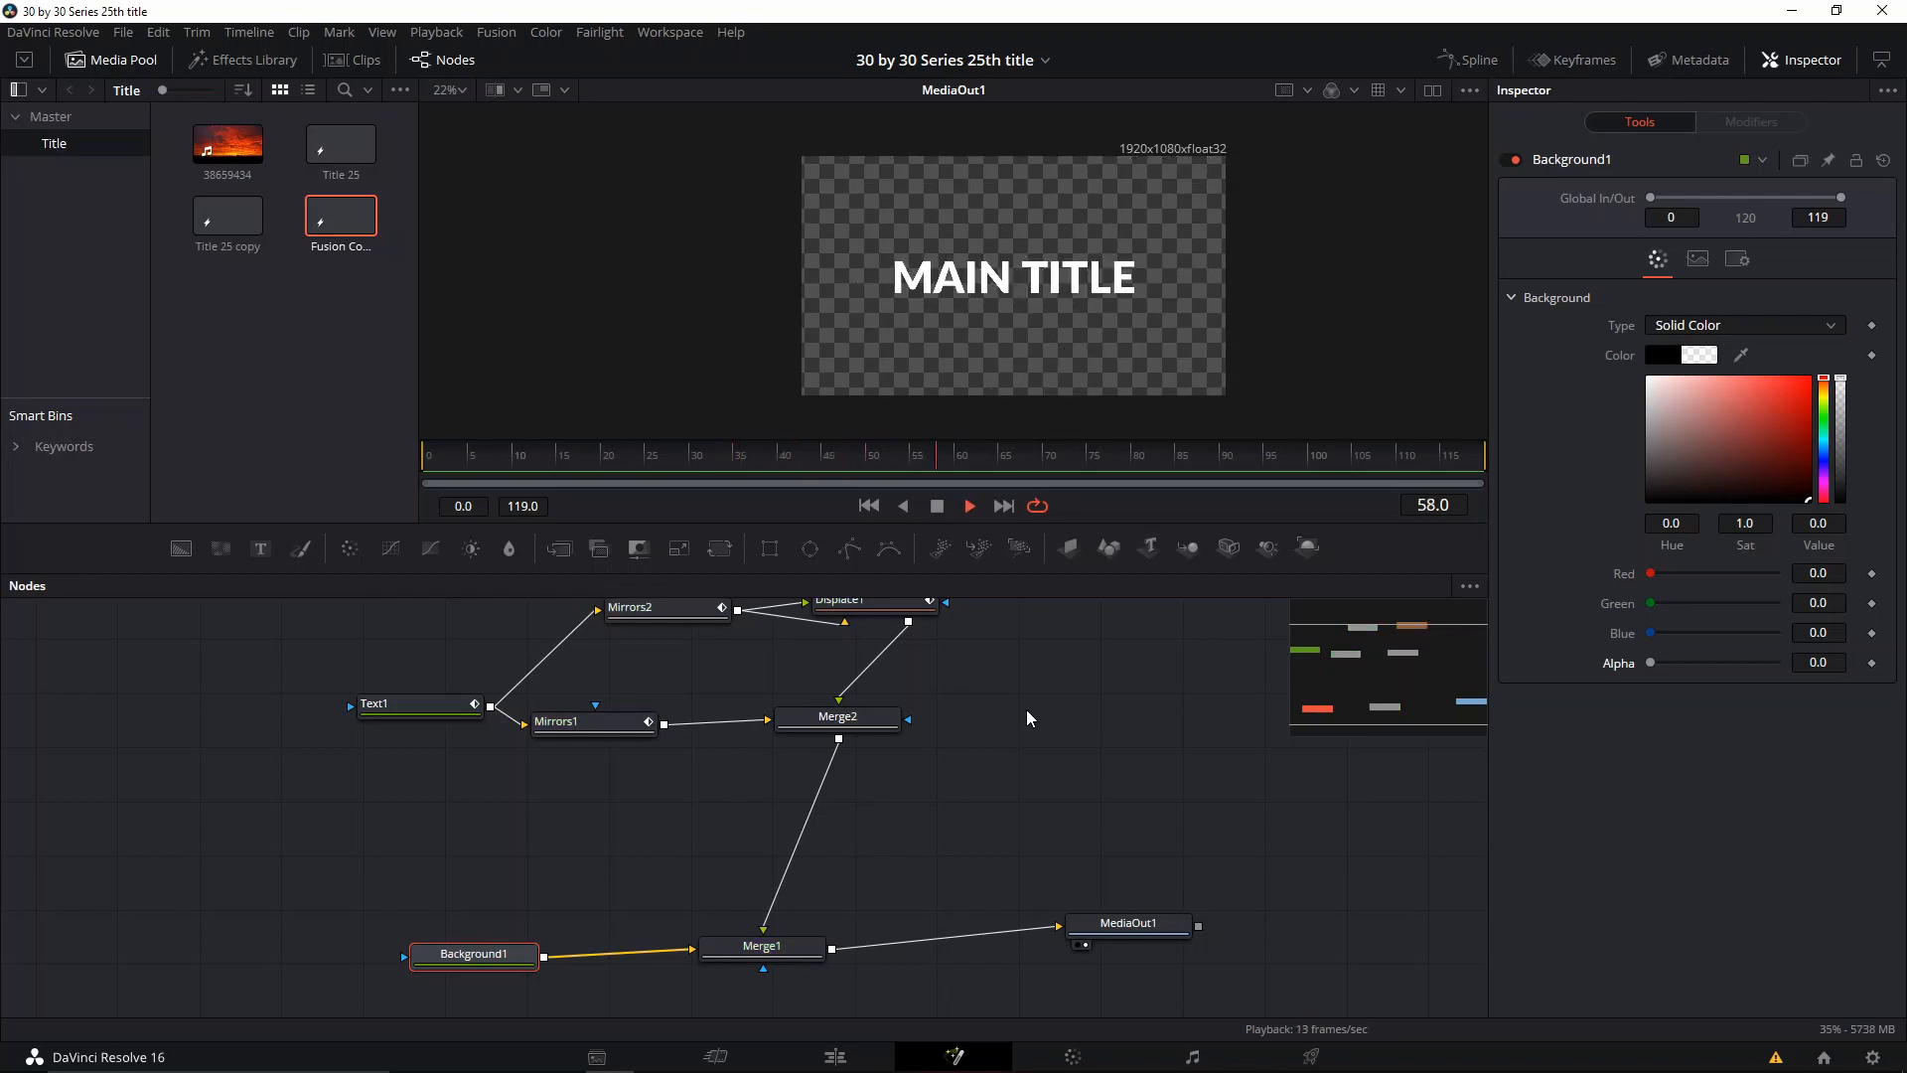
pyautogui.press('space')
pyautogui.press('space')
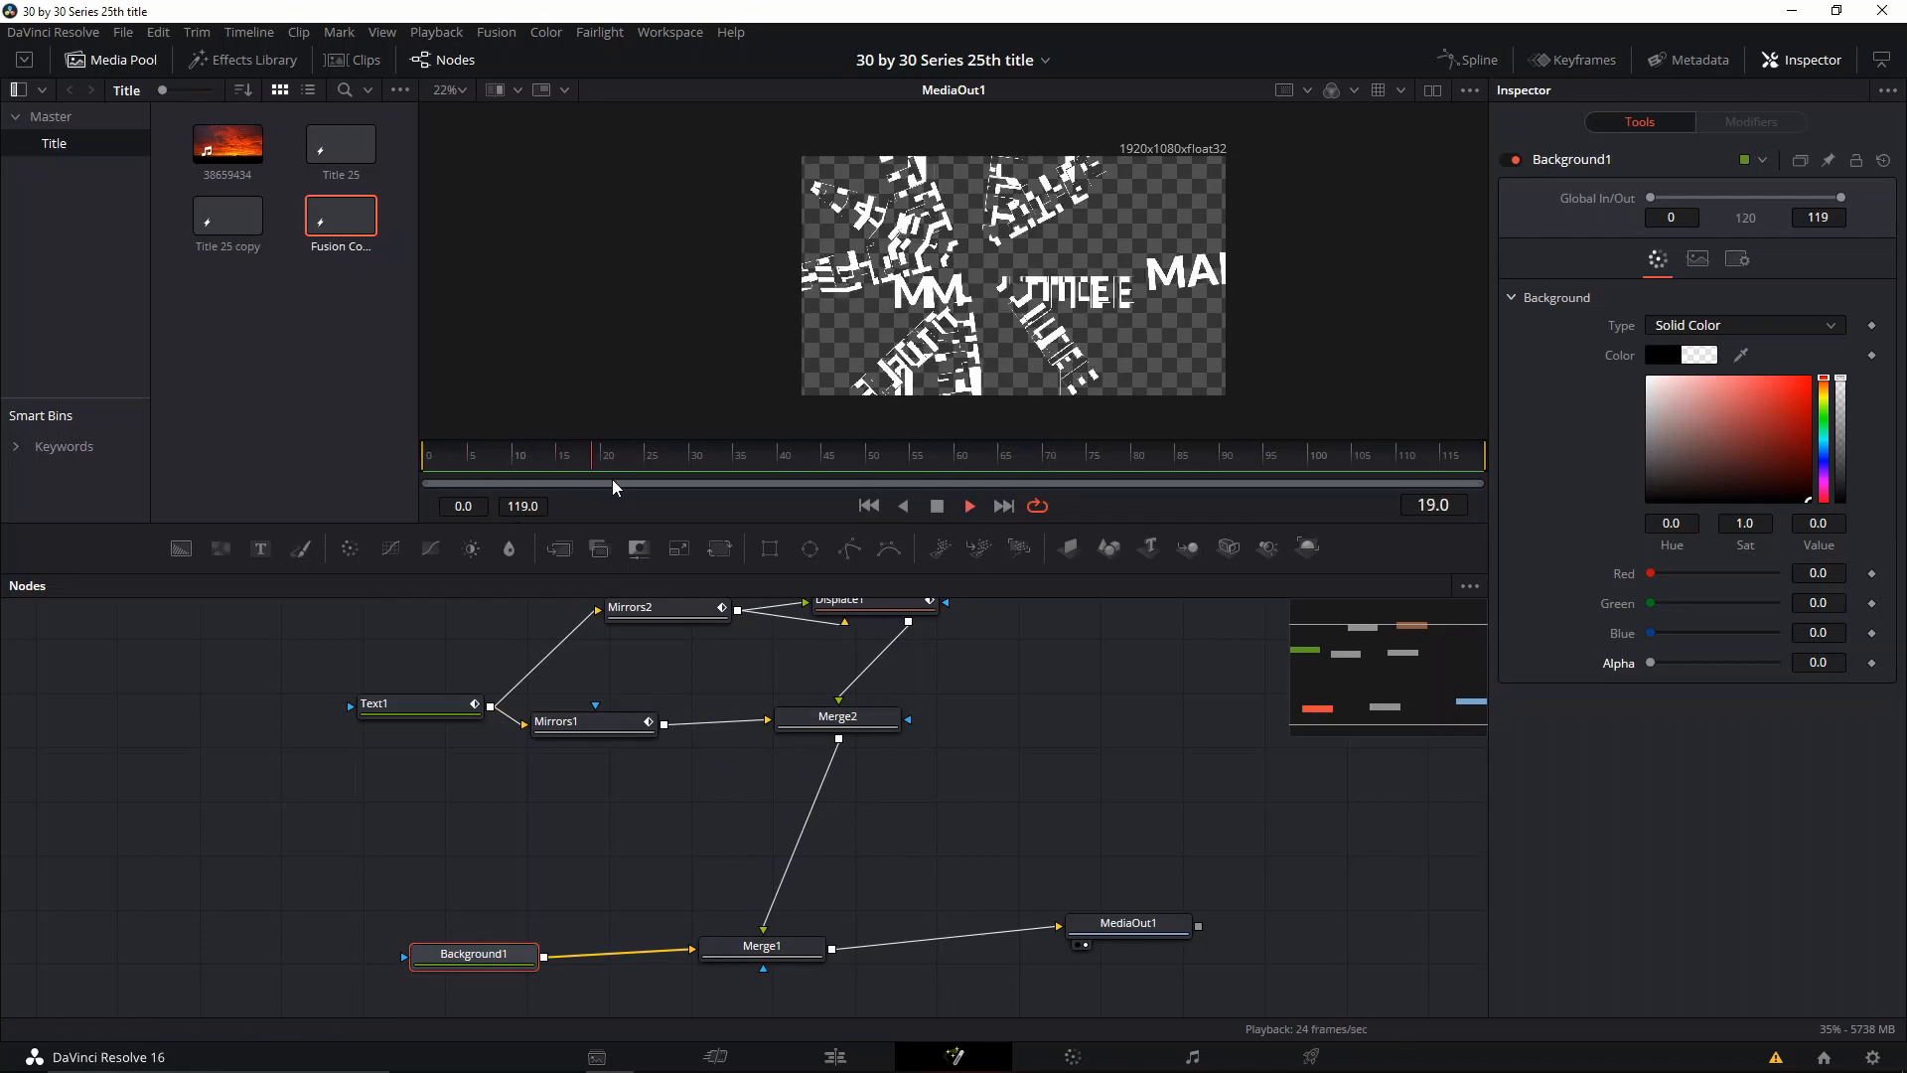
pyautogui.press('space')
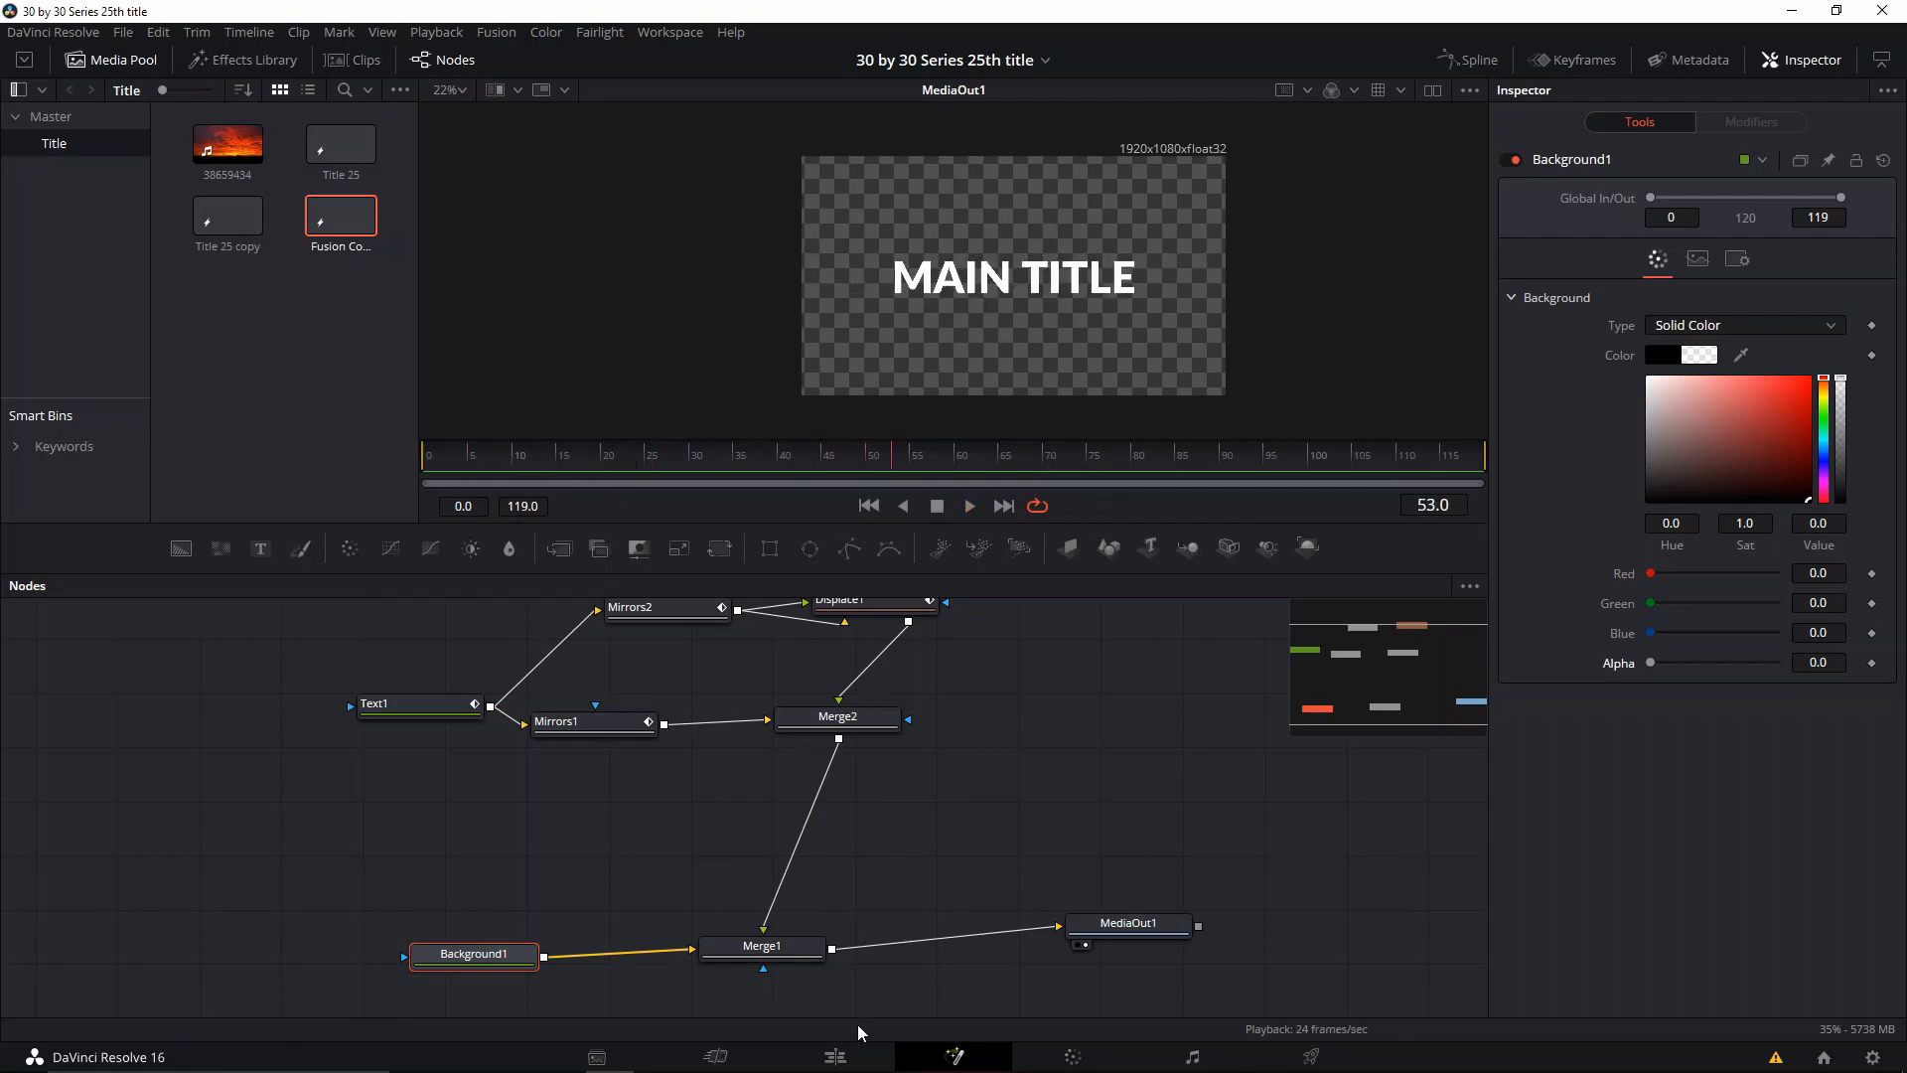
# Step: On the Edit page, place the Fusion composition on Video 2 after the three existing title clips, above the sunset footage
pyautogui.click(837, 1059)
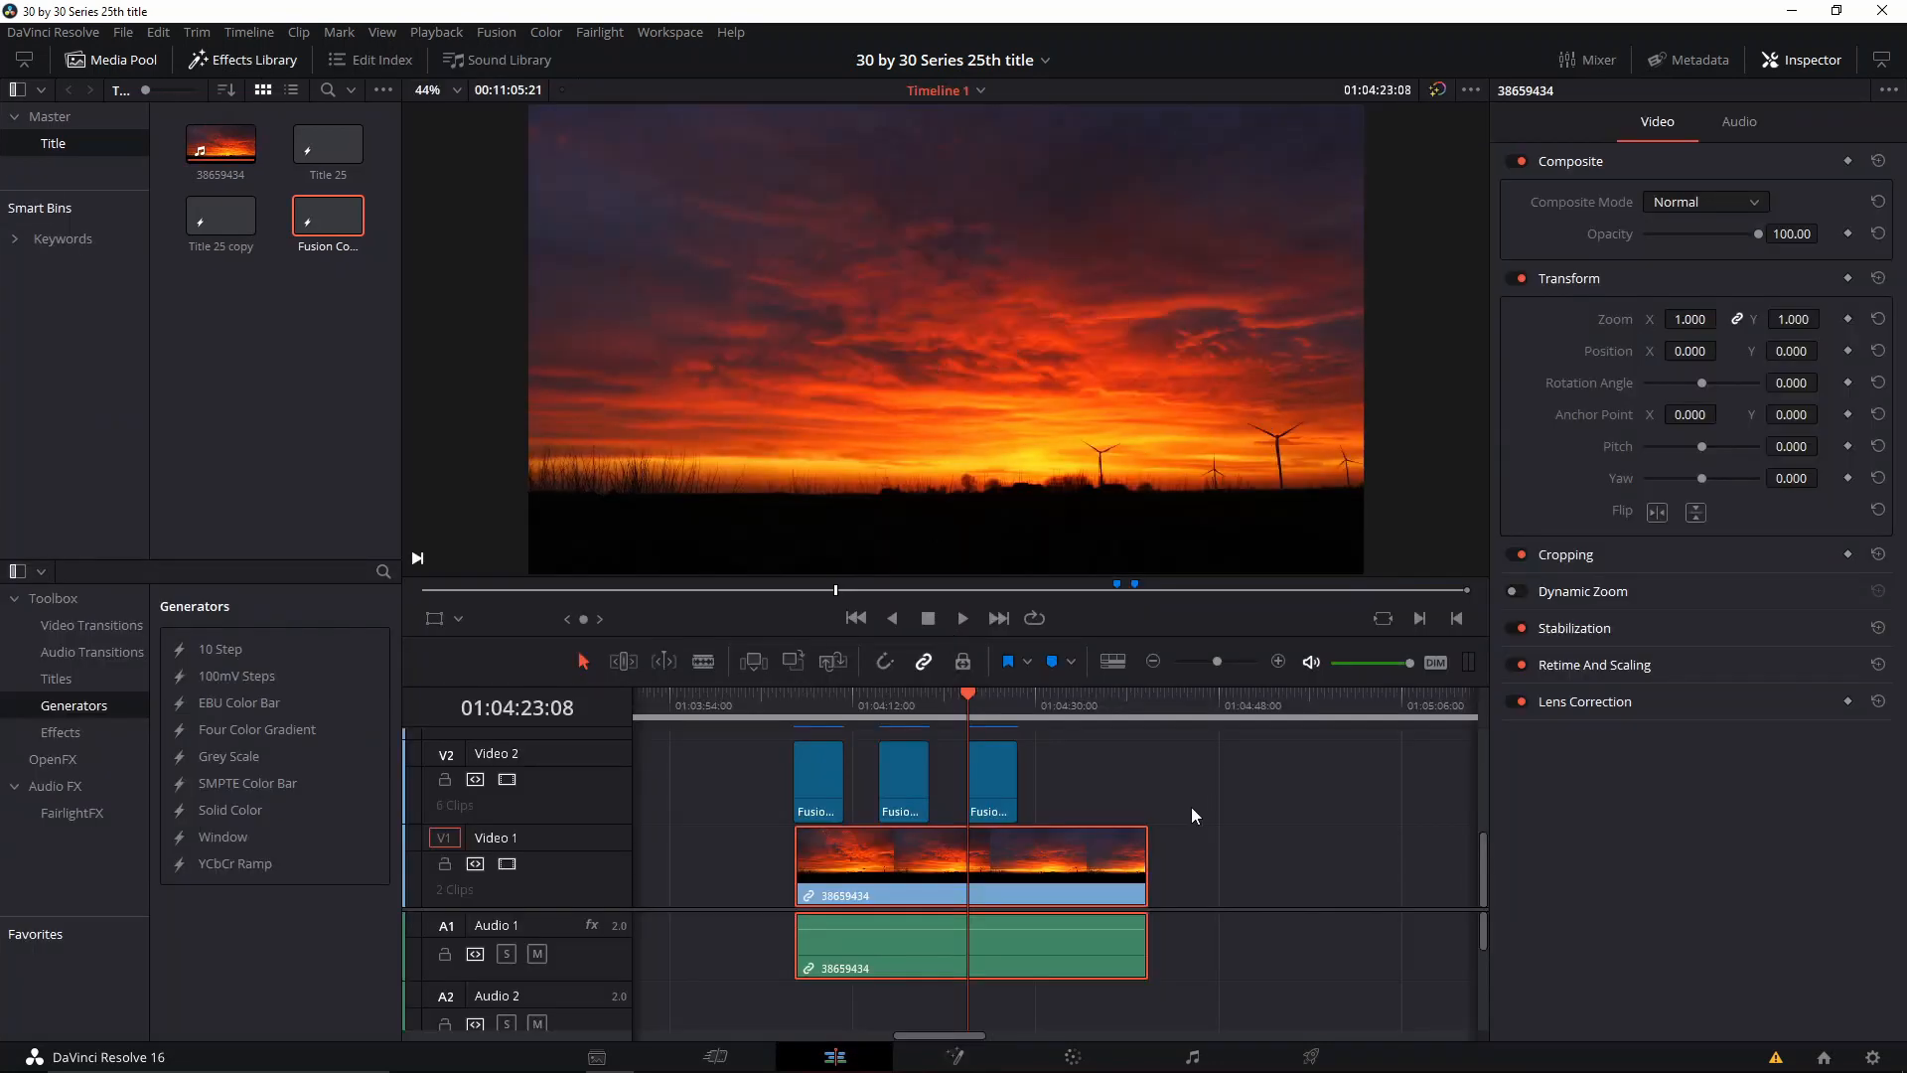
pyautogui.hscroll(3, 1190, 806)
pyautogui.moveTo(310, 233); pyautogui.dragTo(1033, 752)
pyautogui.click(1007, 707)
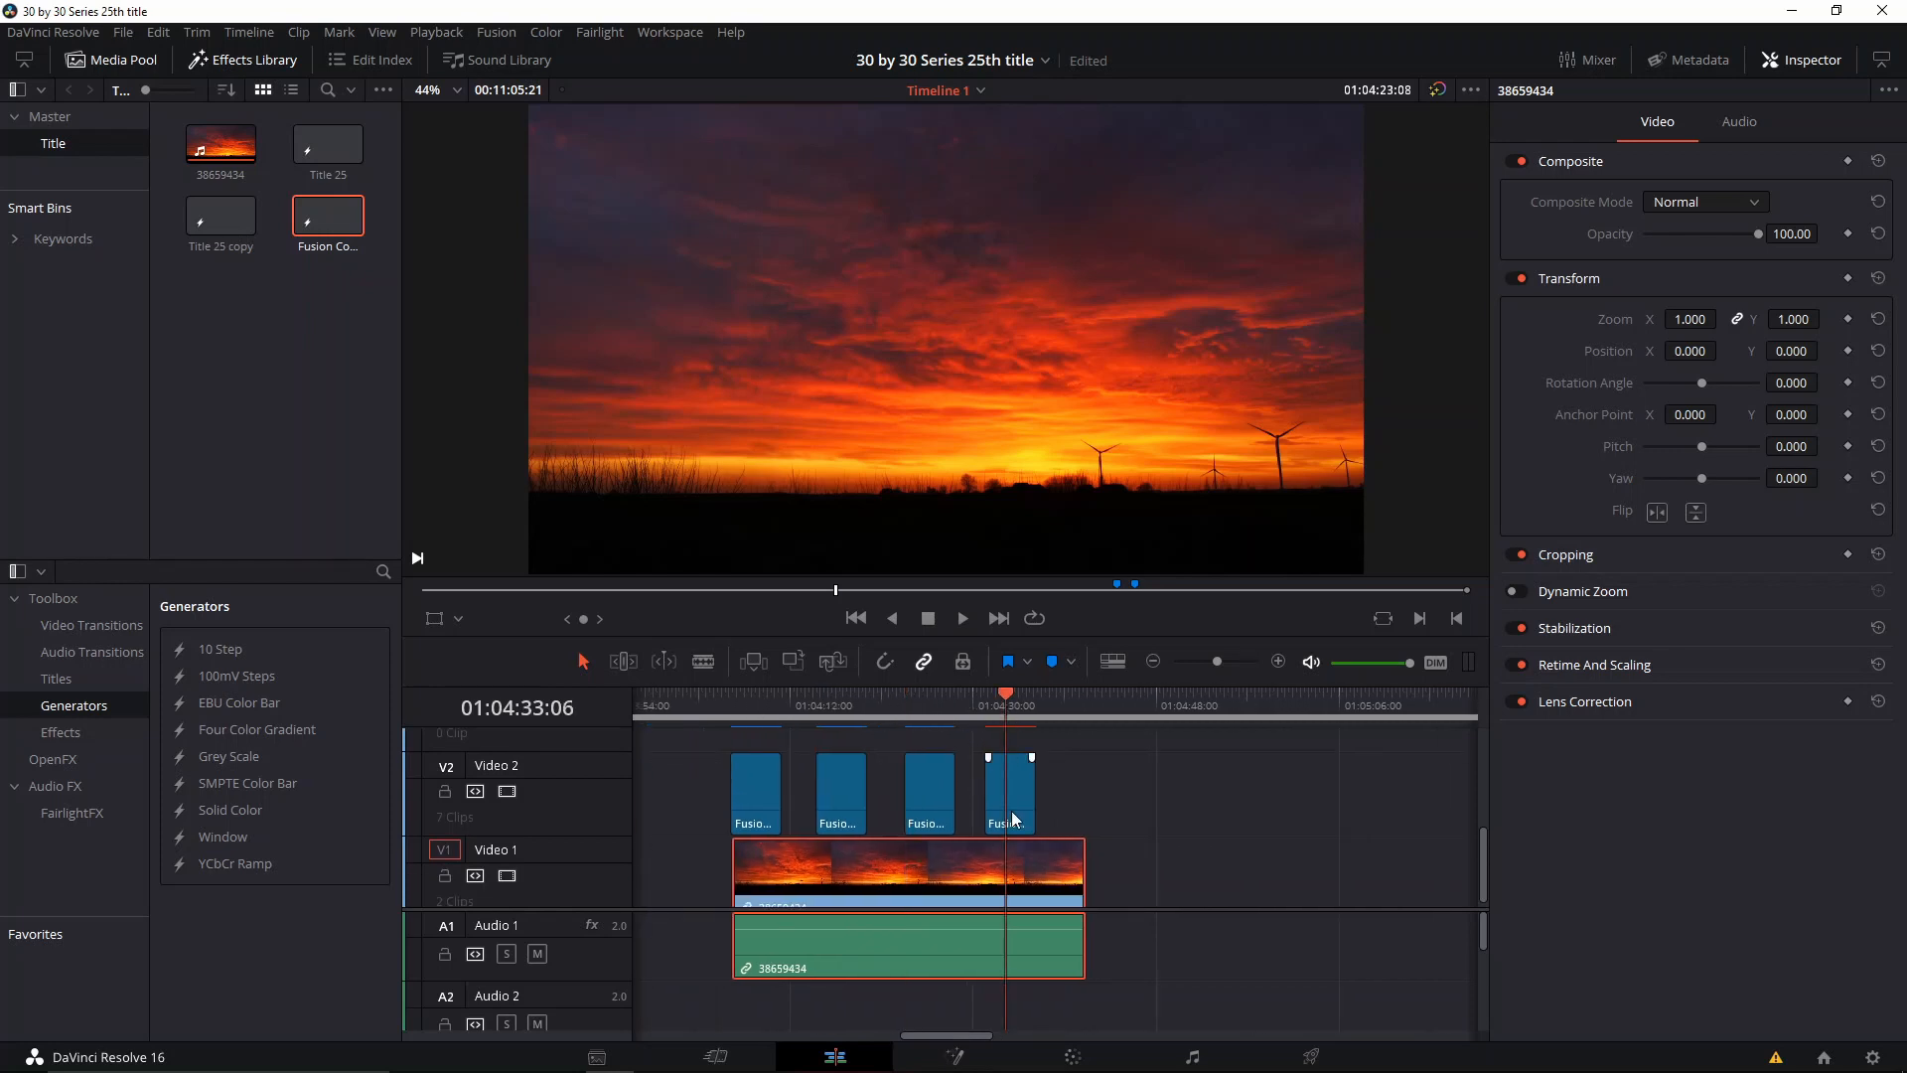
pyautogui.rightClick(1020, 780)
pyautogui.click(1073, 774)
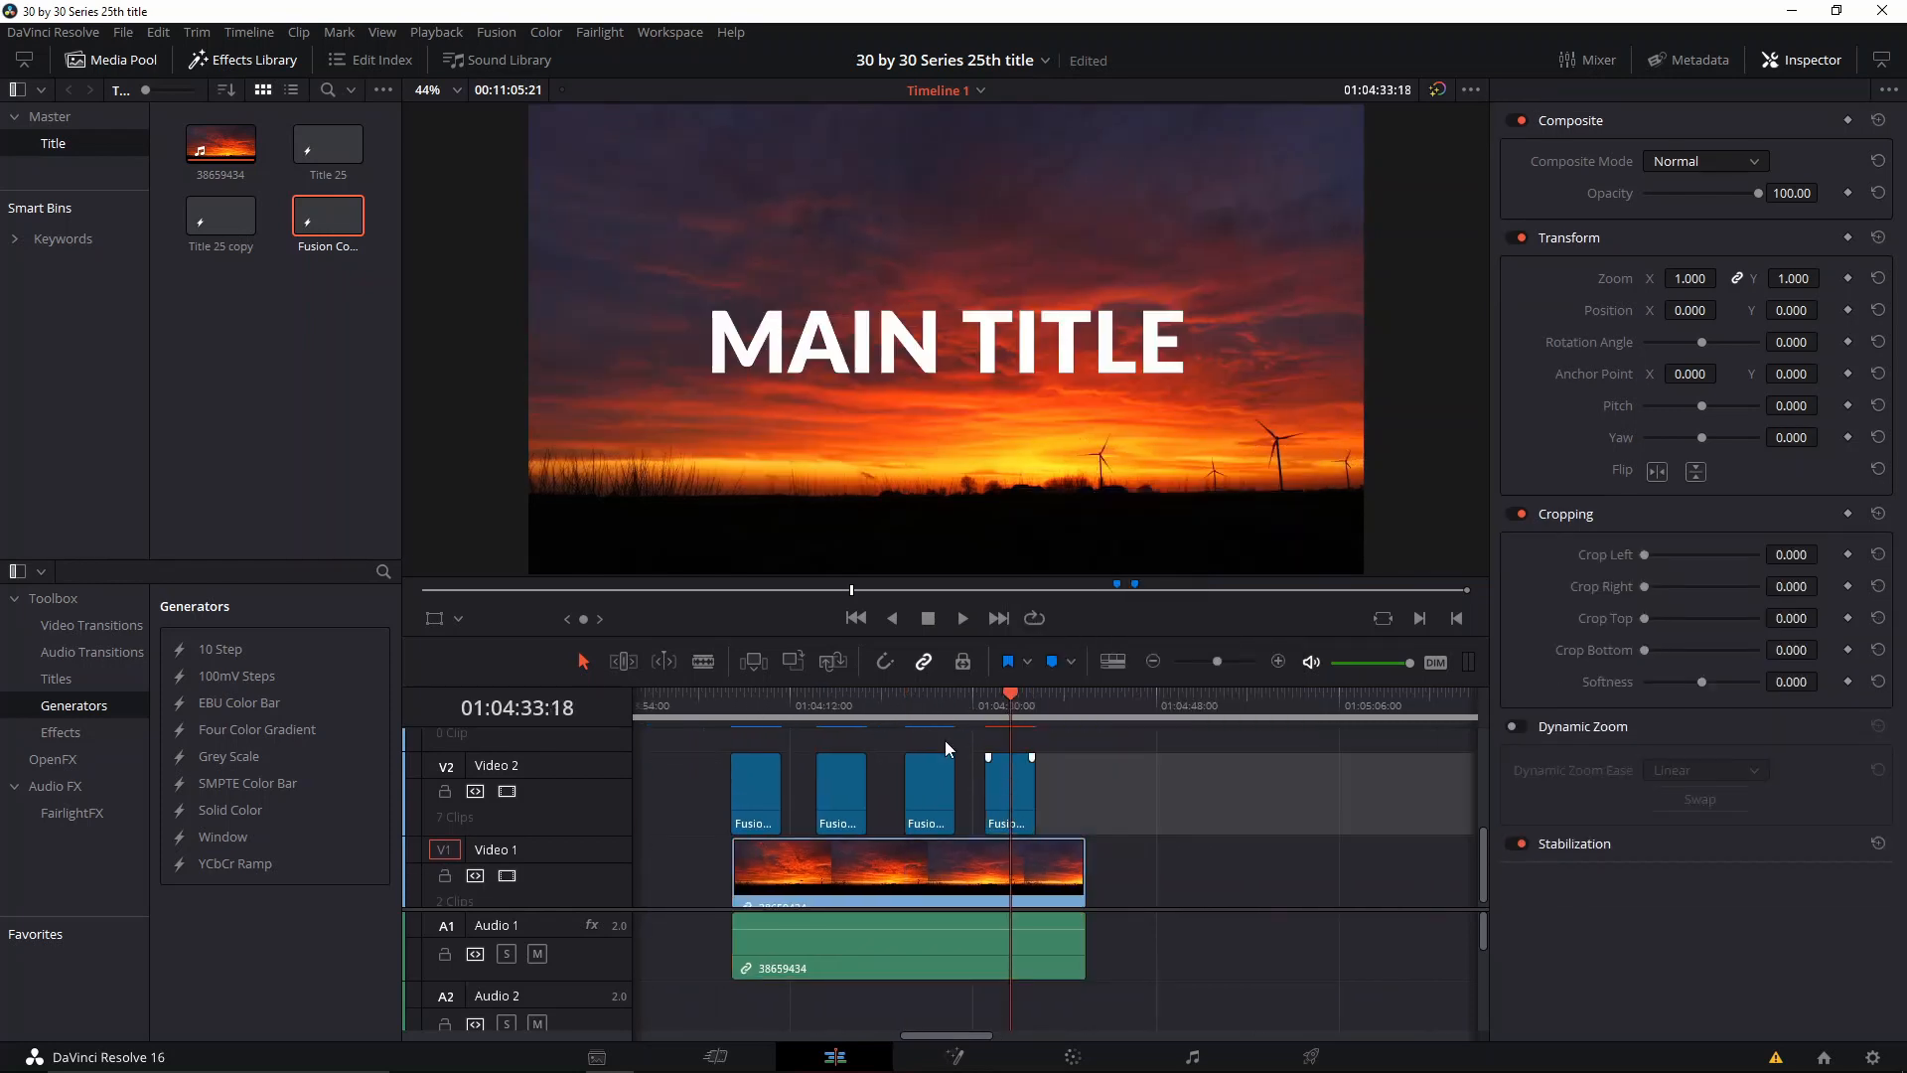
# Step: Play the timeline from the start of the sunset footage and view the titles full screen
pyautogui.click(745, 706)
pyautogui.click(717, 706)
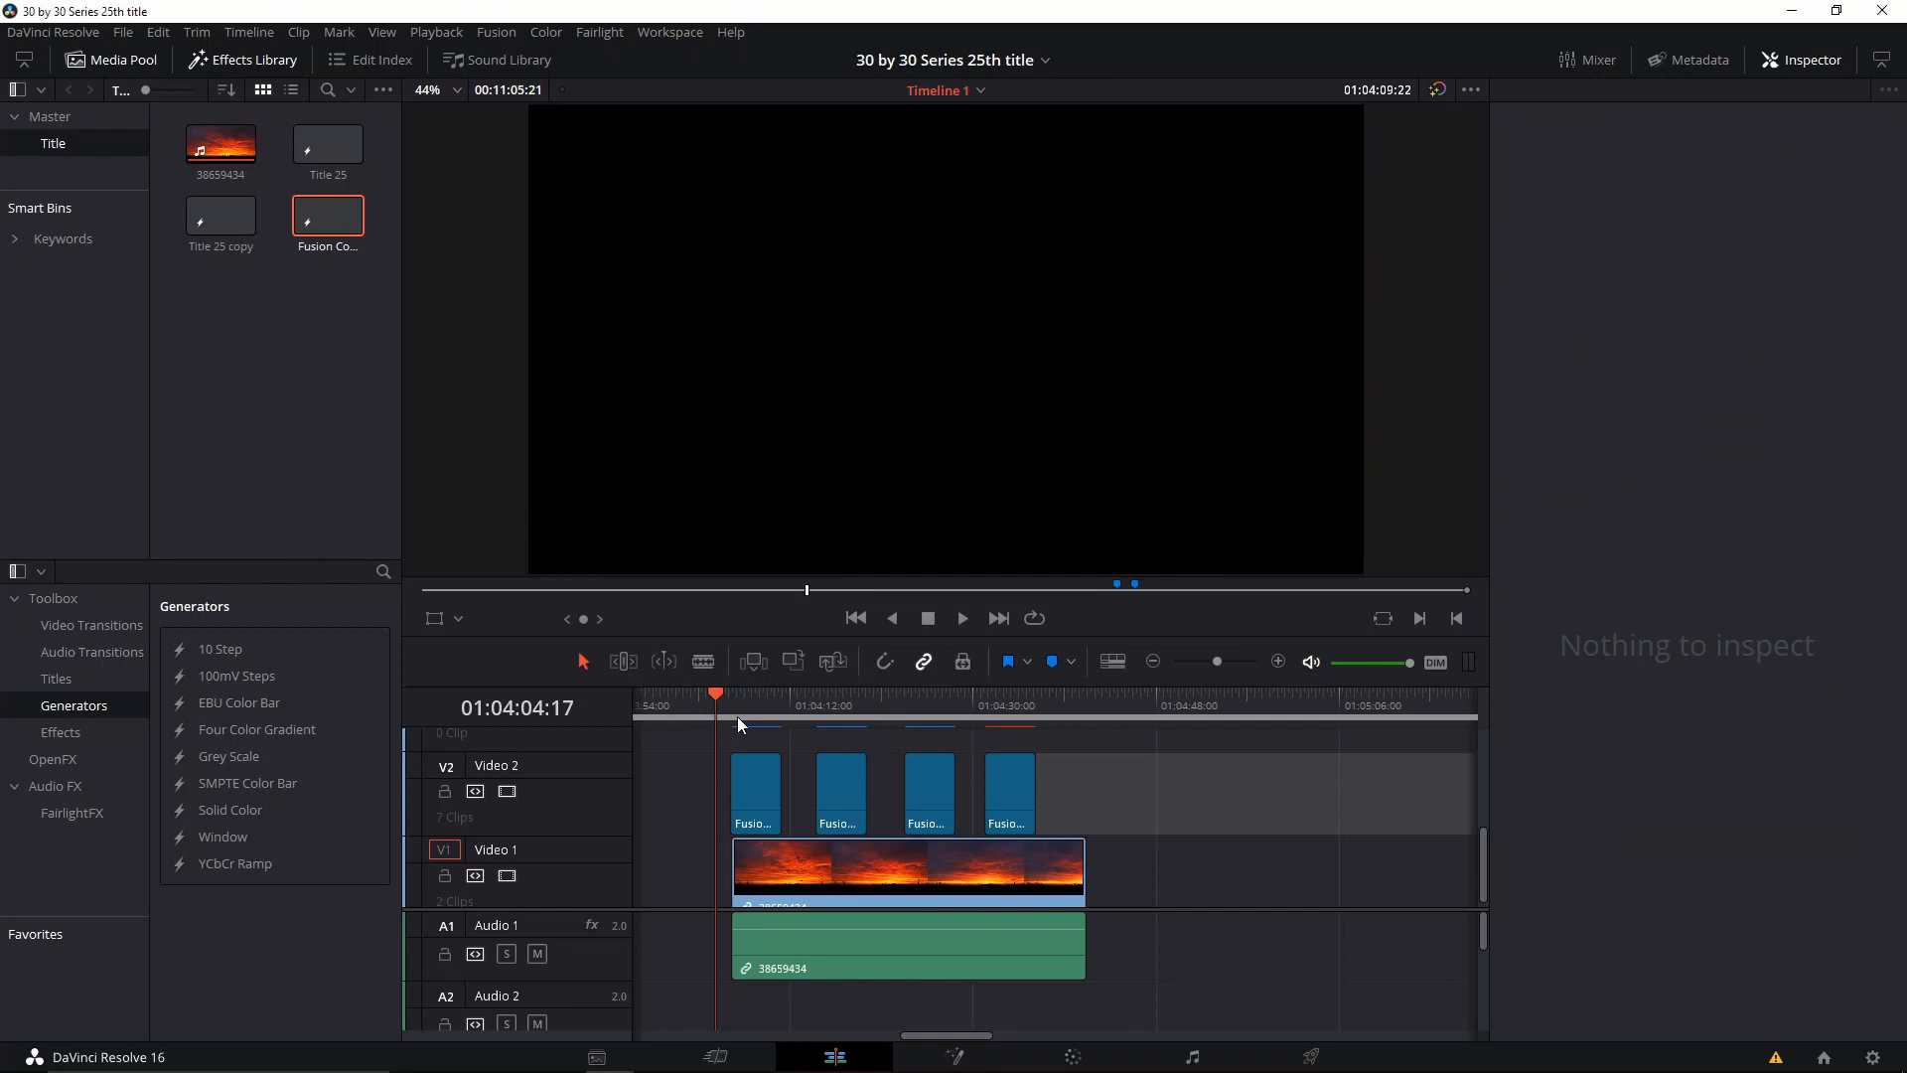
pyautogui.click(738, 711)
pyautogui.press('space')
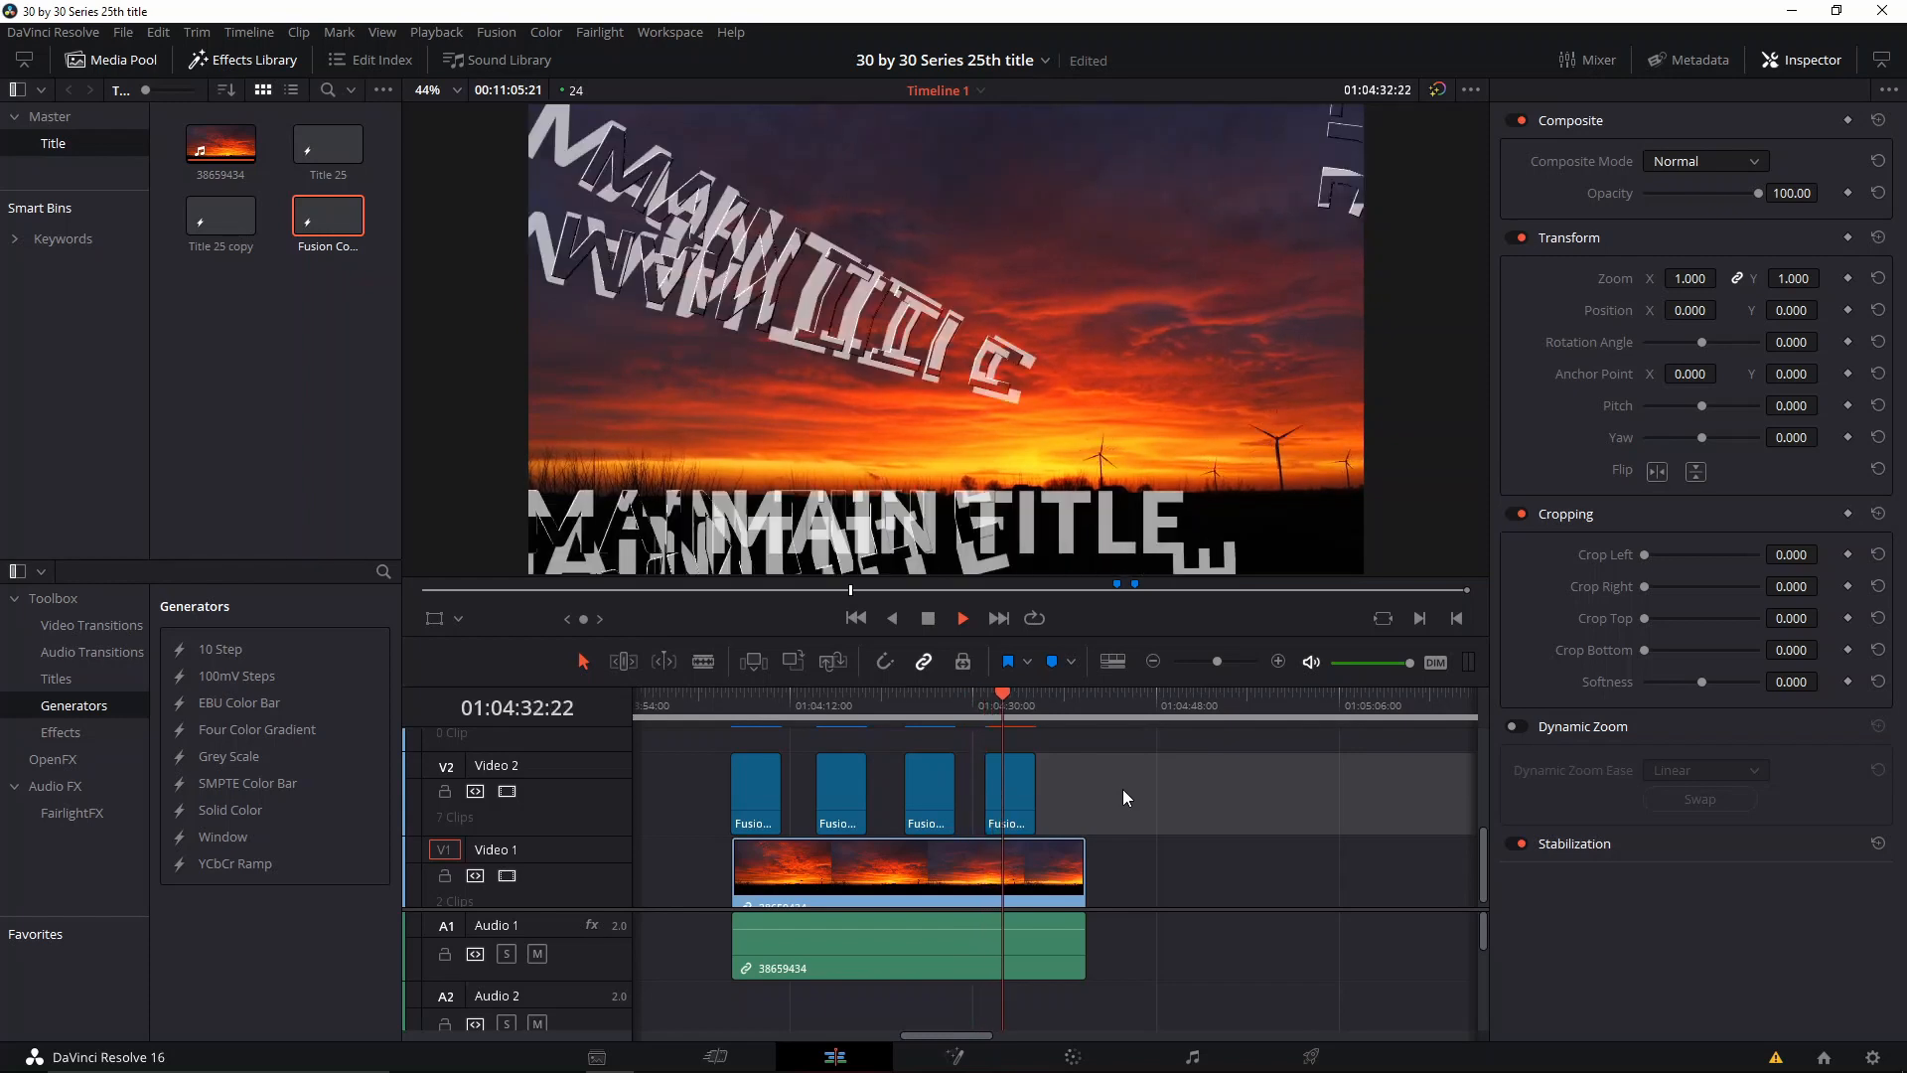
pyautogui.hotkey('ctrl', 'f')
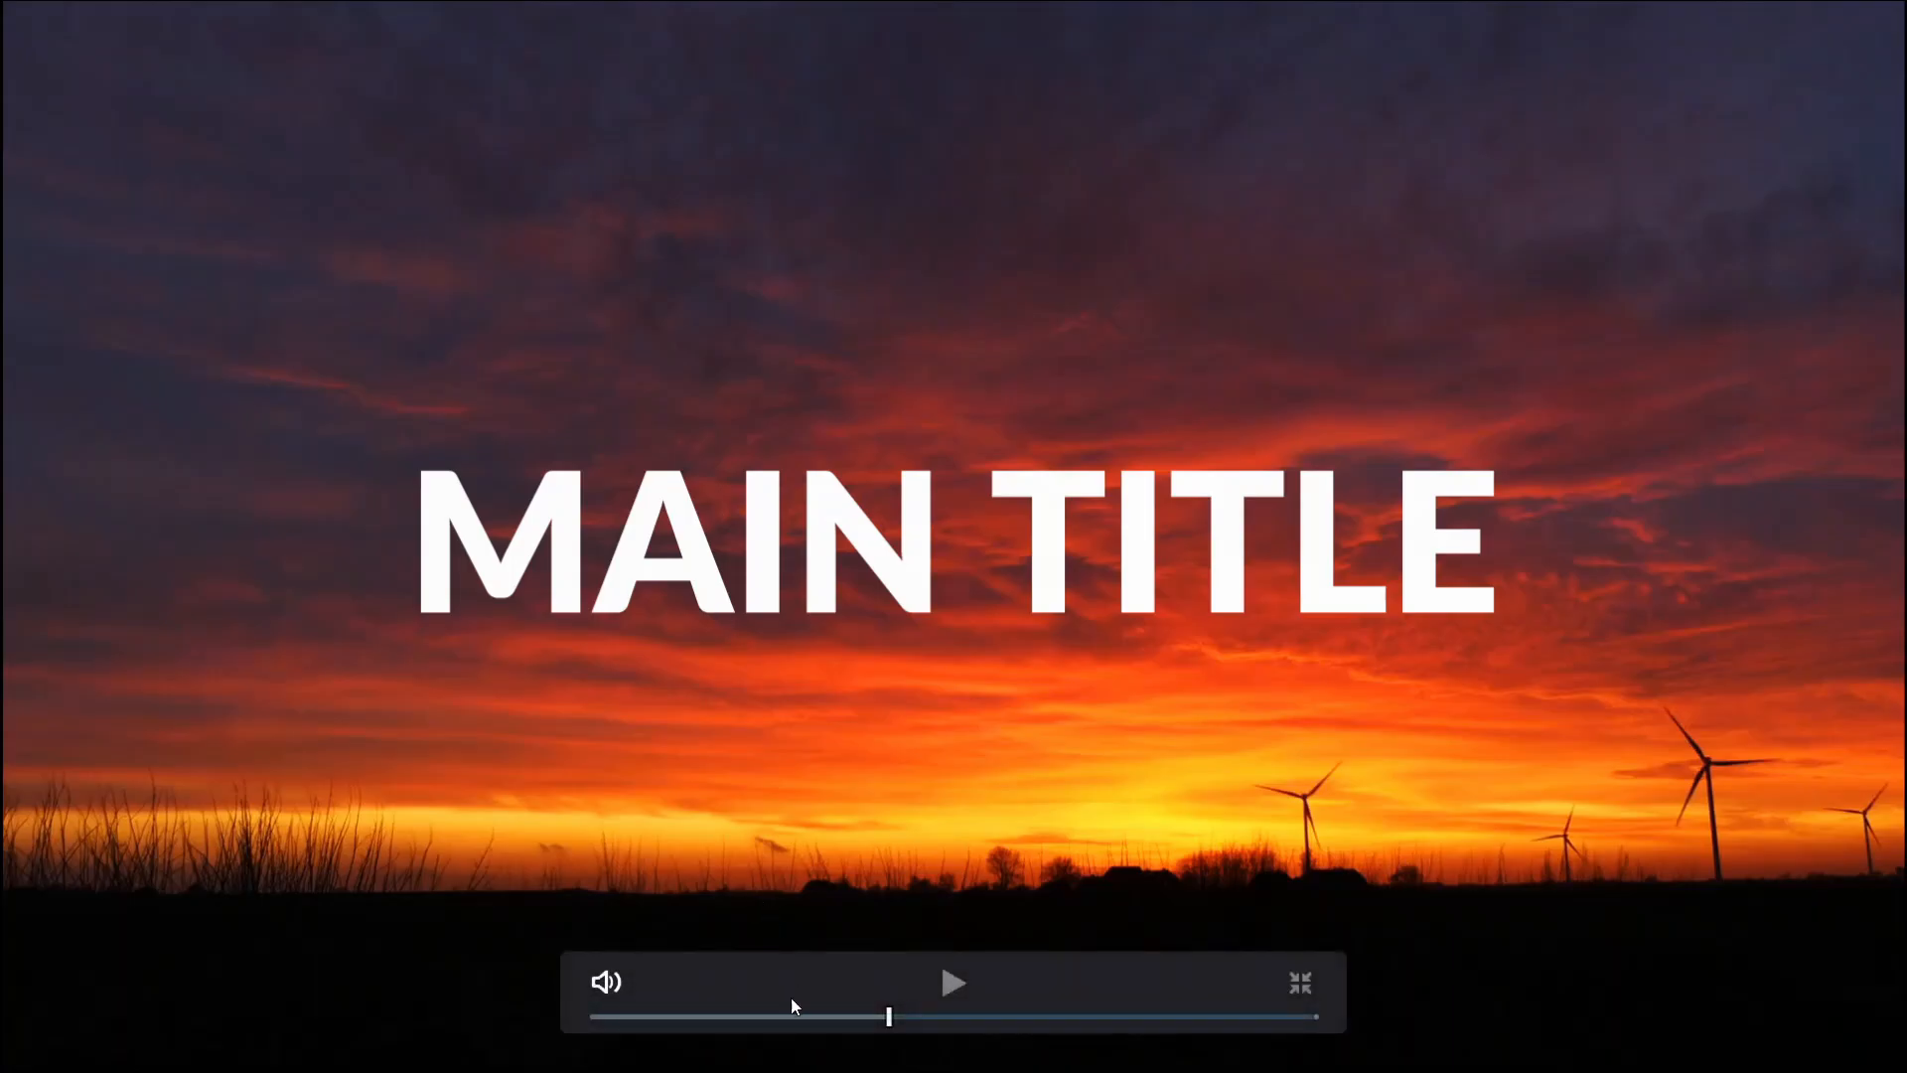